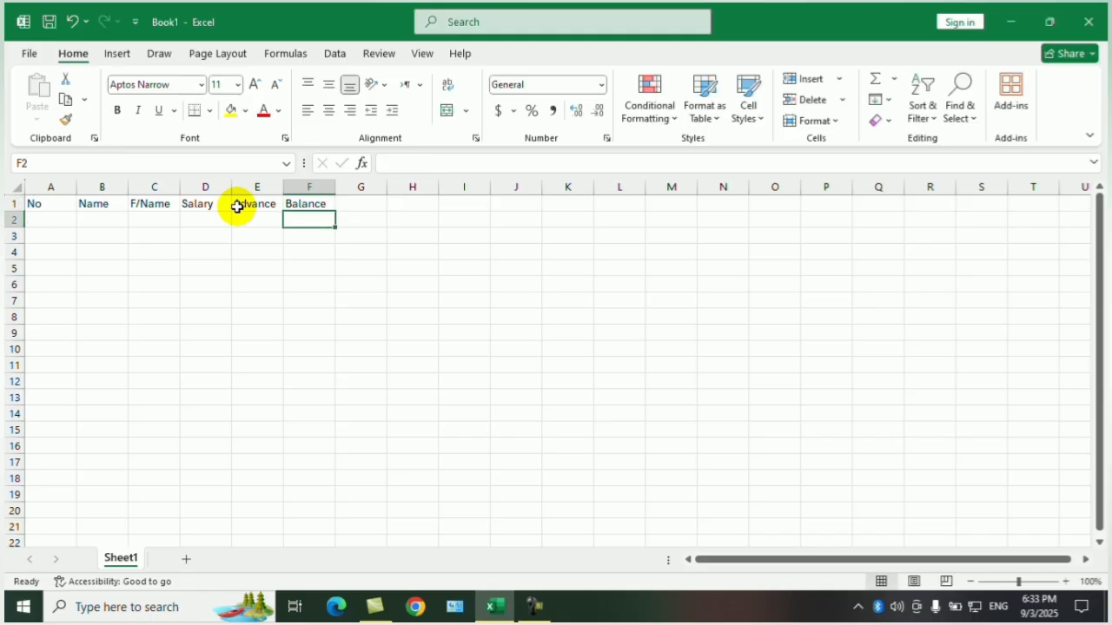
Number the five records 1 to 5 in the No column, cells A2 to A6.
{"action": "key", "text": "Left"}
{"action": "key", "text": "Left"}
{"action": "key", "text": "Left"}
{"action": "key", "text": "Left"}
{"action": "key", "text": "Left"}
{"action": "type", "text": "1"}
{"action": "key", "text": "Return"}
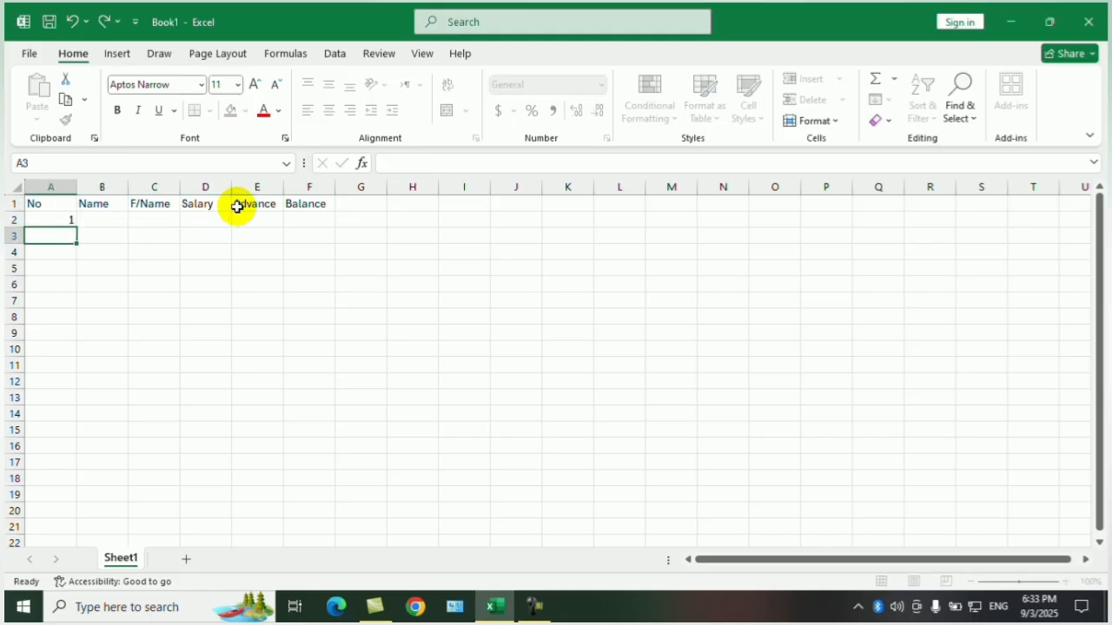
{"action": "type", "text": "2"}
{"action": "key", "text": "Return"}
{"action": "type", "text": "3"}
{"action": "key", "text": "Return"}
{"action": "type", "text": "4"}
{"action": "key", "text": "Return"}
{"action": "type", "text": "5"}
{"action": "key", "text": "Tab"}
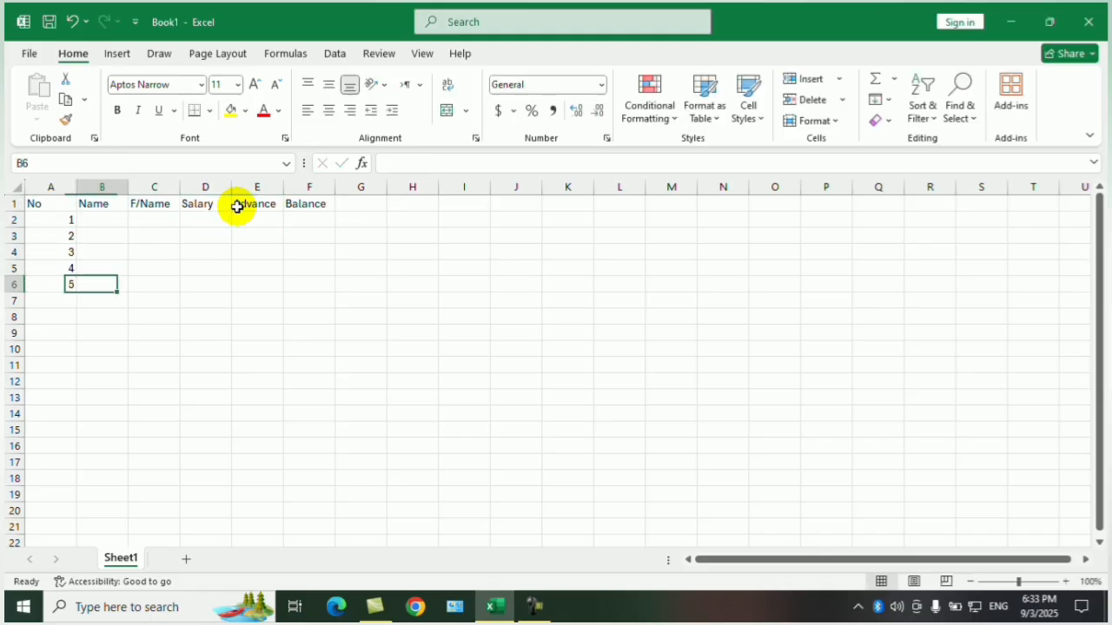
Enter the five employees' first names in the Name column, cells B2 to B6.
{"action": "key", "text": "Up"}
{"action": "key", "text": "Up"}
{"action": "key", "text": "Up"}
{"action": "key", "text": "Up"}
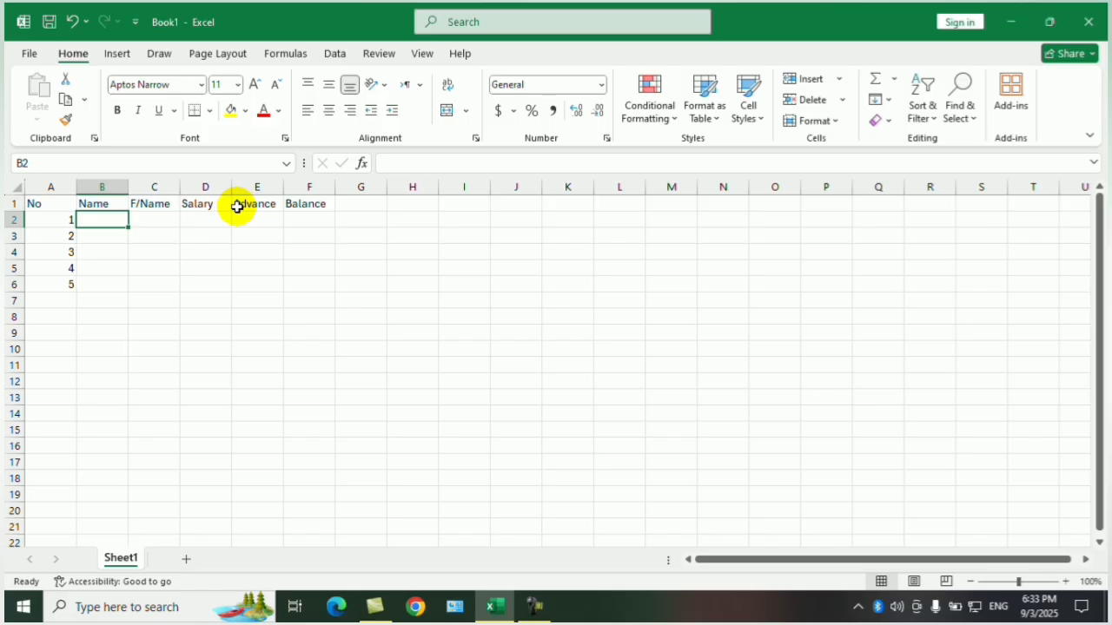
{"action": "type", "text": "Ali"}
{"action": "key", "text": "Return"}
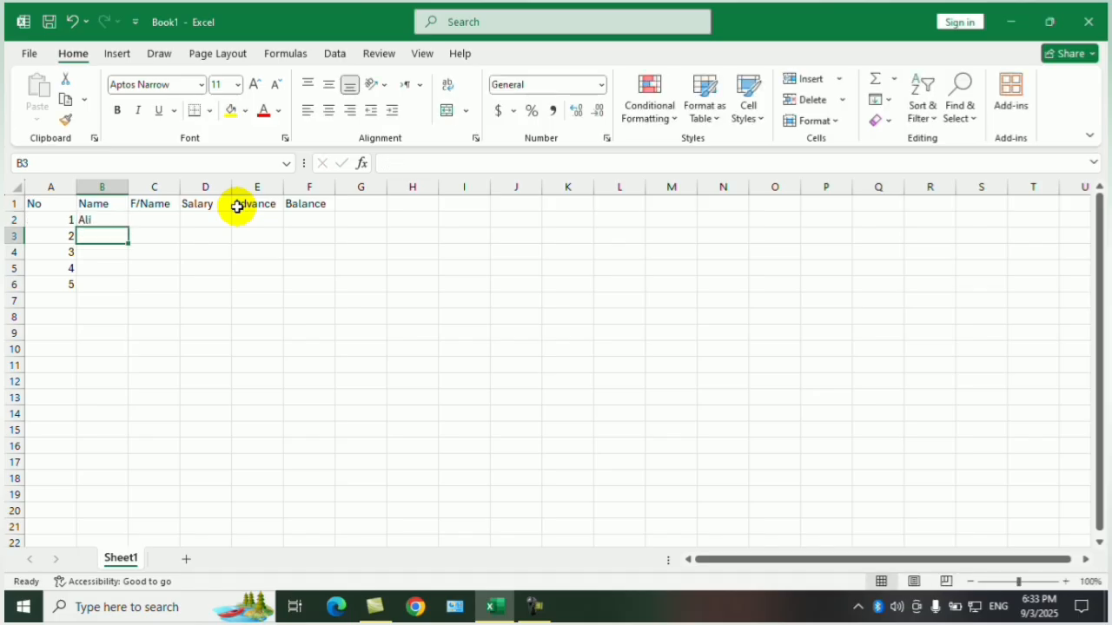
{"action": "type", "text": "Wali"}
{"action": "key", "text": "Return"}
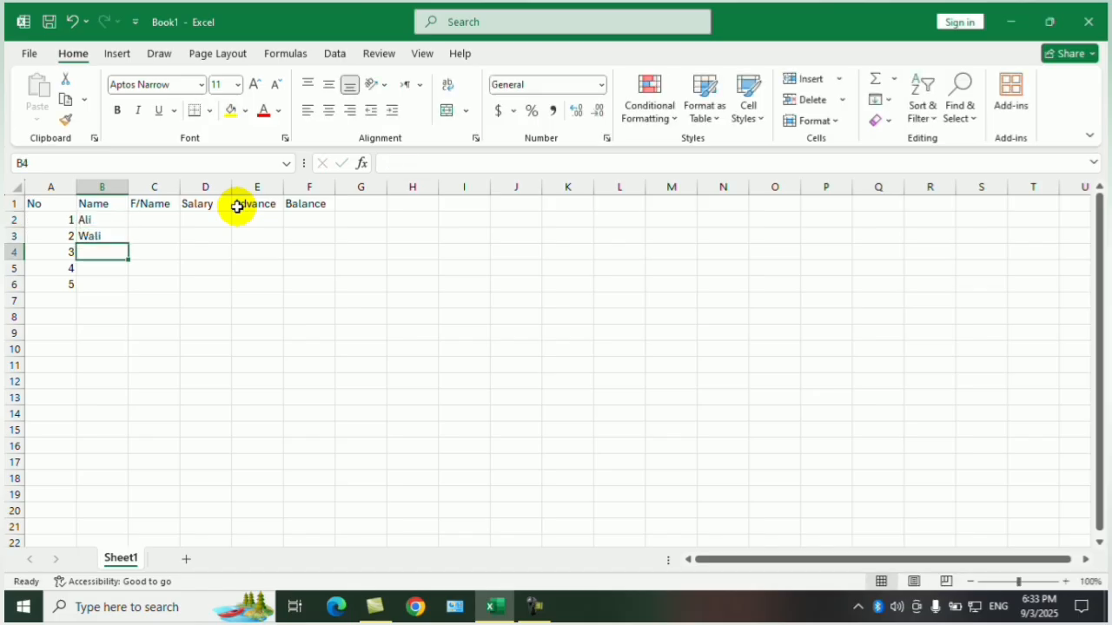
{"action": "type", "text": "Khan"}
{"action": "key", "text": "Return"}
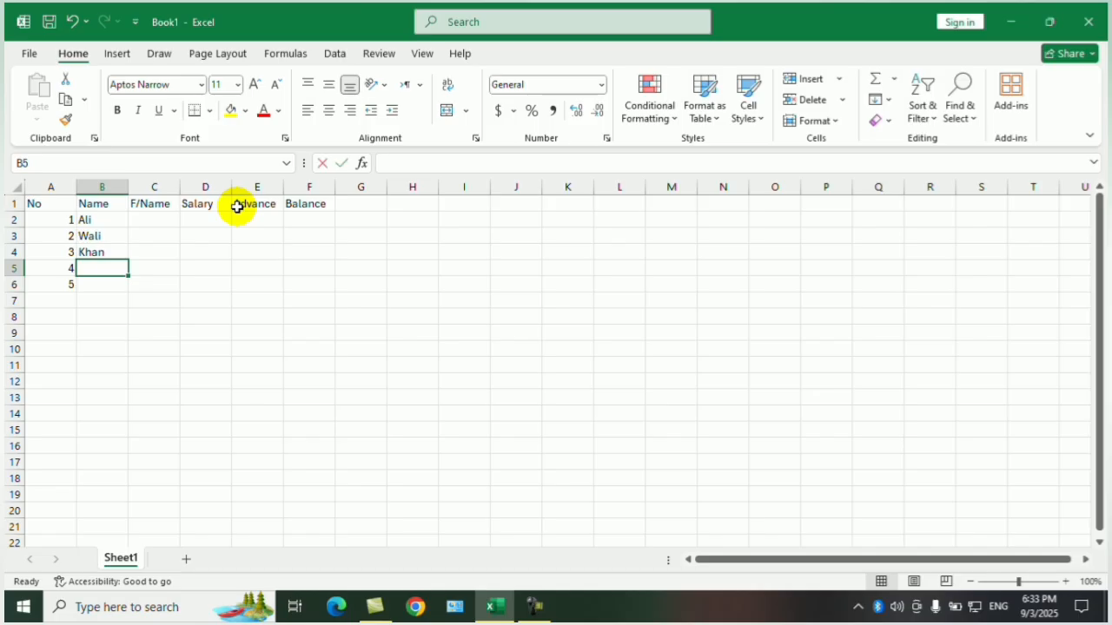
{"action": "type", "text": "Ahmad"}
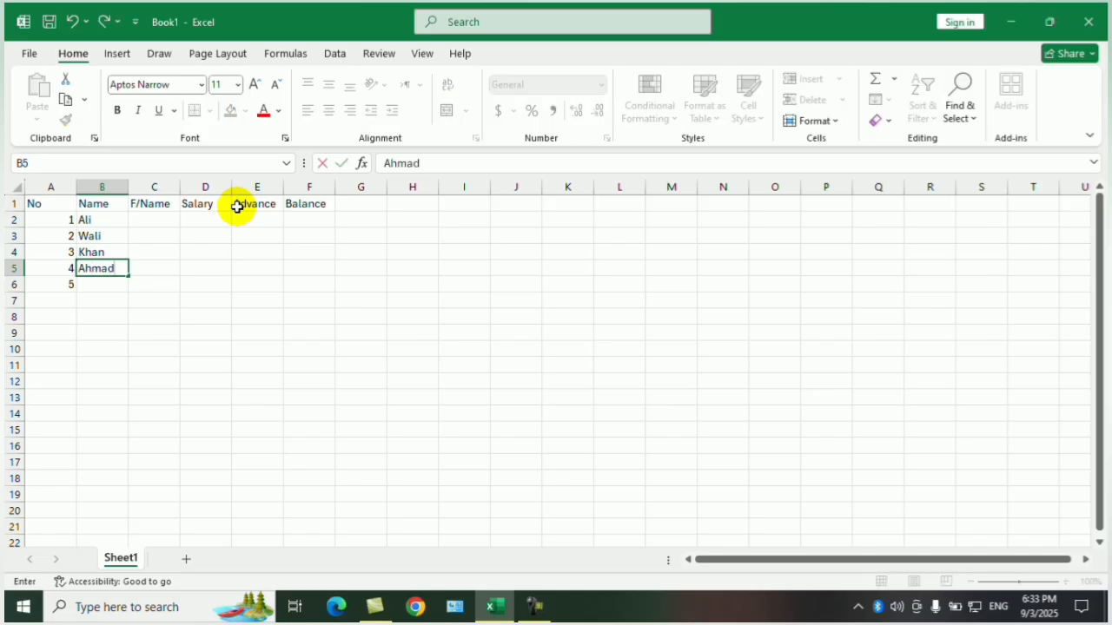
{"action": "key", "text": "Return"}
{"action": "type", "text": "Fa"}
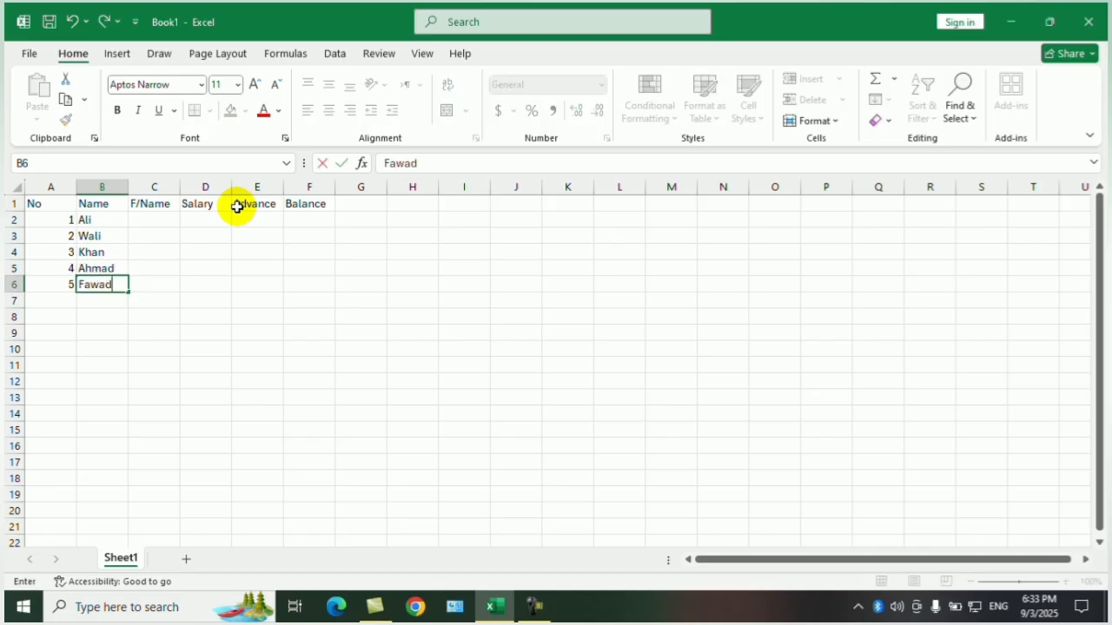
{"action": "type", "text": "wad"}
{"action": "key", "text": "Tab"}
Enter the five fathers' names in the F/Name column, cells C2 to C6.
{"action": "key", "text": "Up"}
{"action": "key", "text": "Up"}
{"action": "key", "text": "Up"}
{"action": "key", "text": "Up"}
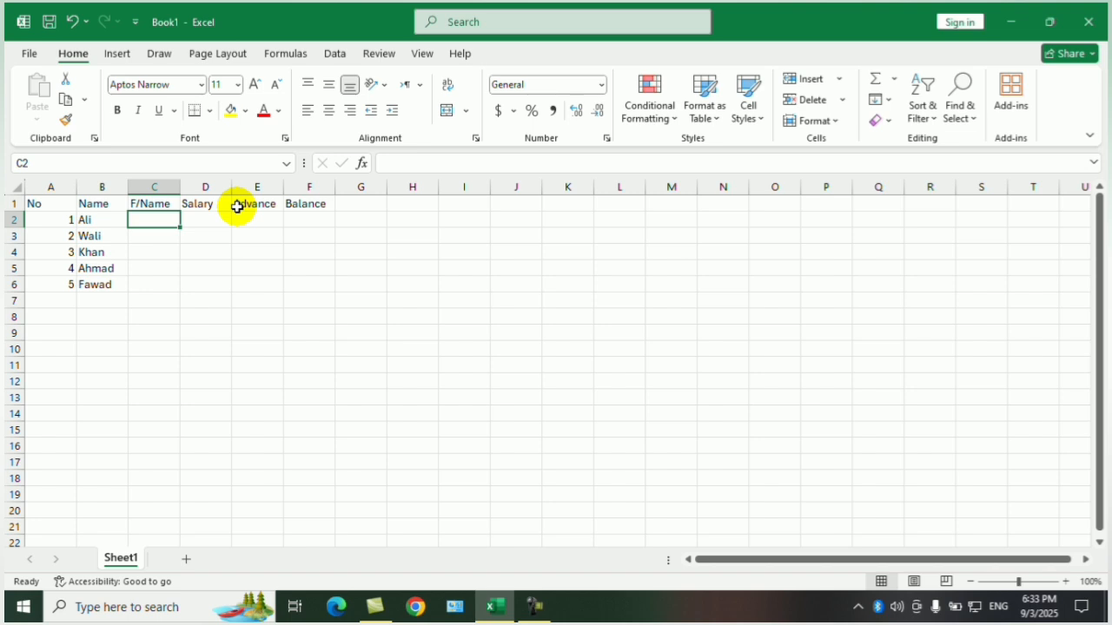
{"action": "type", "text": "Javad"}
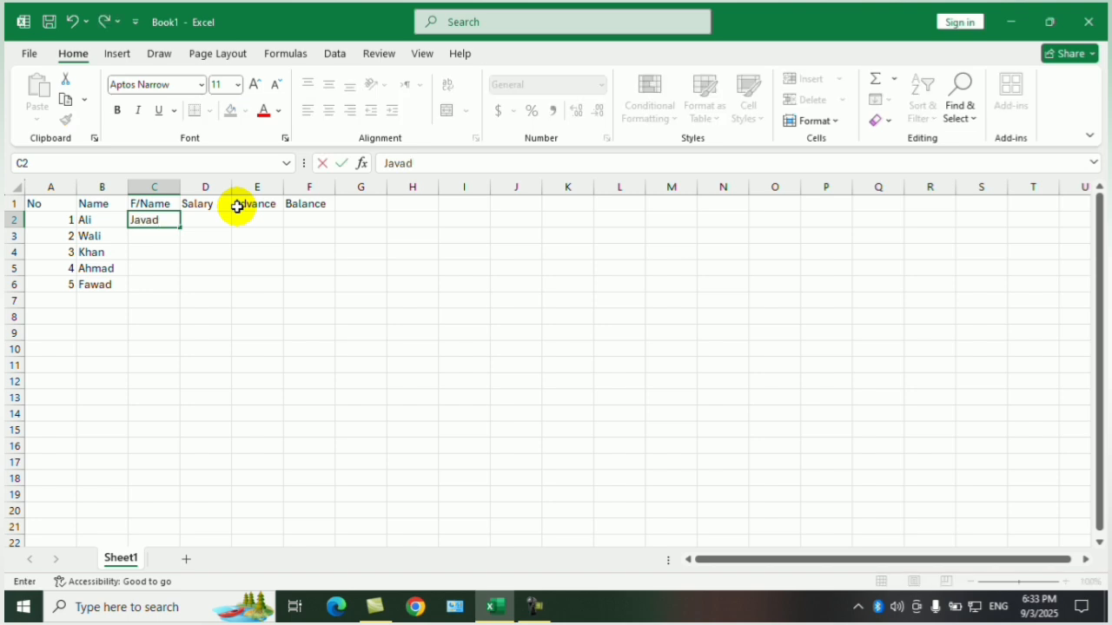
{"action": "key", "text": "Return"}
{"action": "type", "text": "Jamil"}
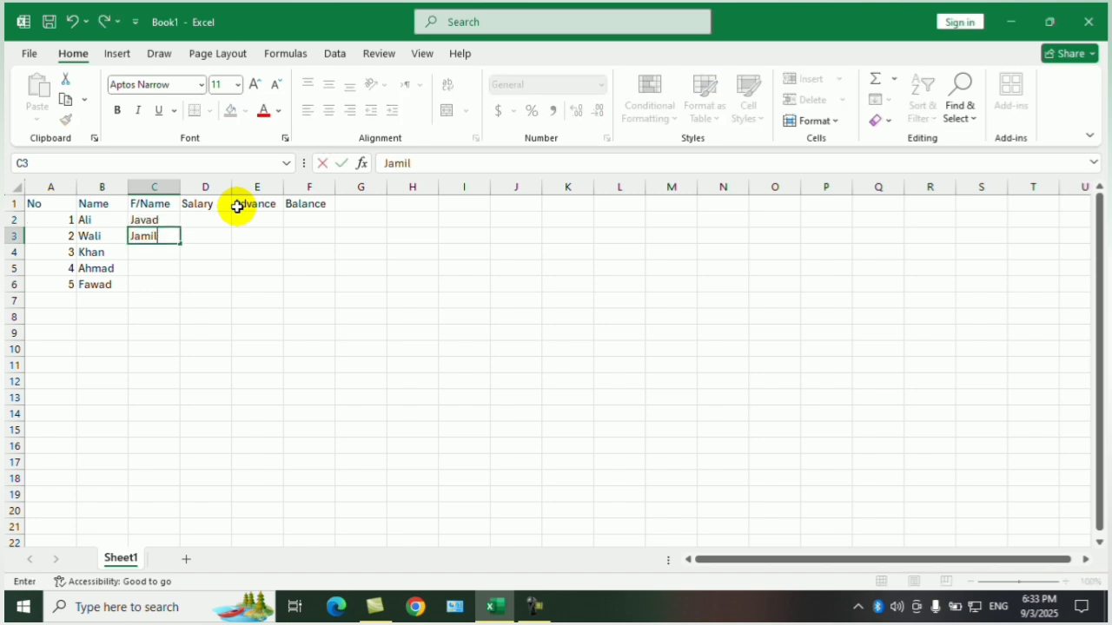
{"action": "key", "text": "Return"}
{"action": "type", "text": "Jalal"}
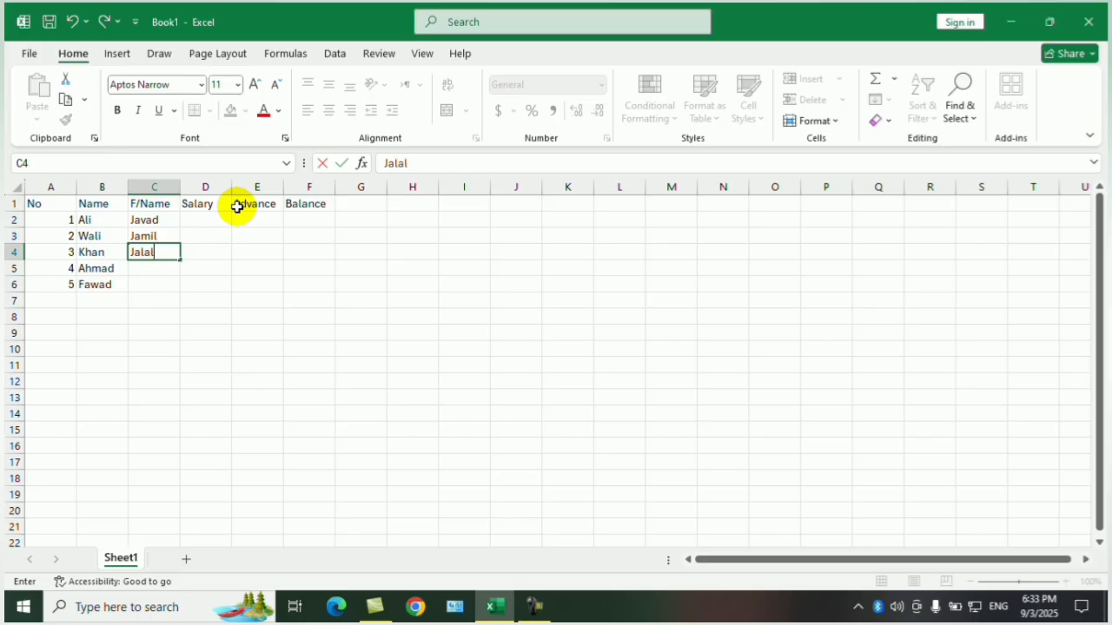
{"action": "key", "text": "Return"}
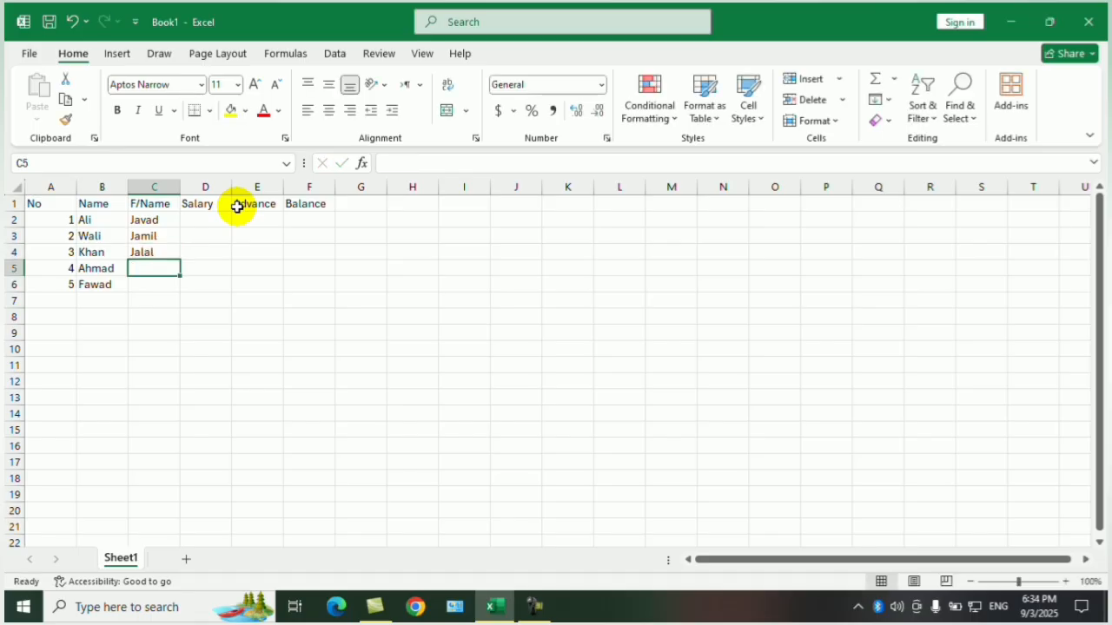
{"action": "type", "text": "Khalid"}
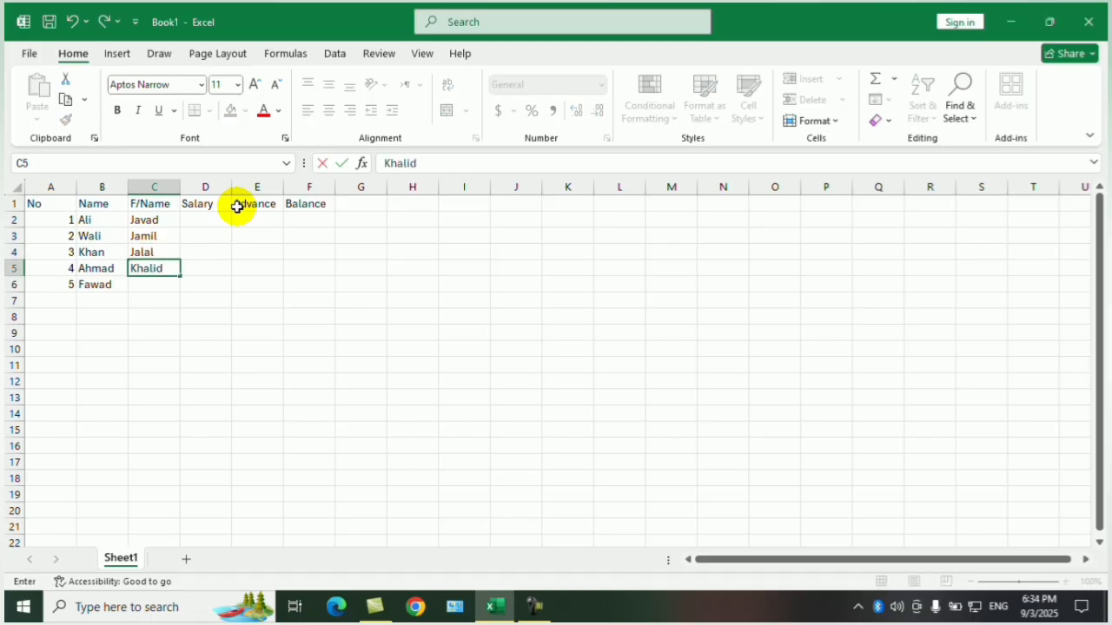
{"action": "key", "text": "Return"}
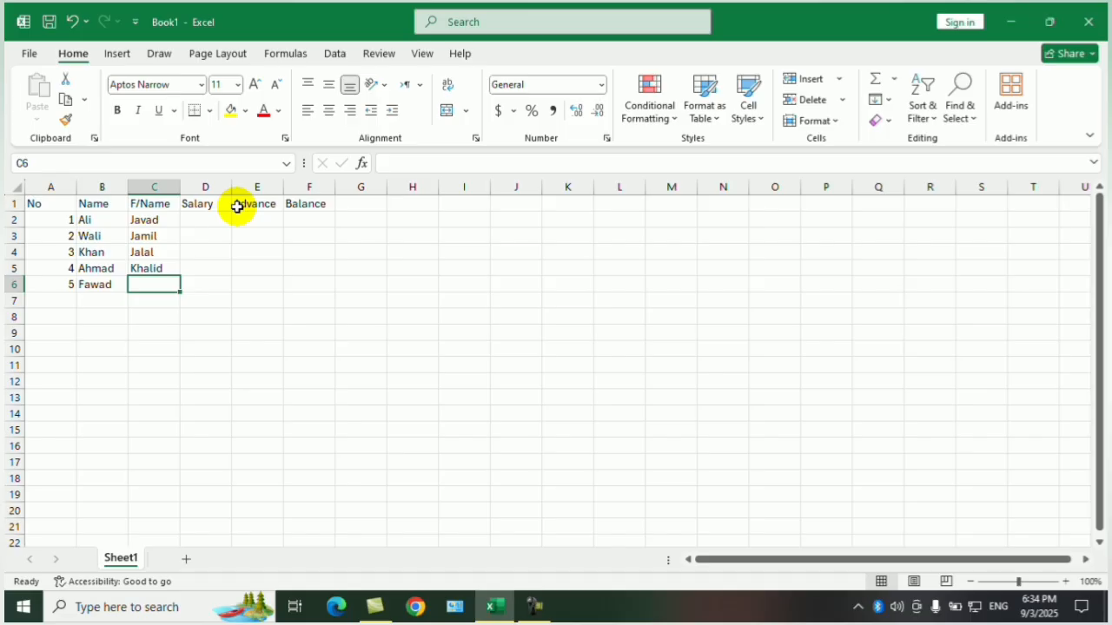
{"action": "type", "text": "Yahya"}
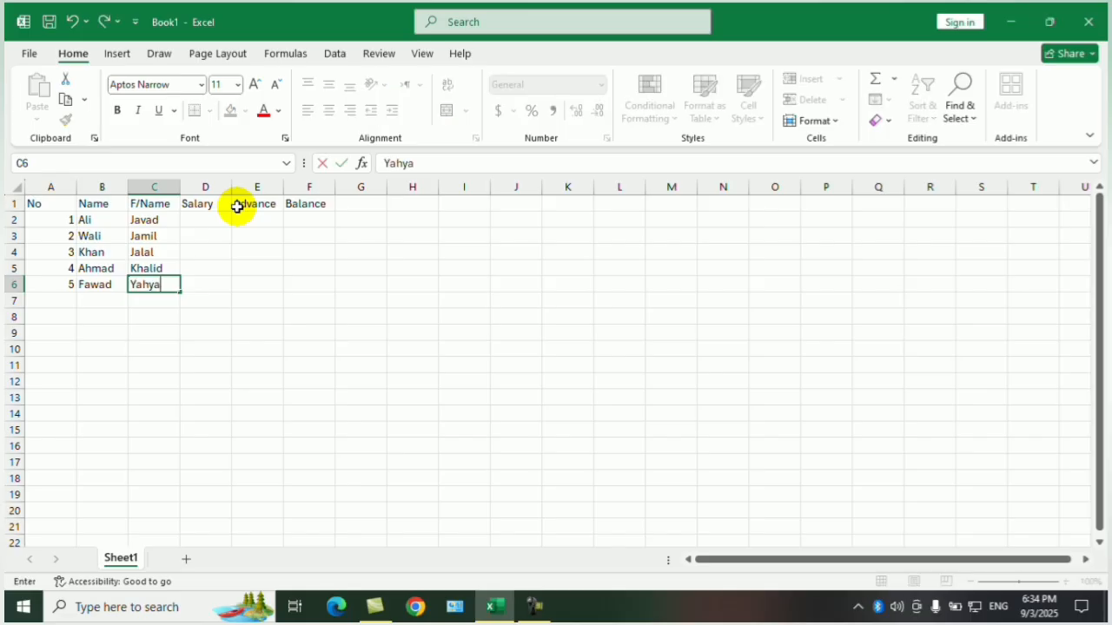
{"action": "key", "text": "Tab"}
Fill the Salary cells D2 to D6 with 20000 in one entry.
{"action": "key", "text": "Up"}
{"action": "key", "text": "Up"}
{"action": "key", "text": "Up"}
{"action": "key", "text": "Up"}
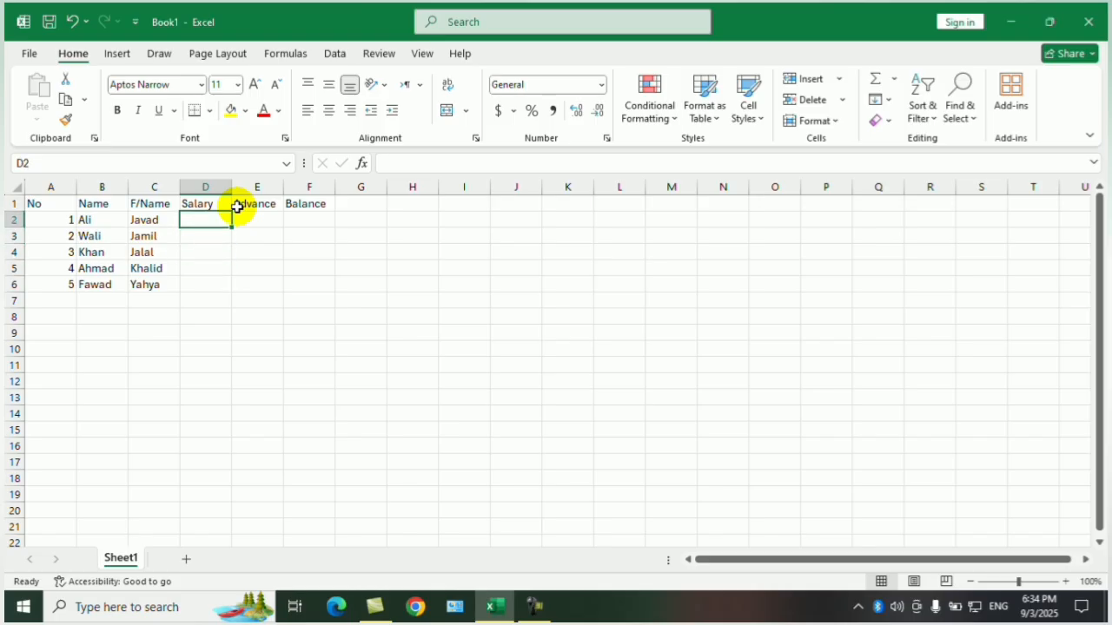
{"action": "key", "text": "shift+Down"}
{"action": "key", "text": "shift+Down"}
{"action": "key", "text": "shift+Down"}
{"action": "key", "text": "shift+Down"}
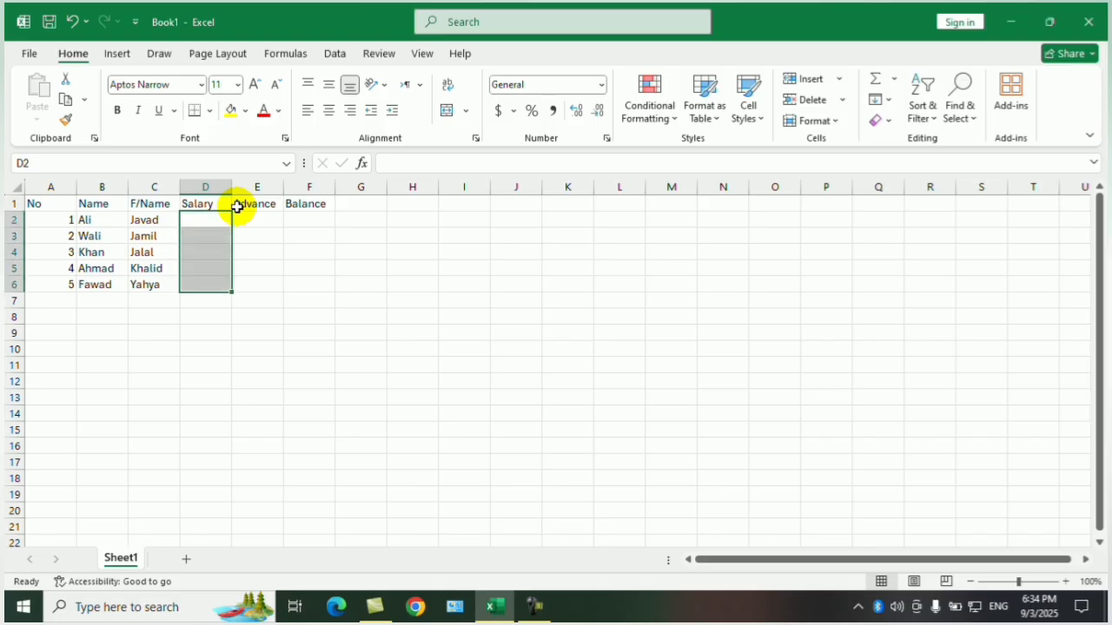
{"action": "type", "text": "20"}
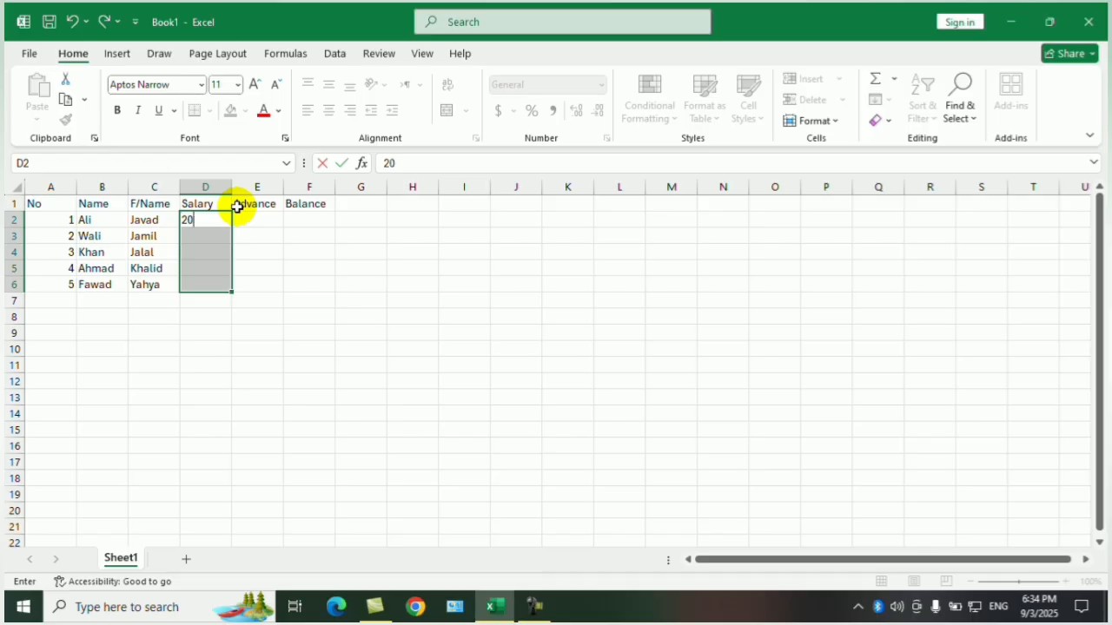
{"action": "type", "text": "000"}
{"action": "key", "text": "ctrl+Return"}
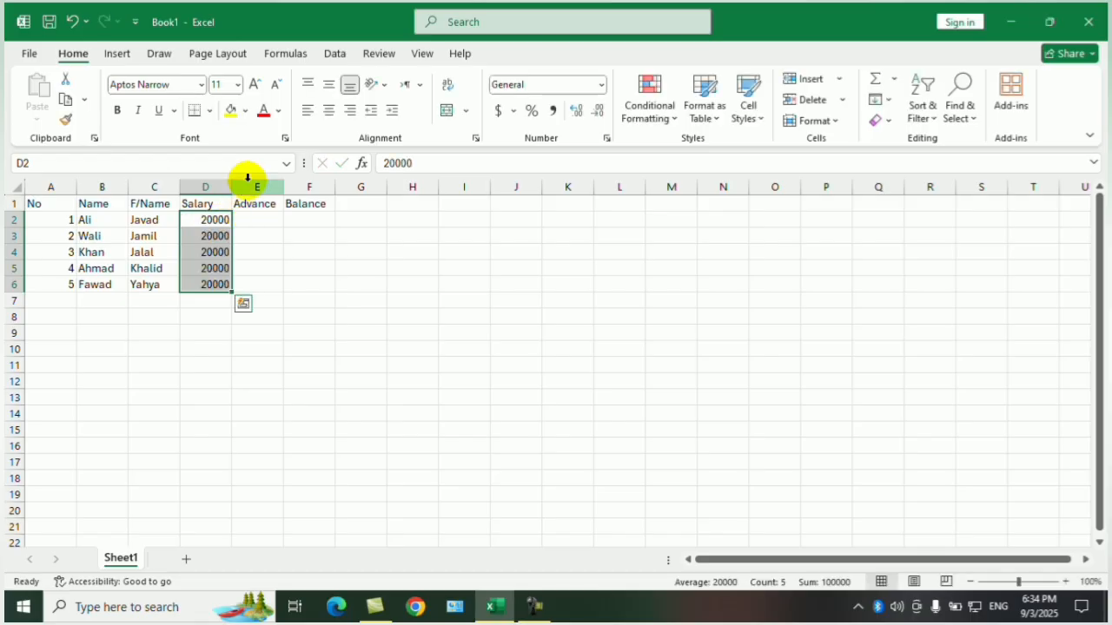
{"action": "right_click", "coordinate": [255, 190]}
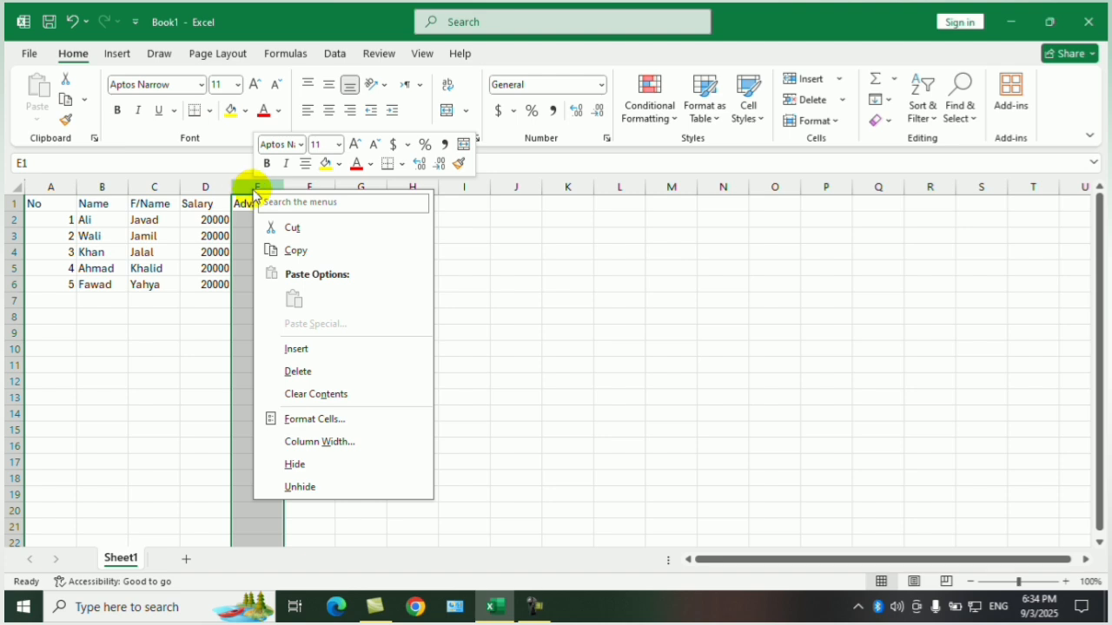
{"action": "left_click", "coordinate": [306, 352]}
{"action": "left_click", "coordinate": [251, 237]}
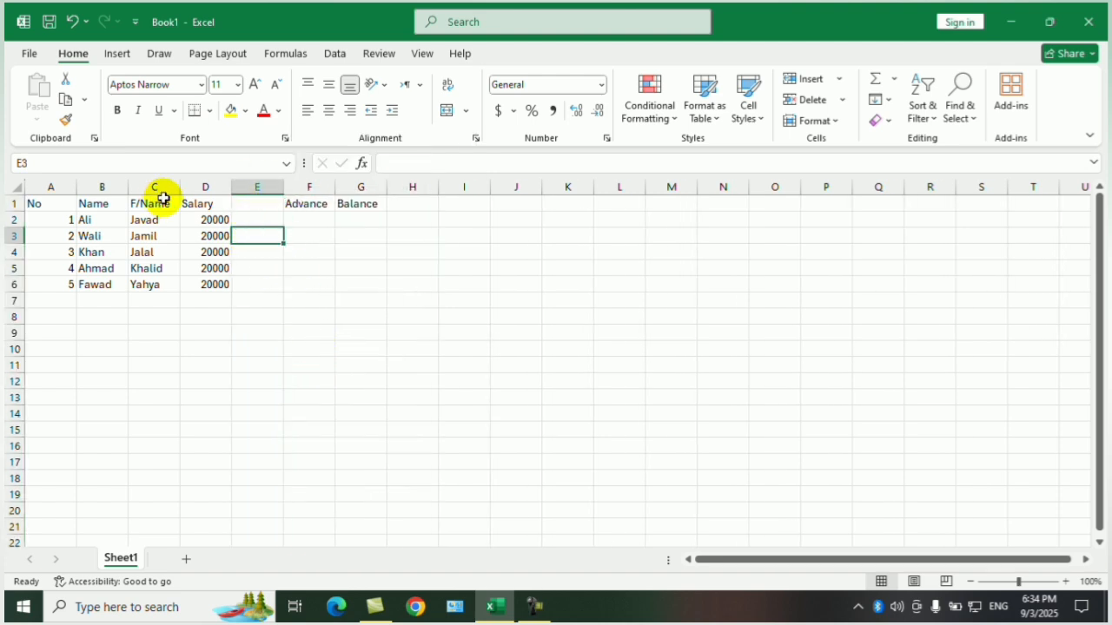
{"action": "key", "text": "ctrl+z"}
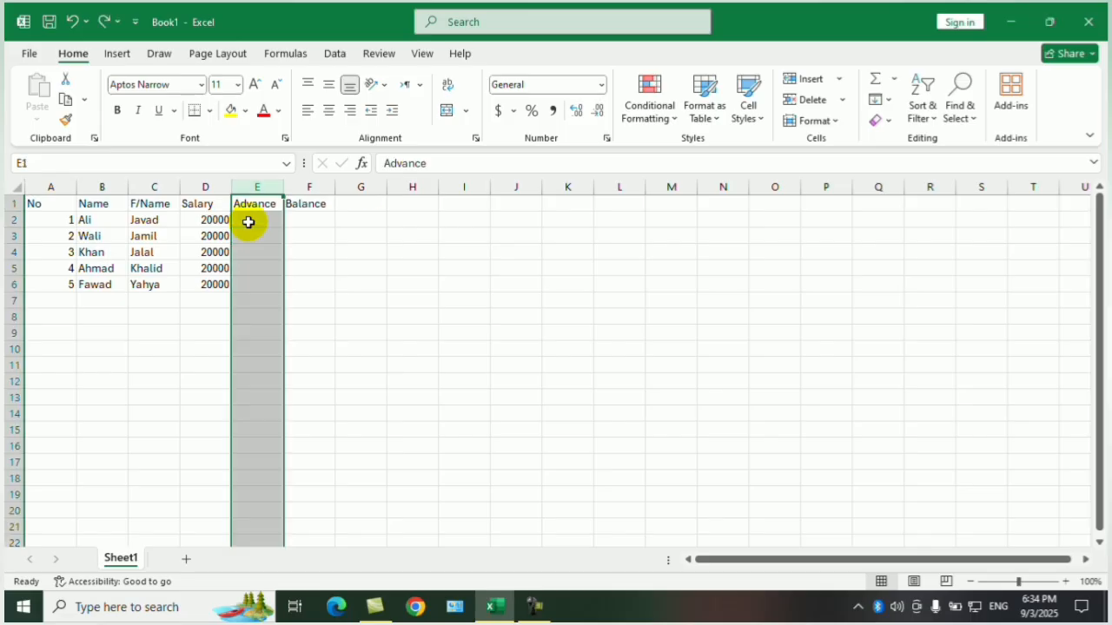
Insert a new column before the Salary column and give it the header "Position".
{"action": "right_click", "coordinate": [200, 187]}
{"action": "left_click", "coordinate": [242, 352]}
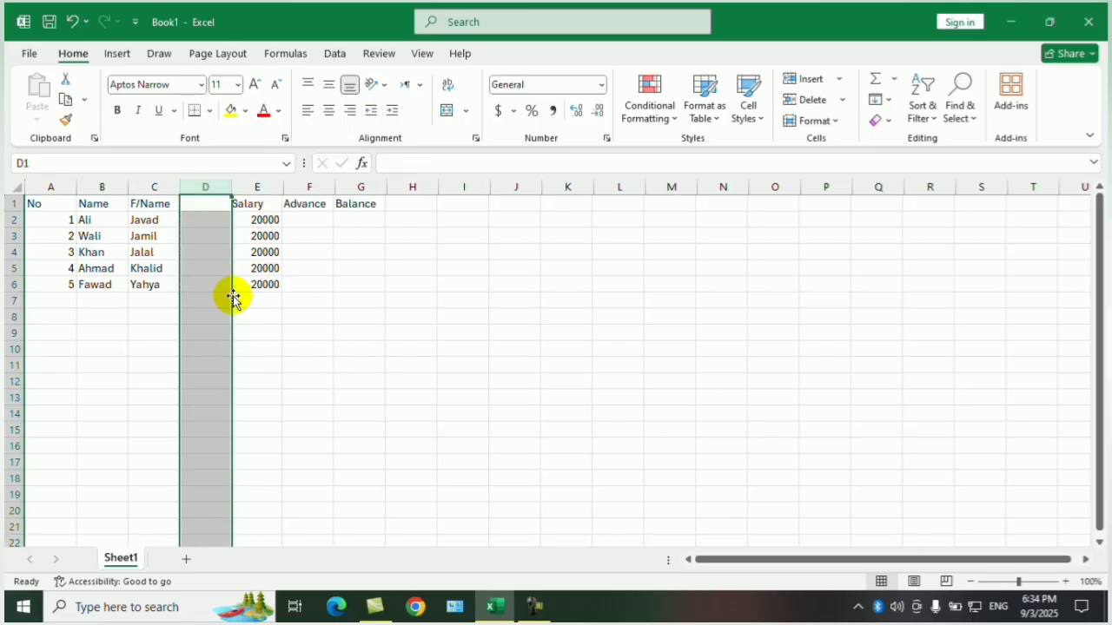
{"action": "left_click", "coordinate": [209, 203]}
{"action": "type", "text": "PJ"}
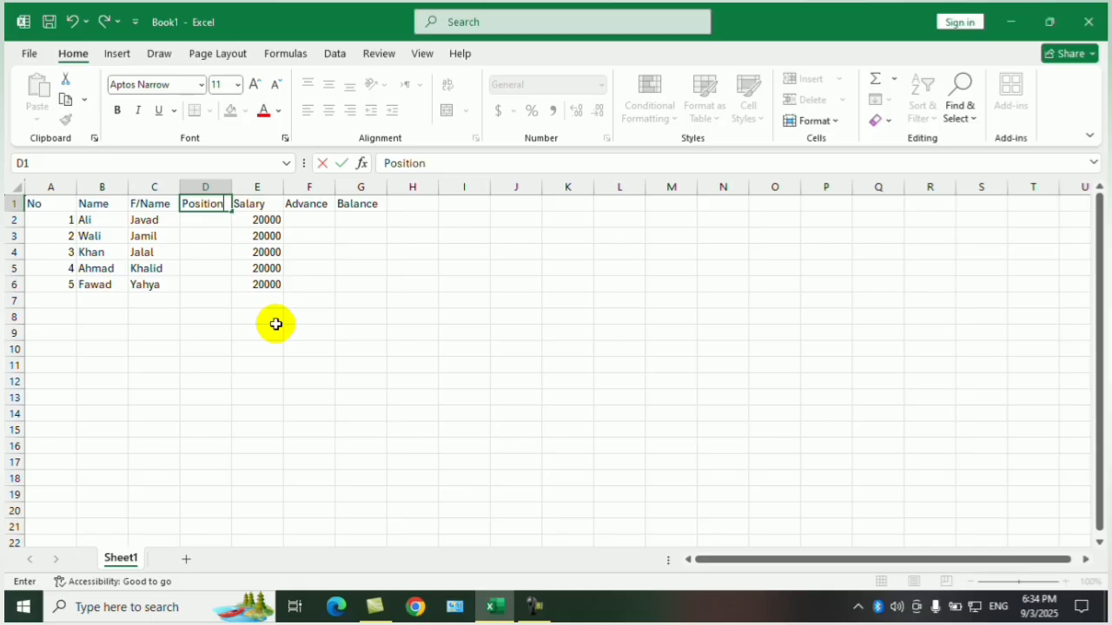
{"action": "key", "text": "Return"}
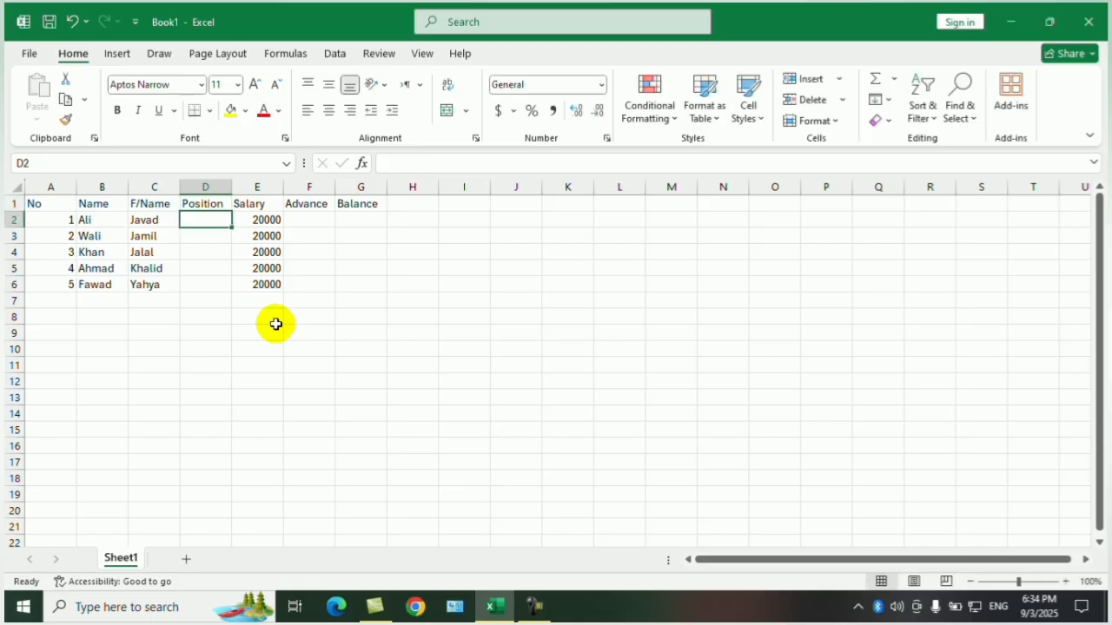
Fill the Position cells D2 to D6 with "Doctors" in one entry.
{"action": "key", "text": "shift+Down"}
{"action": "key", "text": "shift+Down"}
{"action": "key", "text": "shift+Down"}
{"action": "key", "text": "shift+Down"}
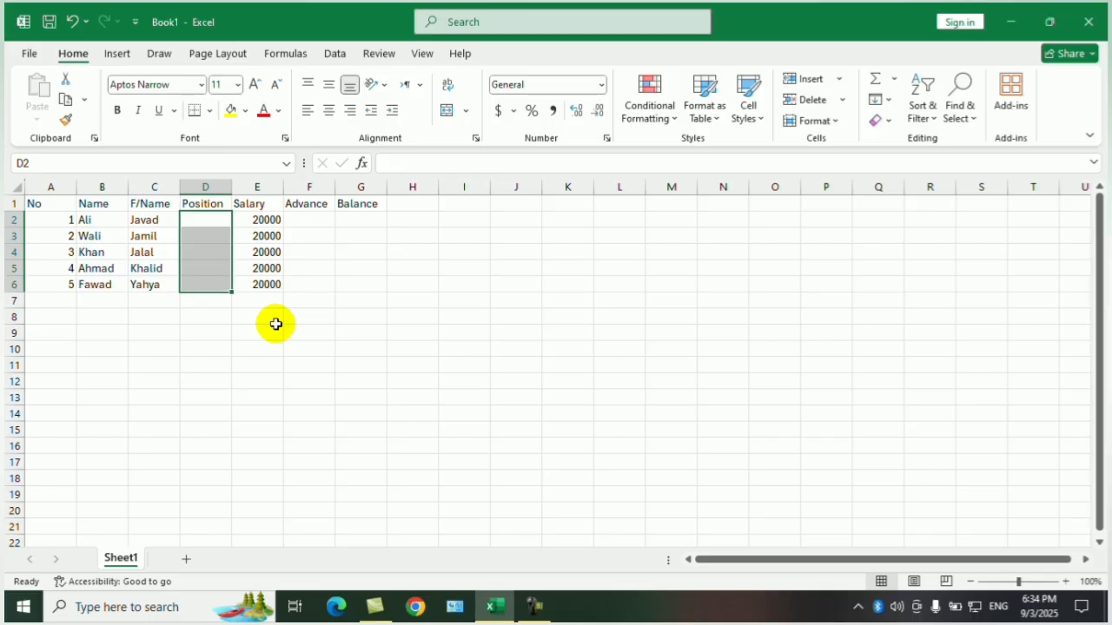
{"action": "left_click", "coordinate": [652, 364]}
{"action": "left_click_drag", "start_coordinate": [201, 220], "coordinate": [204, 280]}
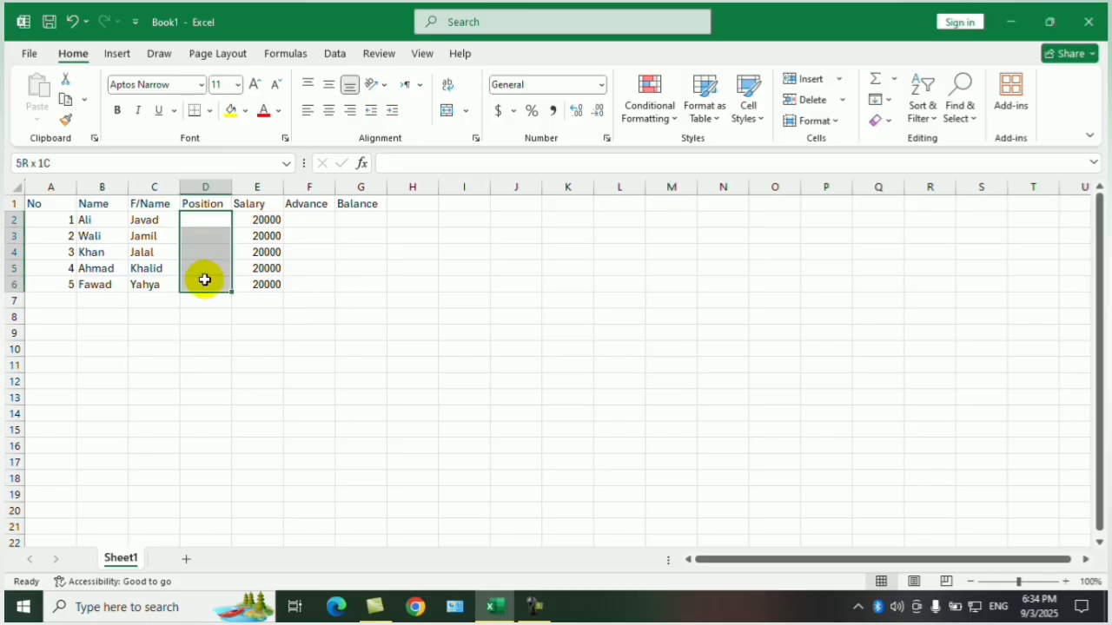
{"action": "type", "text": "Doctors"}
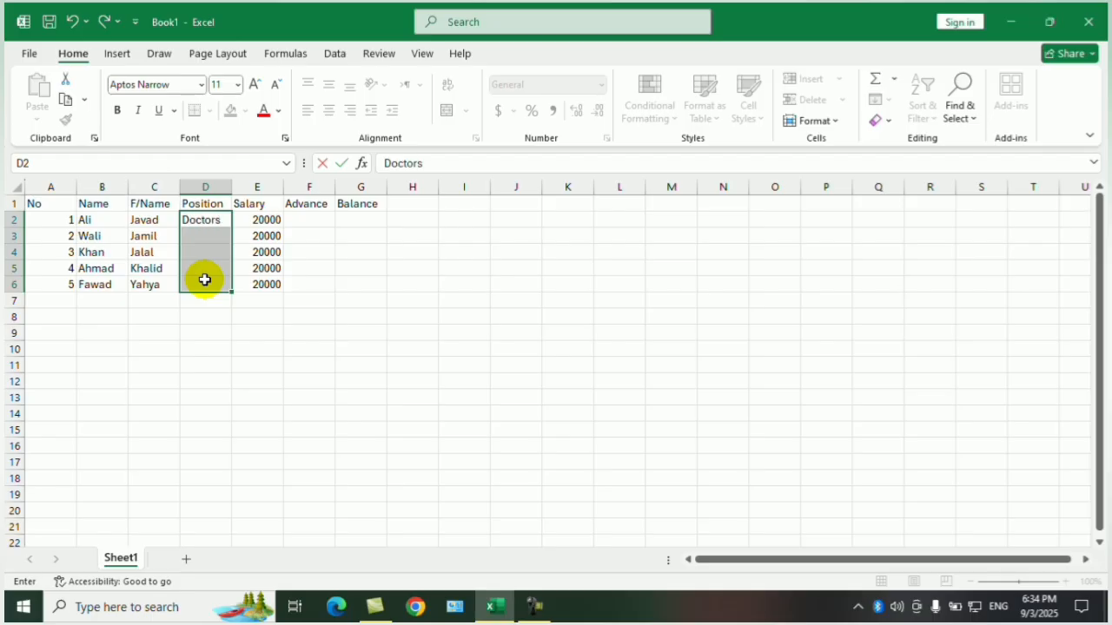
{"action": "key", "text": "ctrl+Return"}
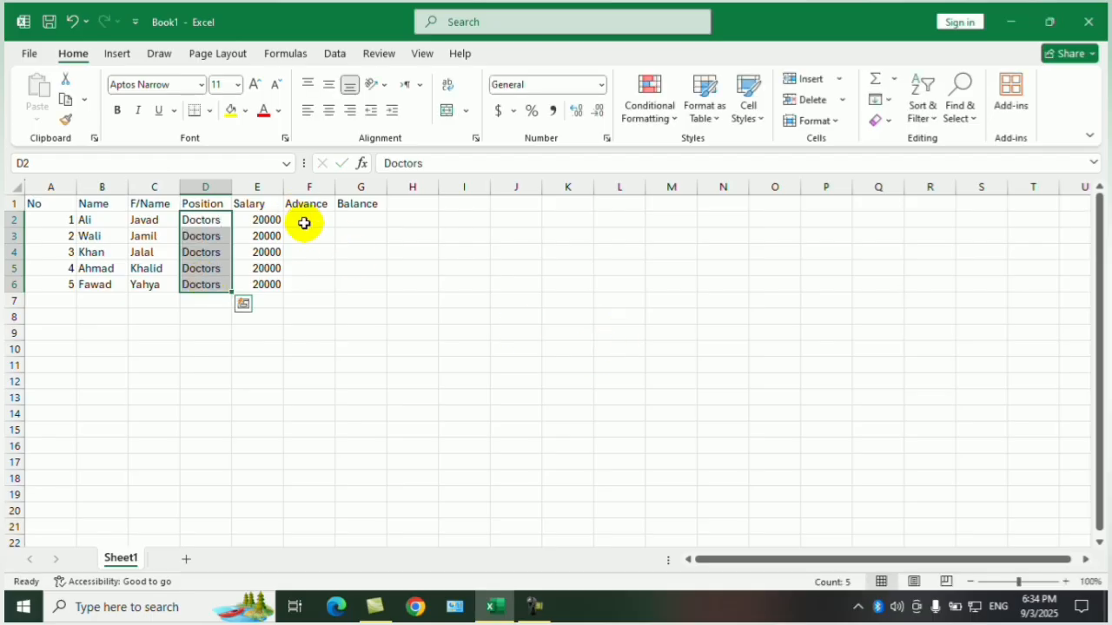
Fill the Advance cells F2 to F6 with 5000 in one entry.
{"action": "left_click", "coordinate": [362, 283]}
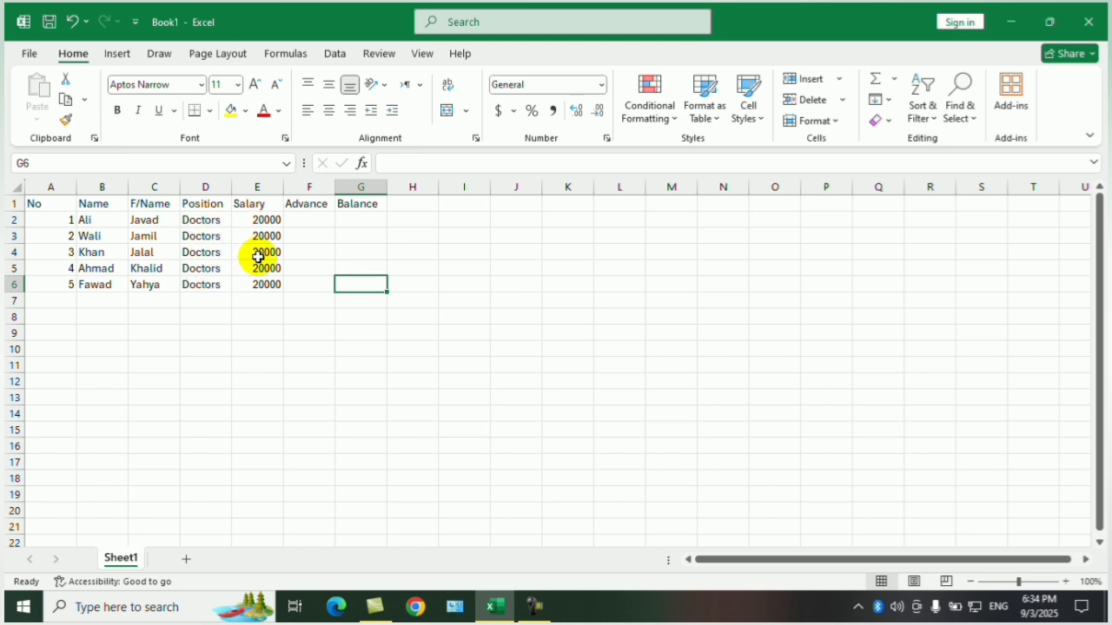
{"action": "left_click", "coordinate": [316, 220]}
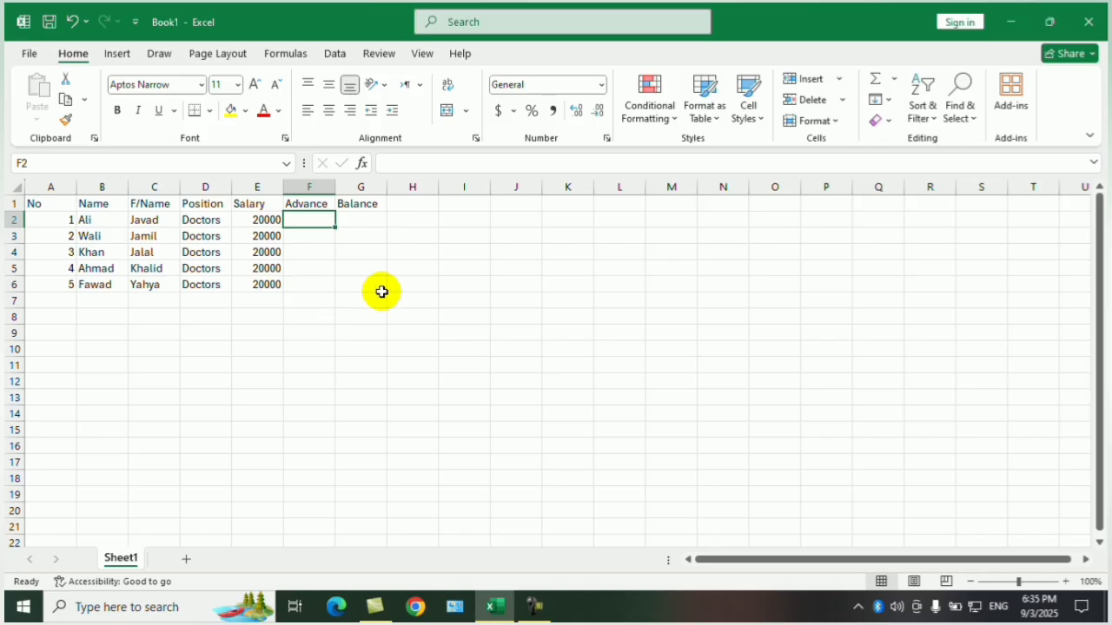
{"action": "left_click", "coordinate": [402, 299]}
{"action": "left_click_drag", "start_coordinate": [310, 218], "coordinate": [309, 288]}
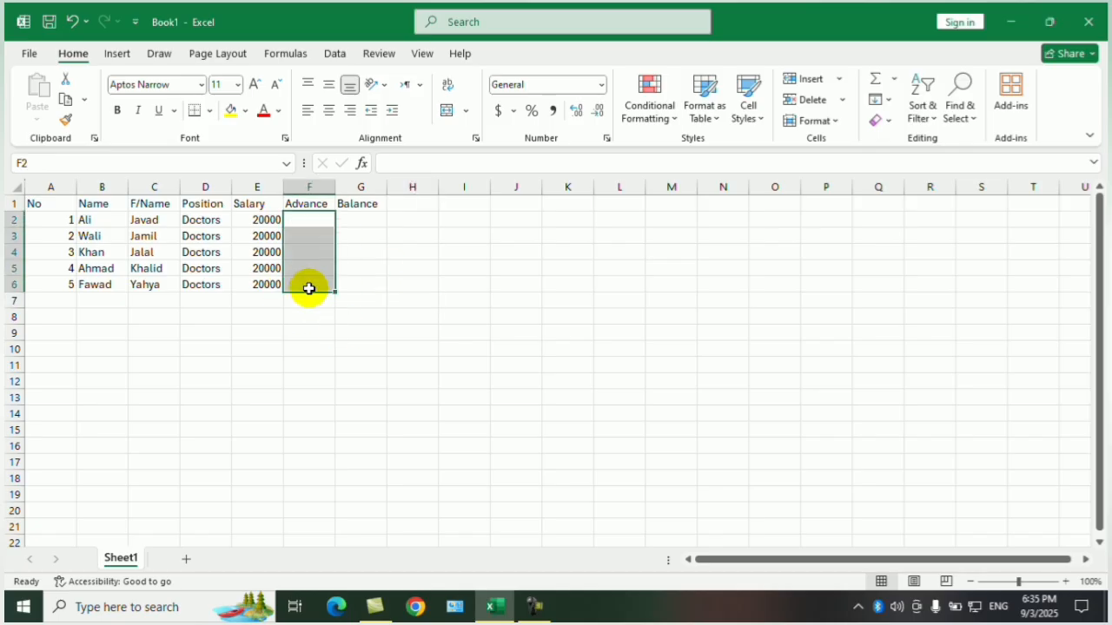
{"action": "type", "text": "5000"}
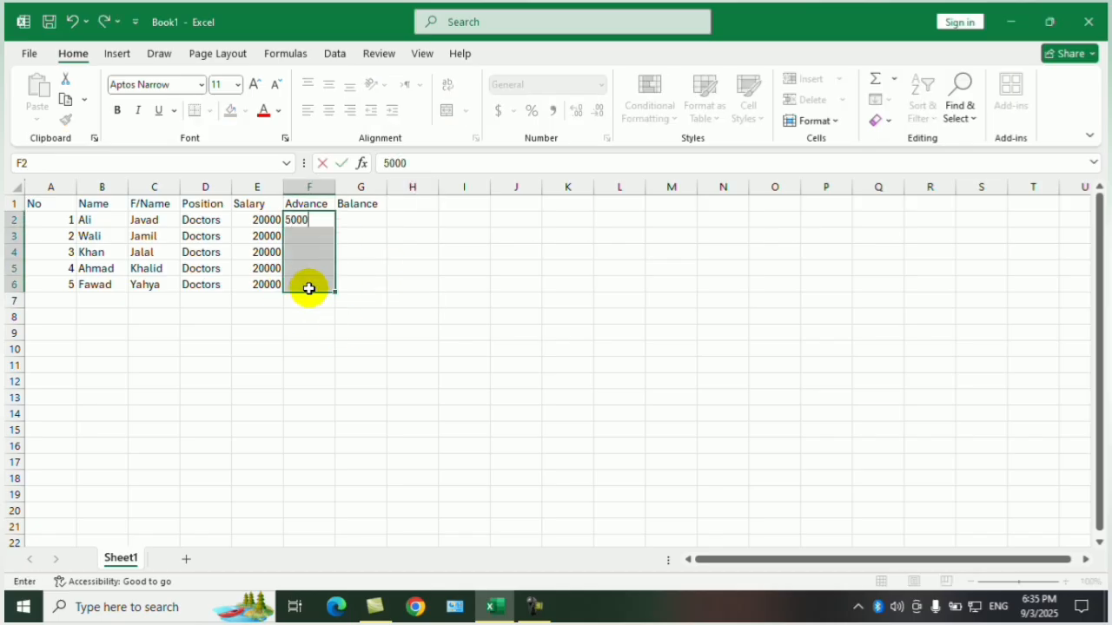
{"action": "key", "text": "ctrl+Return"}
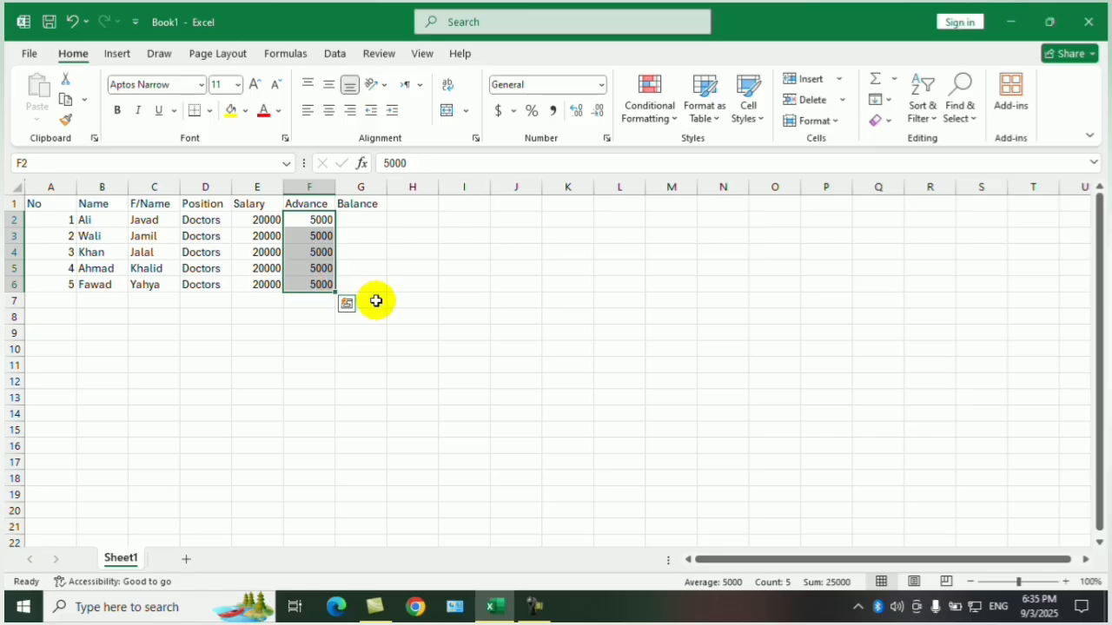
Calculate the first employee's balance in G2 by subtracting the advance from the salary with =E2-F2.
{"action": "left_click", "coordinate": [363, 223]}
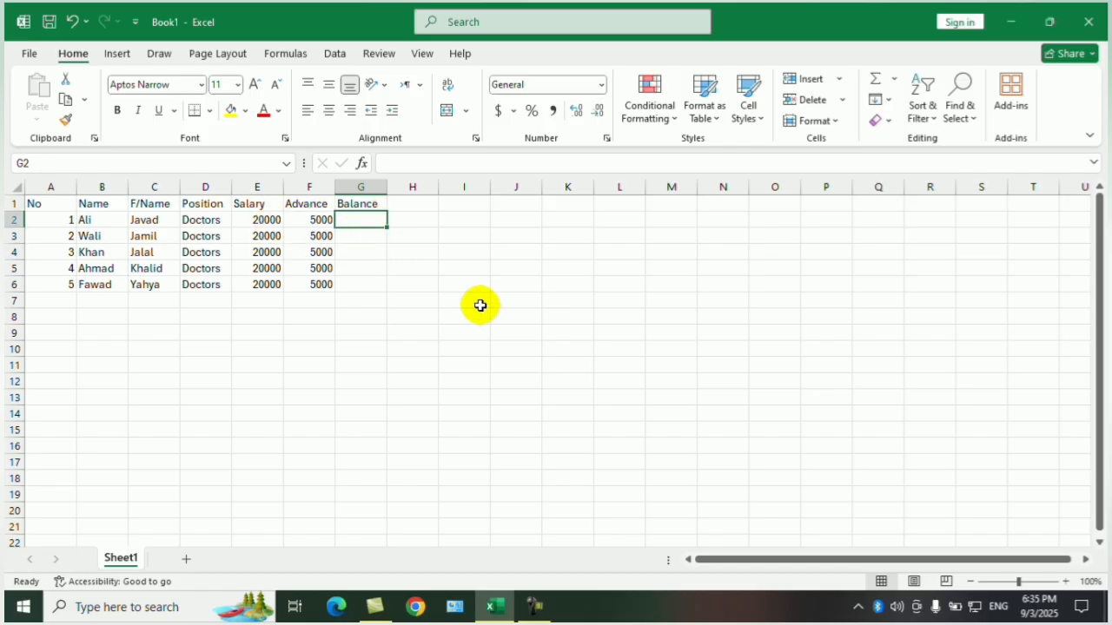
{"action": "type", "text": "="}
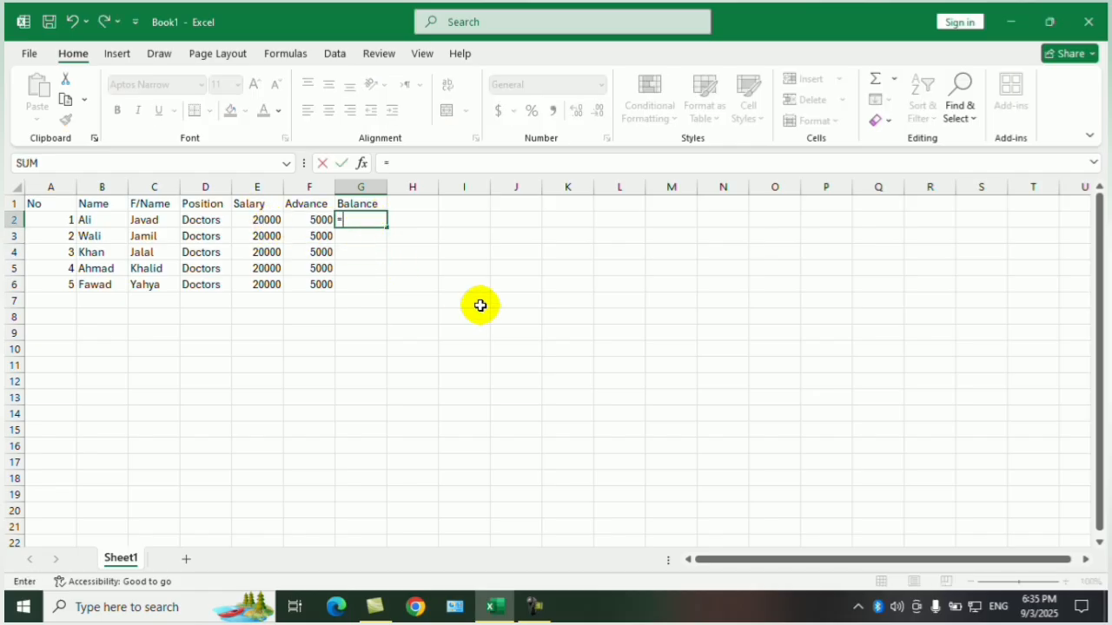
{"action": "left_click", "coordinate": [265, 220]}
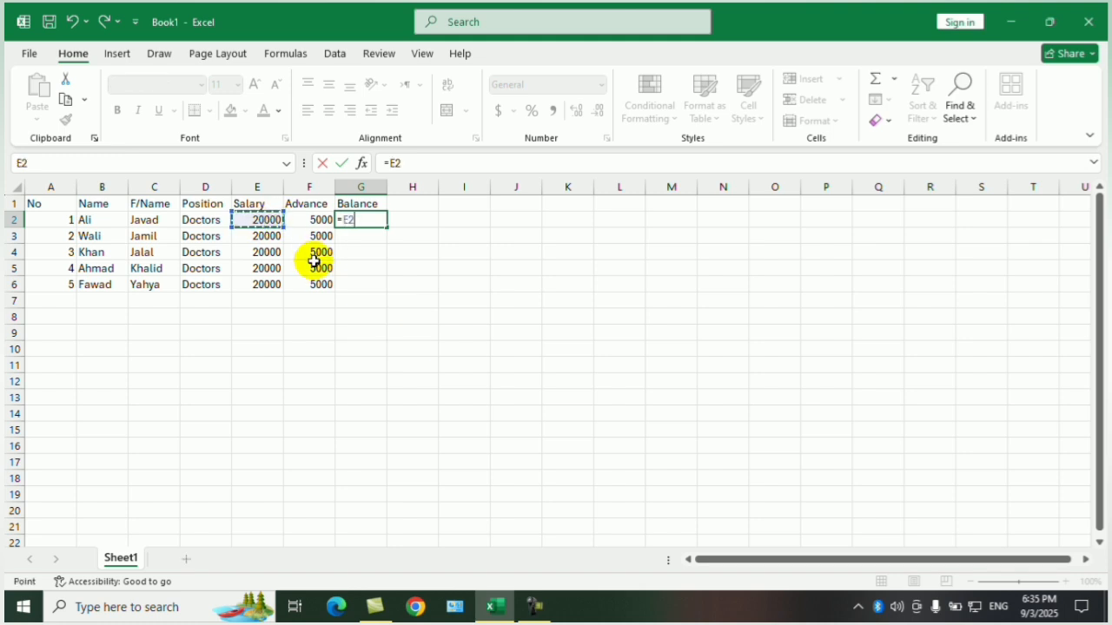
{"action": "type", "text": "-"}
{"action": "left_click", "coordinate": [322, 220]}
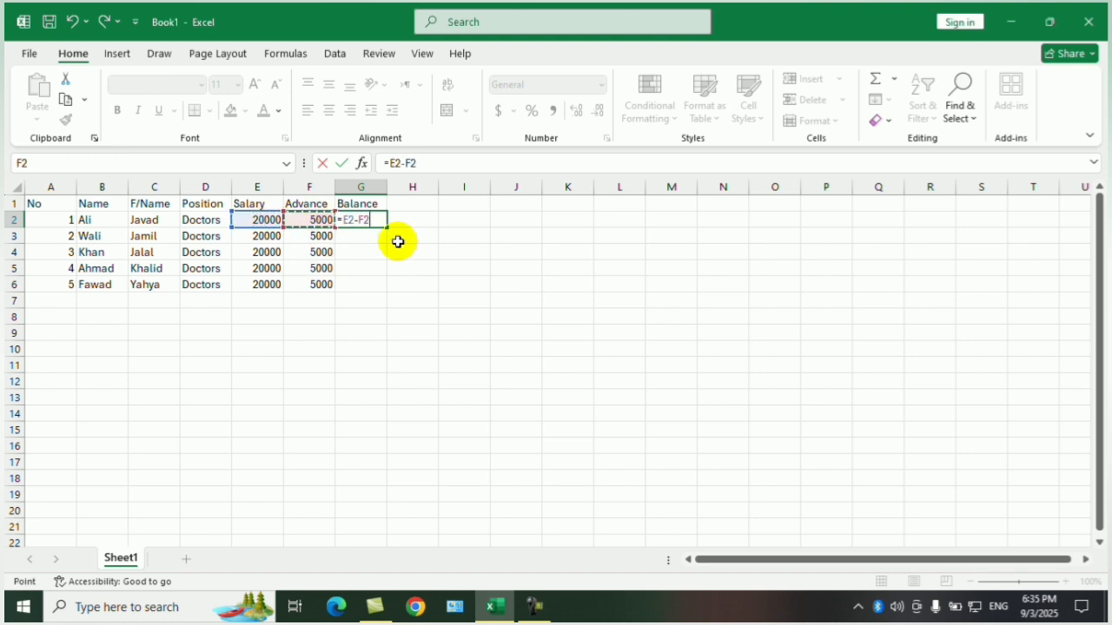
{"action": "key", "text": "Return"}
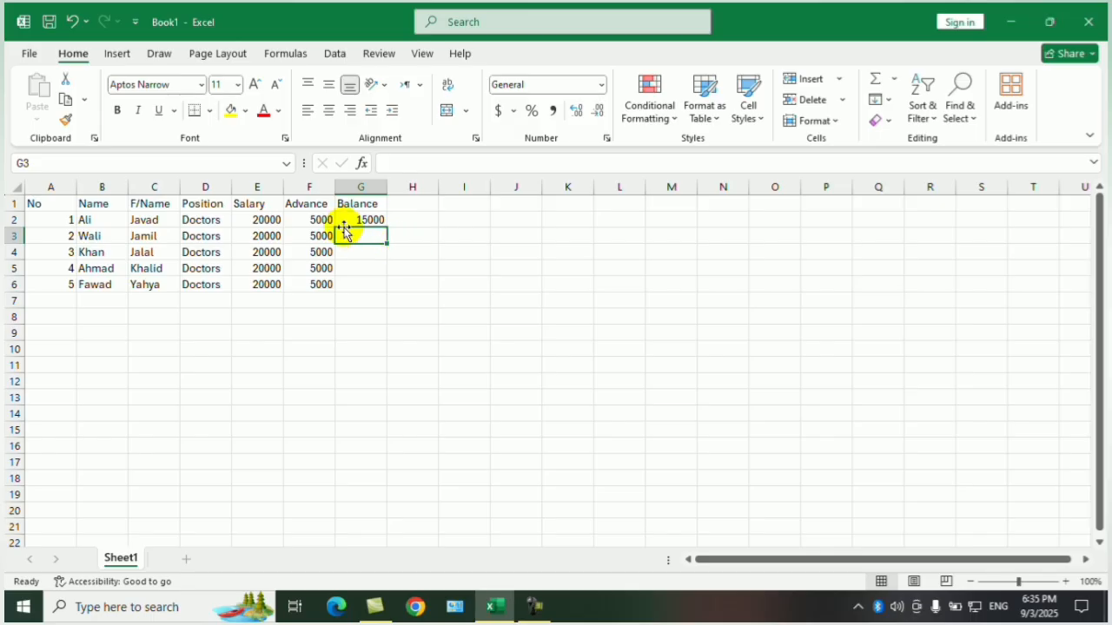
Copy the balance formula from G2 down through G6.
{"action": "left_click", "coordinate": [369, 218]}
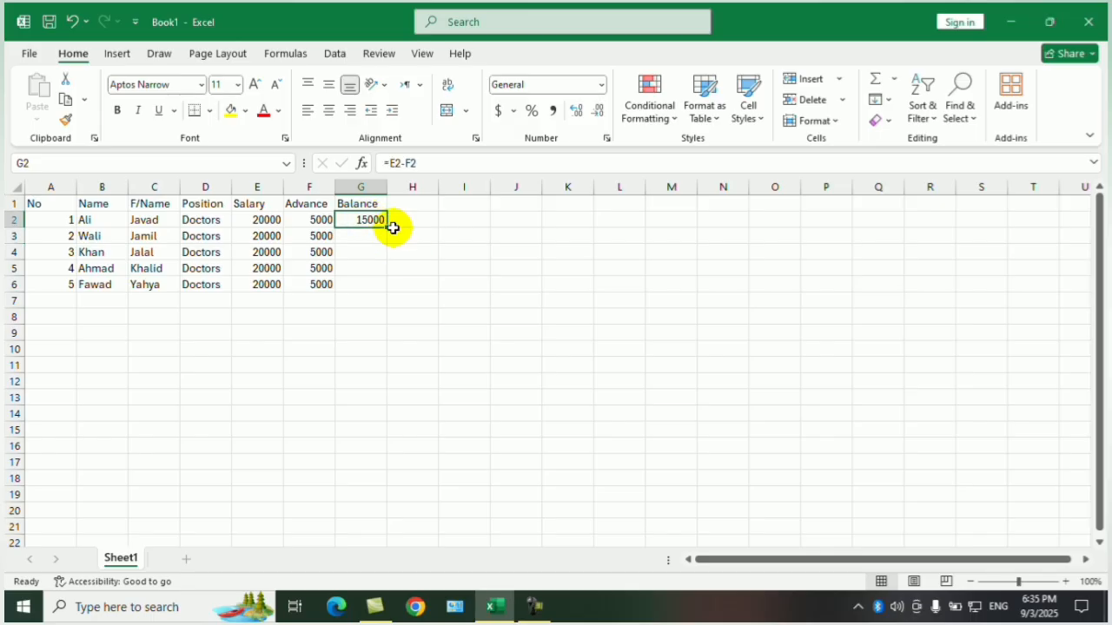
{"action": "left_click_drag", "start_coordinate": [386, 227], "coordinate": [384, 292]}
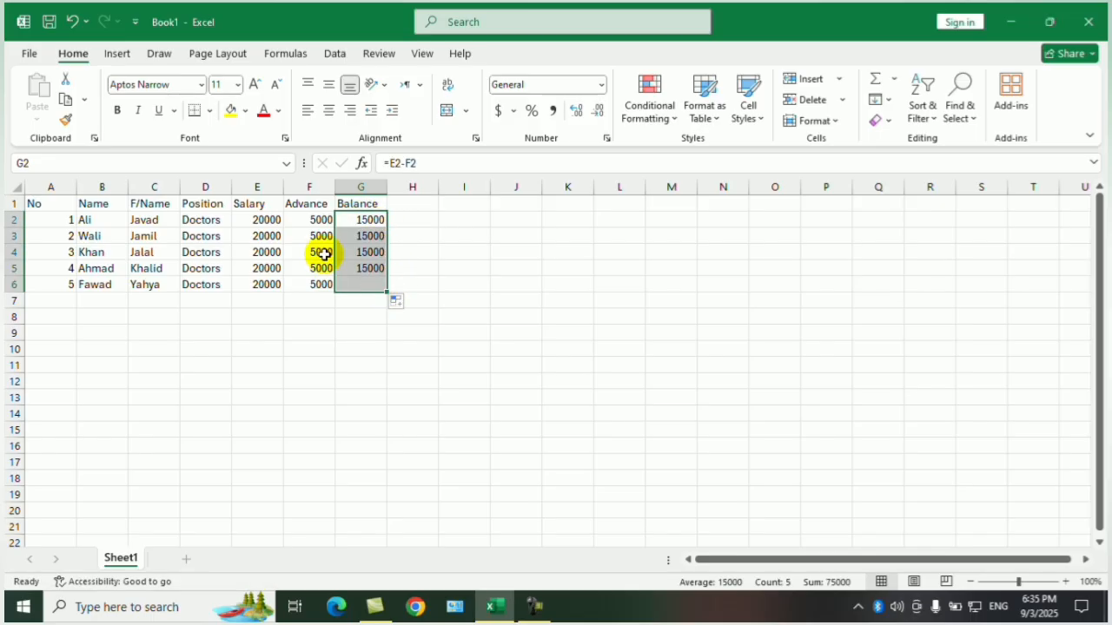
{"action": "left_click", "coordinate": [411, 237]}
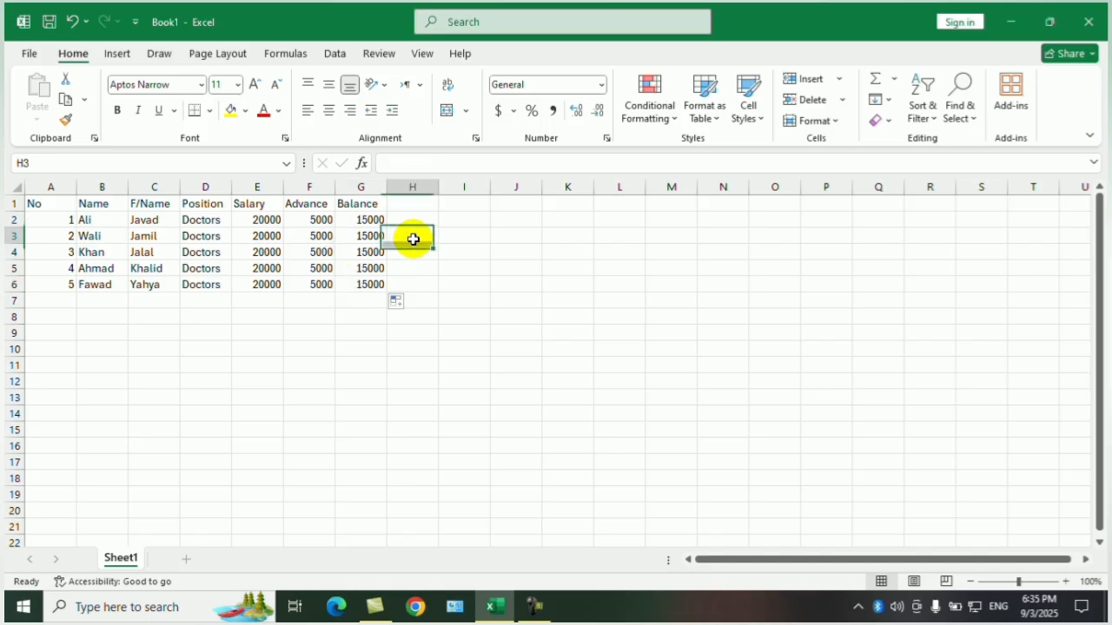
Change the Advance cells F3 to F5 to 10000 in one entry.
{"action": "left_click", "coordinate": [317, 241]}
{"action": "left_click_drag", "start_coordinate": [318, 244], "coordinate": [318, 265]}
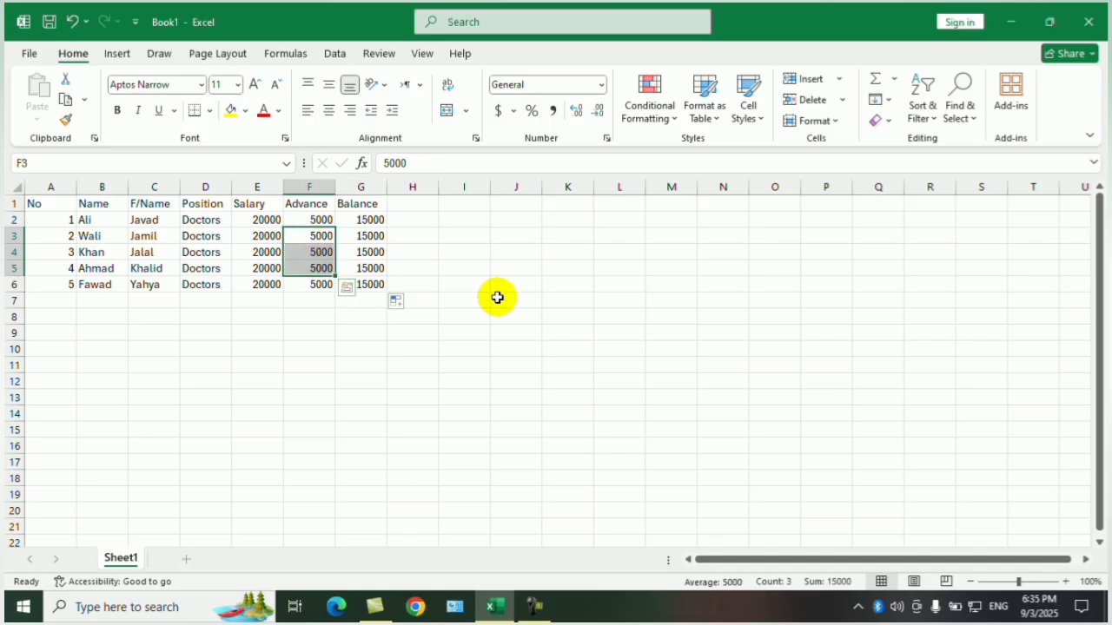
{"action": "type", "text": "100"}
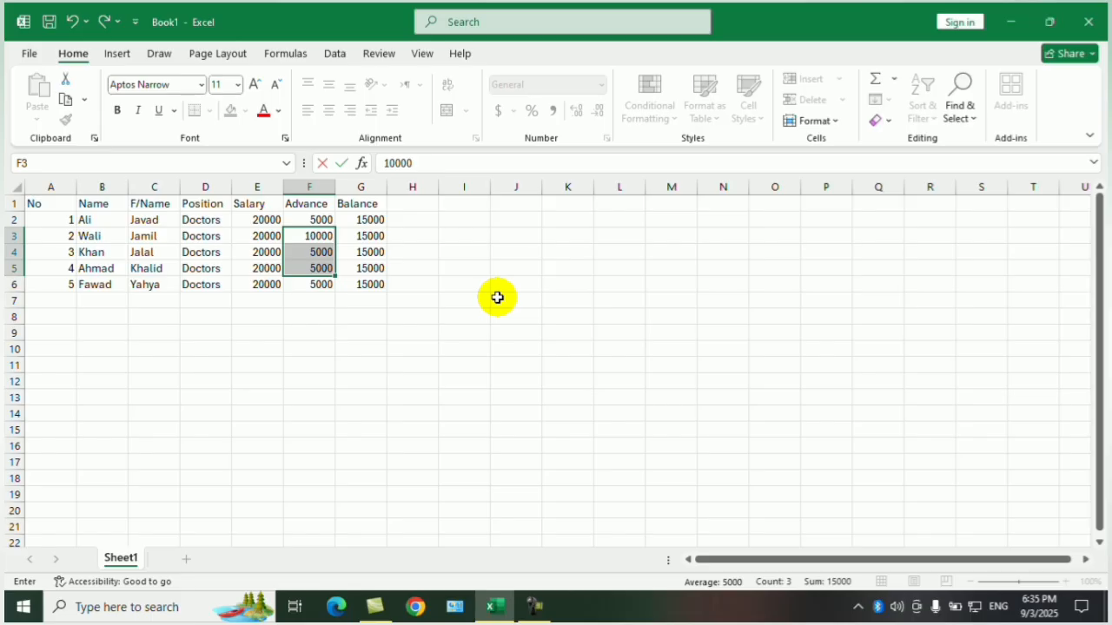
{"action": "key", "text": "ctrl+Return"}
{"action": "left_click", "coordinate": [484, 289]}
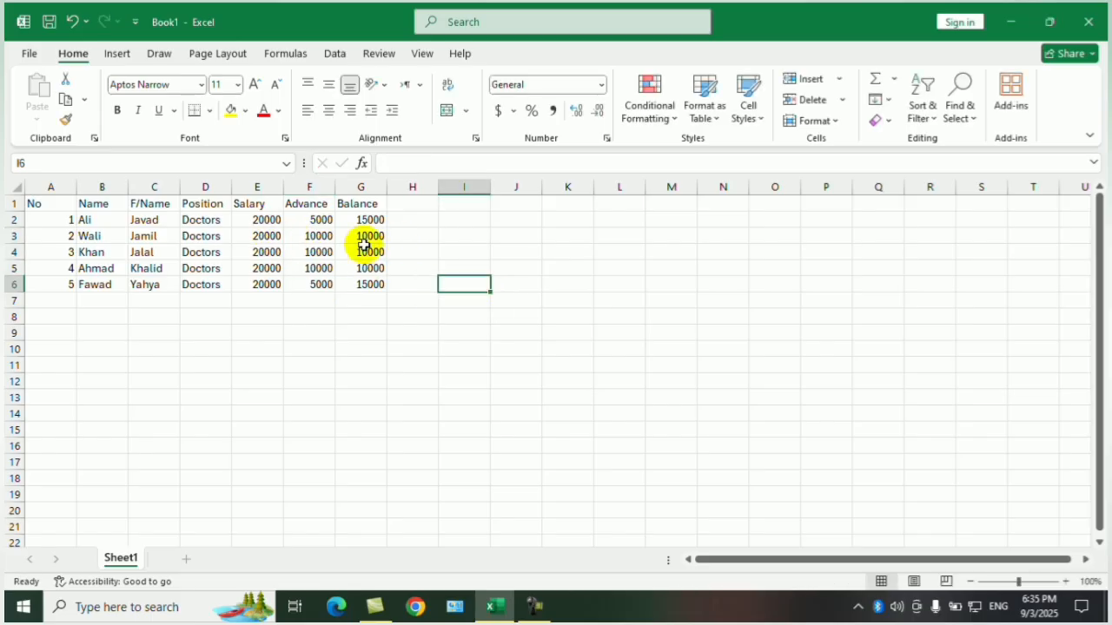
Apply All Borders to the whole salary table A1:G6.
{"action": "left_click_drag", "start_coordinate": [34, 201], "coordinate": [372, 280]}
{"action": "left_click", "coordinate": [211, 111]}
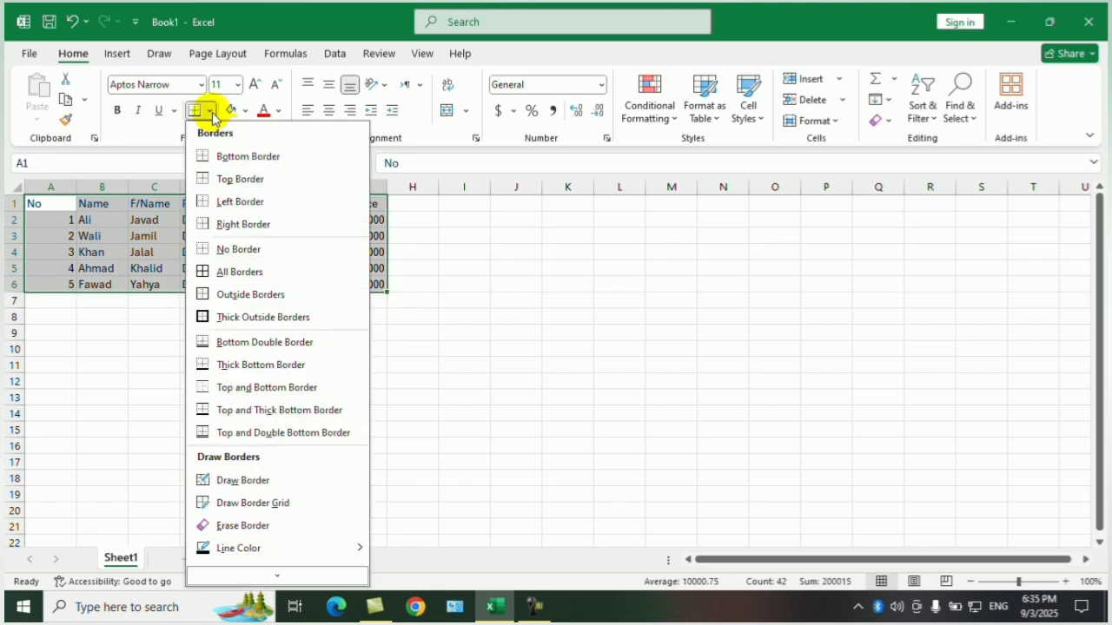
{"action": "left_click", "coordinate": [237, 271]}
{"action": "left_click", "coordinate": [513, 296]}
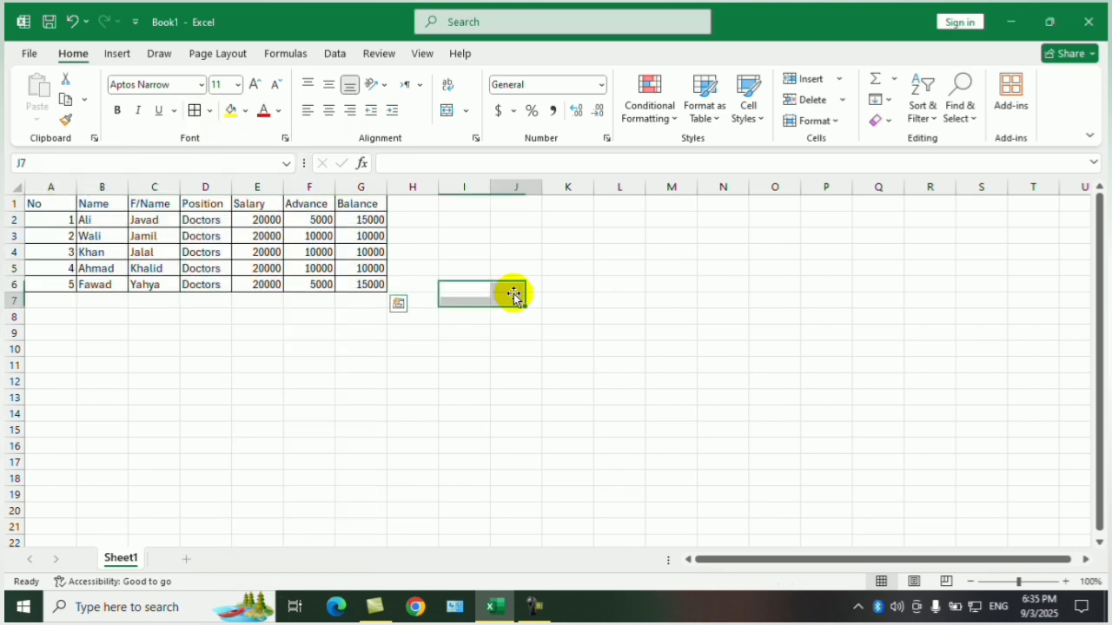
Make the header row A1:G1 bold and enlarge its font to size 14.
{"action": "left_click_drag", "start_coordinate": [52, 203], "coordinate": [354, 196]}
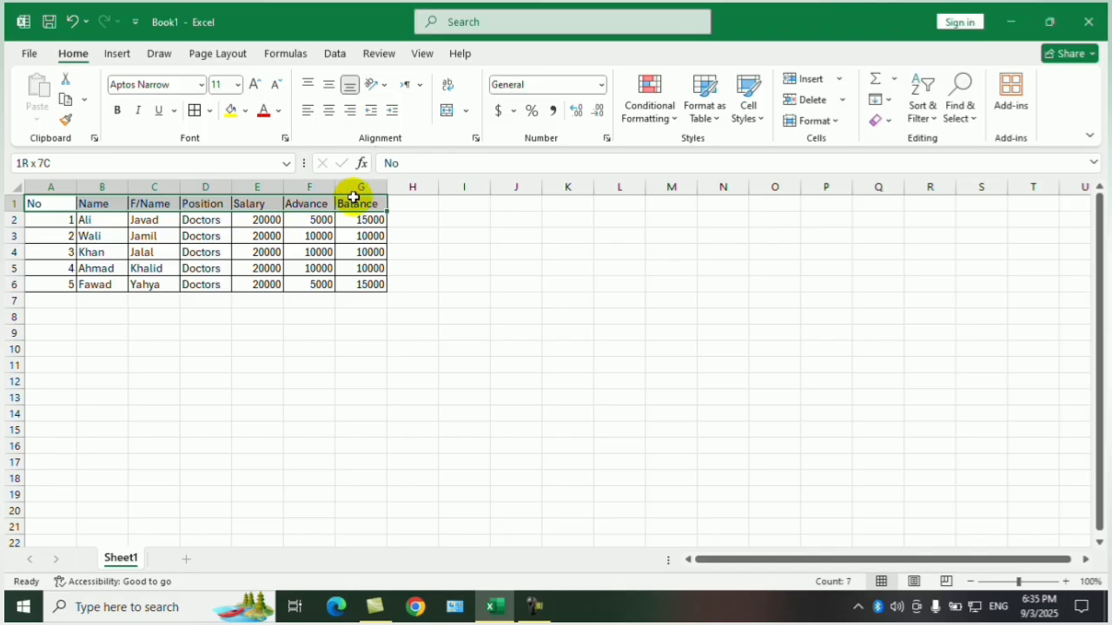
{"action": "left_click", "coordinate": [117, 110]}
{"action": "left_click", "coordinate": [253, 86]}
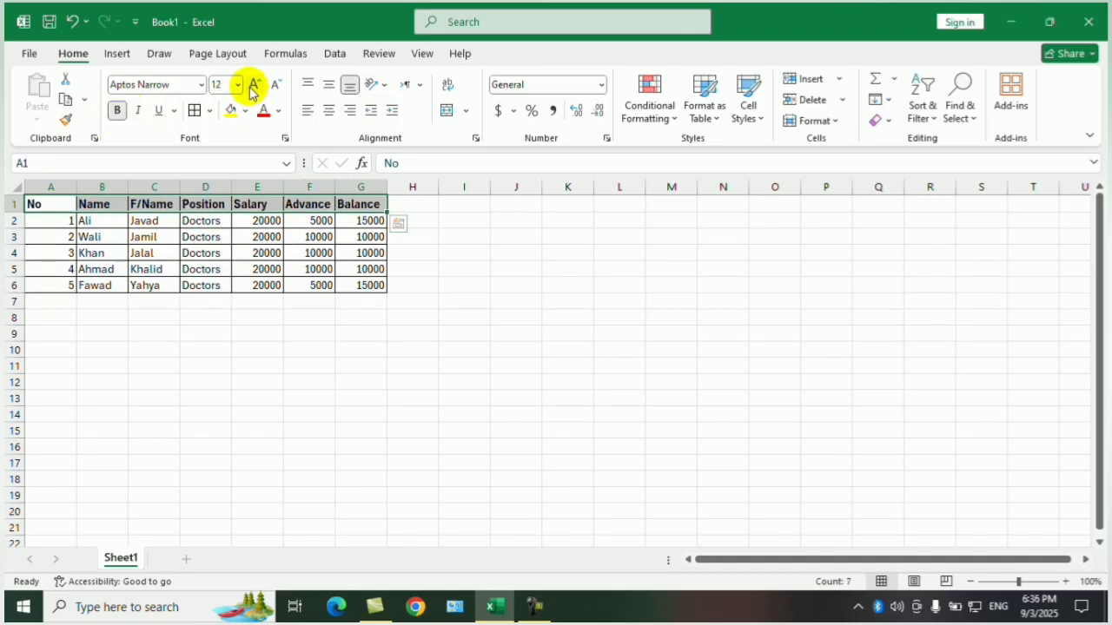
{"action": "left_click", "coordinate": [253, 86]}
{"action": "left_click", "coordinate": [341, 305]}
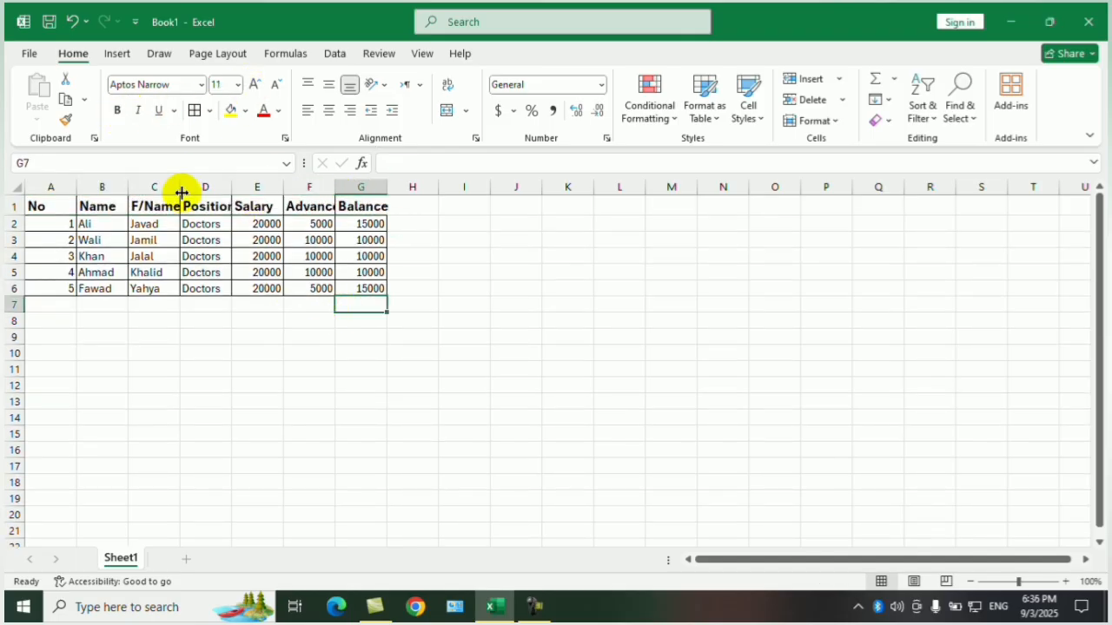
Widen columns A to G equally so the enlarged headers fit.
{"action": "left_click_drag", "start_coordinate": [387, 184], "coordinate": [350, 183]}
{"action": "left_click_drag", "start_coordinate": [60, 184], "coordinate": [420, 186]}
{"action": "left_click", "coordinate": [623, 320]}
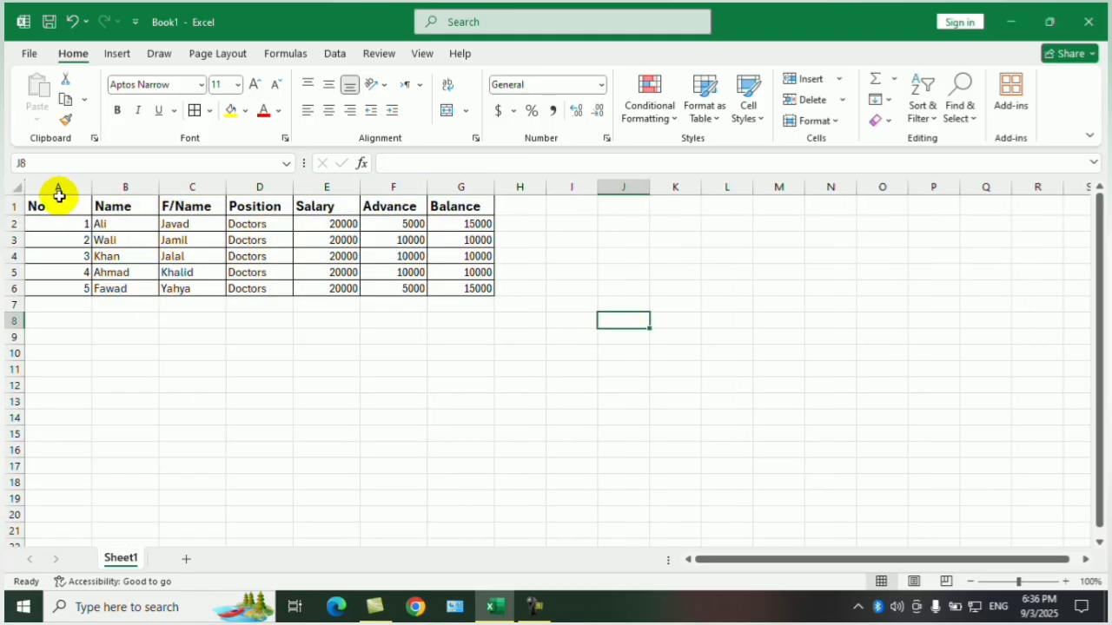
Increase the height of rows 1 to 6 equally and make header row 1 taller than the others.
{"action": "left_click_drag", "start_coordinate": [12, 201], "coordinate": [12, 306]}
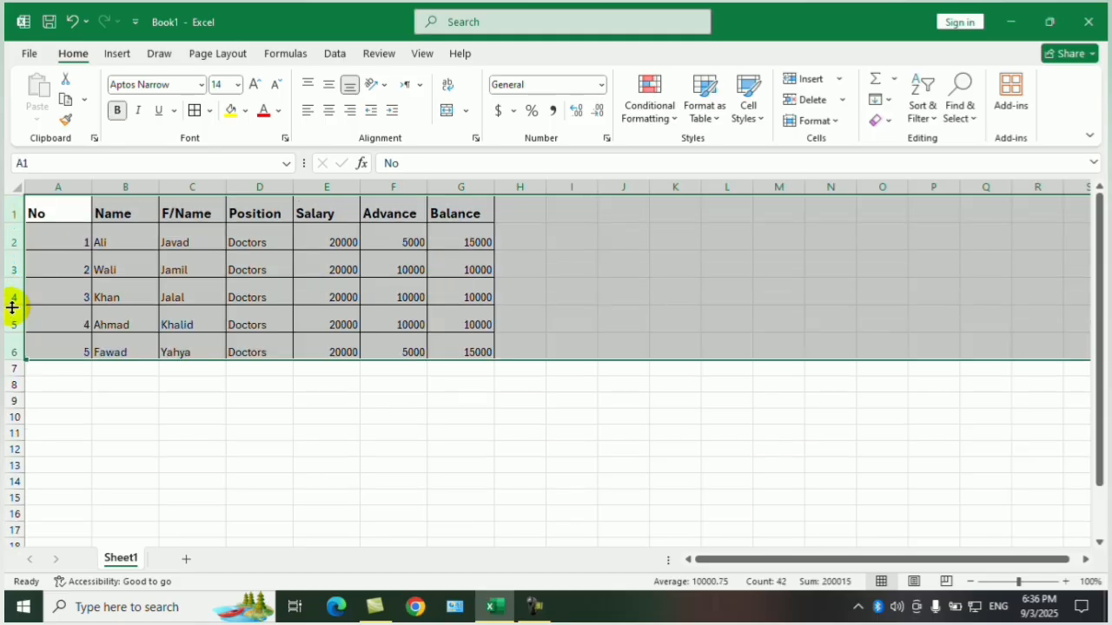
{"action": "left_click", "coordinate": [151, 403]}
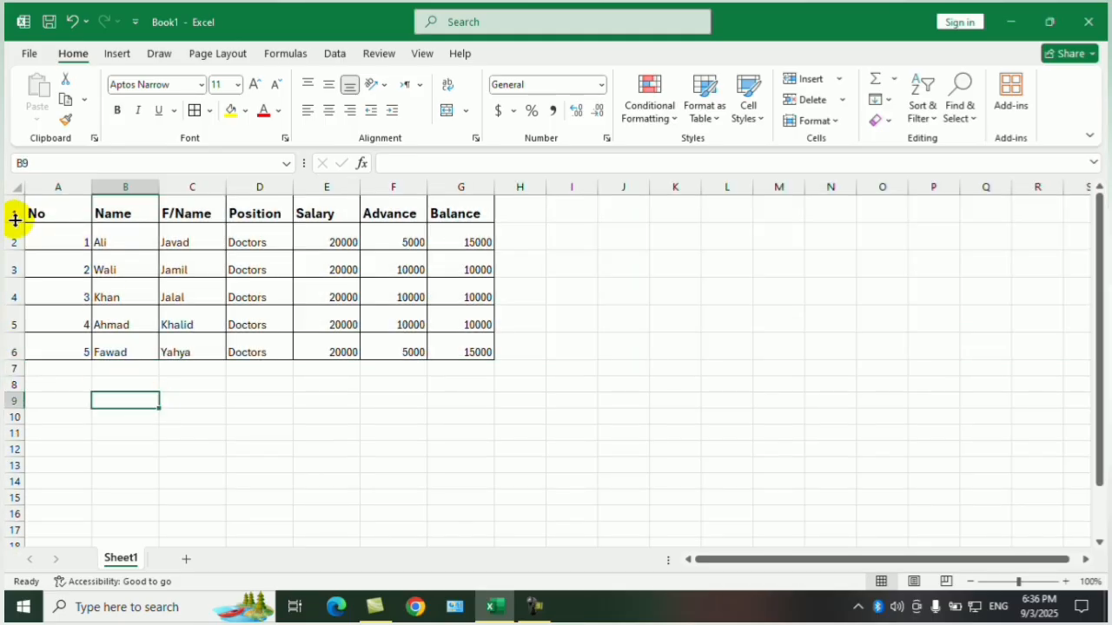
{"action": "left_click_drag", "start_coordinate": [15, 221], "coordinate": [15, 245]}
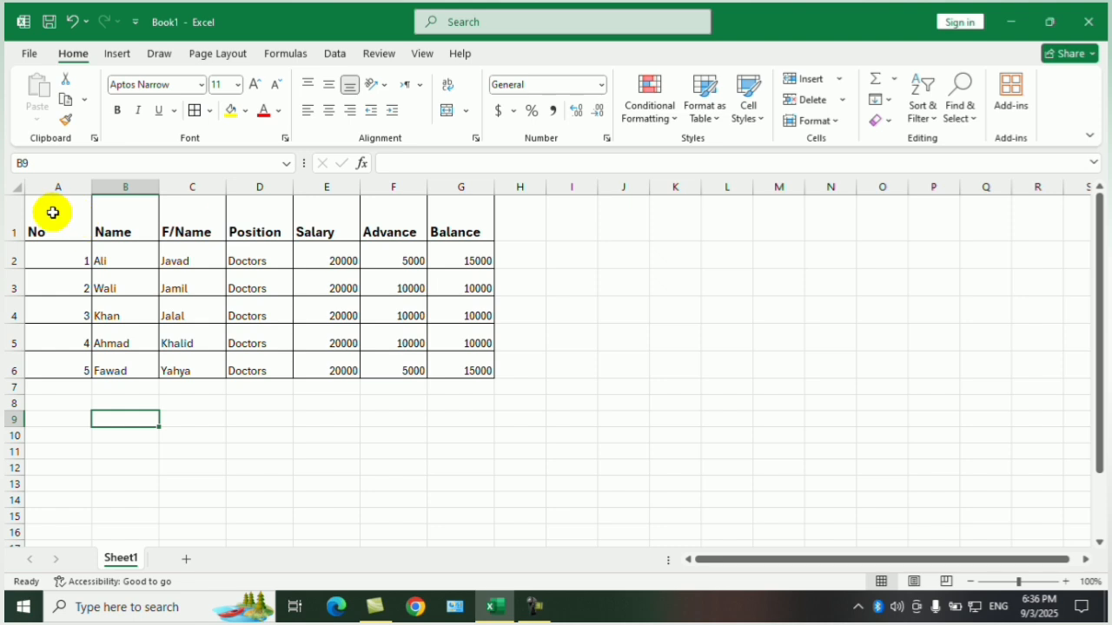
Center the contents of the table A1:G6 both horizontally and vertically.
{"action": "left_click_drag", "start_coordinate": [53, 213], "coordinate": [457, 375]}
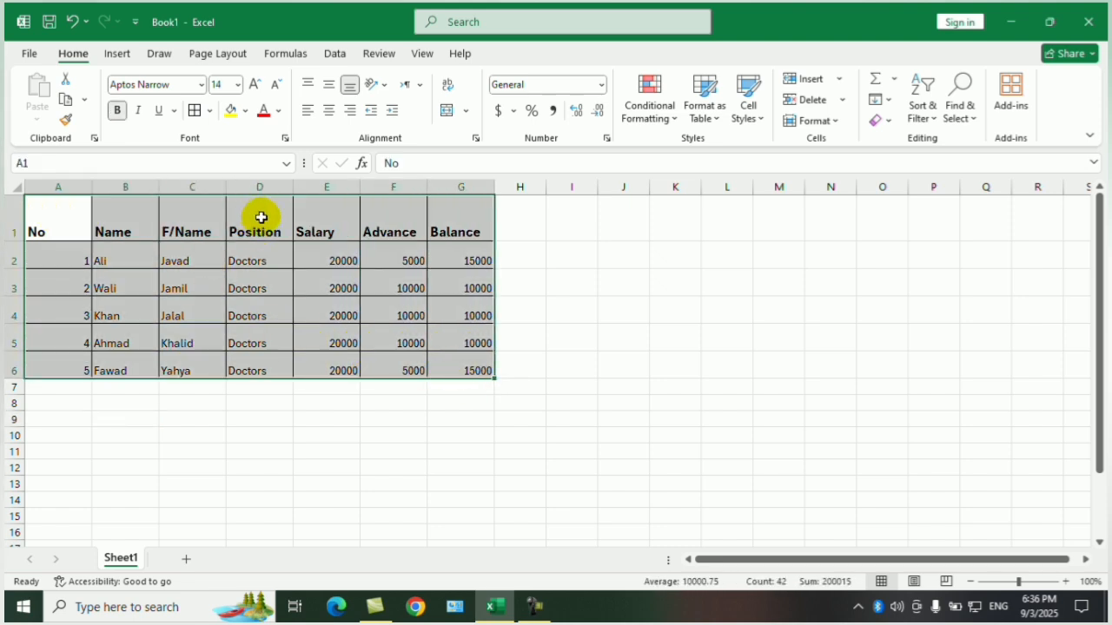
{"action": "left_click", "coordinate": [330, 111]}
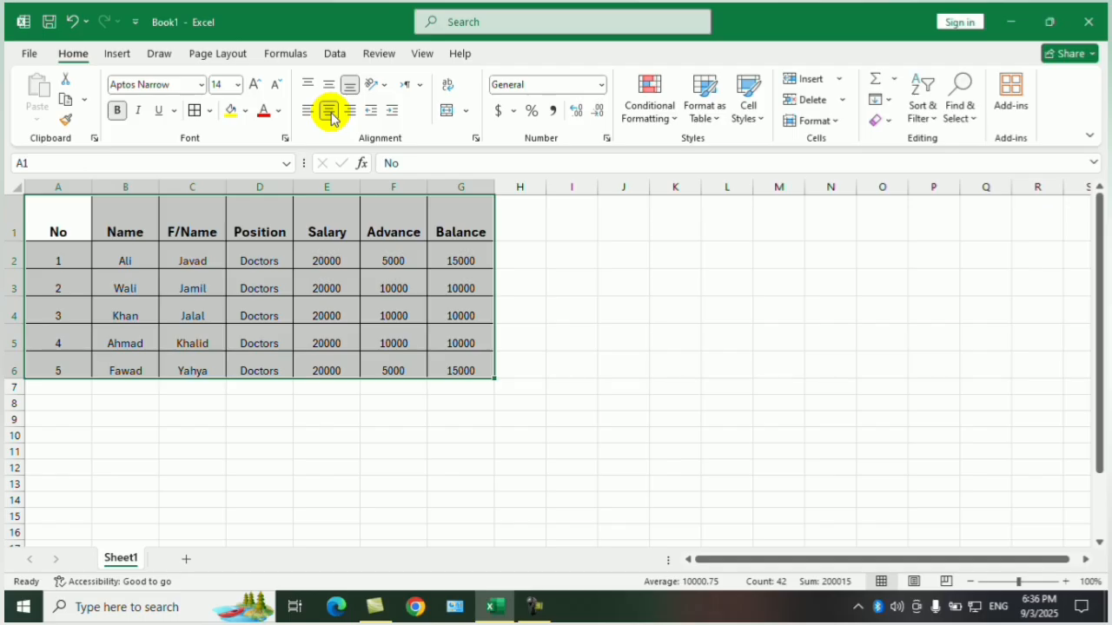
{"action": "left_click", "coordinate": [330, 85]}
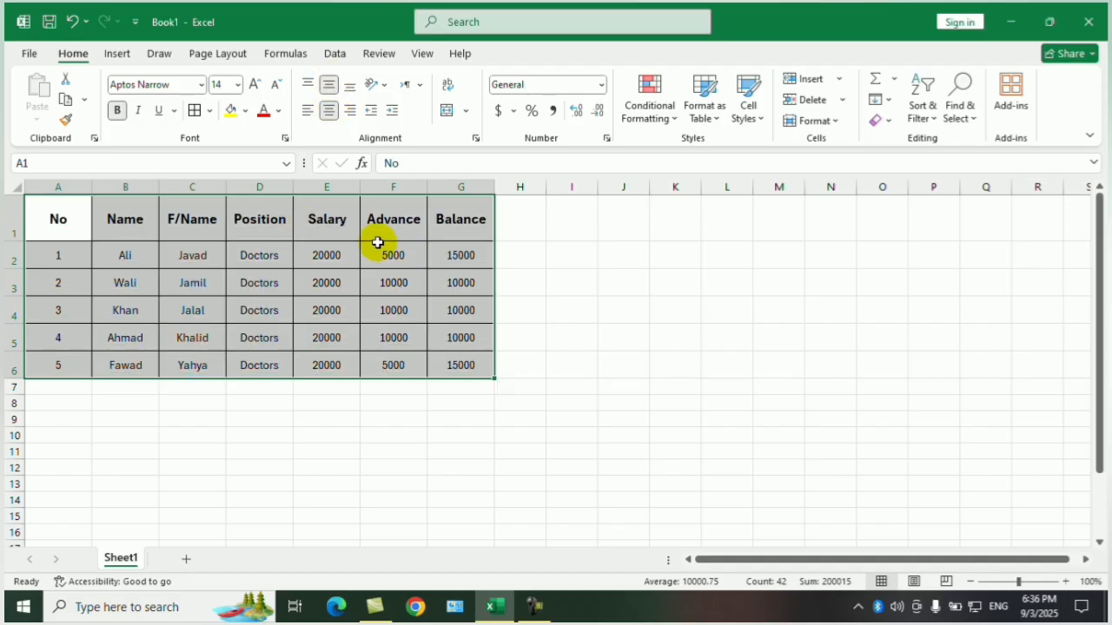
{"action": "left_click", "coordinate": [556, 231]}
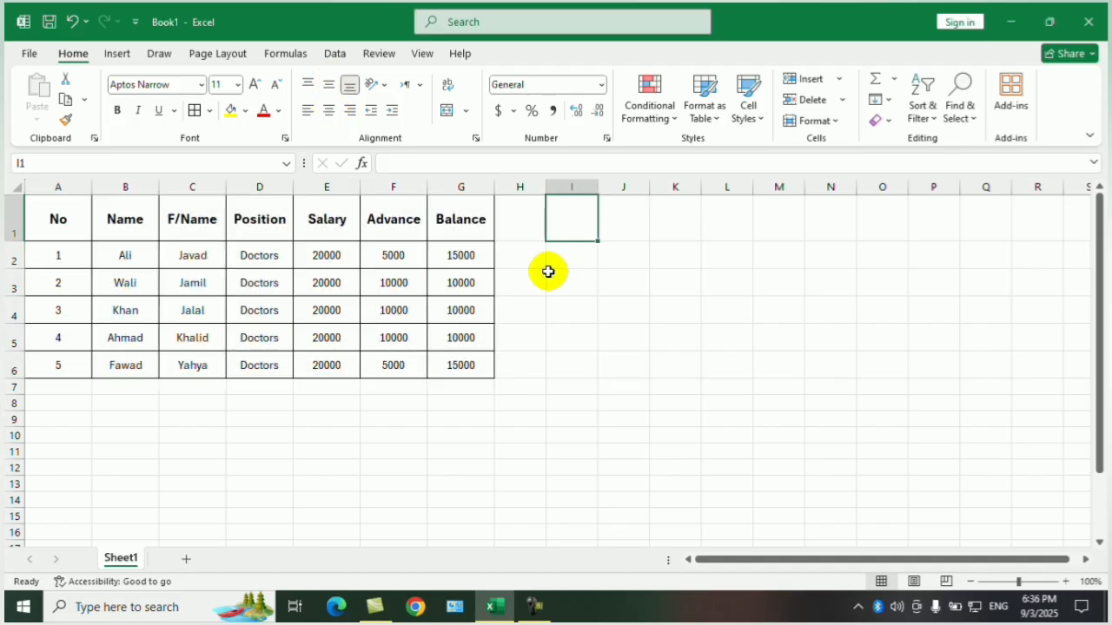
{"action": "left_click", "coordinate": [675, 365]}
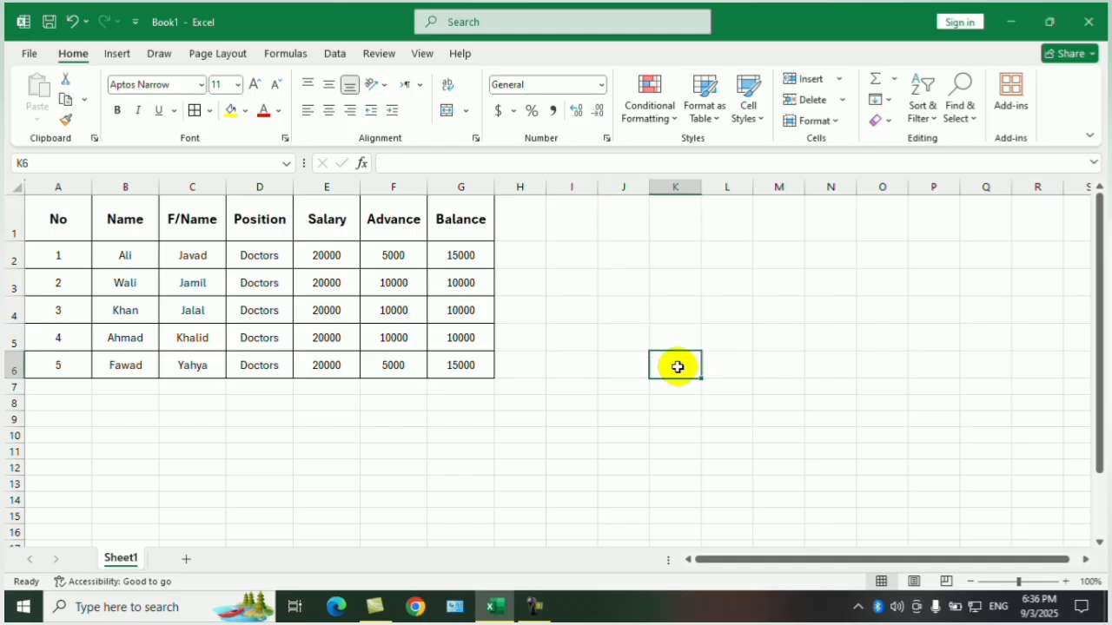
{"action": "left_click", "coordinate": [726, 384]}
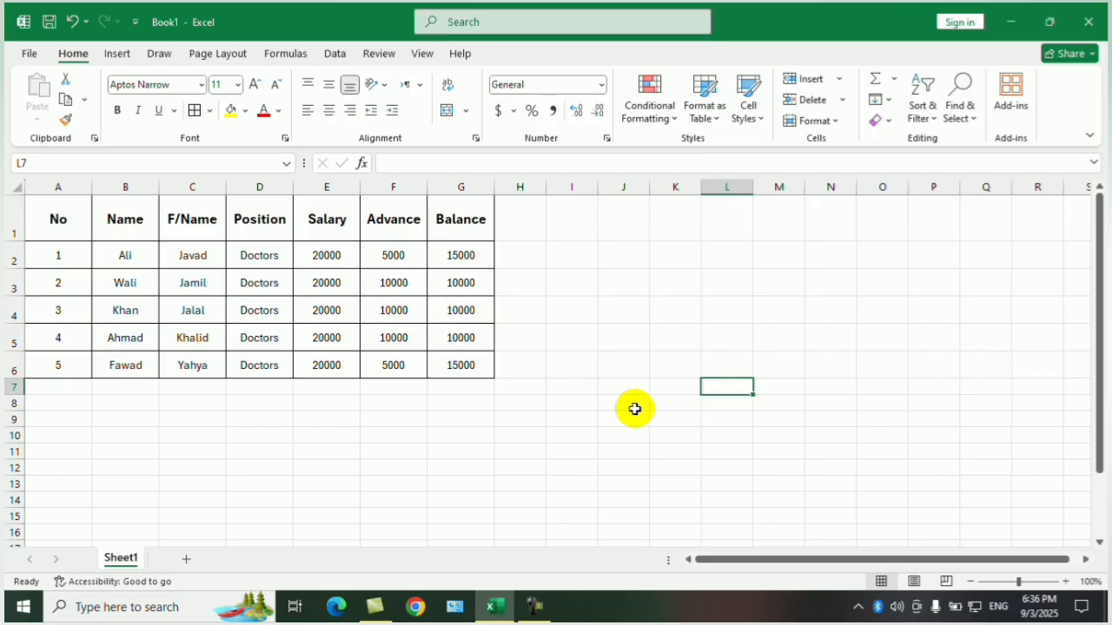
Enter the sample numbers 20 in cell F10 and 30 in cell M3.
{"action": "left_click", "coordinate": [382, 438]}
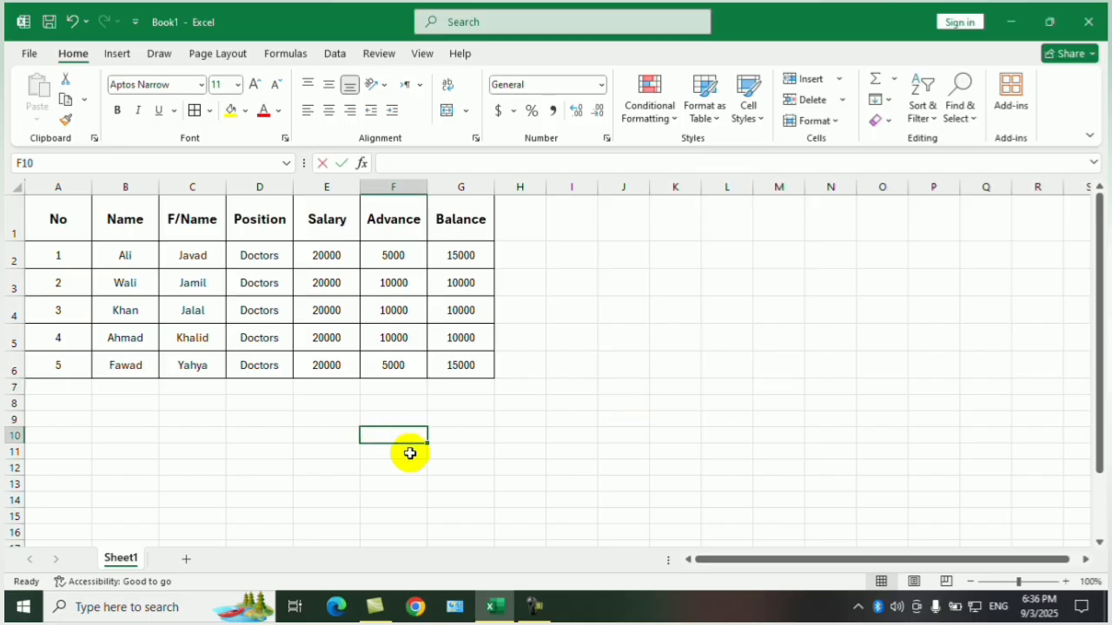
{"action": "type", "text": "20"}
{"action": "left_click", "coordinate": [777, 280]}
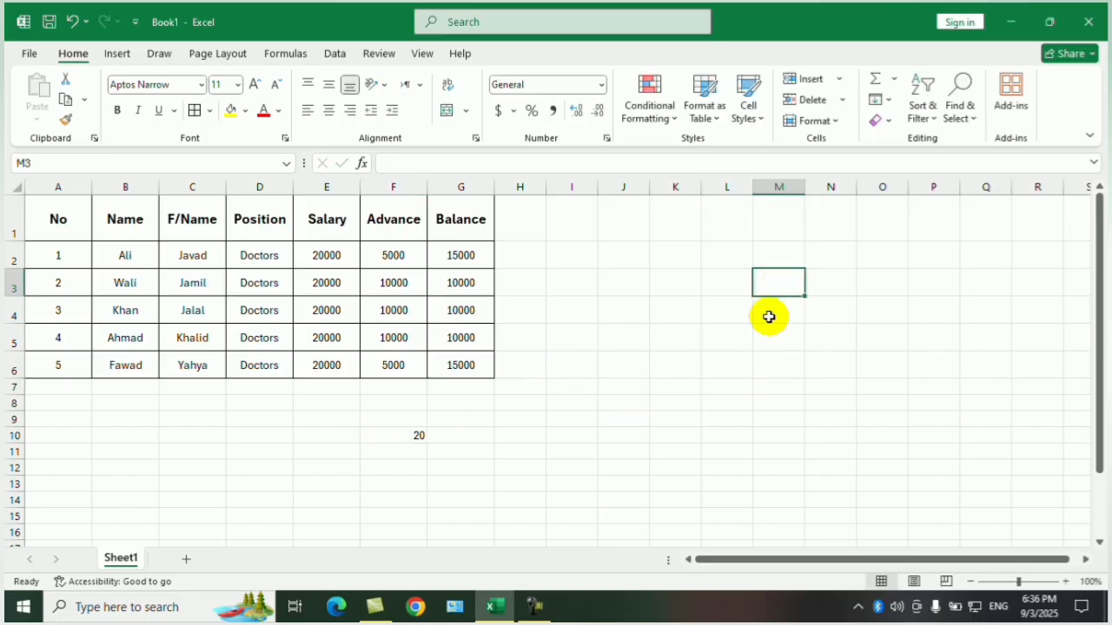
{"action": "type", "text": "30"}
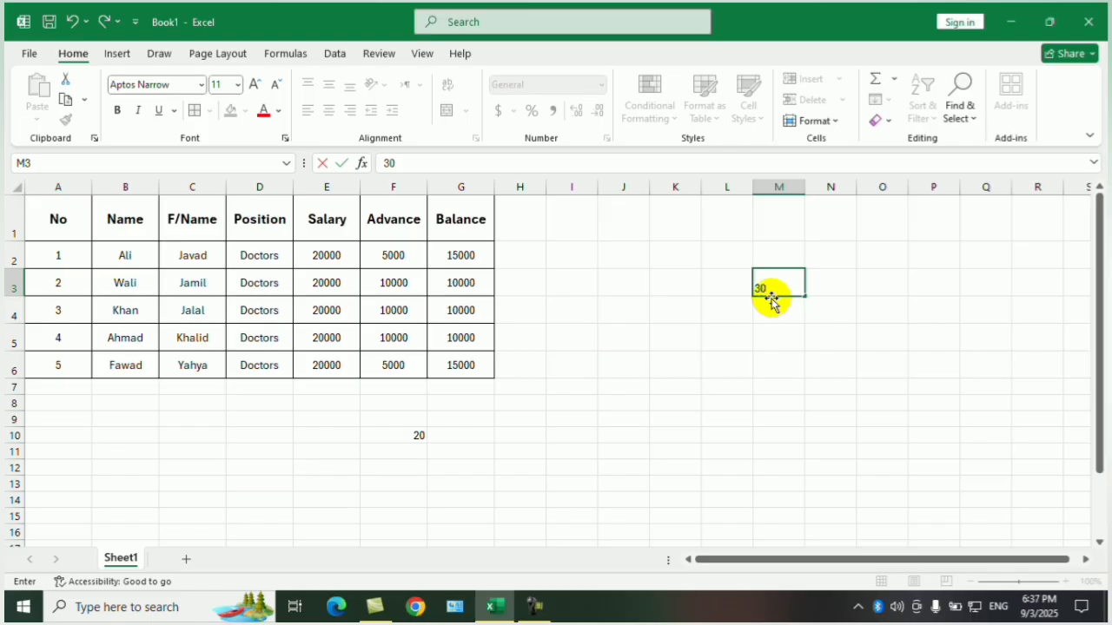
Enter a formula in cell M10 that adds cells F10 and M3 (=F10+M3).
{"action": "left_click", "coordinate": [779, 432]}
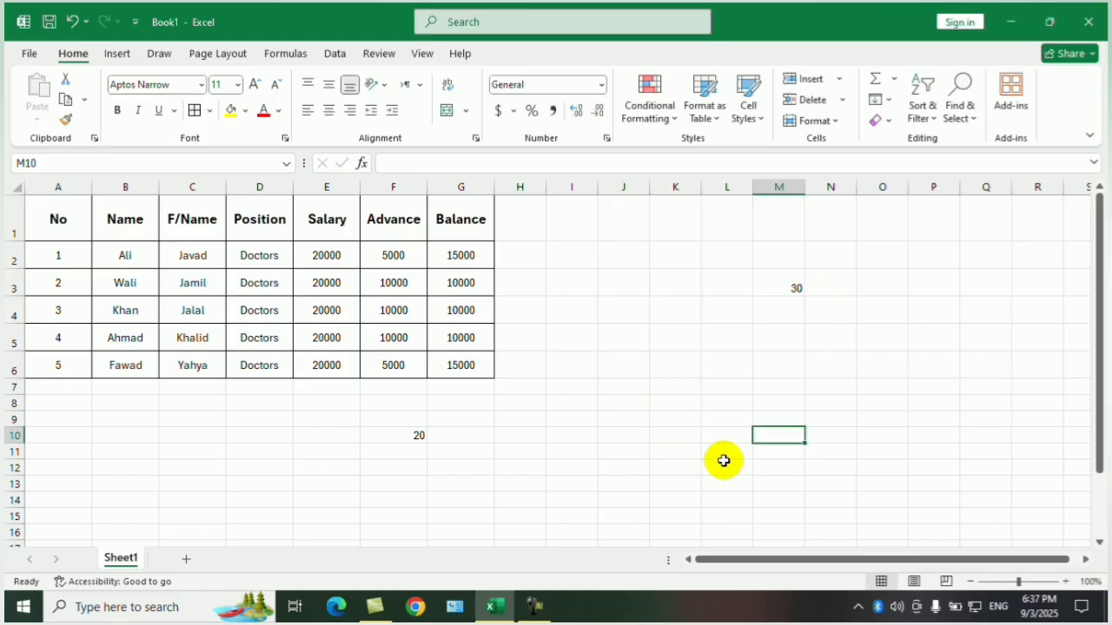
{"action": "type", "text": "="}
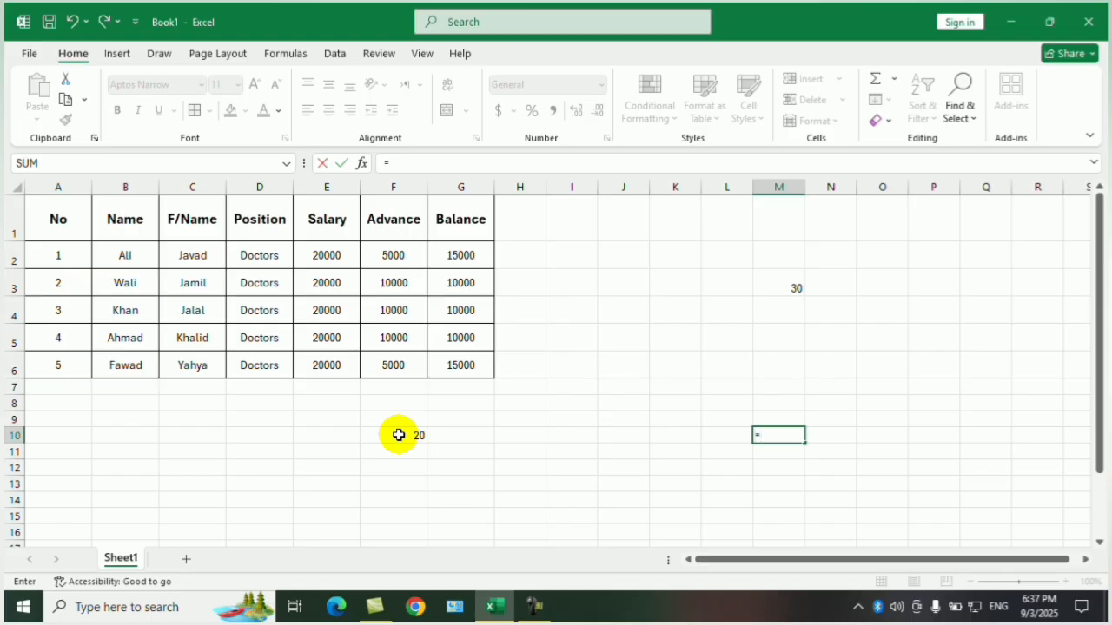
{"action": "type", "text": "F"}
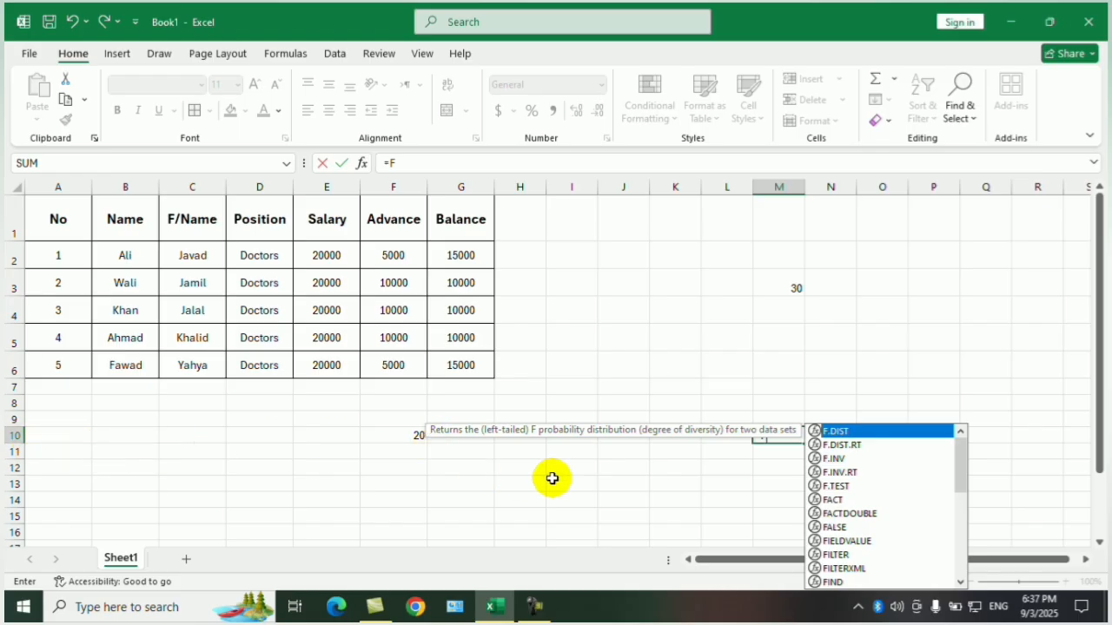
{"action": "type", "text": "10+"}
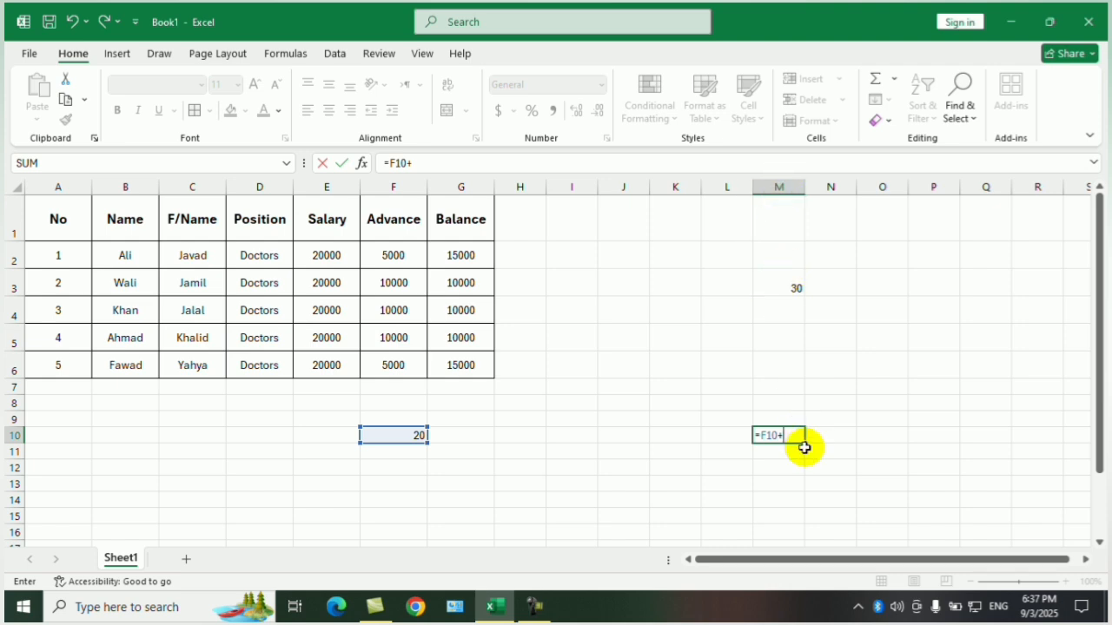
{"action": "type", "text": "M"}
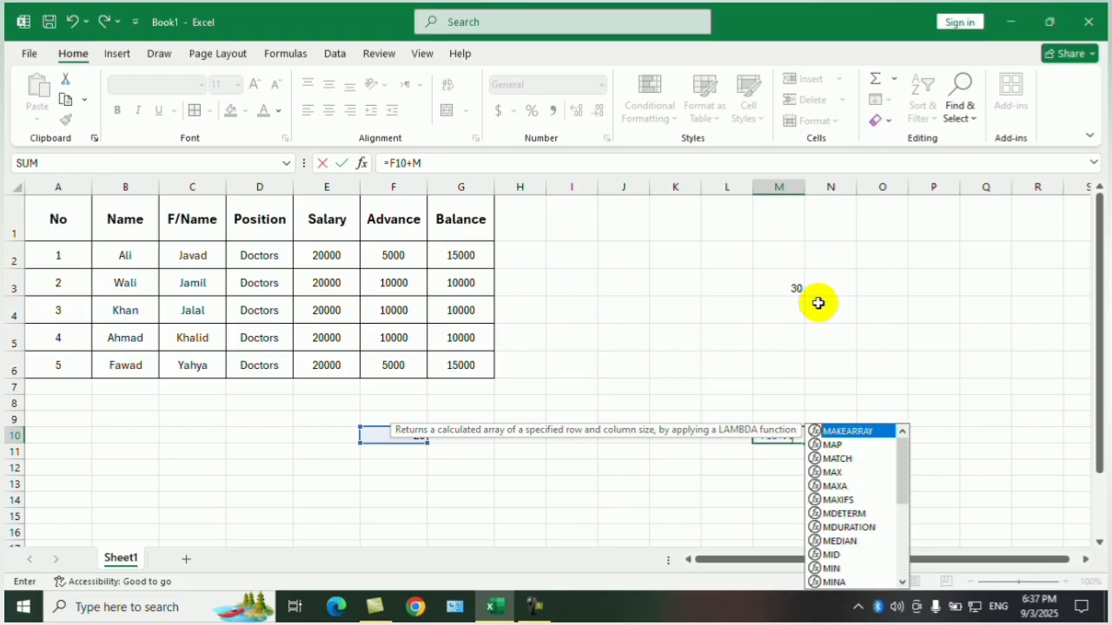
{"action": "left_click", "coordinate": [804, 289]}
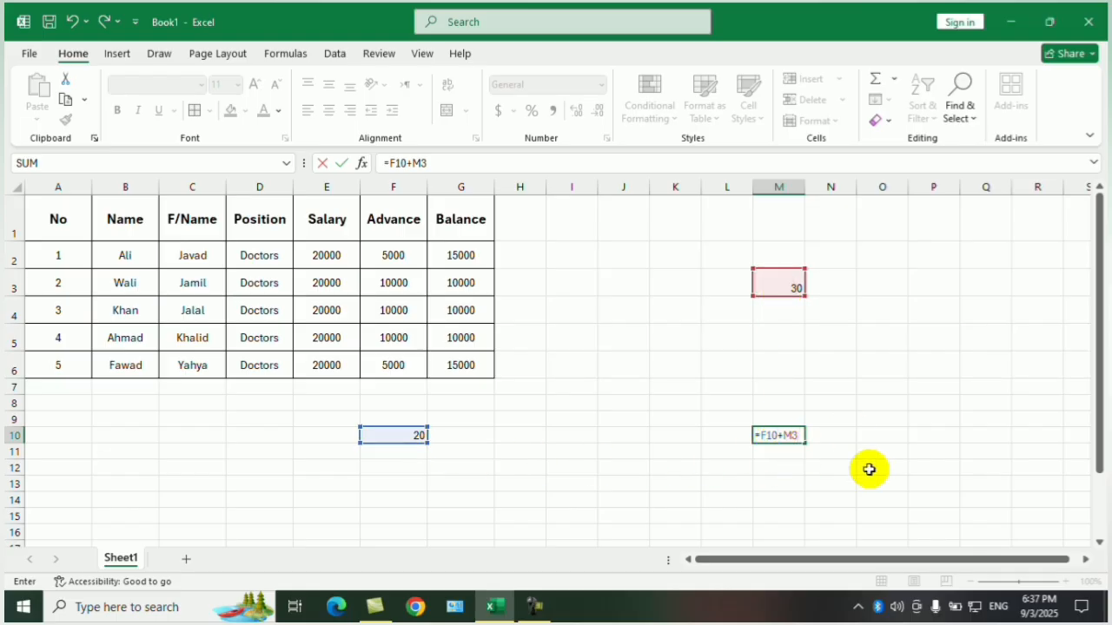
{"action": "key", "text": "Return"}
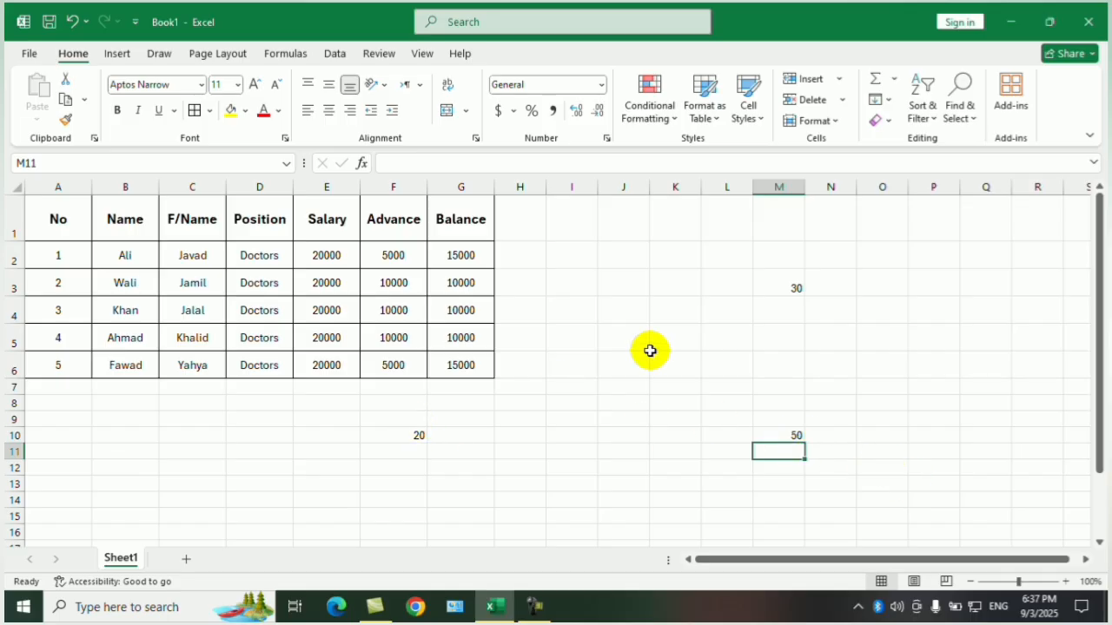
Inspect the formula in cell M10 and its highlighted source cells without changing it.
{"action": "left_click", "coordinate": [784, 435]}
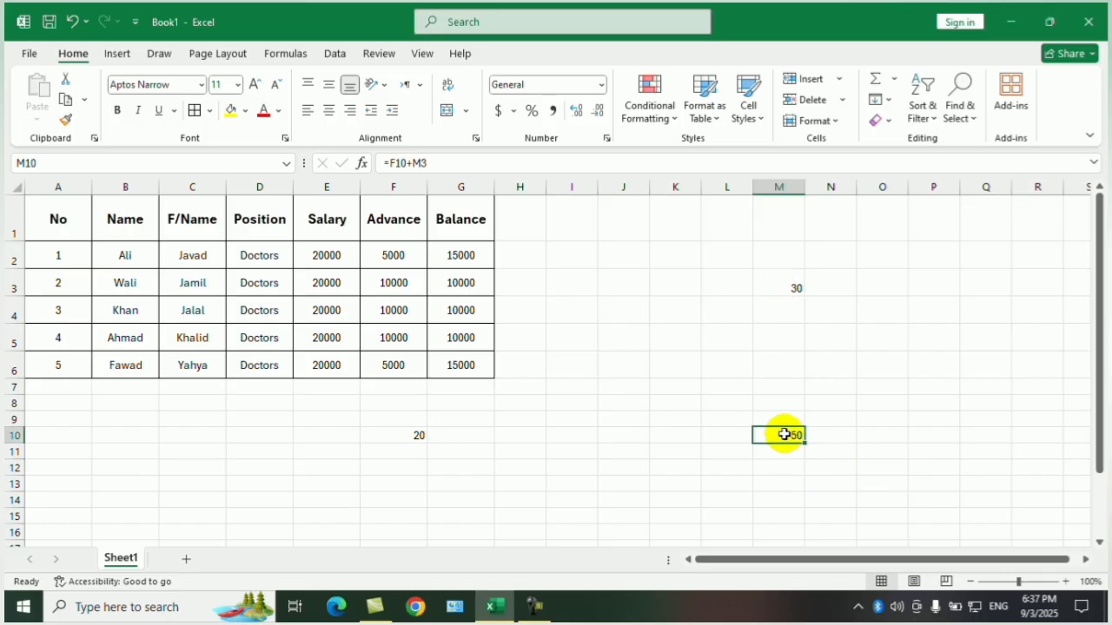
{"action": "left_click", "coordinate": [450, 165]}
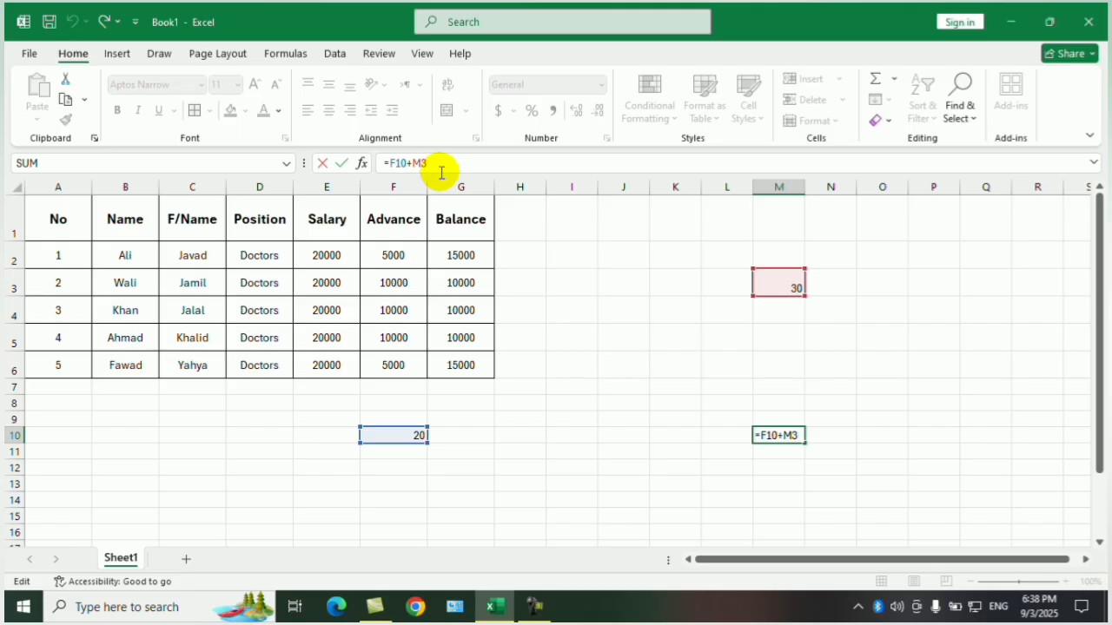
{"action": "key", "text": "Return"}
{"action": "left_click", "coordinate": [746, 372]}
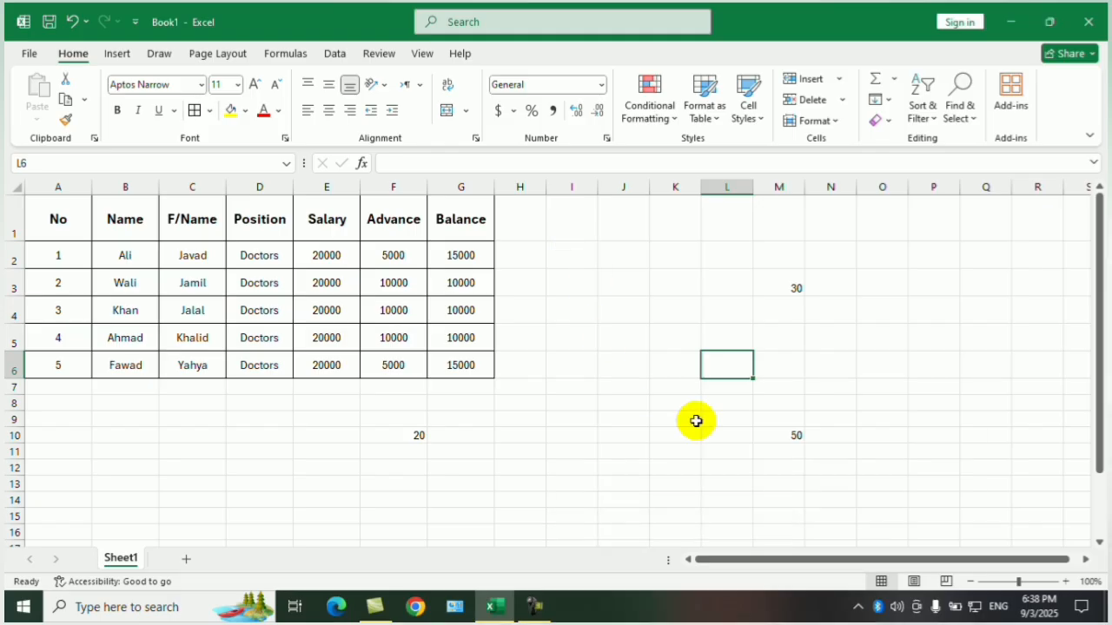
{"action": "left_click", "coordinate": [659, 436]}
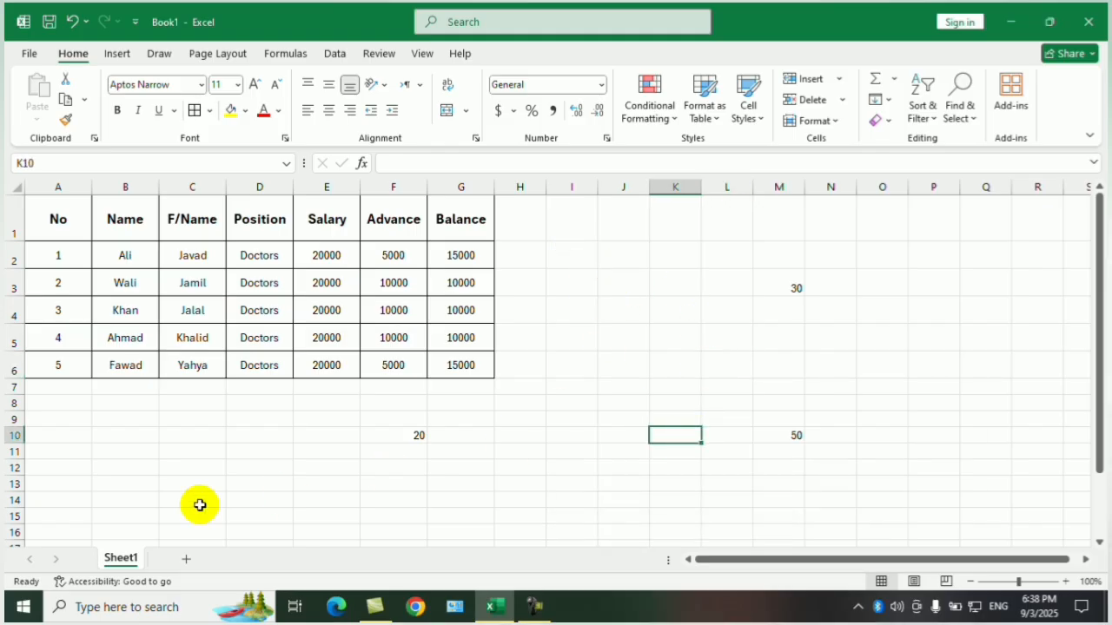
Protect the workbook with the Always Open Read-Only option and return to the sheet.
{"action": "left_click", "coordinate": [32, 54]}
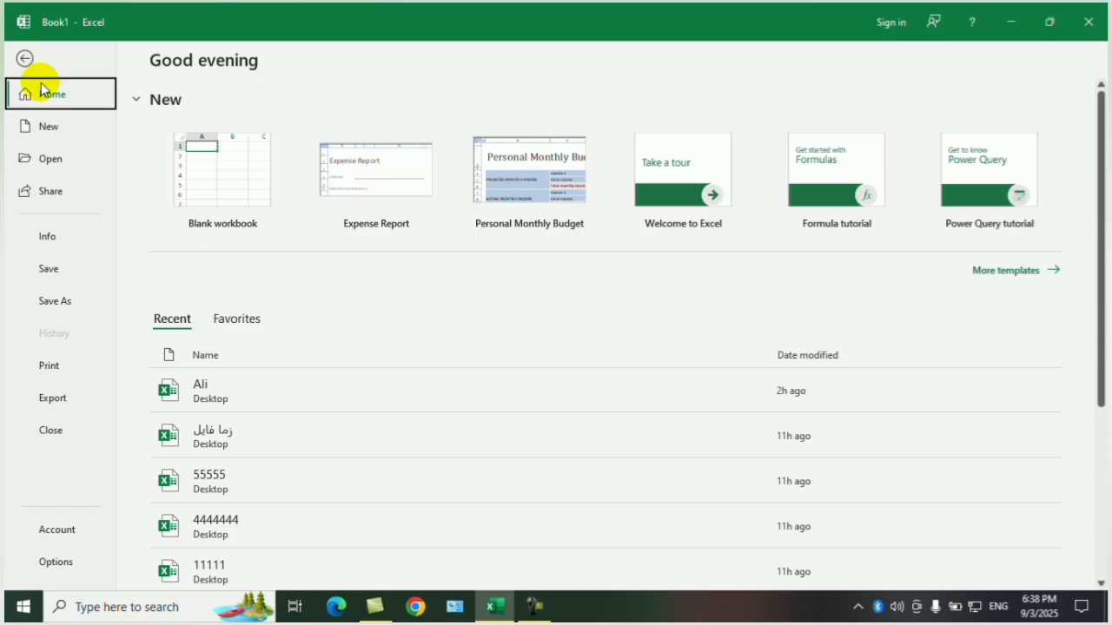
{"action": "left_click", "coordinate": [50, 234]}
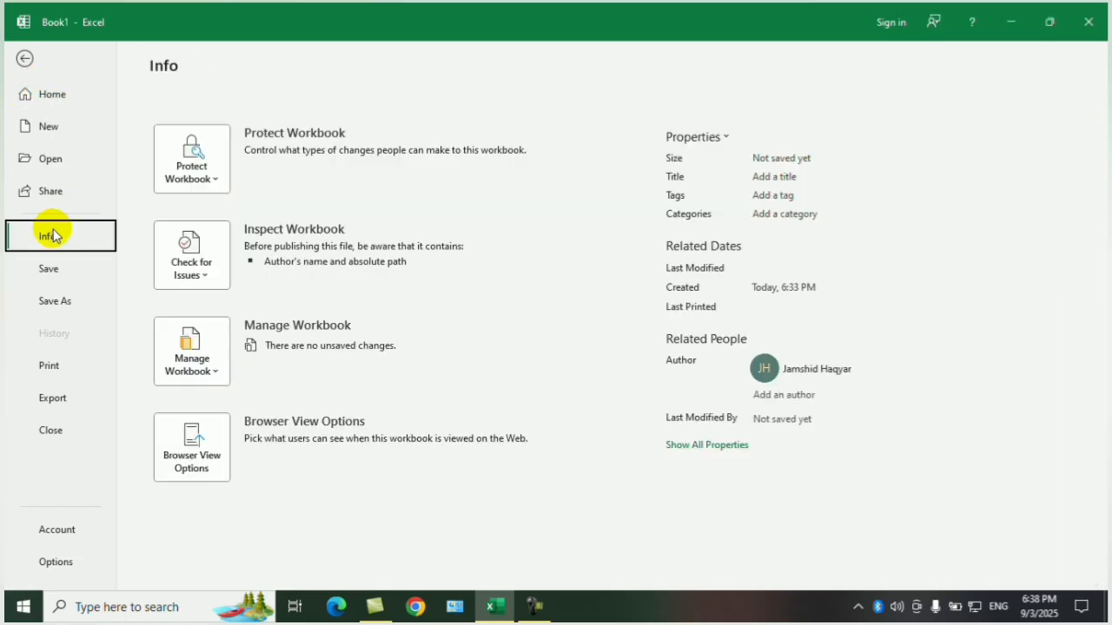
{"action": "left_click", "coordinate": [195, 169]}
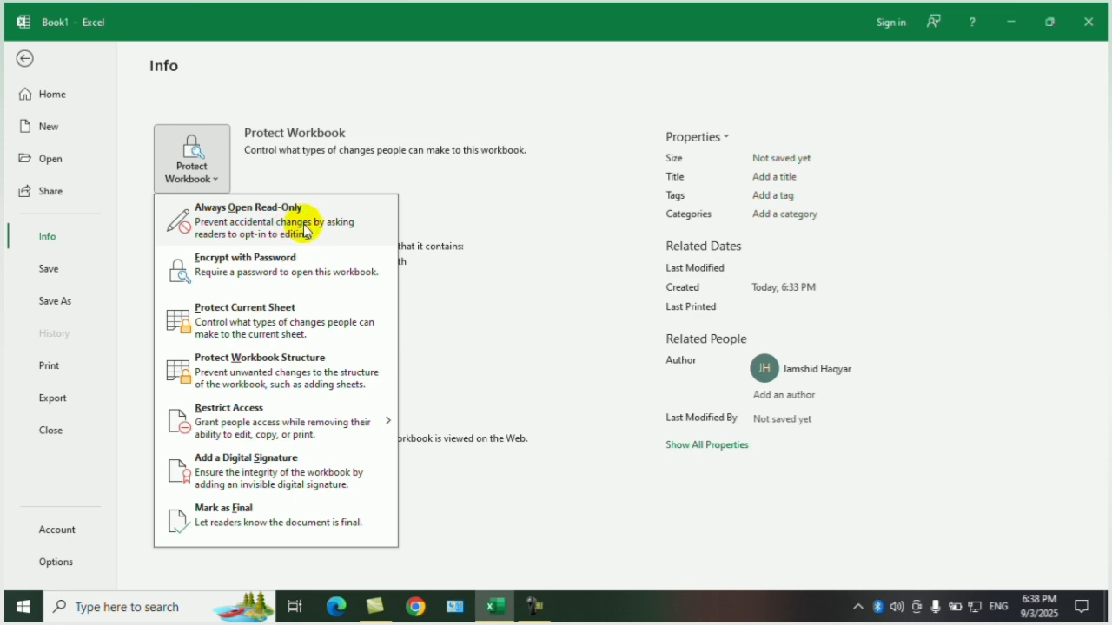
{"action": "left_click", "coordinate": [305, 232]}
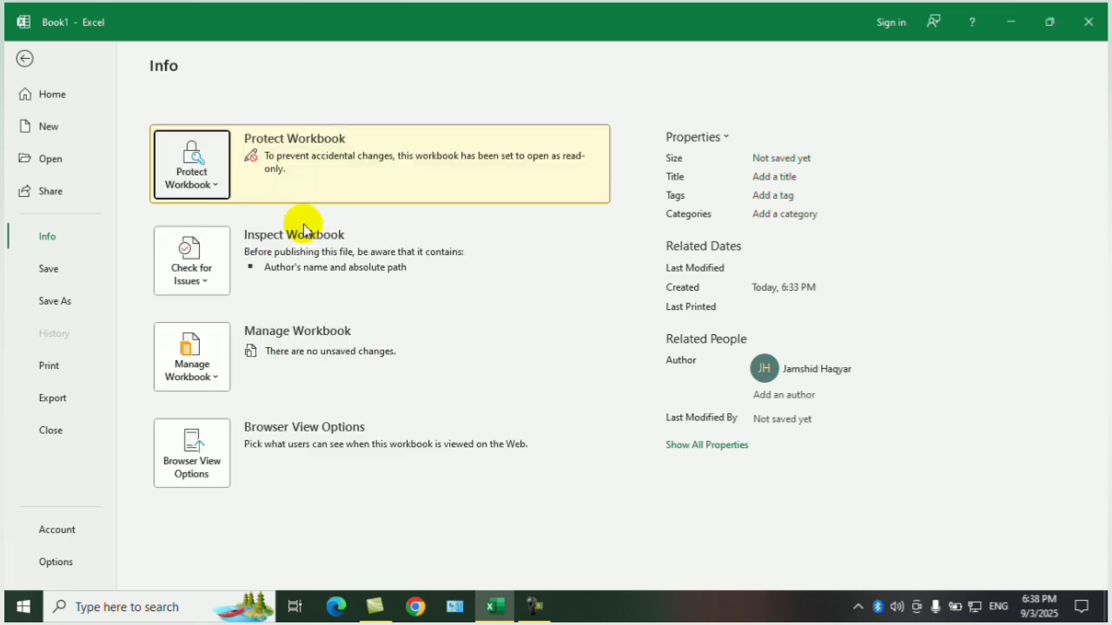
{"action": "left_click", "coordinate": [24, 59]}
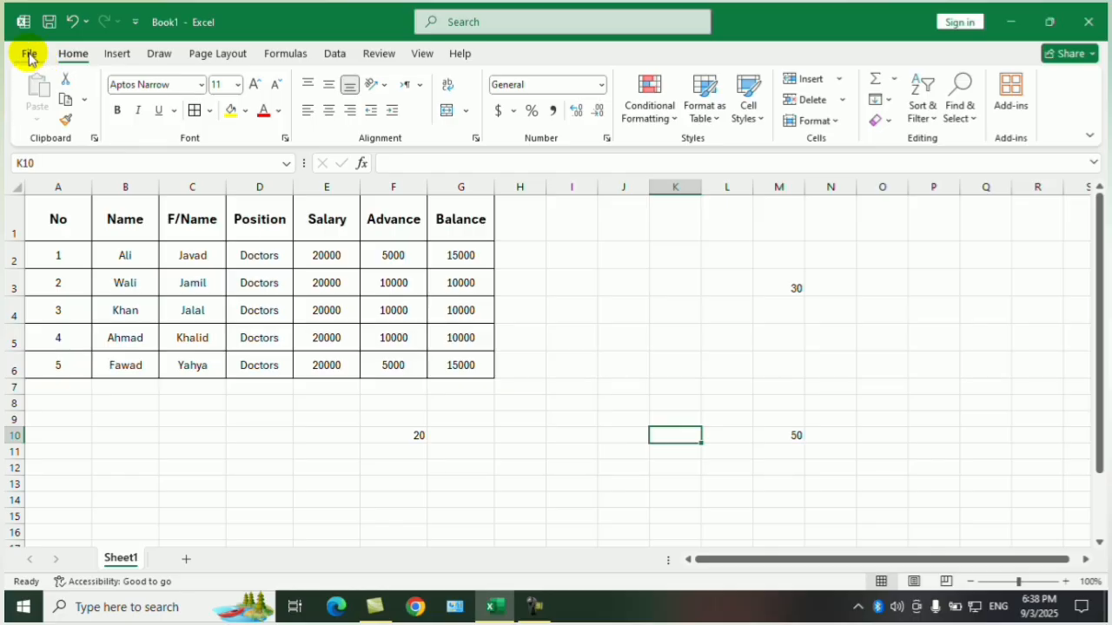
Save the workbook to the Desktop as an Excel Workbook named Salary.
{"action": "key", "text": "ctrl+s"}
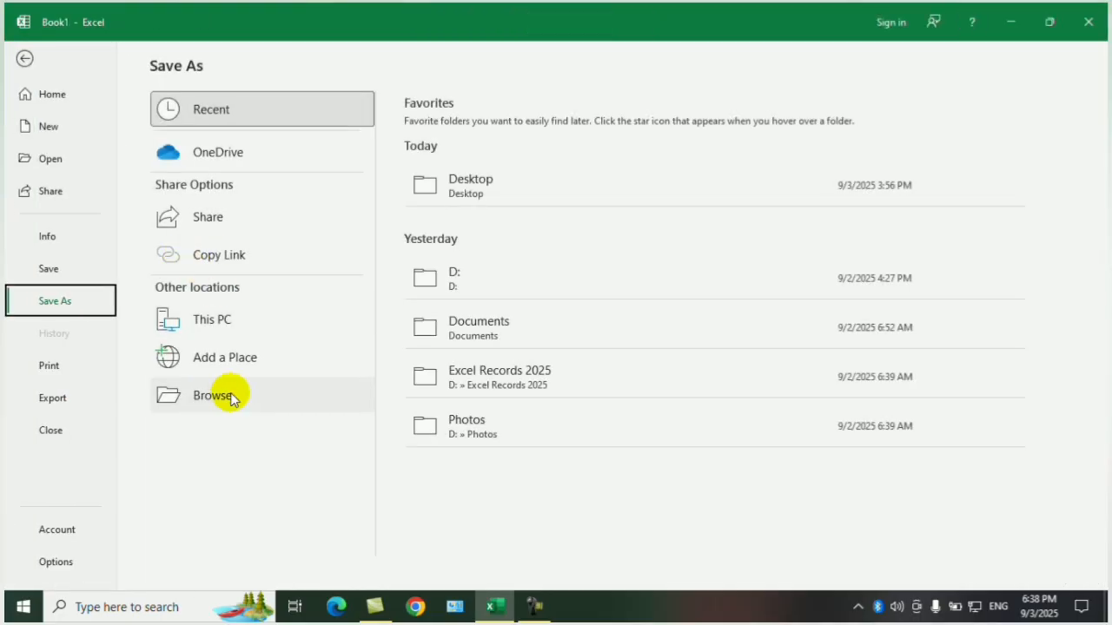
{"action": "left_click", "coordinate": [545, 174]}
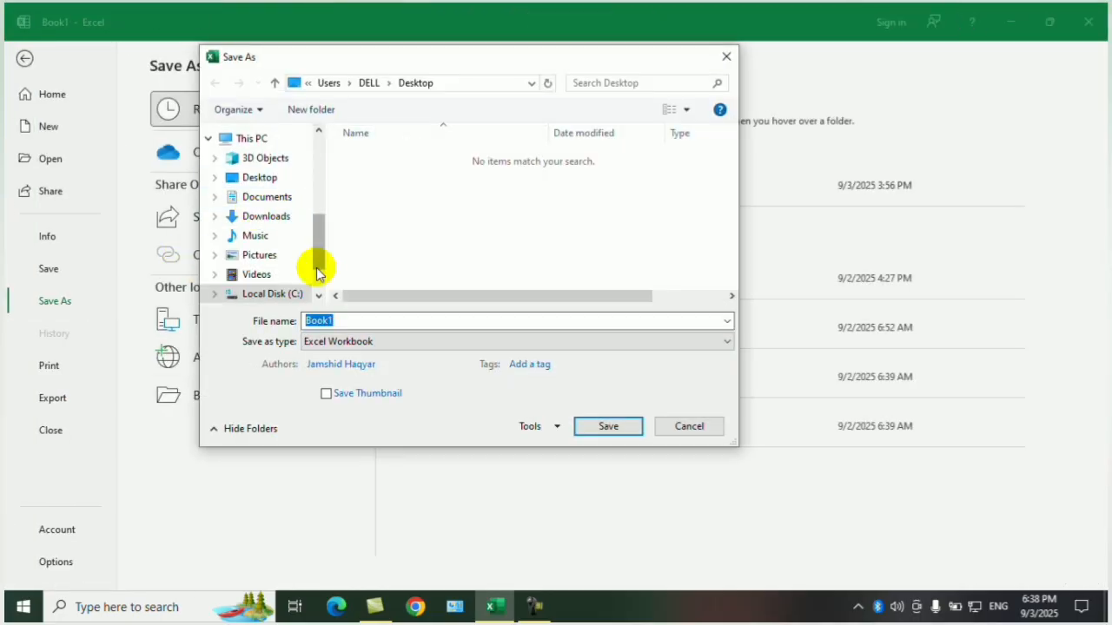
{"action": "left_click_drag", "start_coordinate": [318, 241], "coordinate": [333, 119]}
{"action": "left_click", "coordinate": [253, 165]}
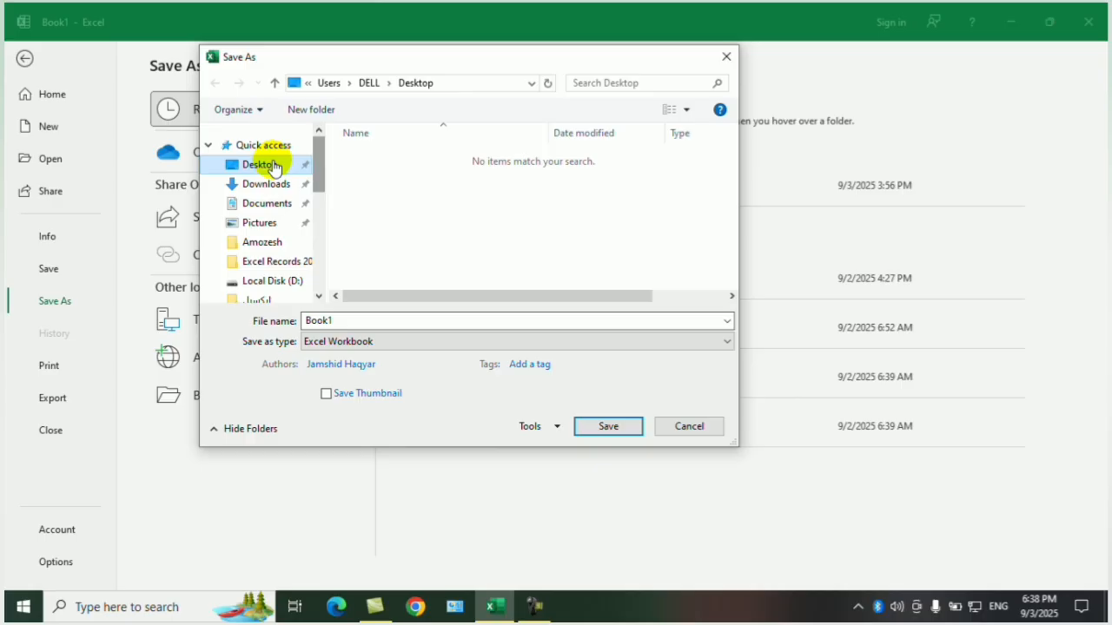
{"action": "left_click", "coordinate": [345, 322]}
{"action": "type", "text": "Salary"}
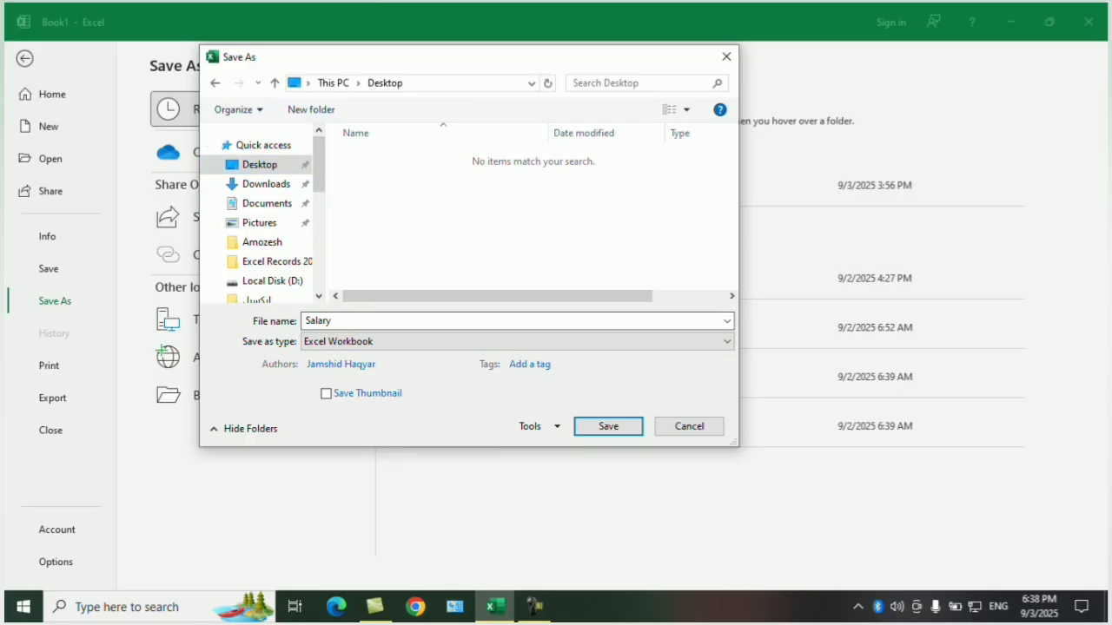
{"action": "key", "text": "Return"}
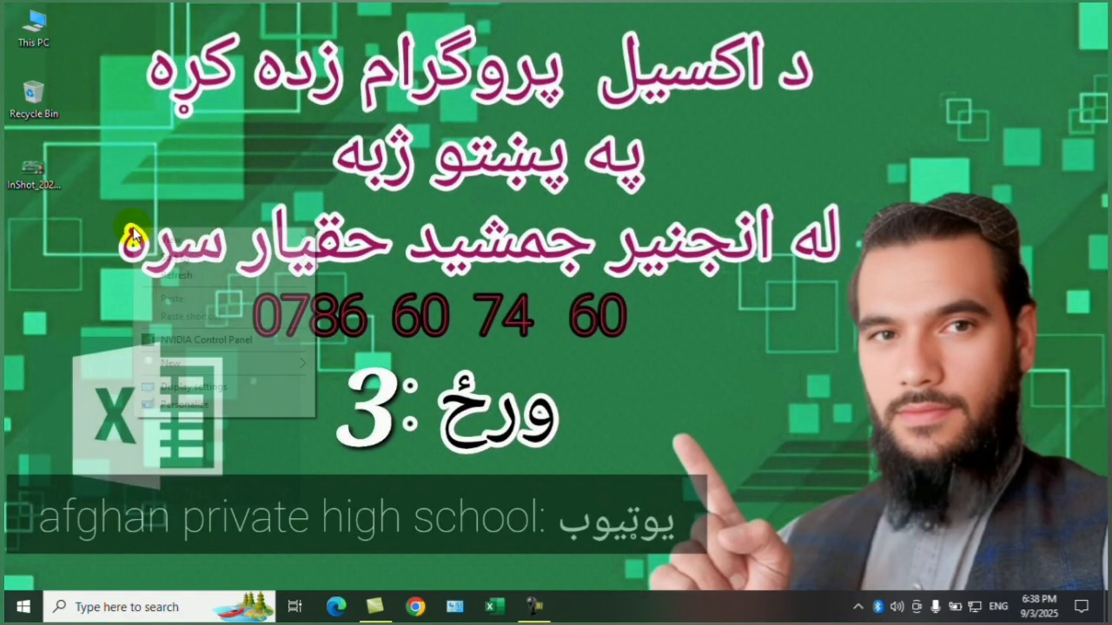
Refresh the desktop and open the saved Salary file from it as read-only.
{"action": "right_click", "coordinate": [135, 228]}
{"action": "left_click", "coordinate": [174, 273]}
{"action": "double_click", "coordinate": [35, 239]}
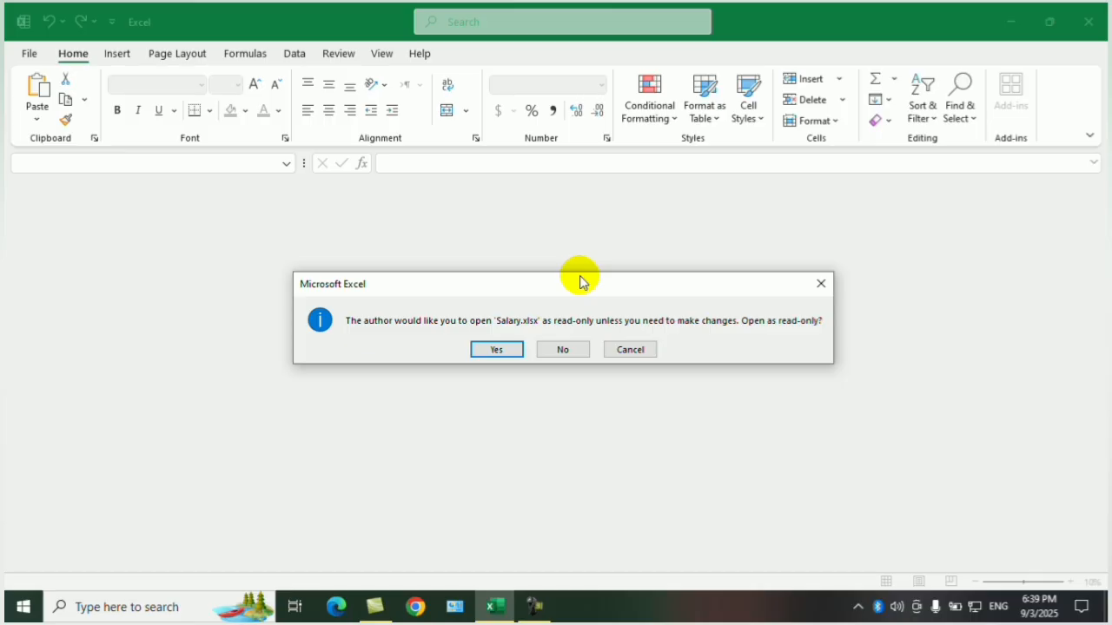
{"action": "left_click", "coordinate": [513, 354]}
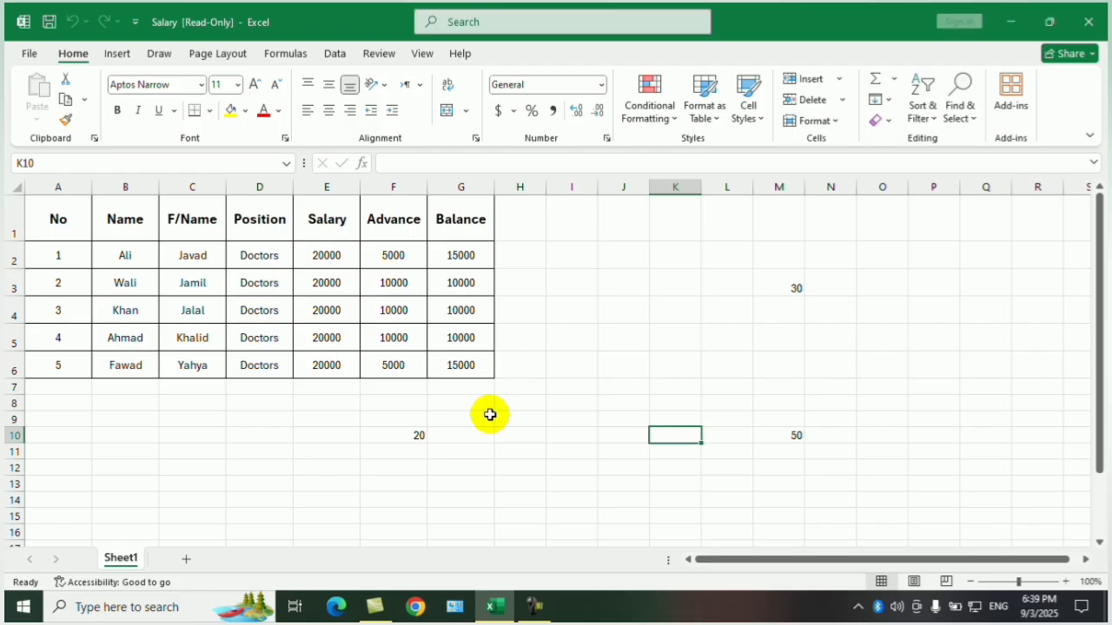
Enter the test numbers 23423 in cell H9 and 1321 in cell J5.
{"action": "left_click", "coordinate": [461, 377]}
{"action": "left_click", "coordinate": [499, 416]}
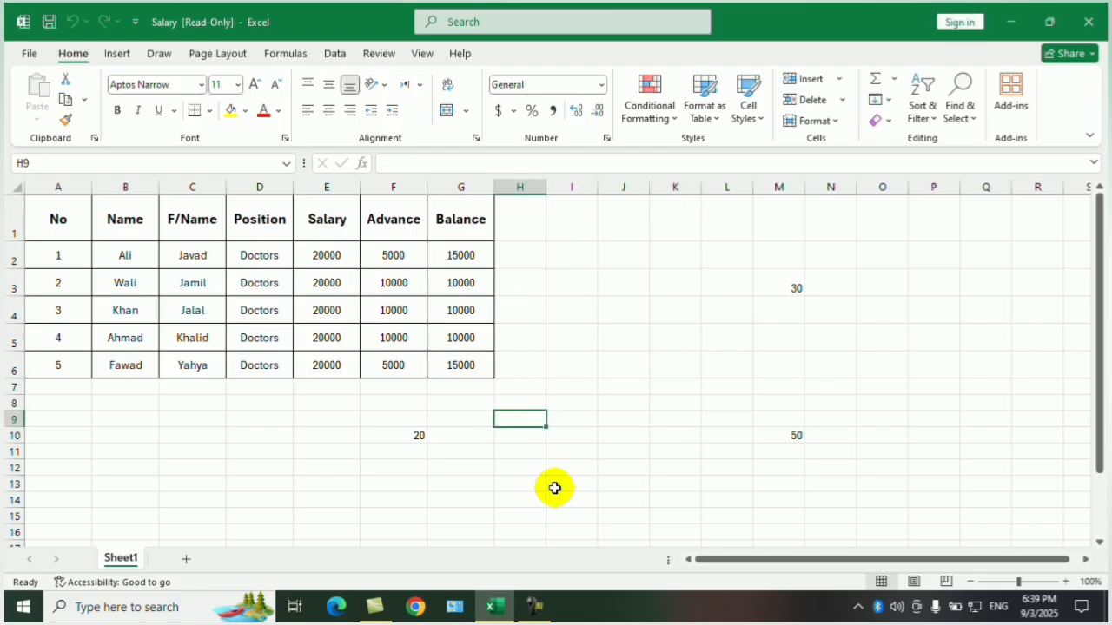
{"action": "type", "text": "23423"}
{"action": "left_click", "coordinate": [660, 449]}
{"action": "left_click", "coordinate": [622, 333]}
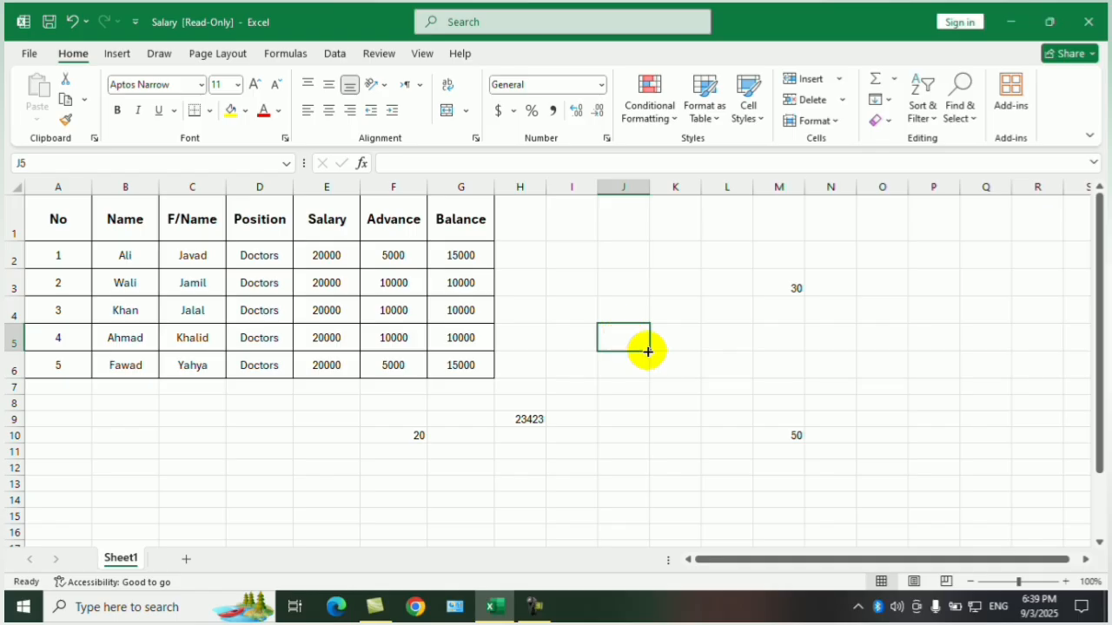
{"action": "type", "text": "1321"}
{"action": "left_click", "coordinate": [625, 404]}
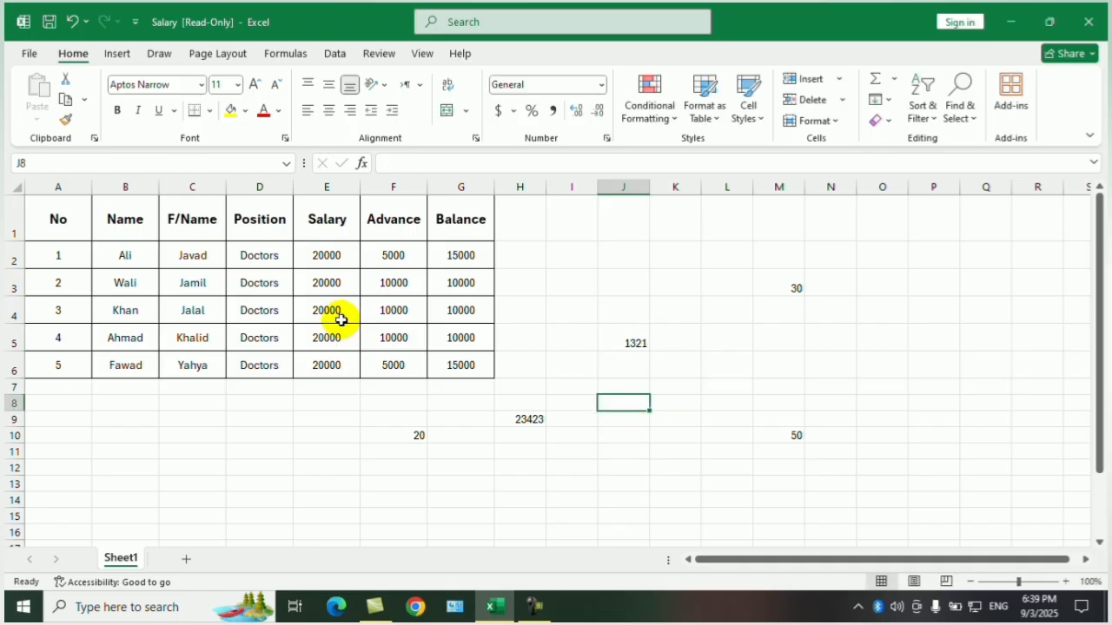
Try to save the test changes to the read-only Salary workbook, and return to the sheet.
{"action": "left_click", "coordinate": [41, 56]}
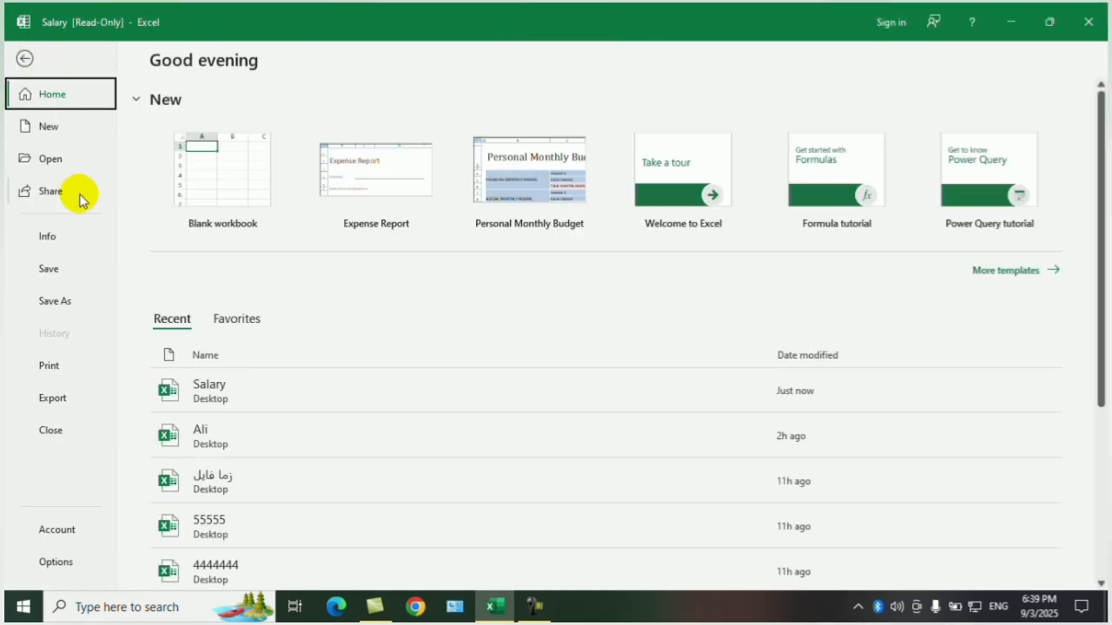
{"action": "left_click", "coordinate": [54, 269]}
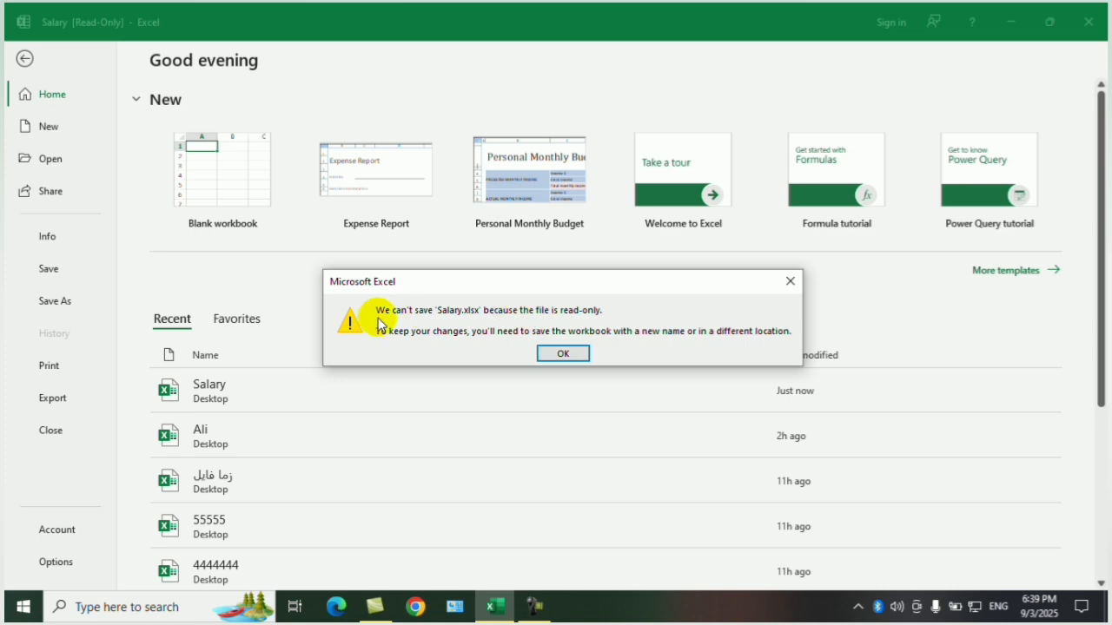
{"action": "left_click", "coordinate": [563, 354]}
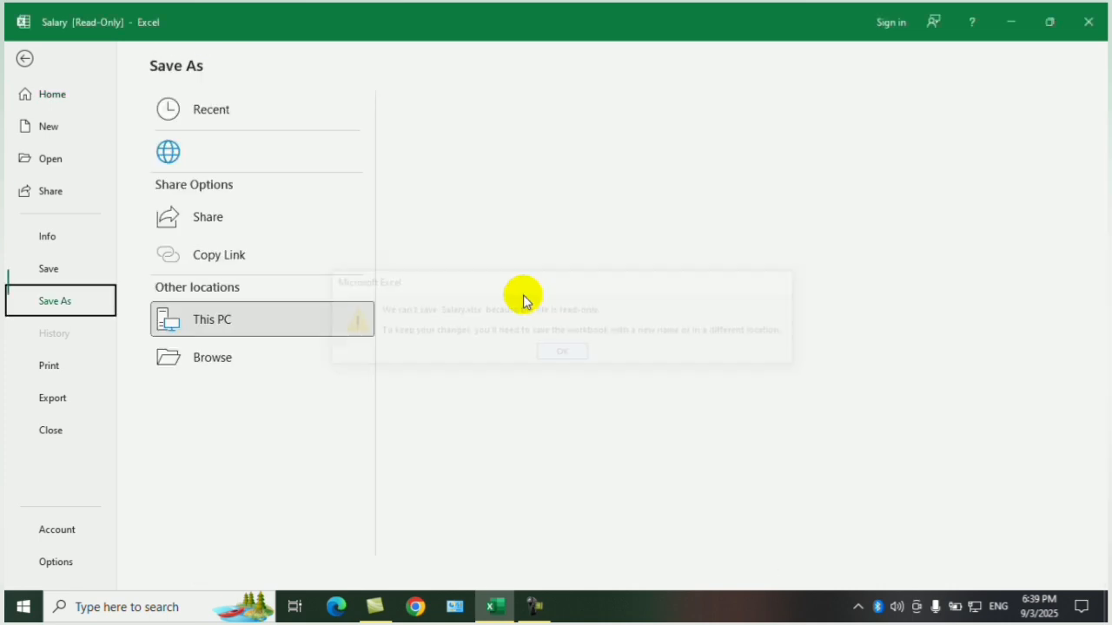
{"action": "left_click", "coordinate": [26, 60]}
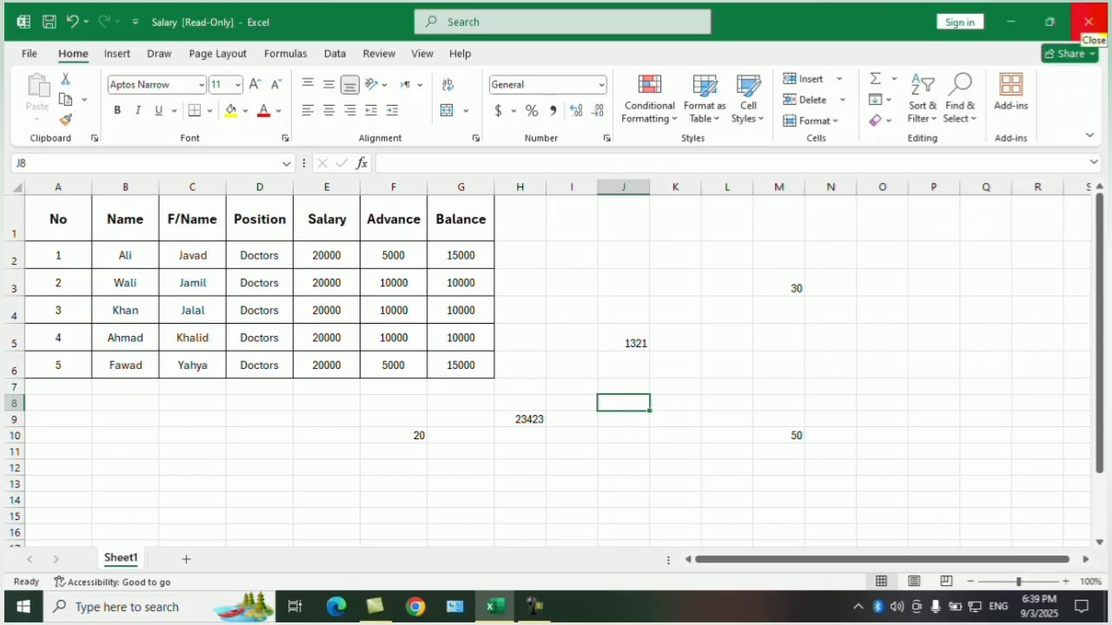
Close the read-only workbook without saving and reopen the Salary file from the desktop in editable mode.
{"action": "left_click", "coordinate": [1089, 22]}
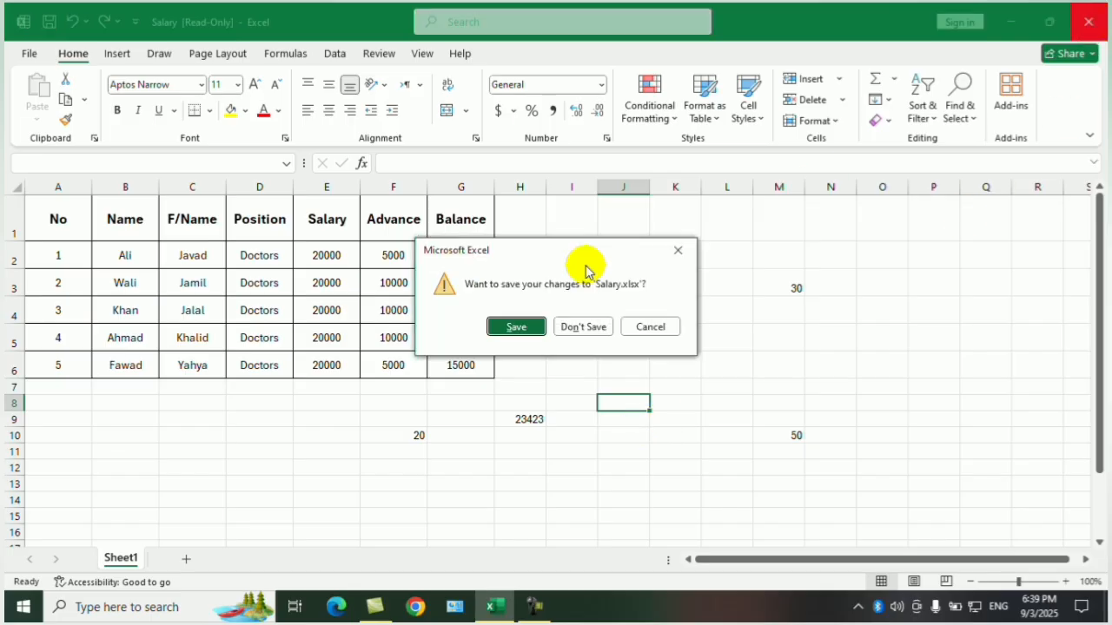
{"action": "left_click", "coordinate": [573, 326]}
{"action": "left_click", "coordinate": [6, 223]}
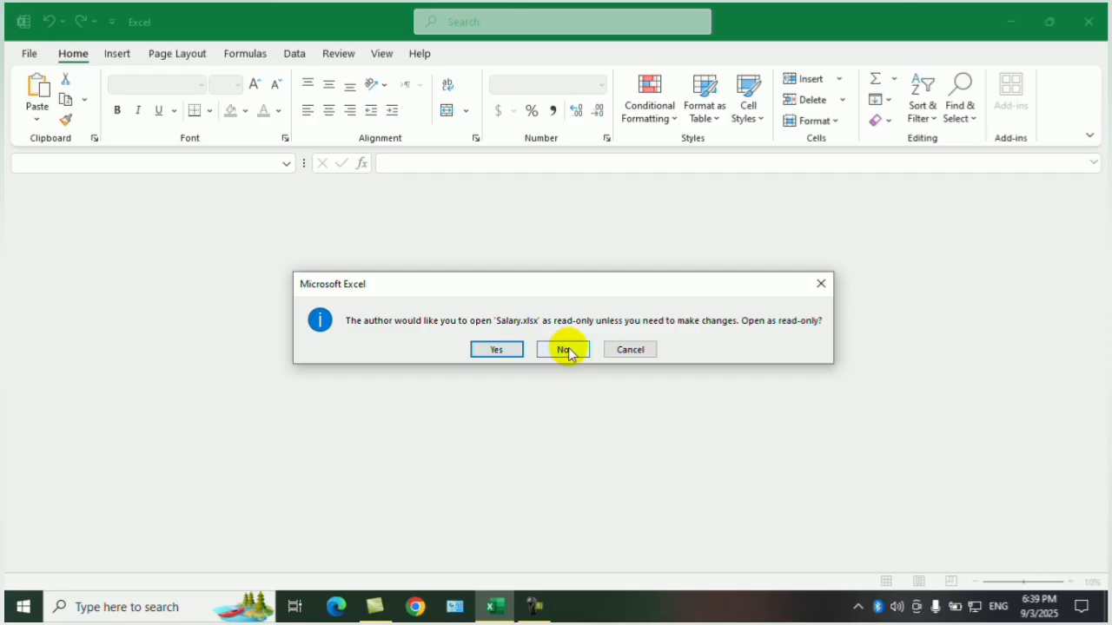
{"action": "left_click", "coordinate": [564, 349]}
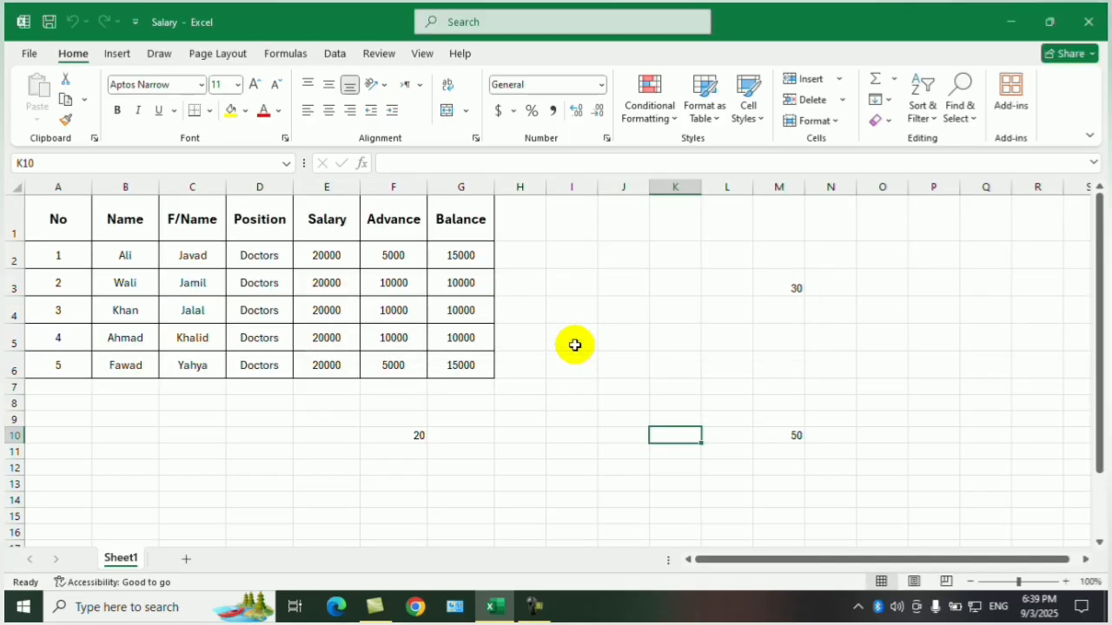
Turn off the Always Open Read-Only protection for the Salary workbook.
{"action": "left_click", "coordinate": [27, 52]}
{"action": "left_click", "coordinate": [50, 234]}
{"action": "left_click", "coordinate": [200, 224]}
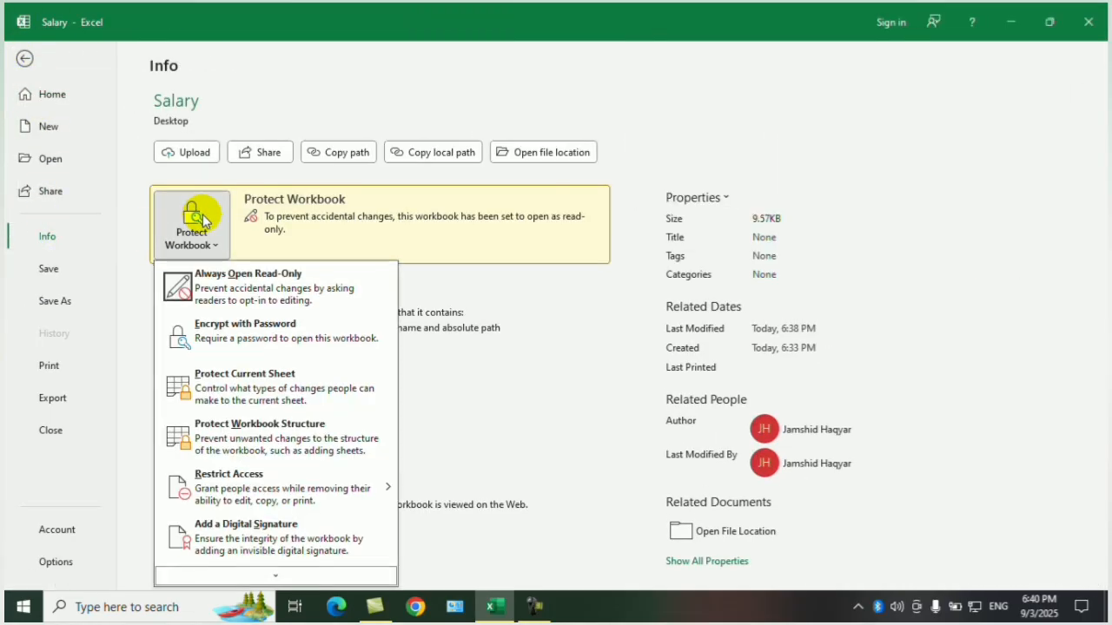
{"action": "left_click", "coordinate": [277, 289]}
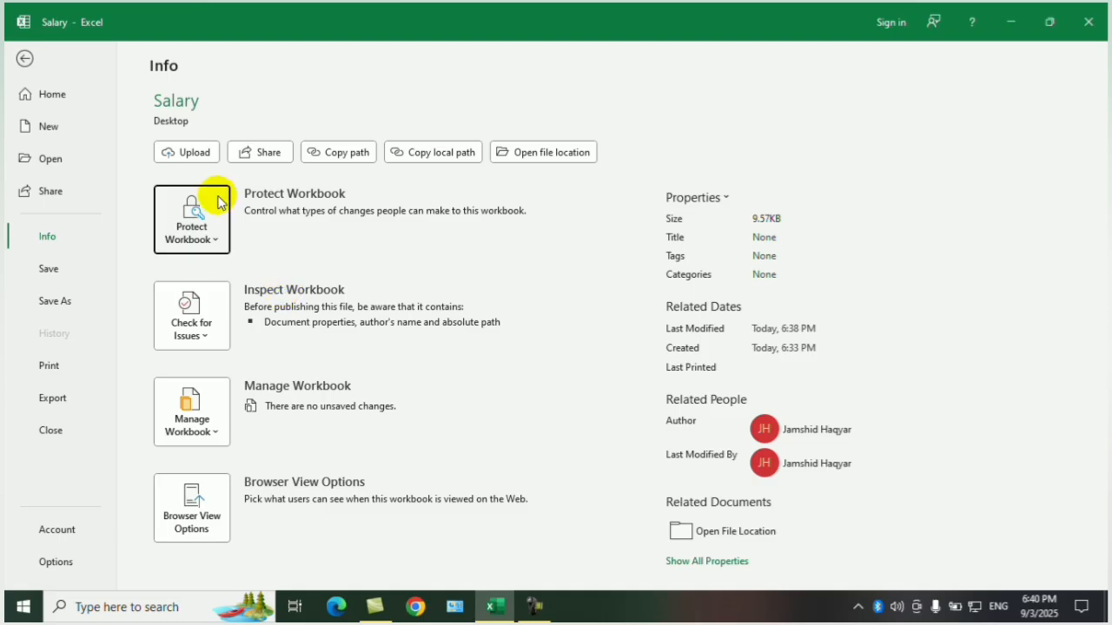
Return to the sheet and add the New and Open commands to the Quick Access Toolbar.
{"action": "left_click", "coordinate": [22, 59]}
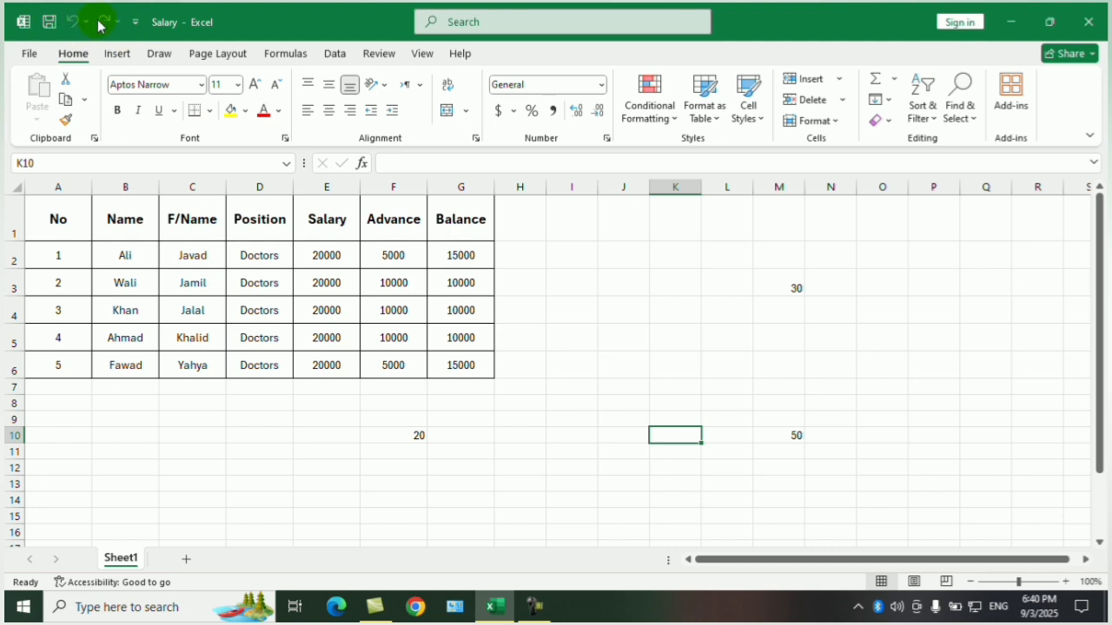
{"action": "left_click", "coordinate": [136, 22]}
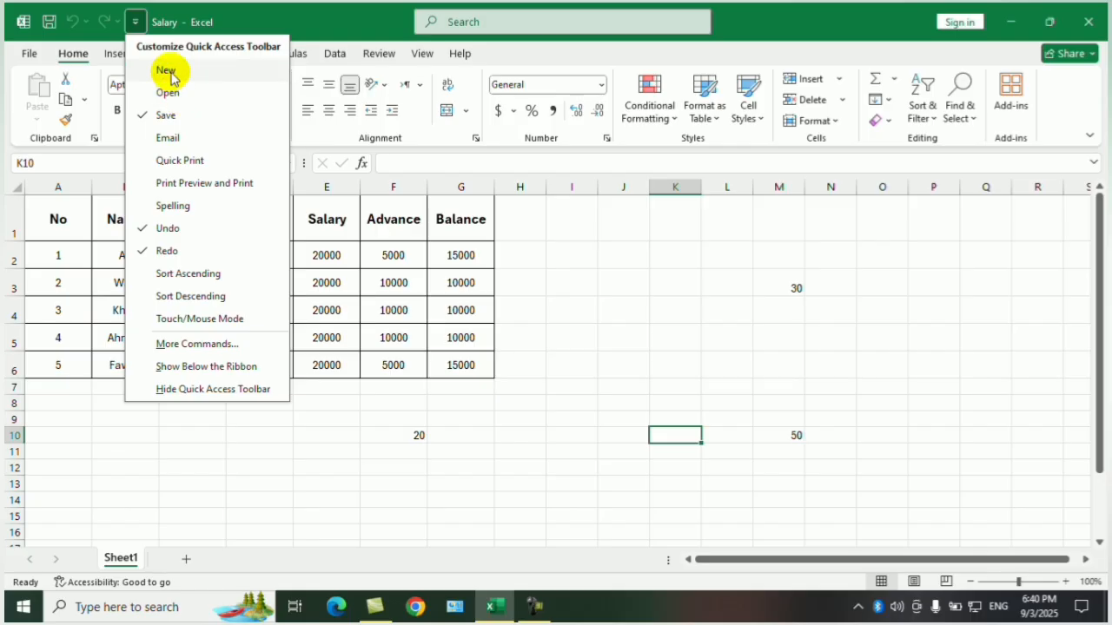
{"action": "left_click", "coordinate": [163, 70]}
{"action": "left_click", "coordinate": [158, 22]}
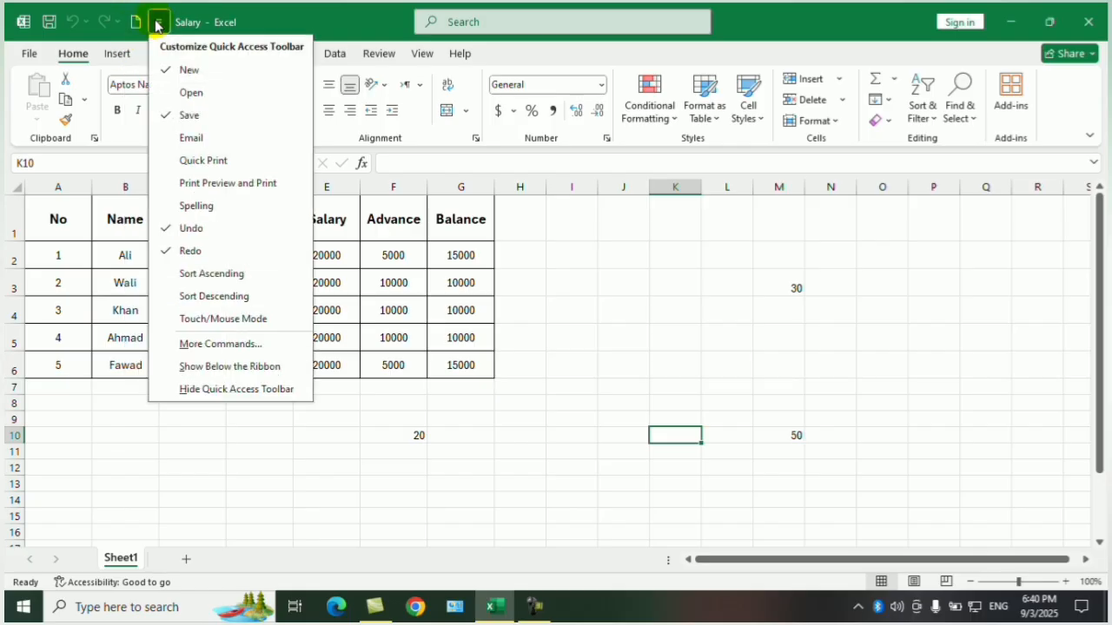
{"action": "left_click", "coordinate": [183, 92]}
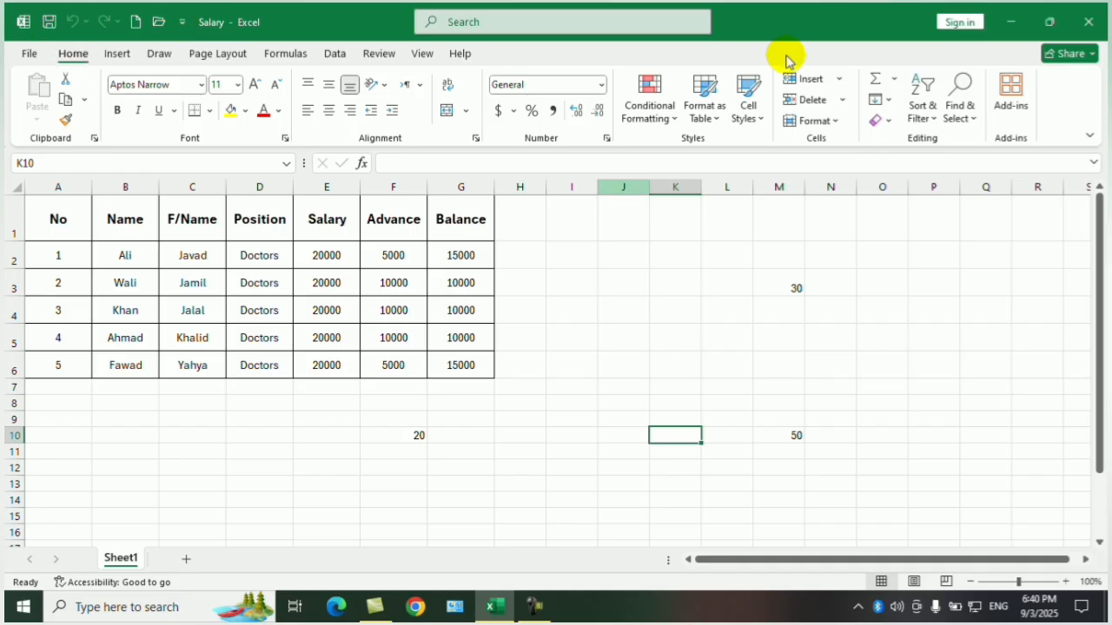
Close the Salary workbook, reopen it from the desktop and select cell I3.
{"action": "left_click", "coordinate": [1088, 22]}
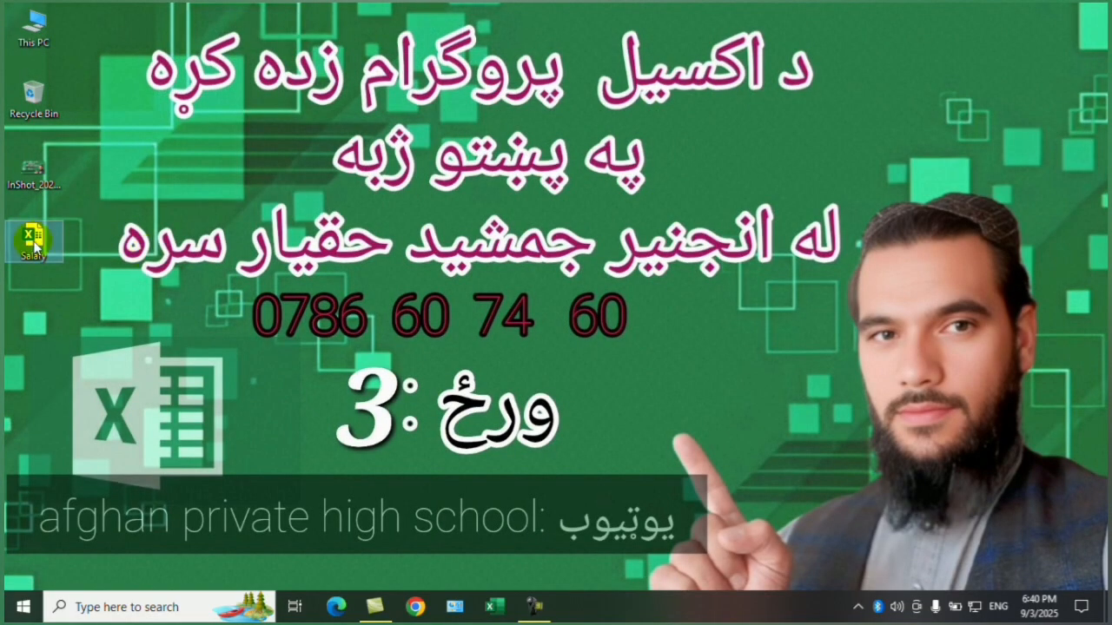
{"action": "double_click", "coordinate": [33, 236]}
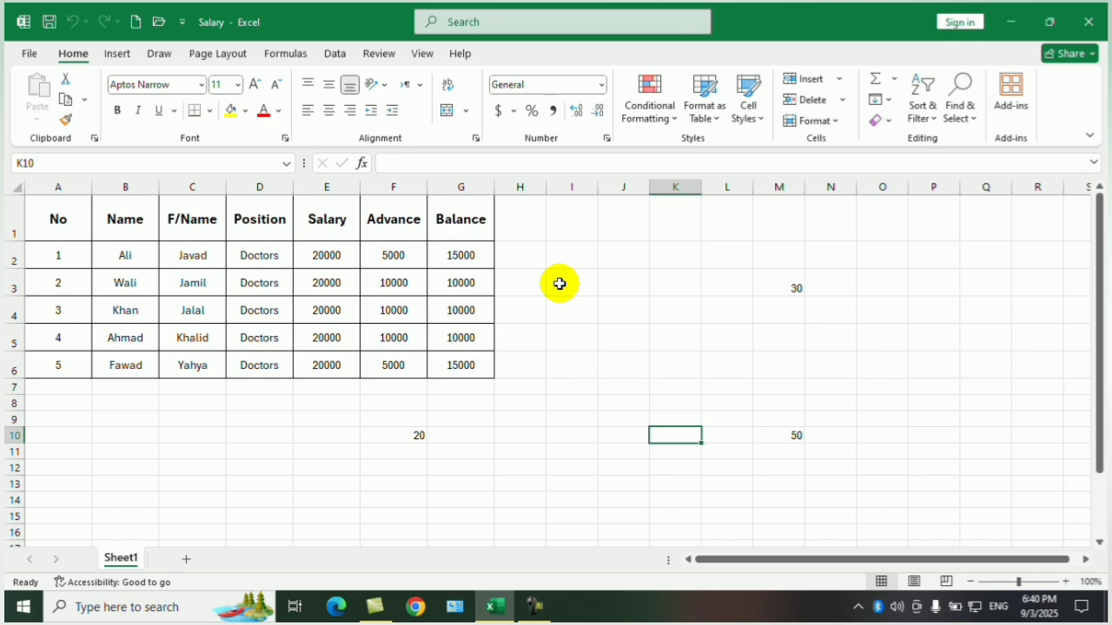
{"action": "left_click", "coordinate": [560, 284]}
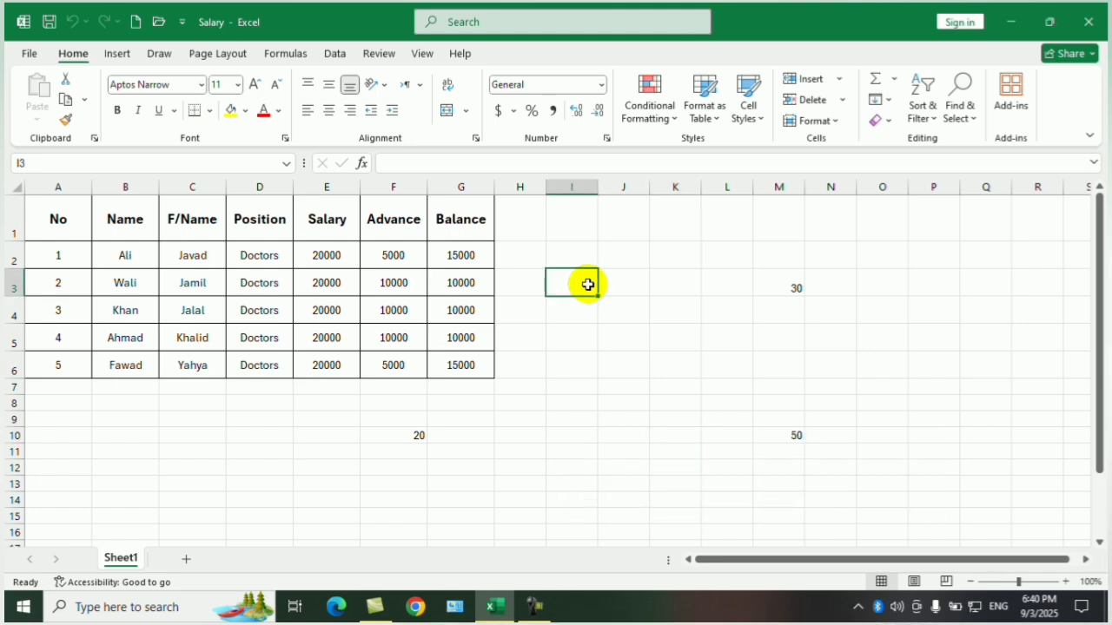
Encrypt the Salary workbook with a password, re-enter the password to confirm it, and return to the sheet.
{"action": "left_click", "coordinate": [27, 55]}
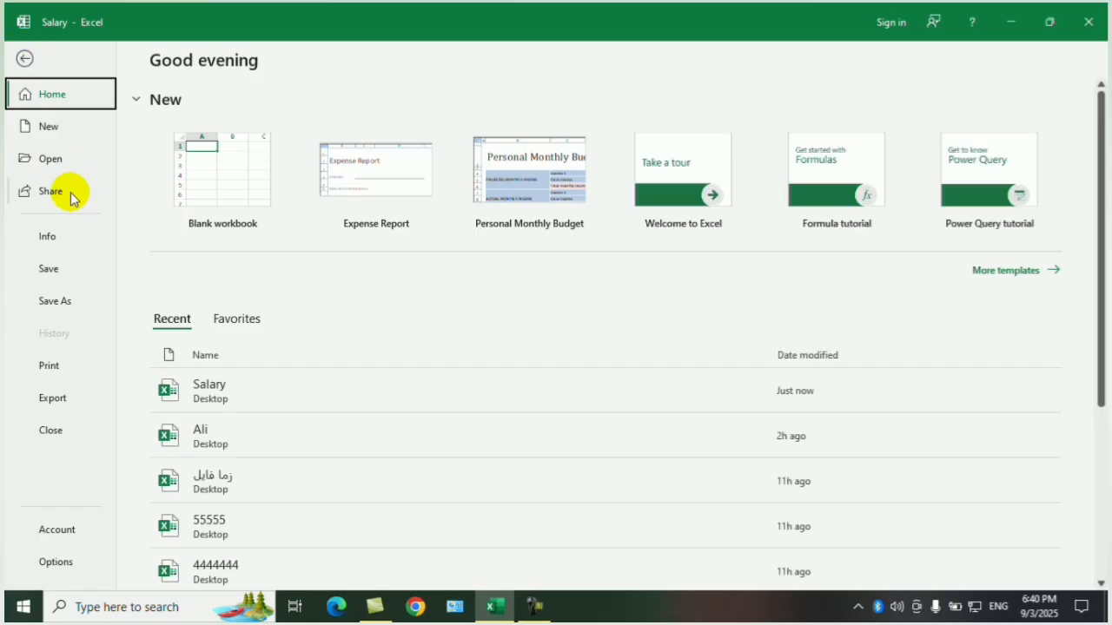
{"action": "left_click", "coordinate": [48, 237]}
{"action": "left_click", "coordinate": [203, 235]}
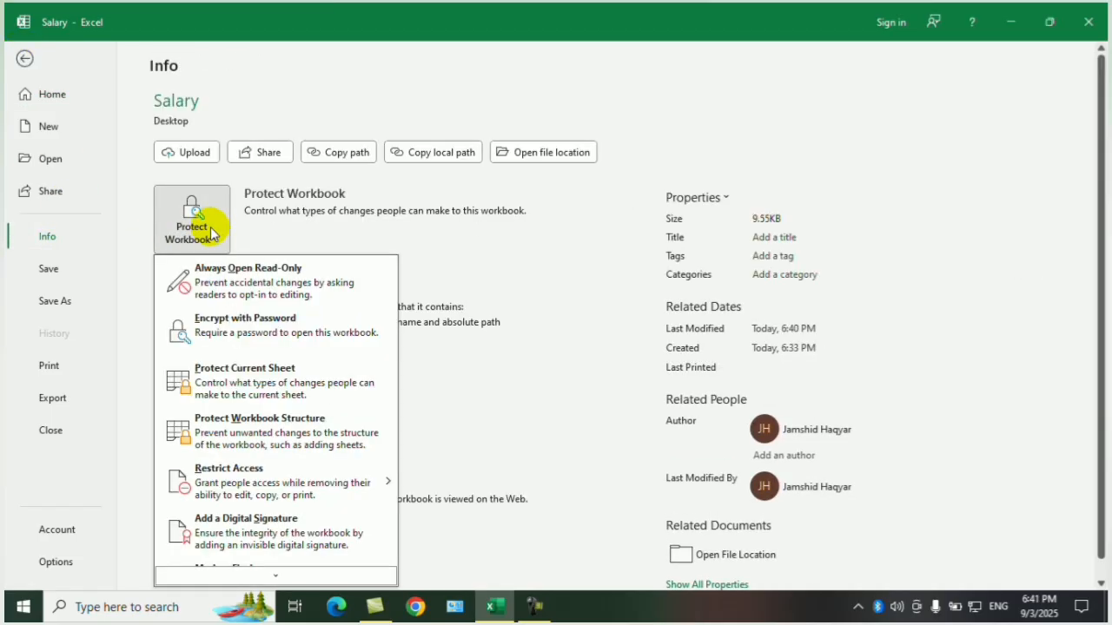
{"action": "left_click", "coordinate": [313, 337]}
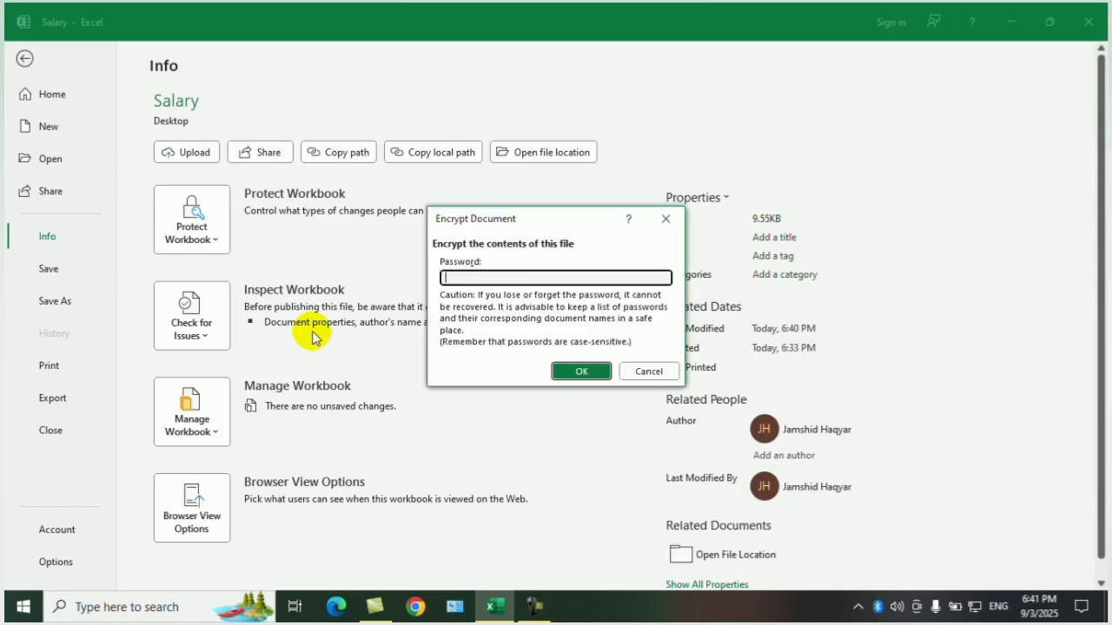
{"action": "left_click", "coordinate": [594, 374]}
{"action": "type", "text": "•••"}
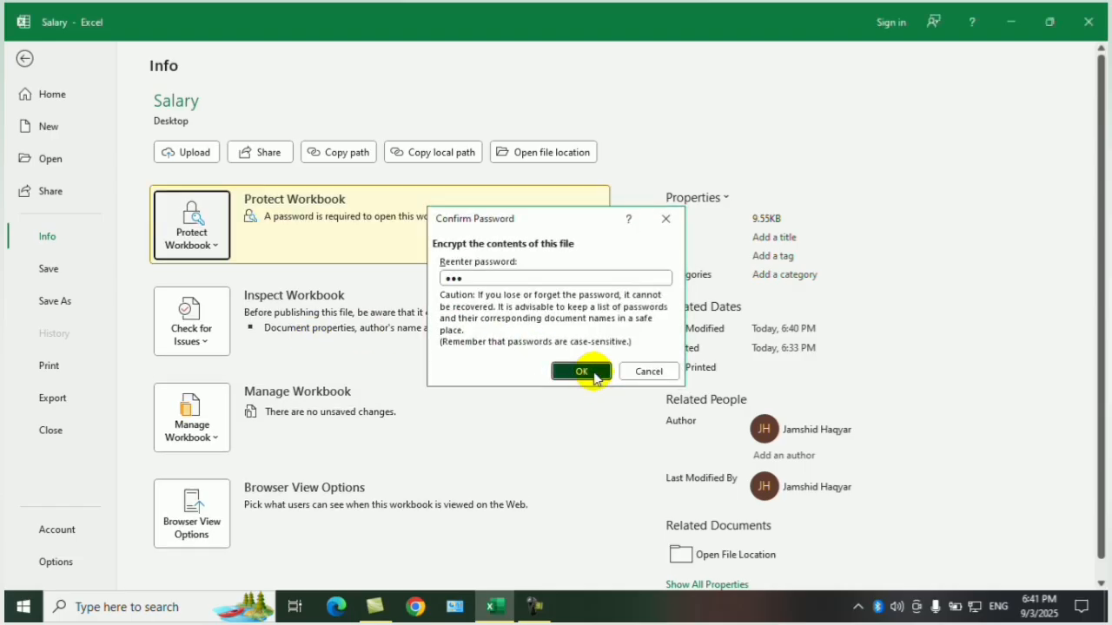
{"action": "left_click", "coordinate": [581, 371]}
{"action": "left_click", "coordinate": [24, 58]}
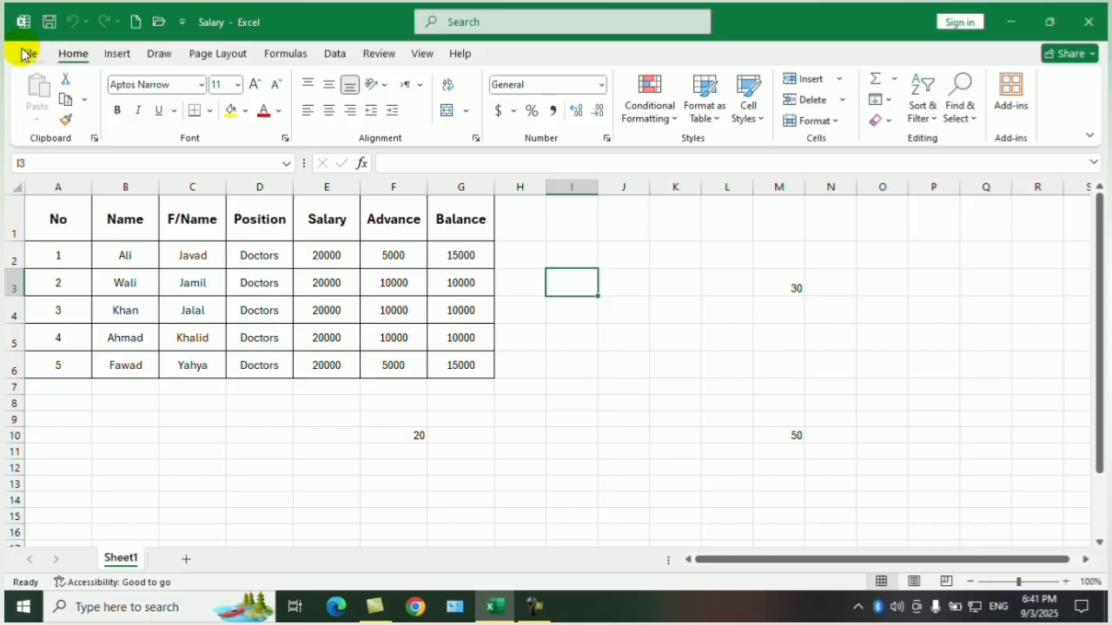
Test the encryption by closing and reopening the Salary workbook twice, entering the file password each time.
{"action": "left_click", "coordinate": [26, 54]}
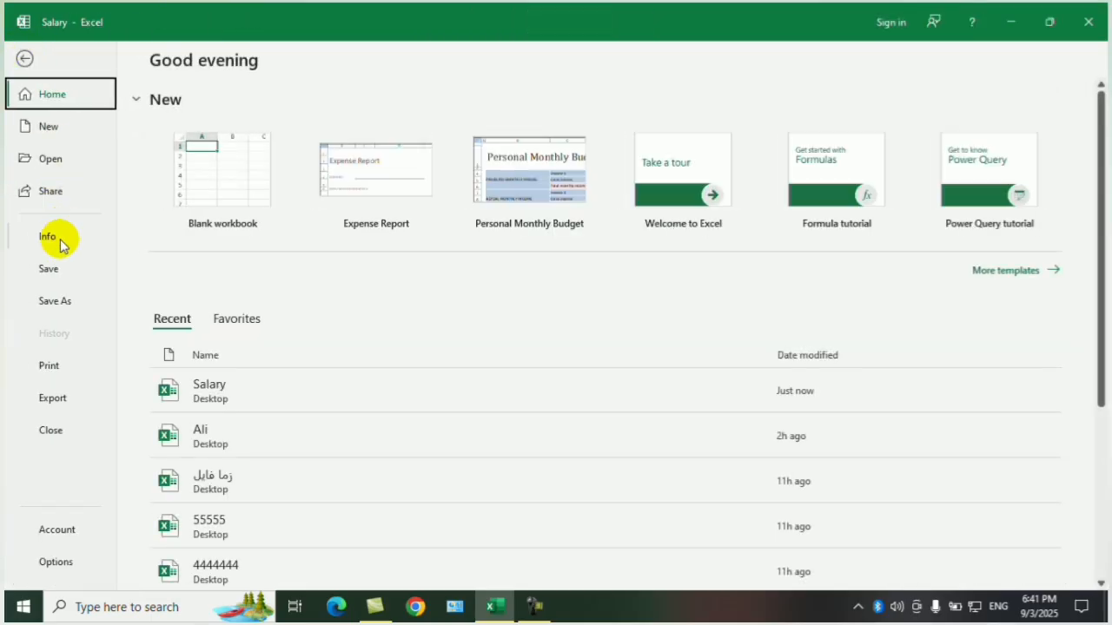
{"action": "left_click", "coordinate": [25, 60]}
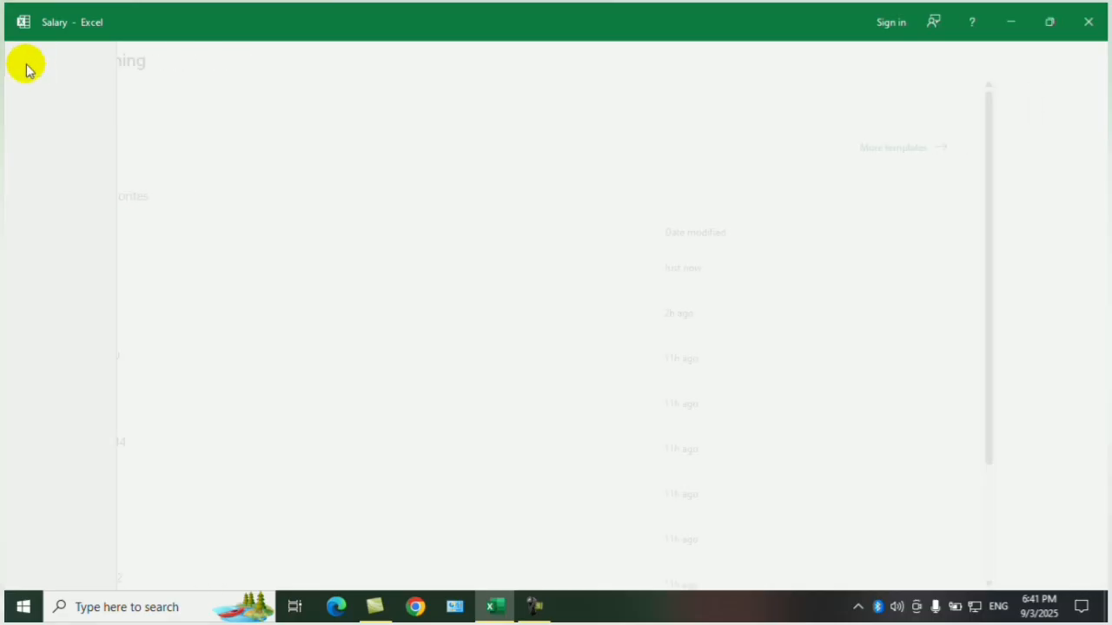
{"action": "left_click", "coordinate": [1088, 22]}
{"action": "left_click", "coordinate": [35, 231]}
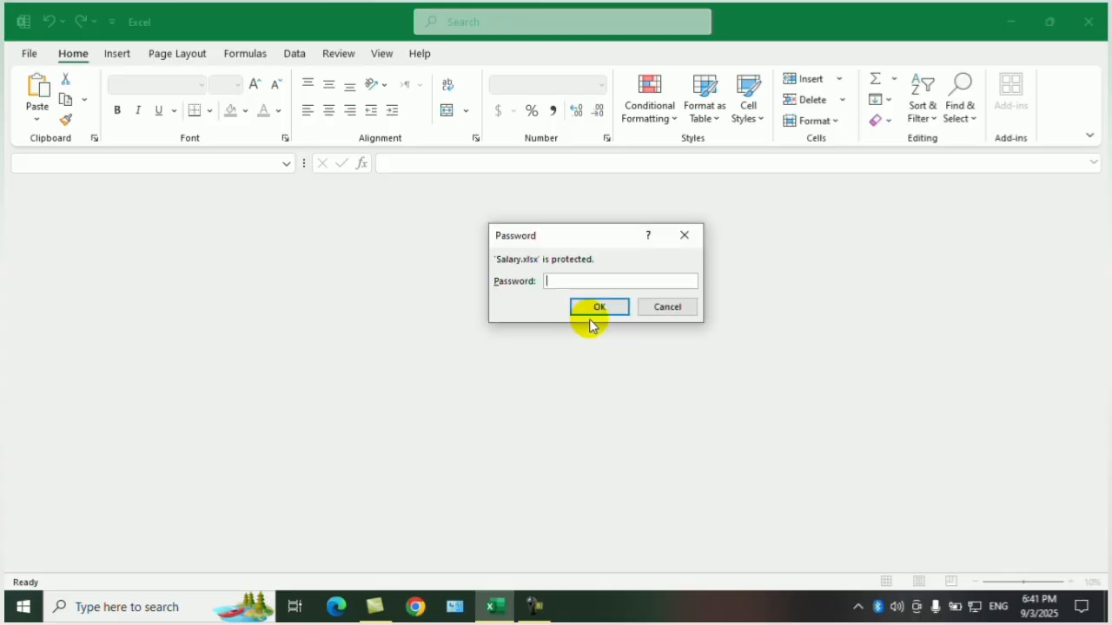
{"action": "left_click", "coordinate": [600, 308]}
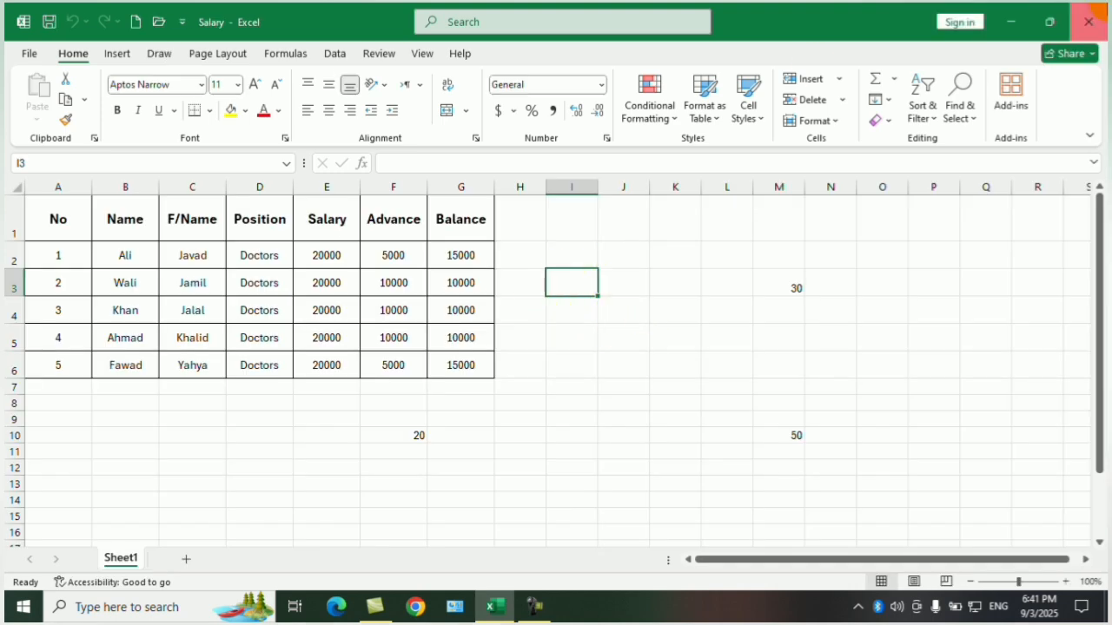
{"action": "left_click", "coordinate": [1089, 21]}
{"action": "double_click", "coordinate": [32, 241]}
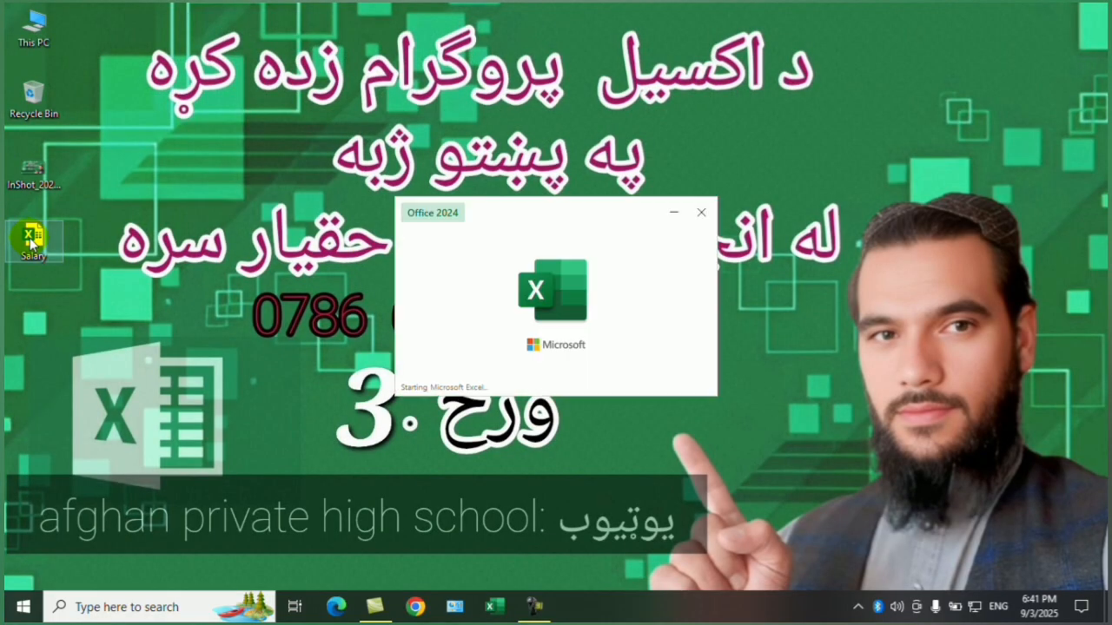
{"action": "type", "text": "123"}
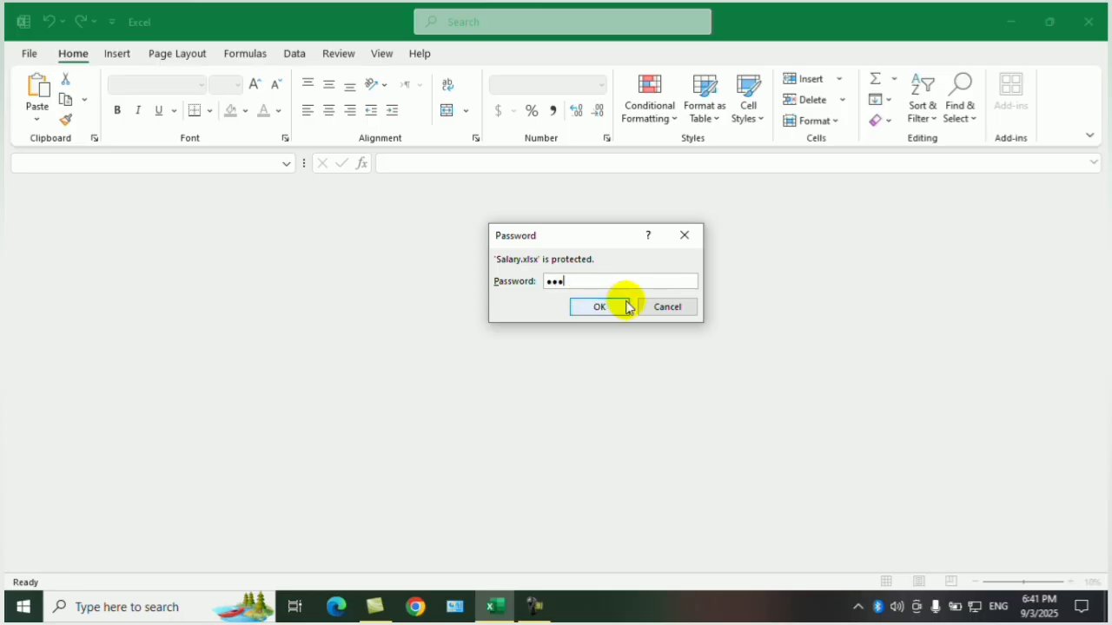
{"action": "left_click", "coordinate": [618, 310]}
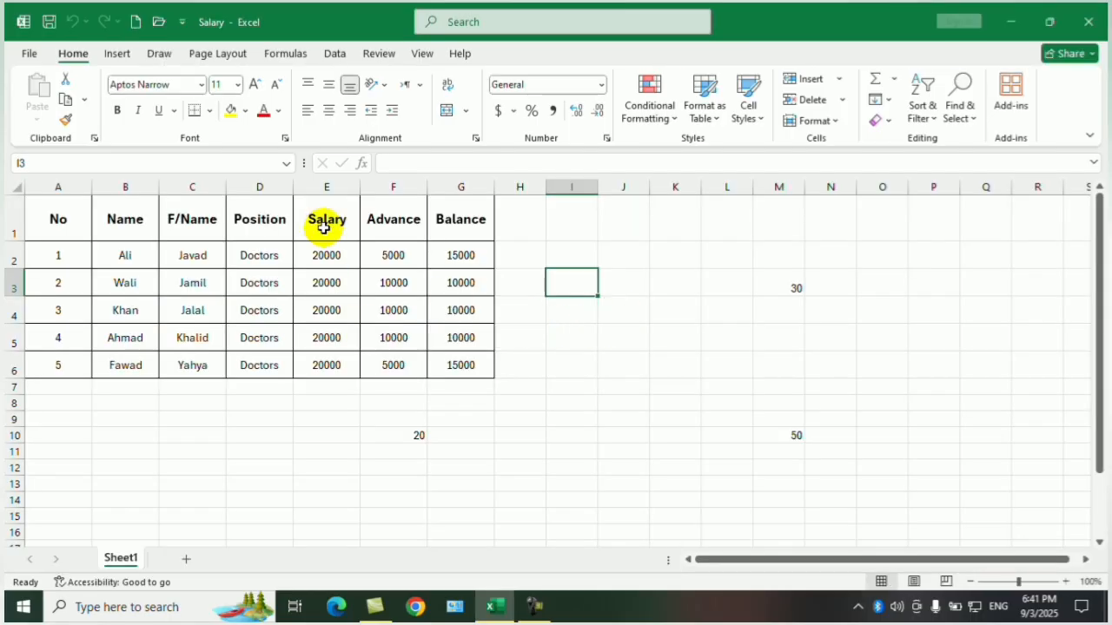
Remove the workbook encryption by clearing its password field, and close and reopen the Salary file from the desktop.
{"action": "left_click", "coordinate": [28, 54]}
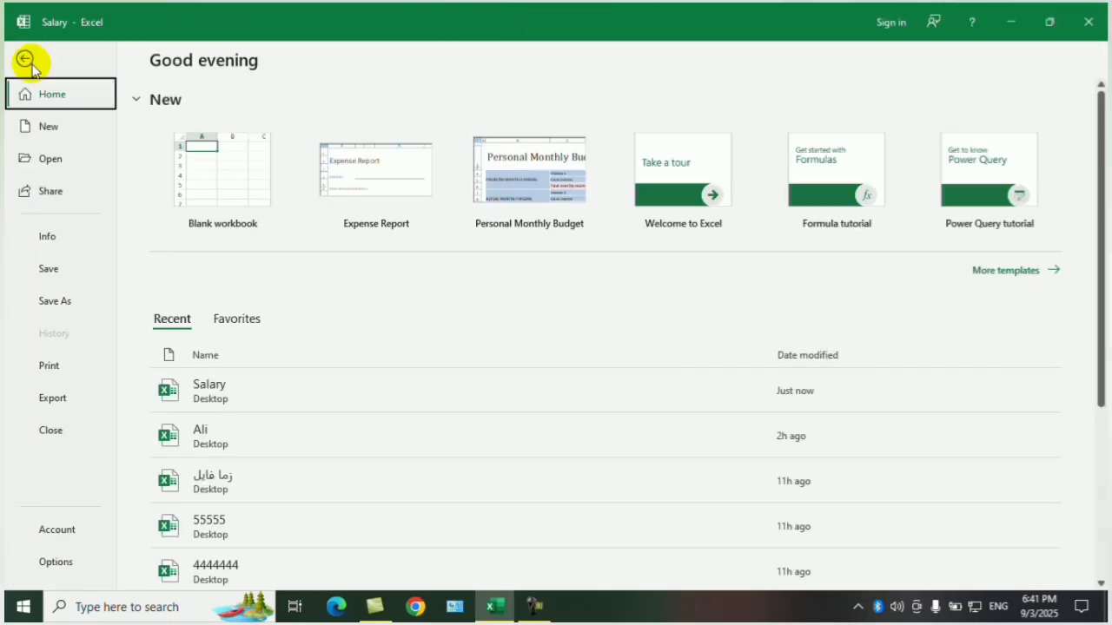
{"action": "left_click", "coordinate": [47, 237]}
{"action": "left_click", "coordinate": [209, 231]}
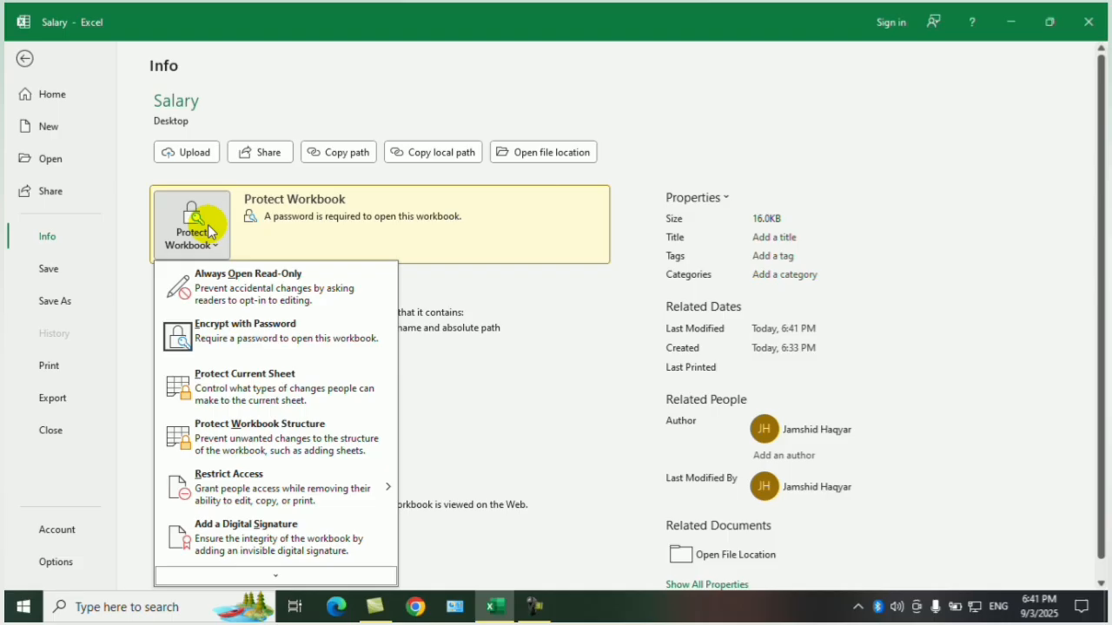
{"action": "left_click", "coordinate": [188, 342]}
{"action": "type", "text": "123"}
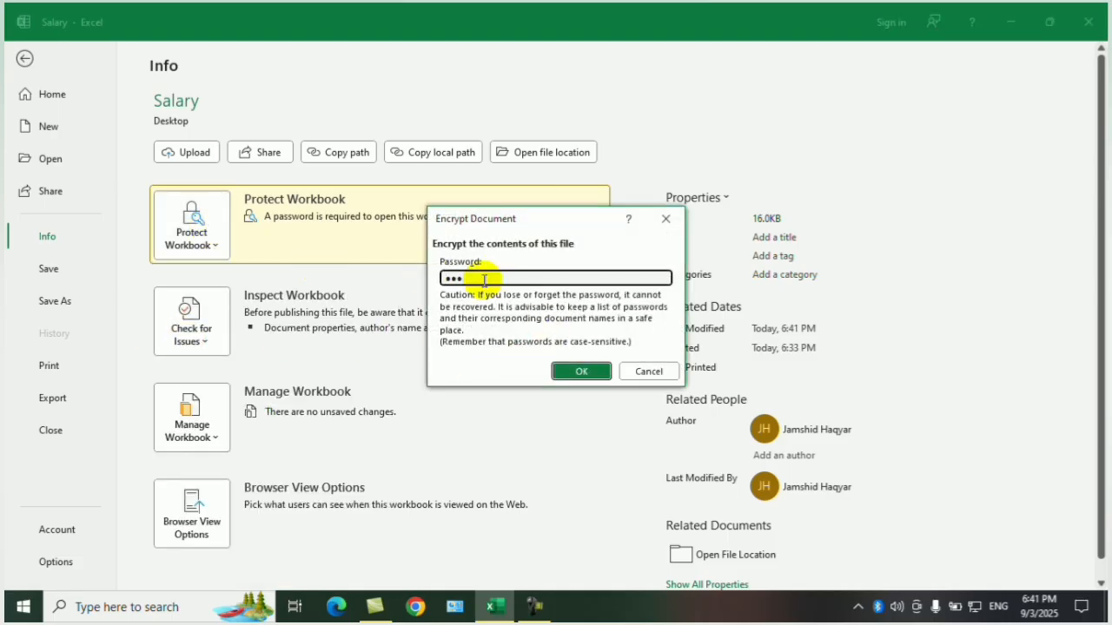
{"action": "left_click", "coordinate": [571, 369]}
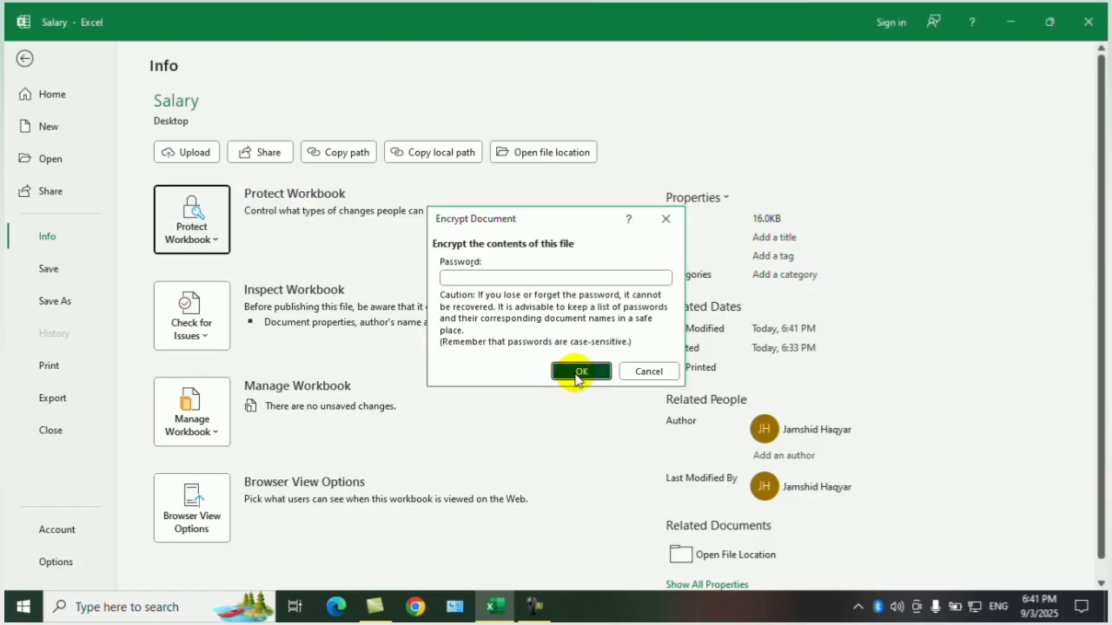
{"action": "left_click", "coordinate": [26, 58]}
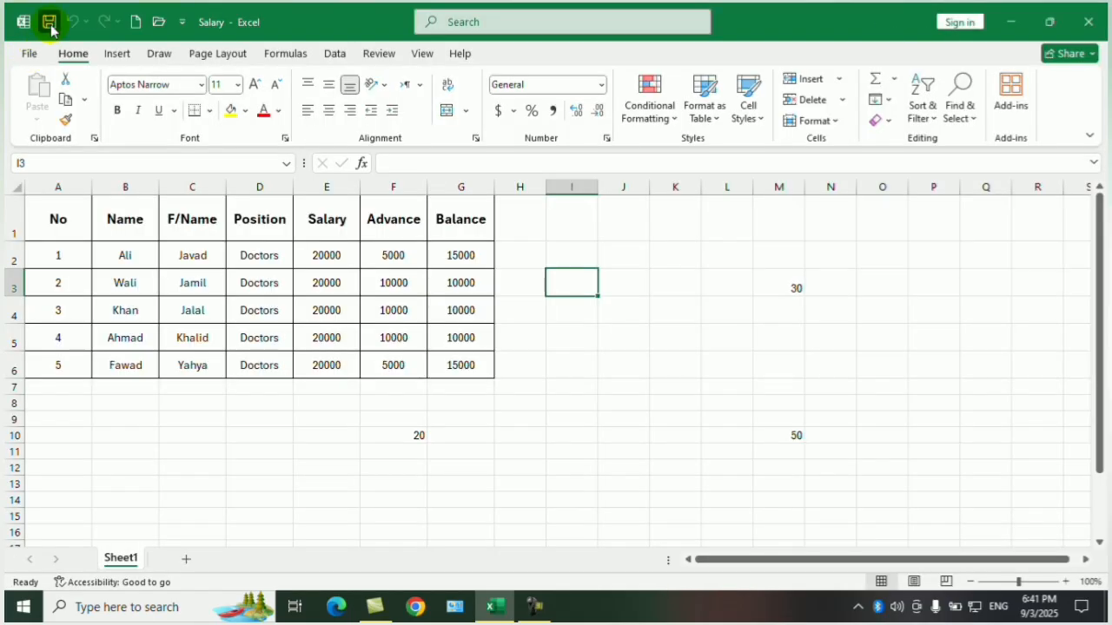
{"action": "left_click", "coordinate": [1089, 21]}
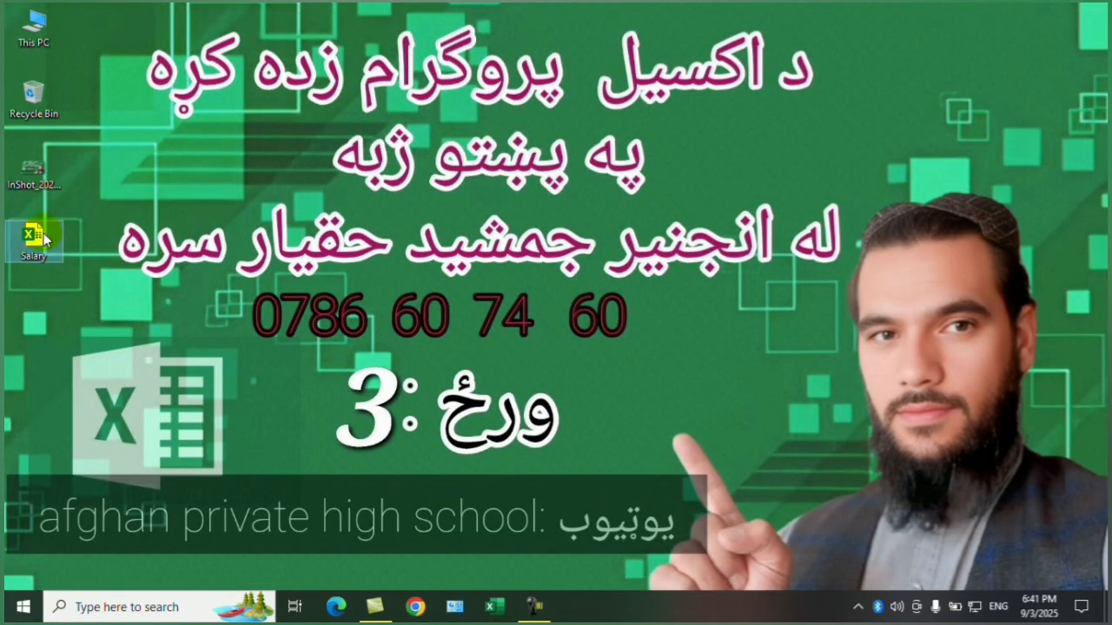
{"action": "double_click", "coordinate": [33, 235]}
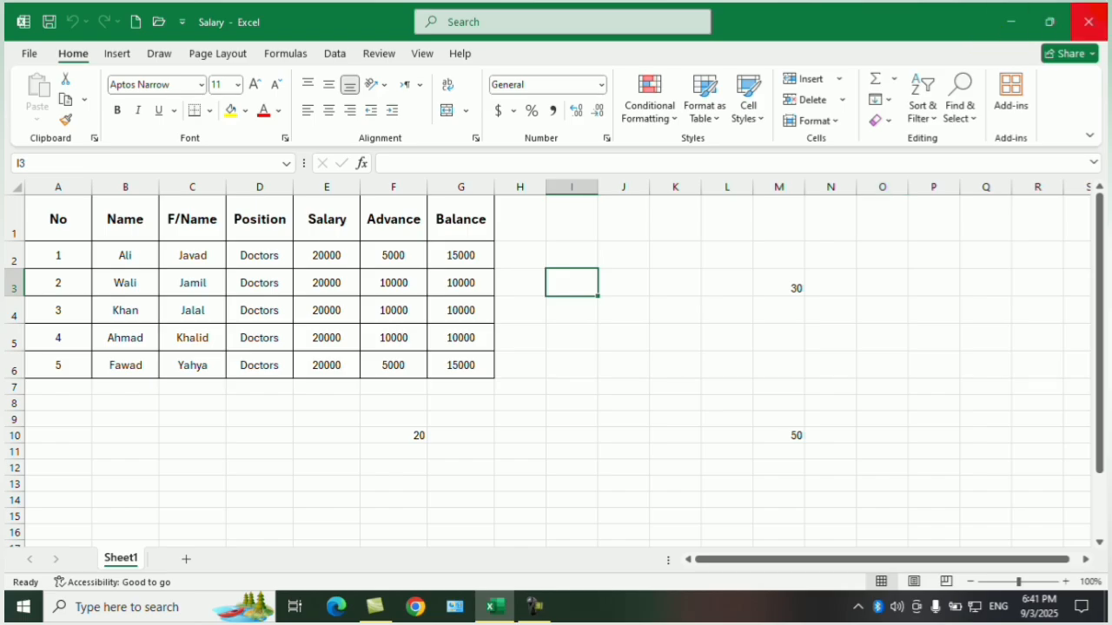
Set and confirm a password to open in the General Options for saving, and save over the existing Salary file on the desktop.
{"action": "left_click", "coordinate": [33, 54]}
{"action": "left_click", "coordinate": [57, 300]}
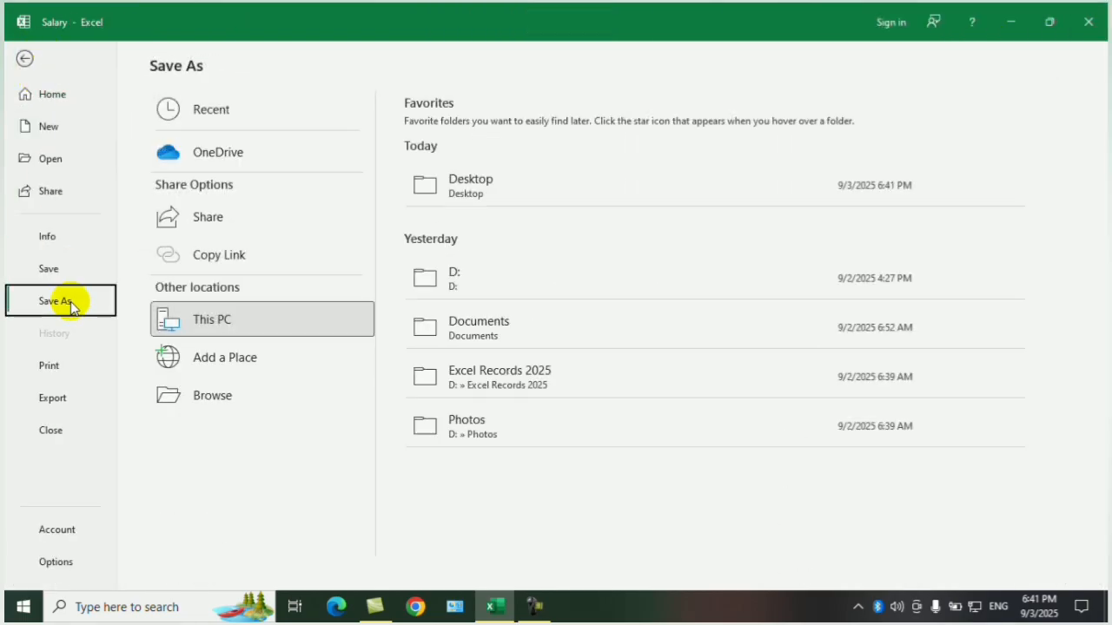
{"action": "left_click", "coordinate": [212, 407]}
{"action": "left_click", "coordinate": [557, 427]}
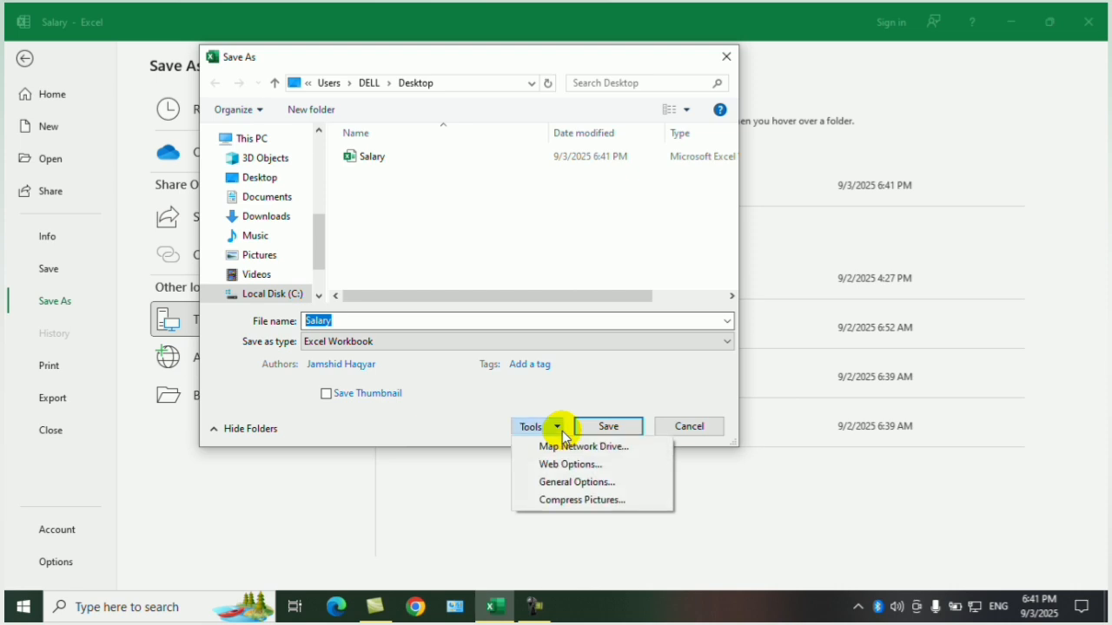
{"action": "left_click", "coordinate": [589, 485]}
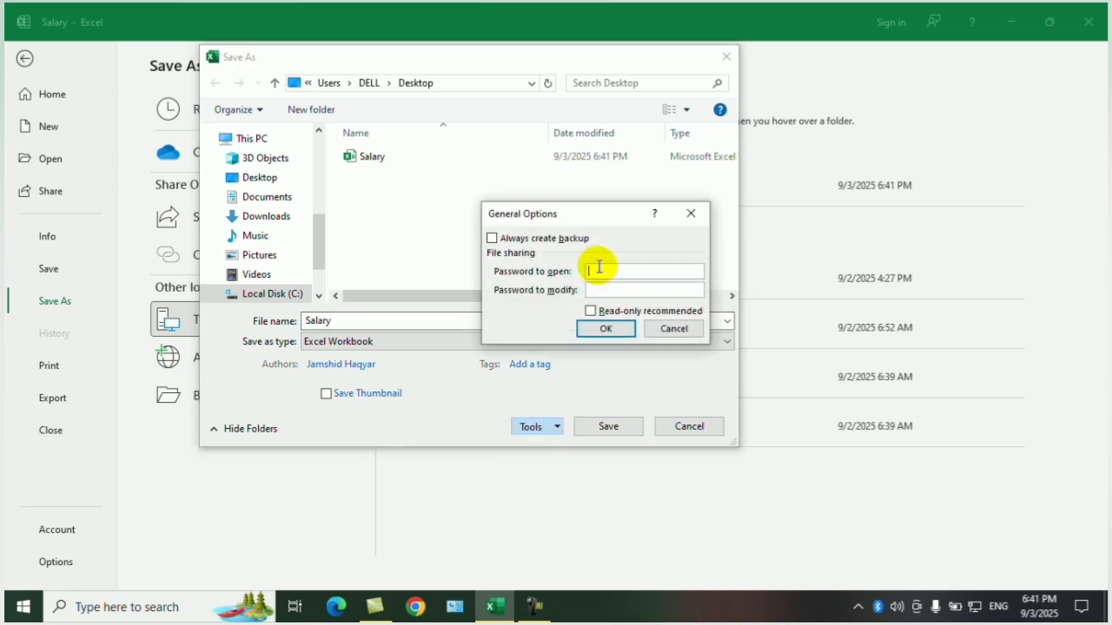
{"action": "type", "text": "•"}
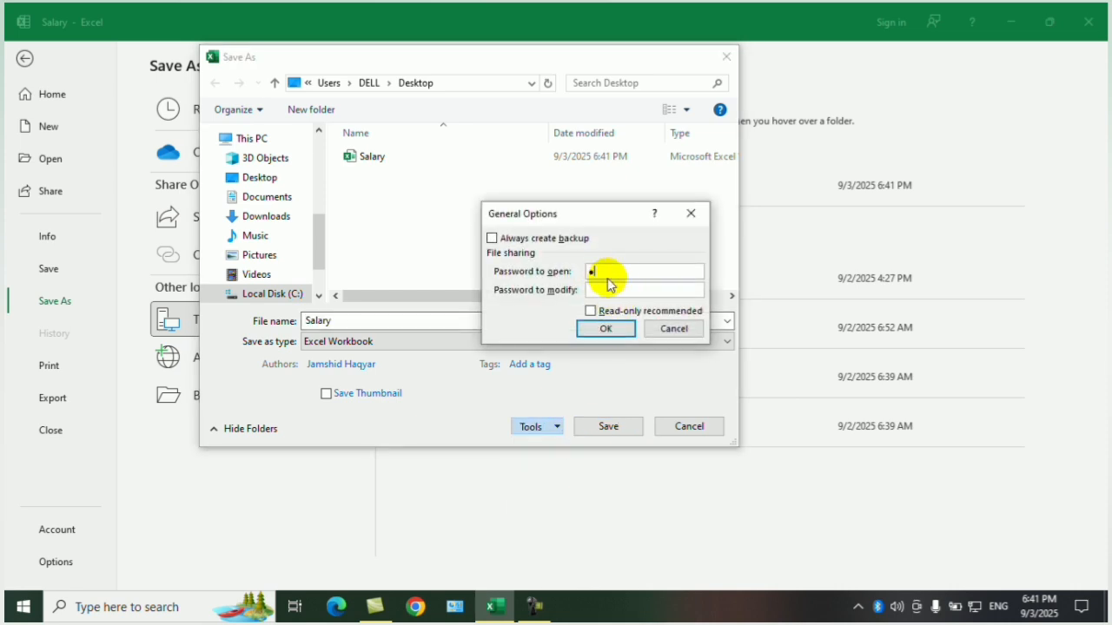
{"action": "type", "text": "••"}
{"action": "left_click", "coordinate": [611, 332]}
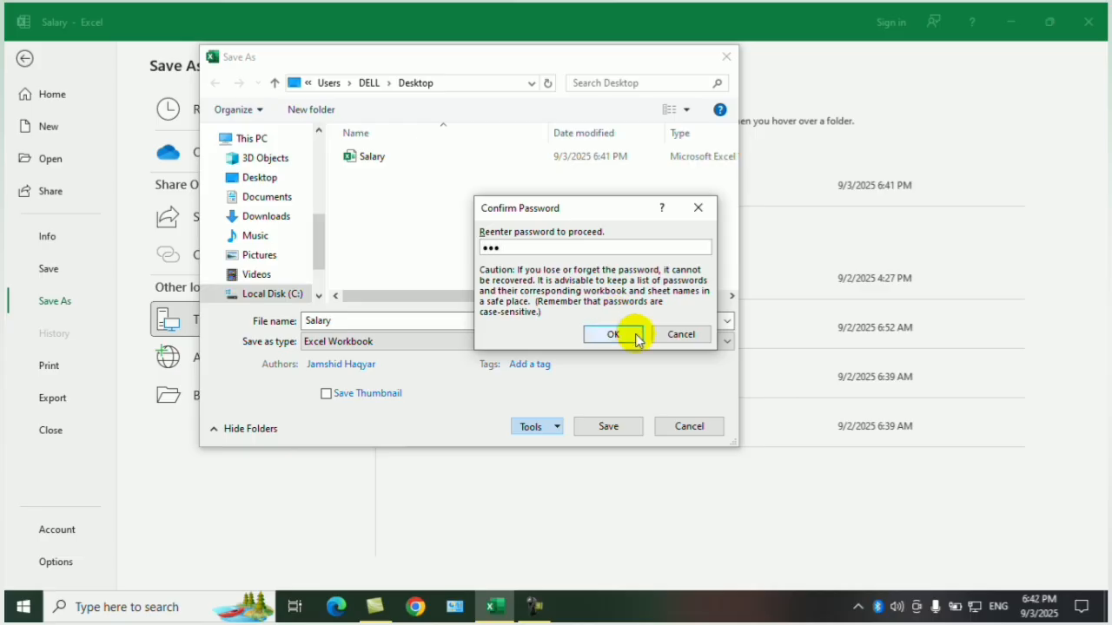
{"action": "left_click", "coordinate": [618, 332]}
{"action": "left_click", "coordinate": [623, 425]}
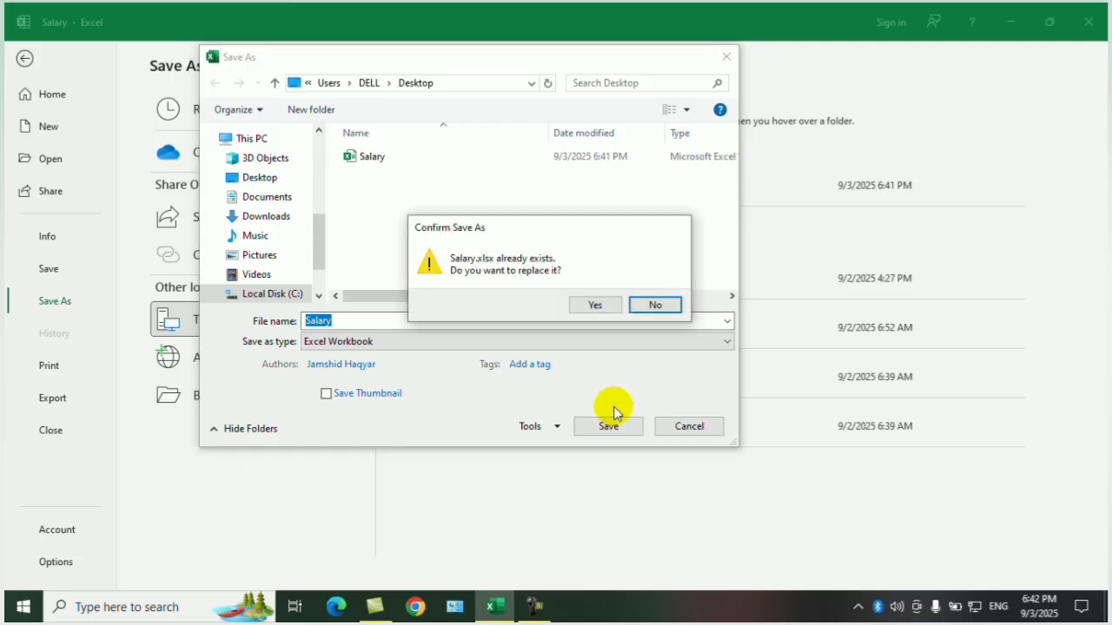
{"action": "left_click", "coordinate": [595, 306]}
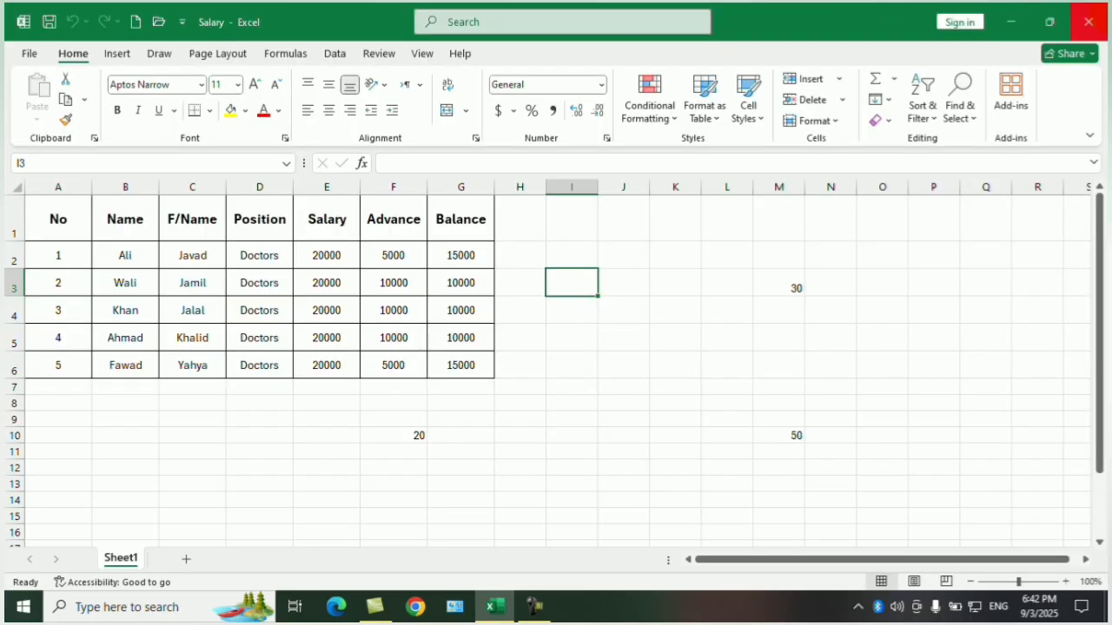
Close the Salary workbook and reopen it from the desktop, entering the password to open.
{"action": "left_click", "coordinate": [1088, 22]}
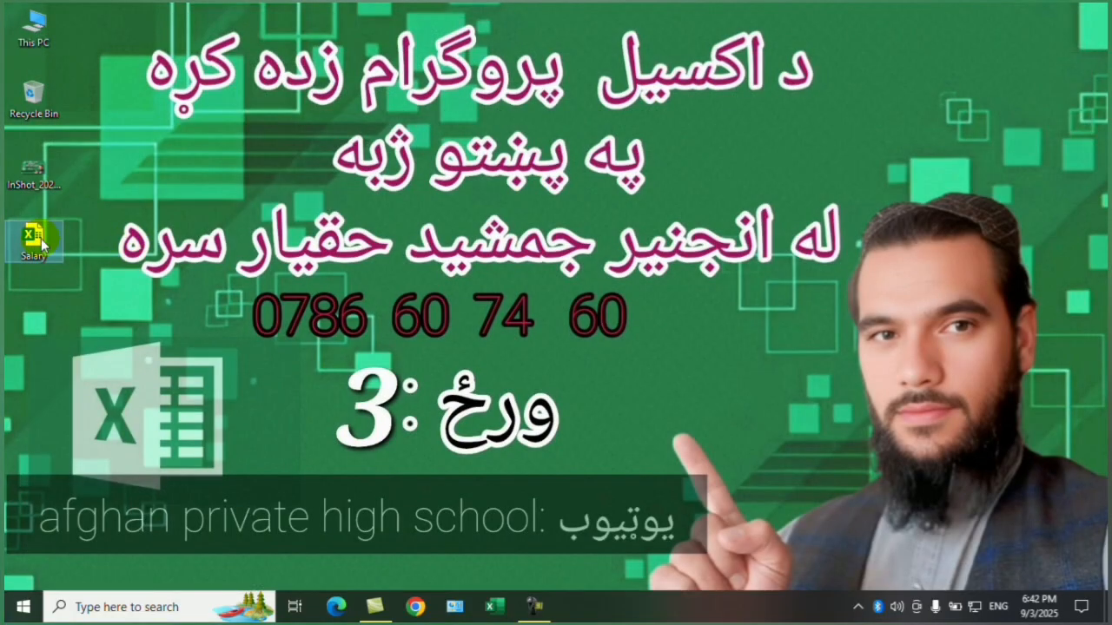
{"action": "double_click", "coordinate": [35, 242]}
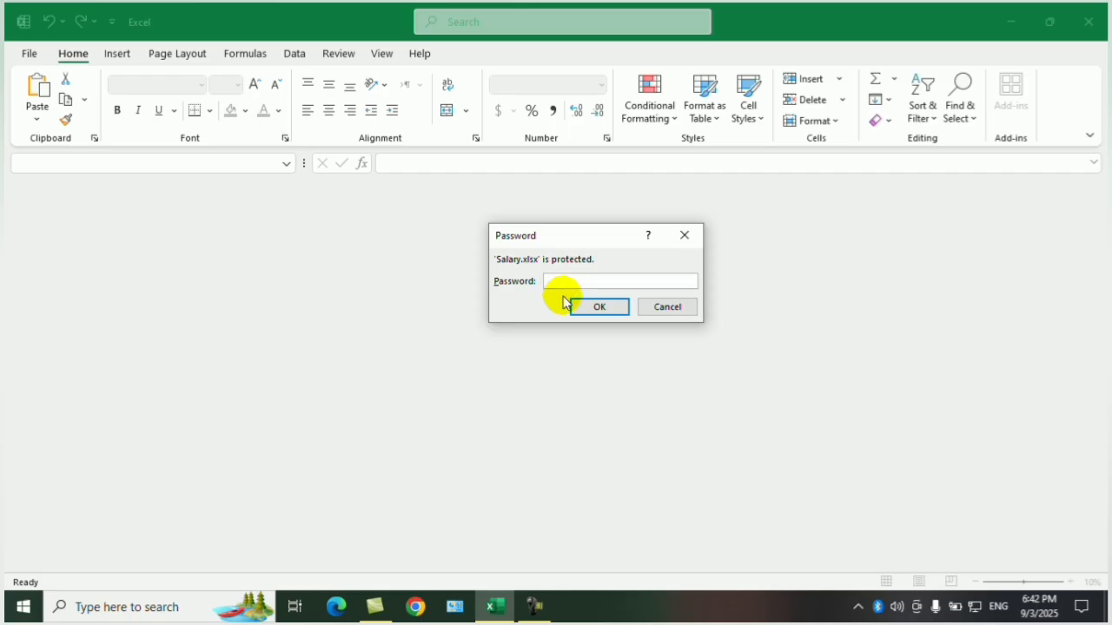
{"action": "type", "text": "123"}
{"action": "left_click", "coordinate": [597, 307]}
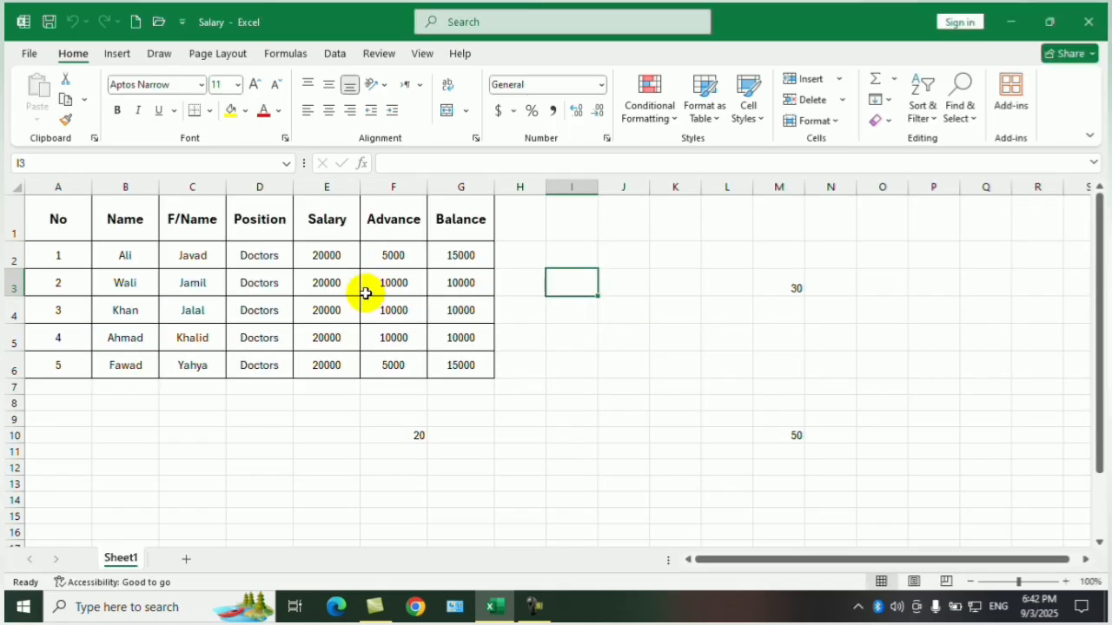
Clear the password to open in the General Options for saving the Salary workbook.
{"action": "left_click", "coordinate": [36, 61]}
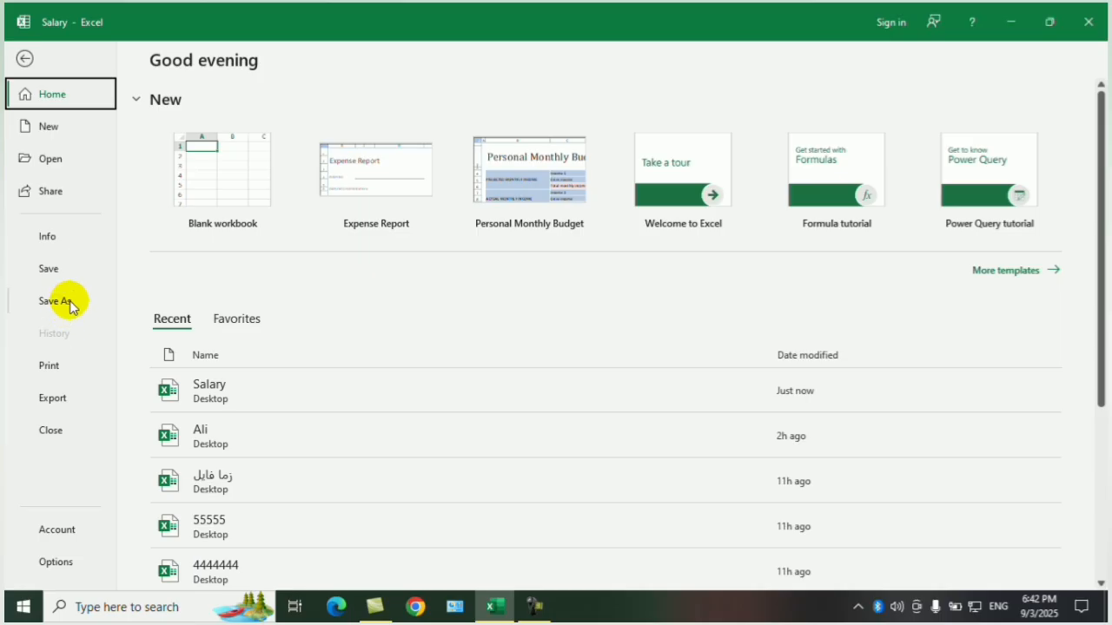
{"action": "left_click", "coordinate": [70, 300]}
{"action": "left_click", "coordinate": [240, 402]}
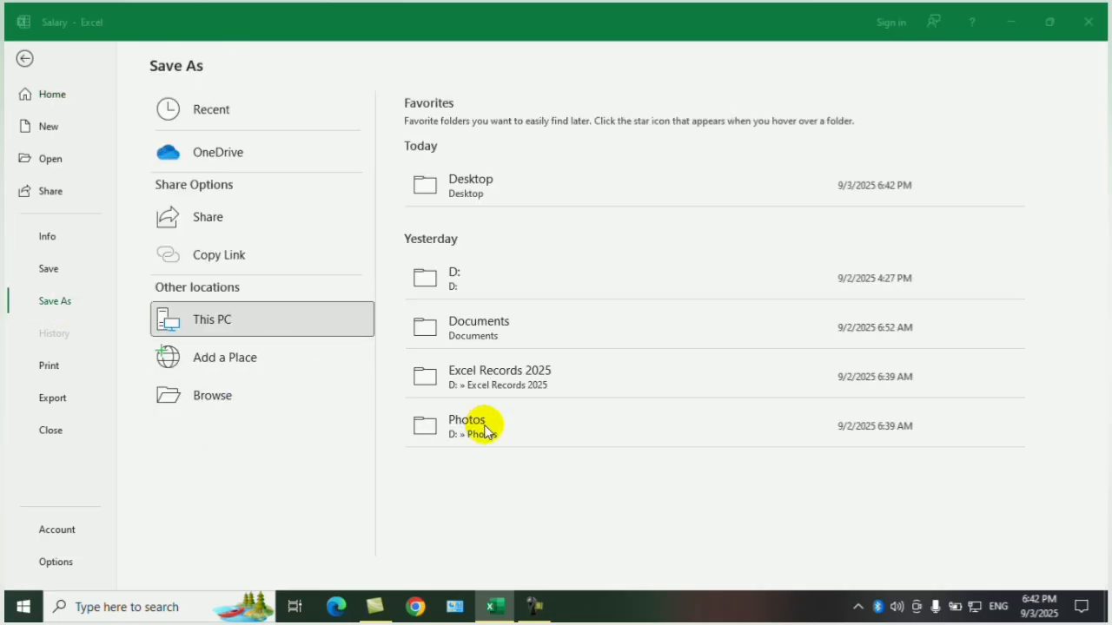
{"action": "left_click", "coordinate": [557, 425]}
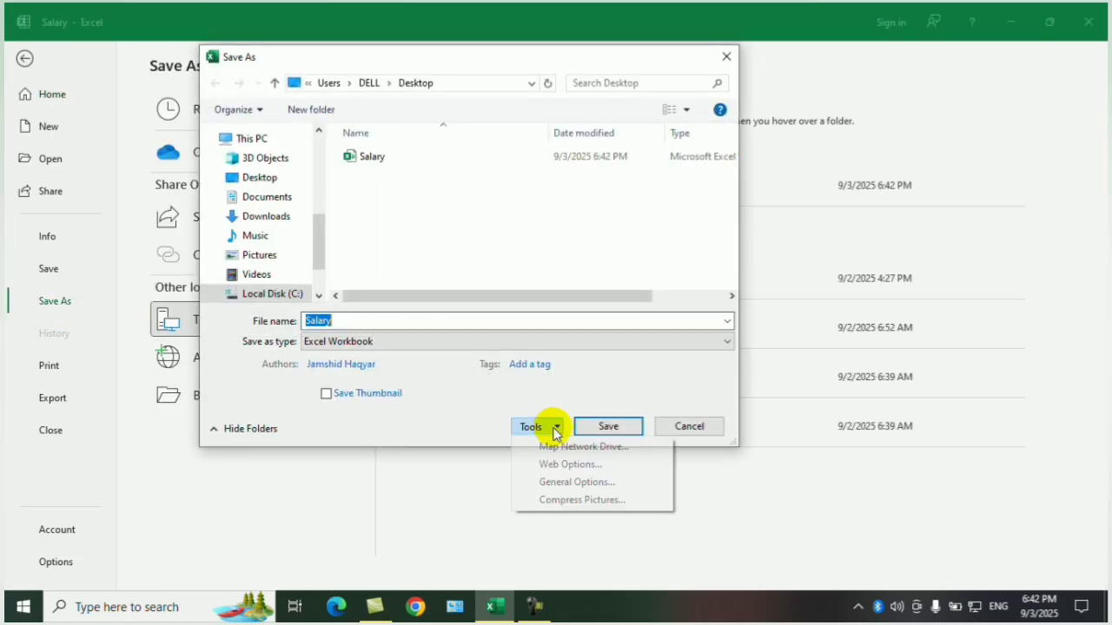
{"action": "left_click", "coordinate": [556, 482]}
{"action": "left_click", "coordinate": [620, 275]}
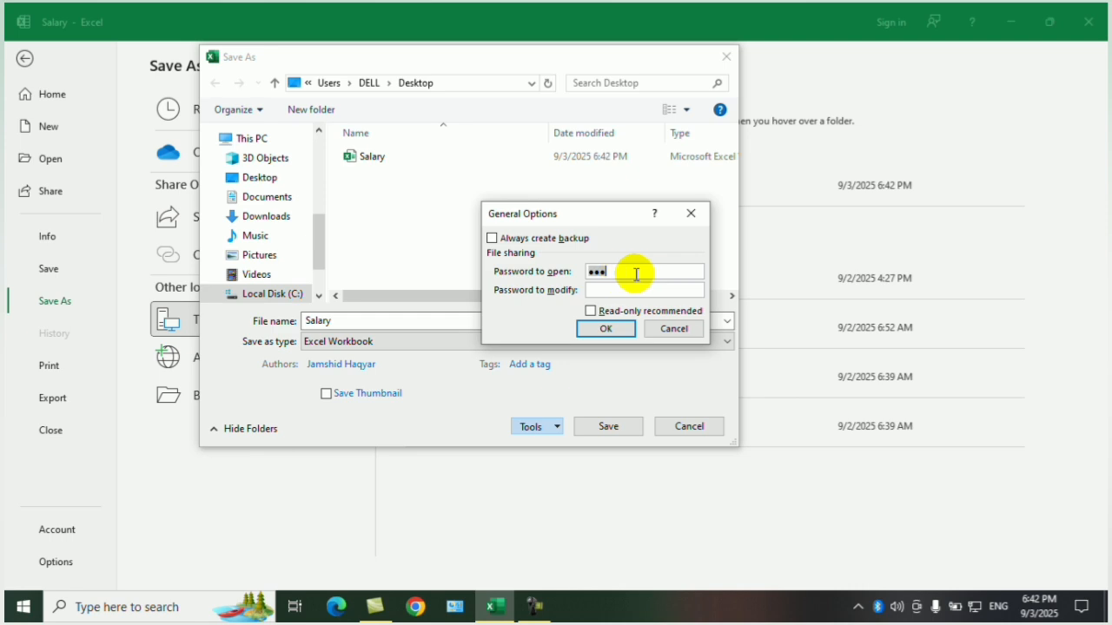
{"action": "key", "text": "BackSpace"}
{"action": "key", "text": "BackSpace"}
{"action": "key", "text": "BackSpace"}
{"action": "left_click", "coordinate": [618, 326]}
Save over the existing Salary file on the desktop, and close and reopen the workbook.
{"action": "left_click", "coordinate": [613, 426]}
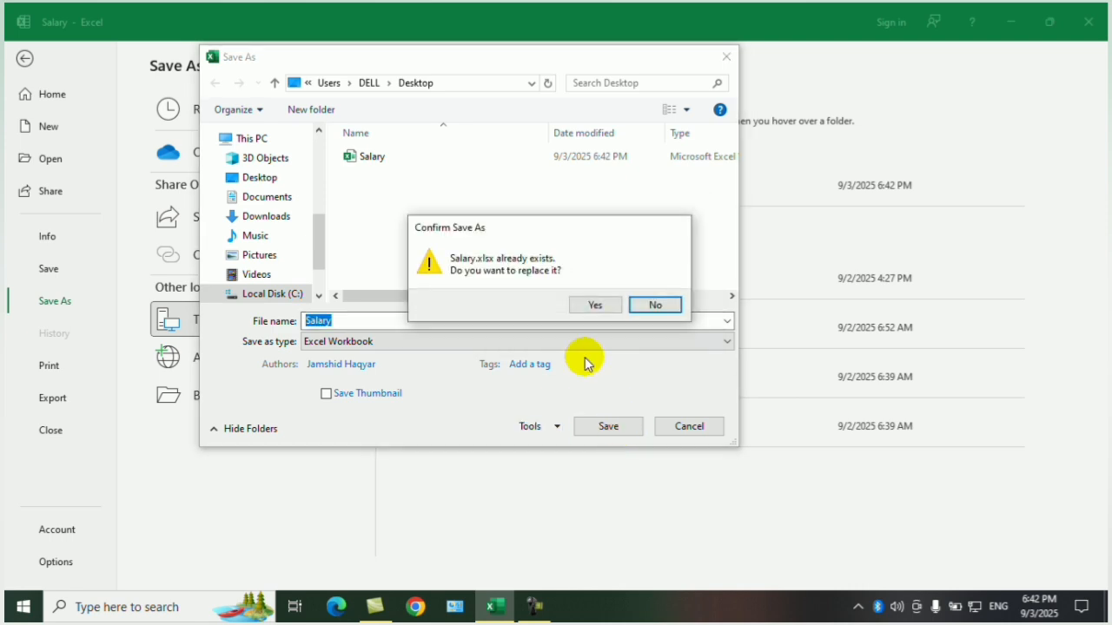
{"action": "left_click", "coordinate": [592, 304]}
{"action": "left_click", "coordinate": [1088, 22]}
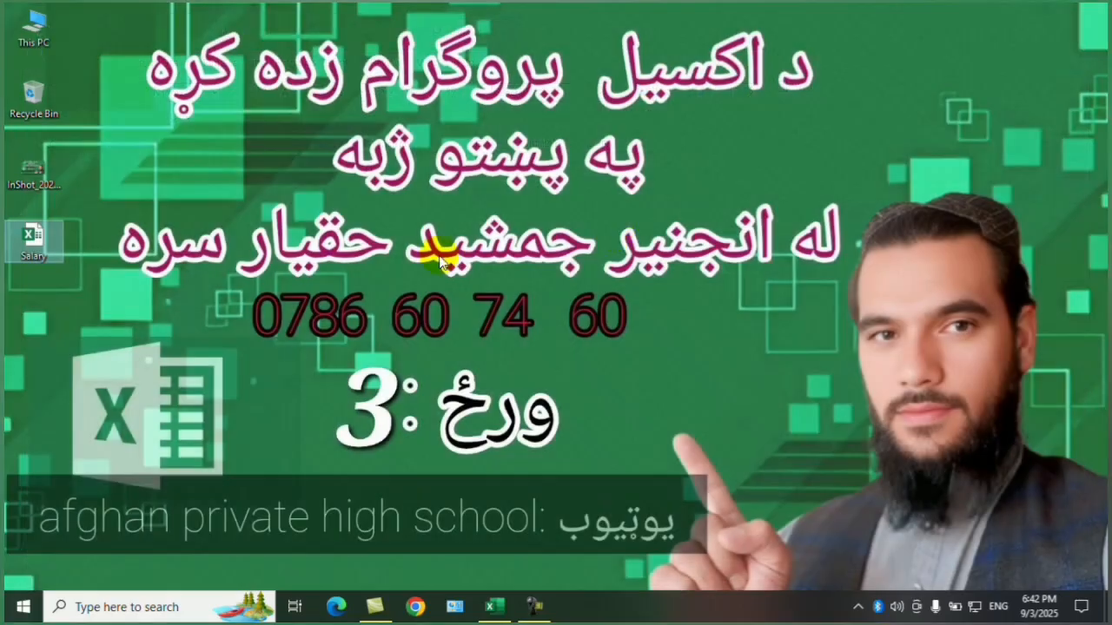
{"action": "double_click", "coordinate": [35, 246]}
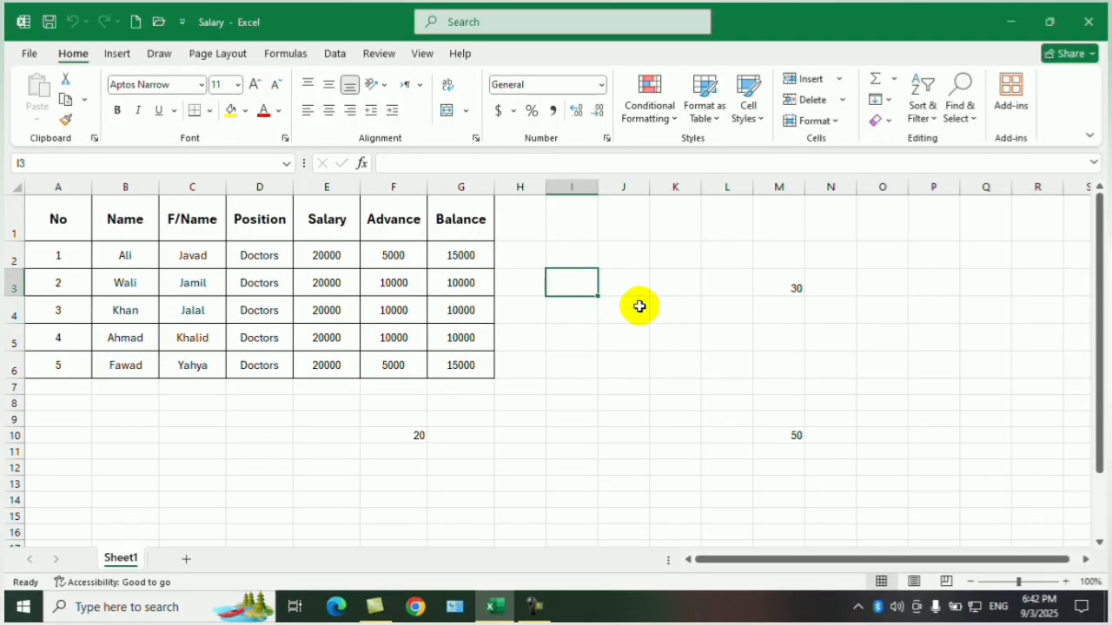
Set a password to open and a password to modify in the General Options for saving the Salary workbook.
{"action": "left_click", "coordinate": [33, 57]}
{"action": "left_click", "coordinate": [54, 238]}
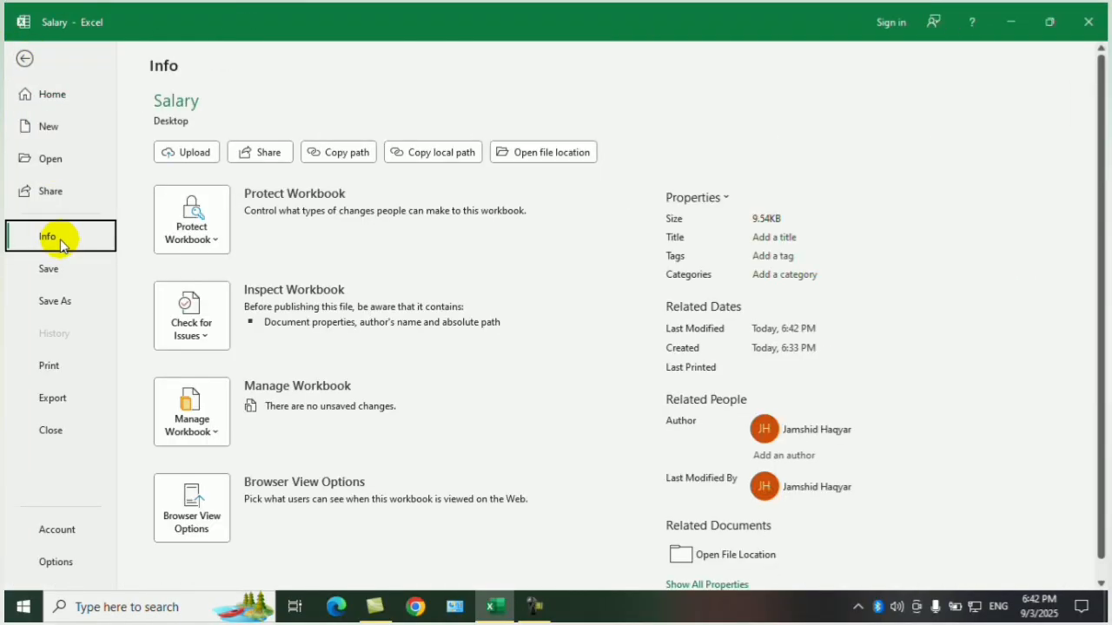
{"action": "left_click", "coordinate": [178, 227]}
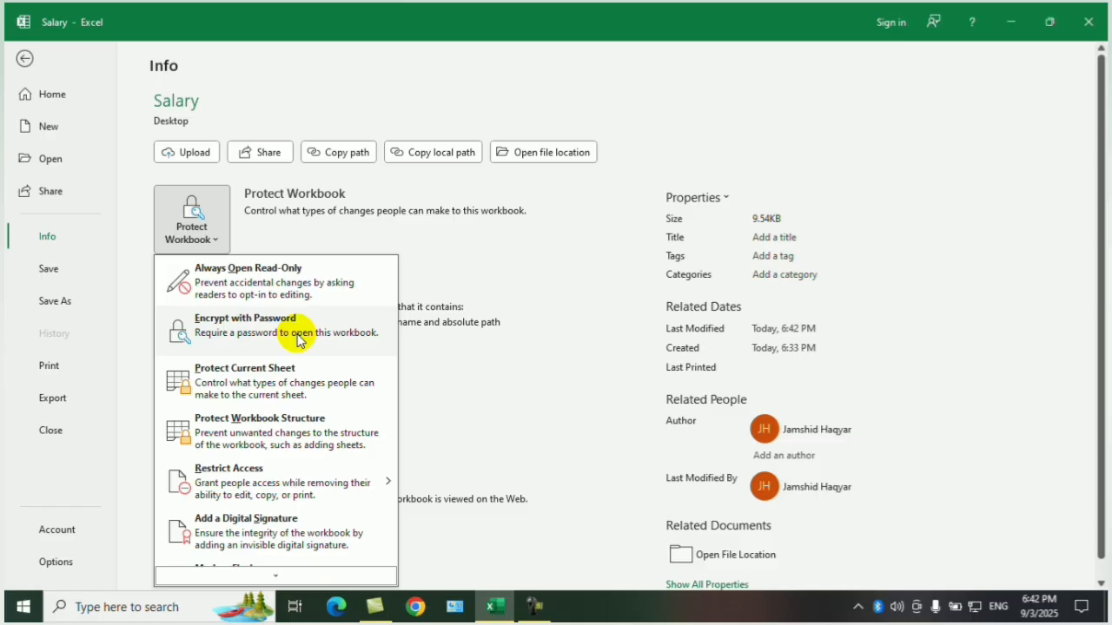
{"action": "left_click", "coordinate": [61, 302]}
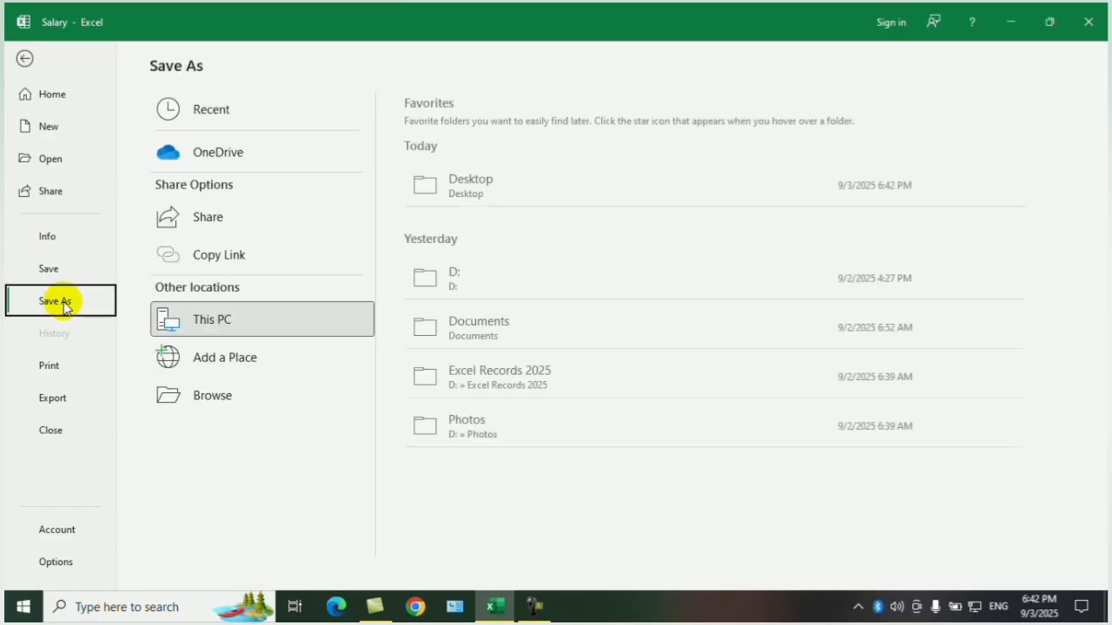
{"action": "left_click", "coordinate": [193, 397]}
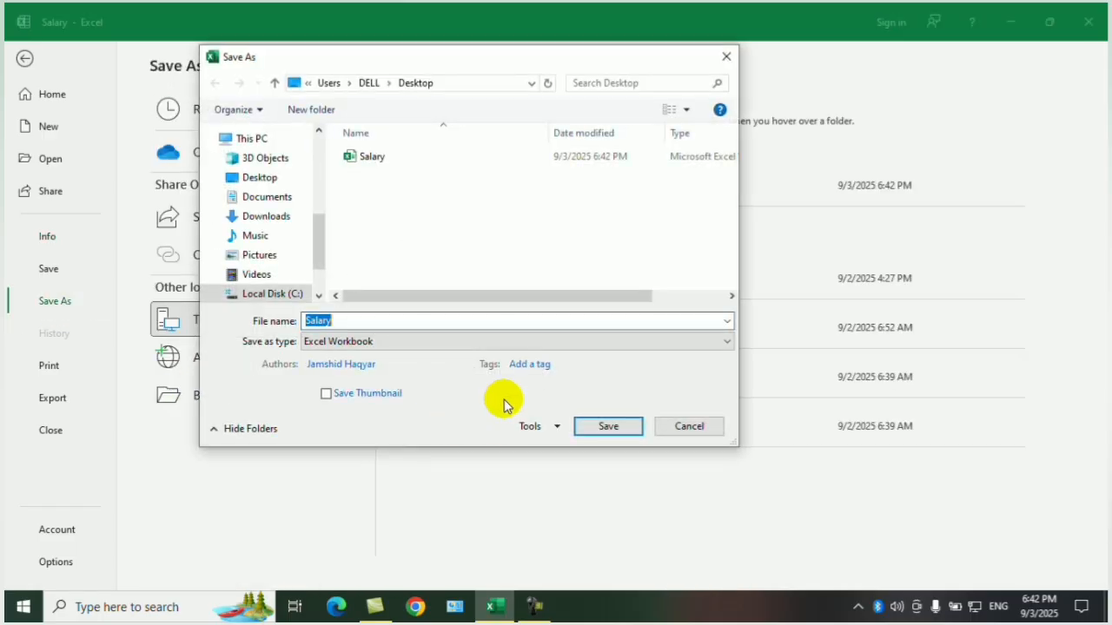
{"action": "left_click", "coordinate": [558, 428]}
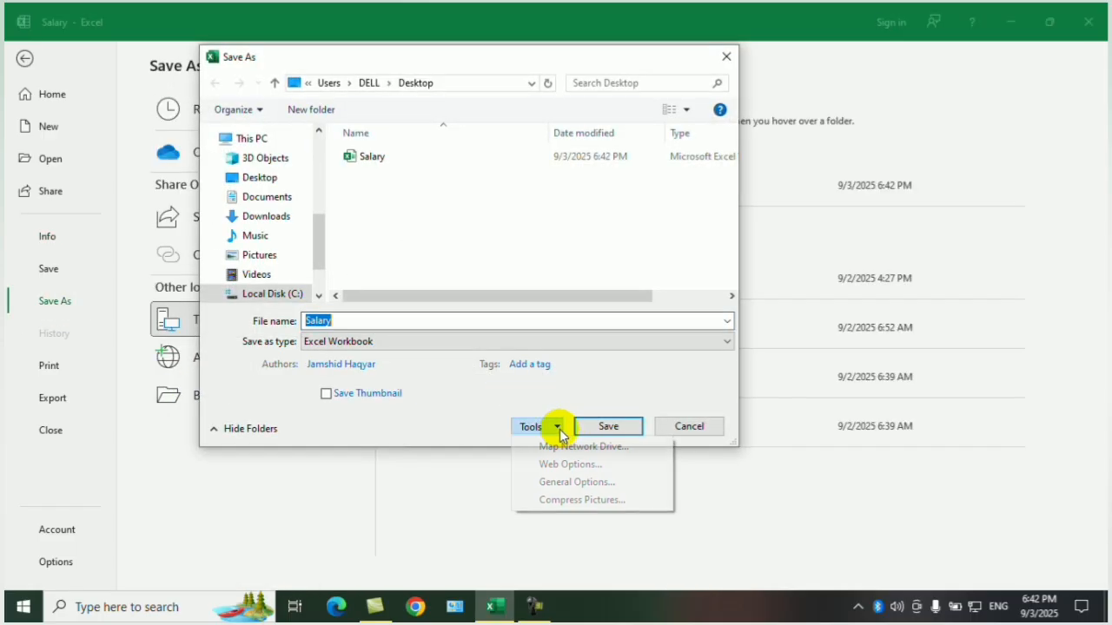
{"action": "left_click", "coordinate": [576, 482]}
{"action": "left_click", "coordinate": [588, 274]}
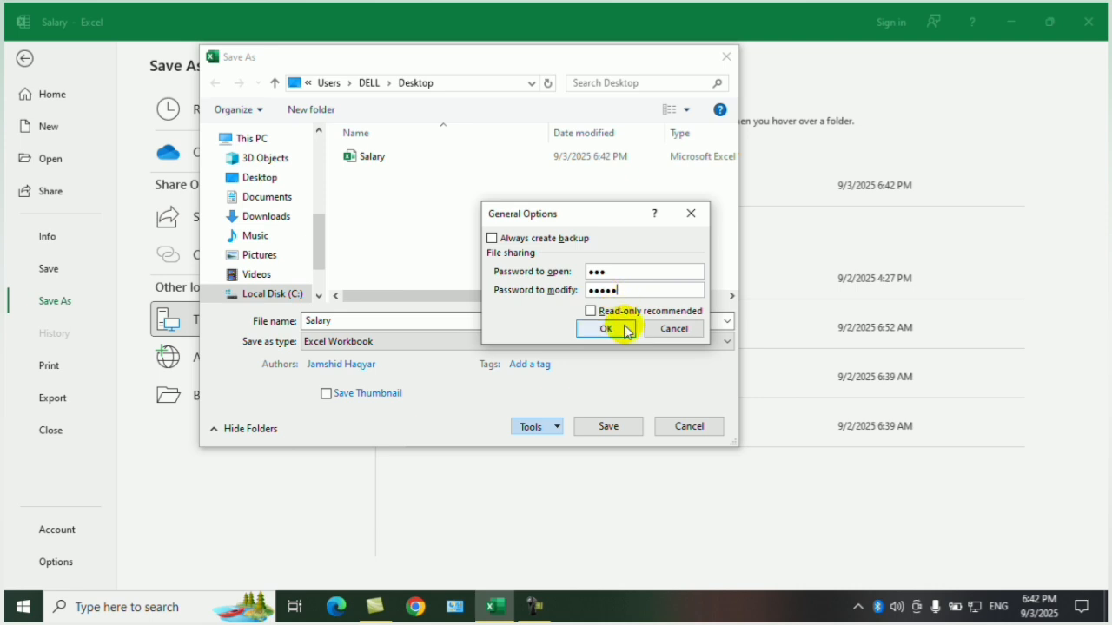
{"action": "left_click", "coordinate": [617, 328]}
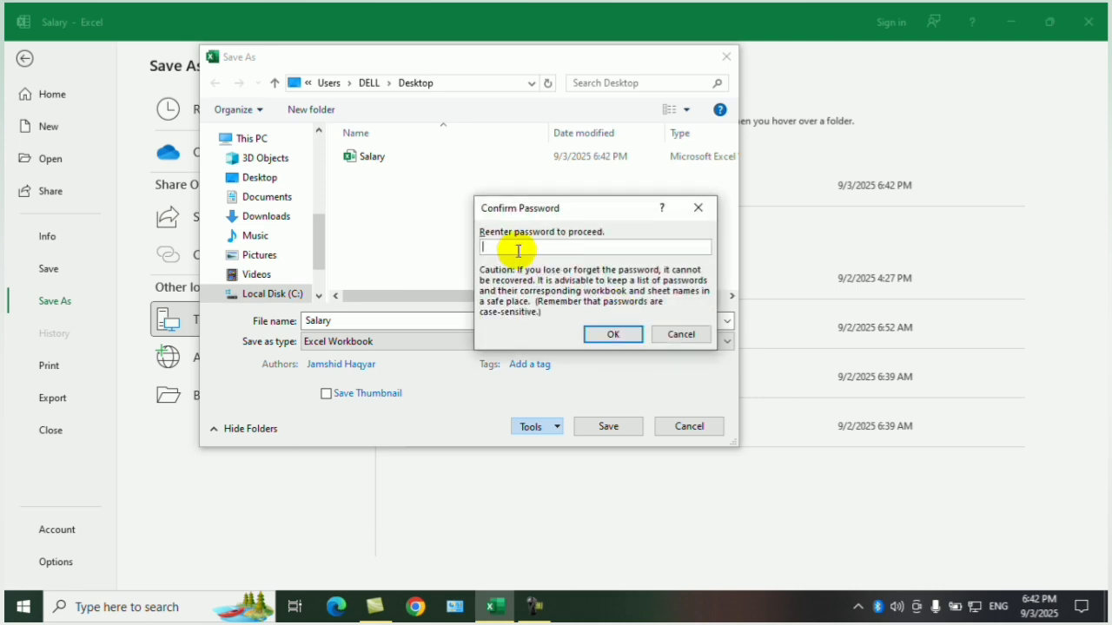
Confirm the passwords to open and to modify, and replace the existing Salary file on the desktop.
{"action": "left_click", "coordinate": [611, 335]}
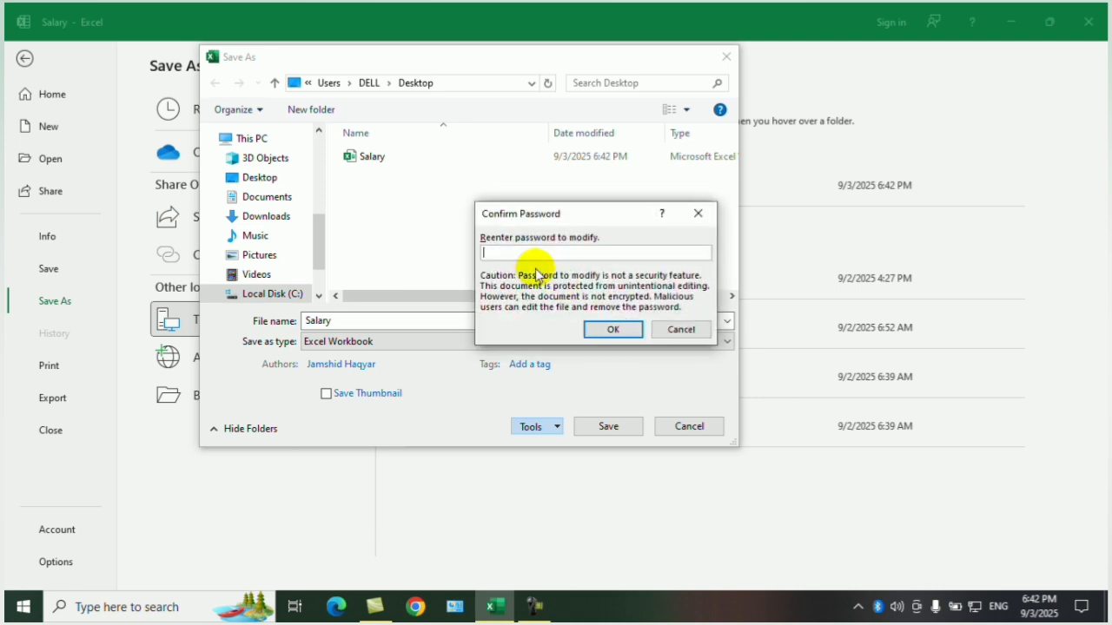
{"action": "type", "text": "•••••"}
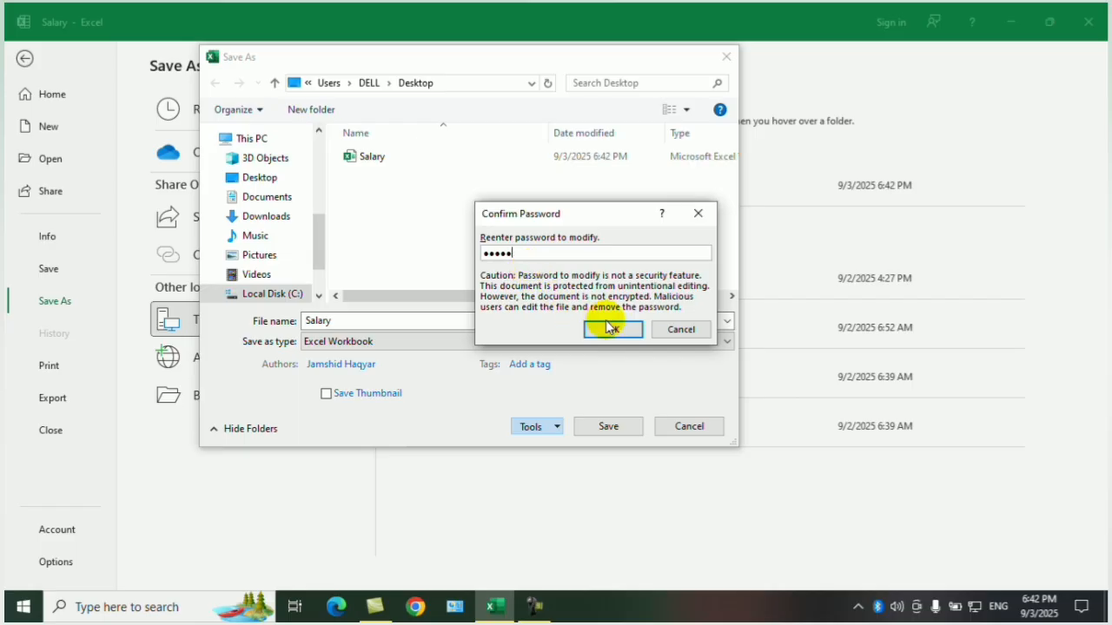
{"action": "left_click", "coordinate": [614, 332]}
{"action": "left_click", "coordinate": [599, 426]}
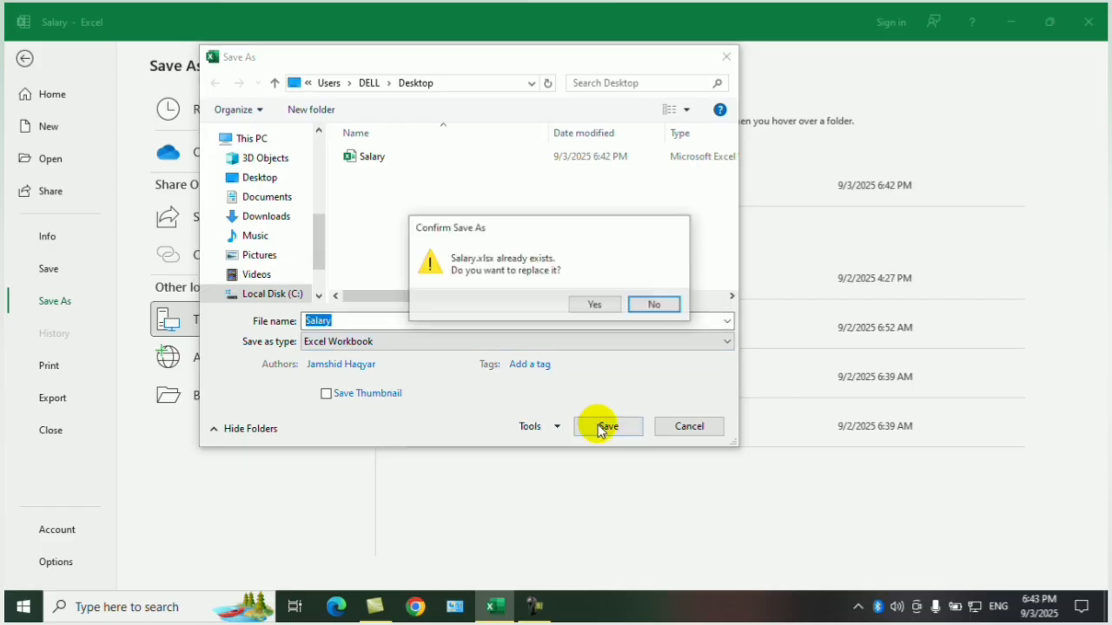
{"action": "left_click", "coordinate": [596, 303]}
Close and reopen the Salary workbook, entering the password to open and choosing read-only access.
{"action": "left_click", "coordinate": [1088, 21]}
{"action": "left_click", "coordinate": [1089, 21]}
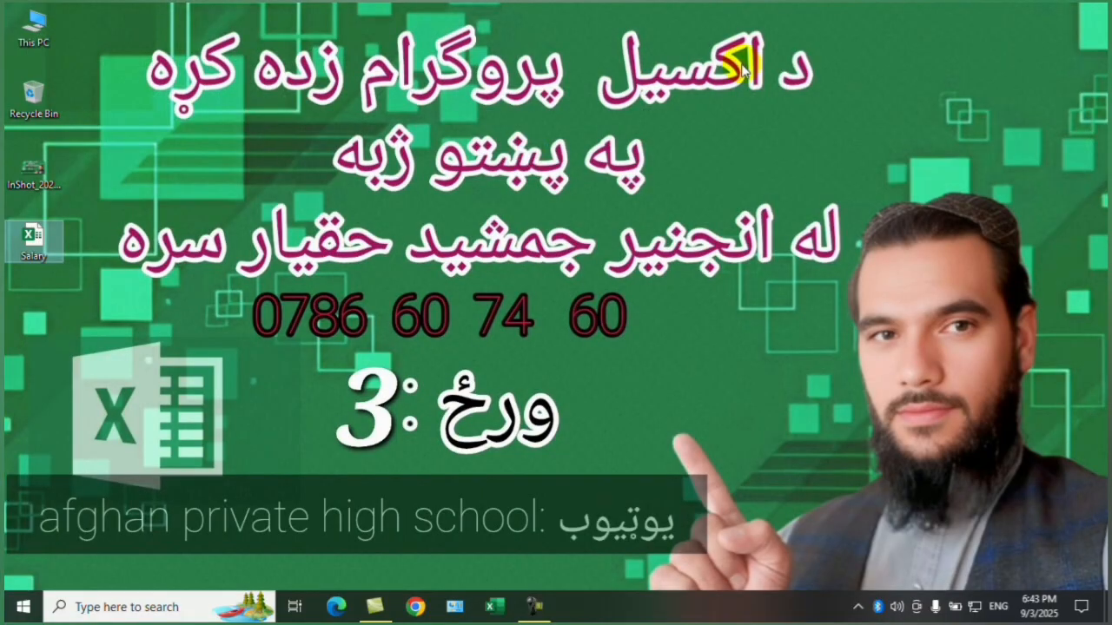
{"action": "double_click", "coordinate": [32, 242]}
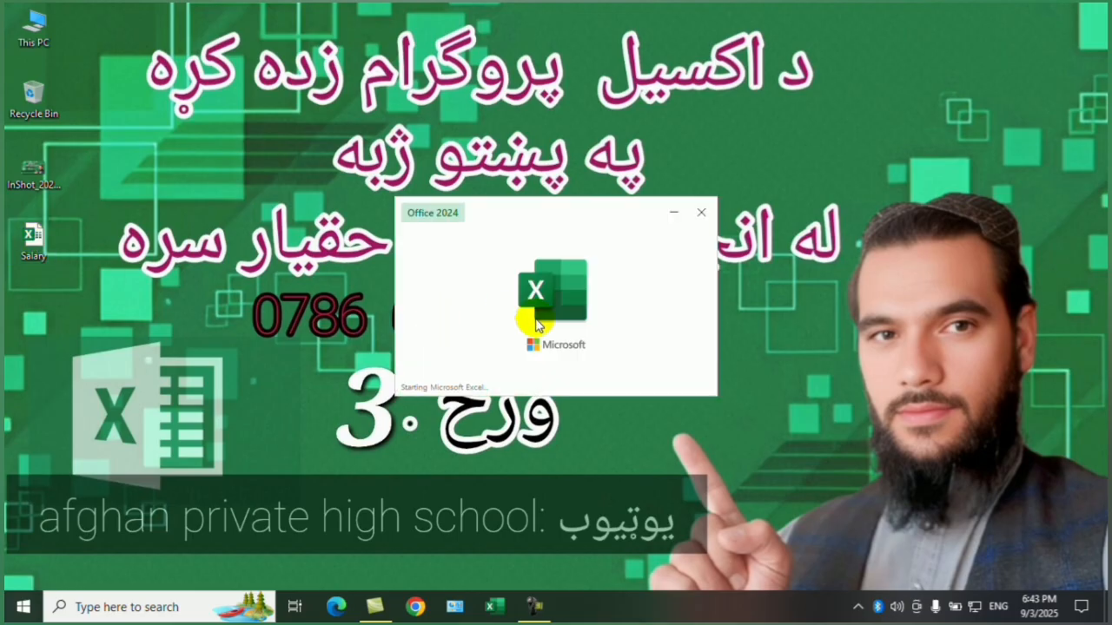
{"action": "type", "text": "1234"}
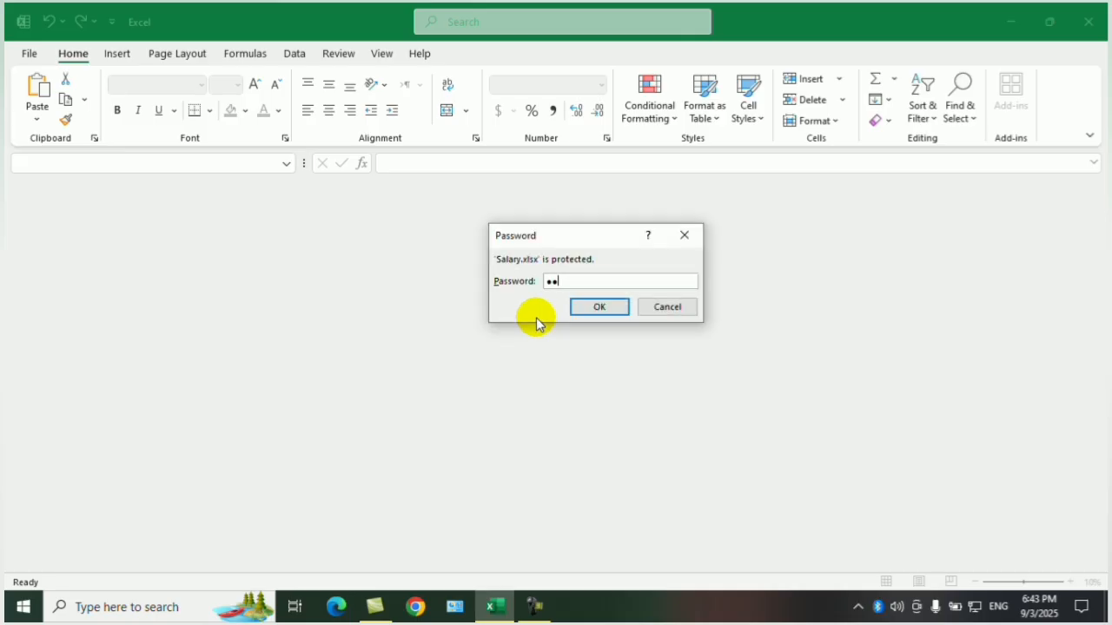
{"action": "left_click", "coordinate": [613, 306]}
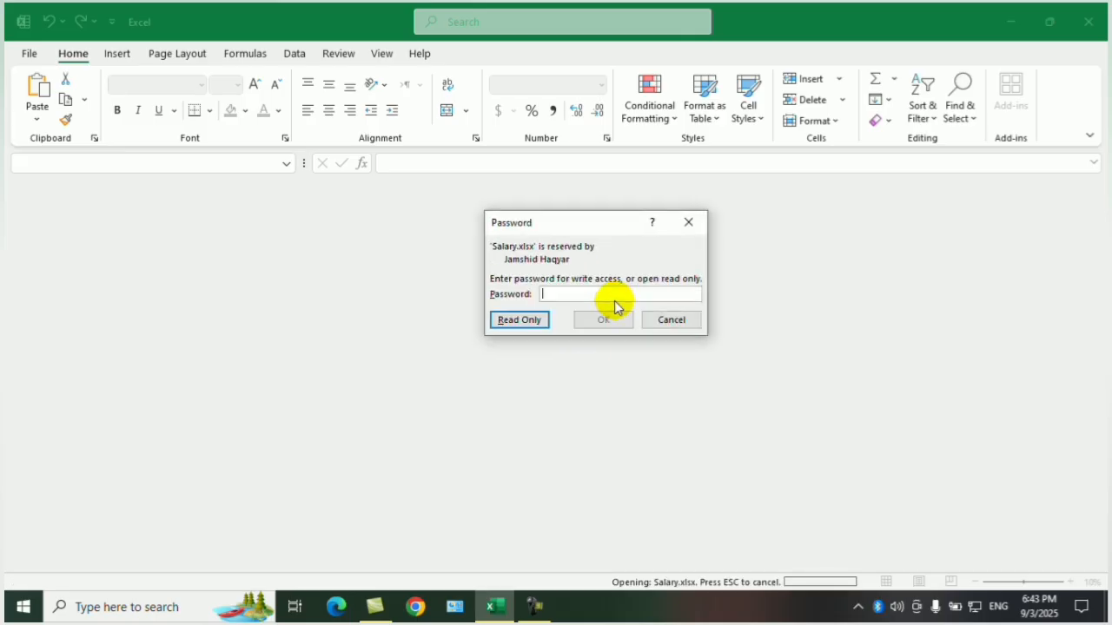
{"action": "left_click", "coordinate": [519, 321]}
Enter wqda in cell I6, try to save the read-only Salary workbook, and return to the sheet.
{"action": "left_click", "coordinate": [585, 374]}
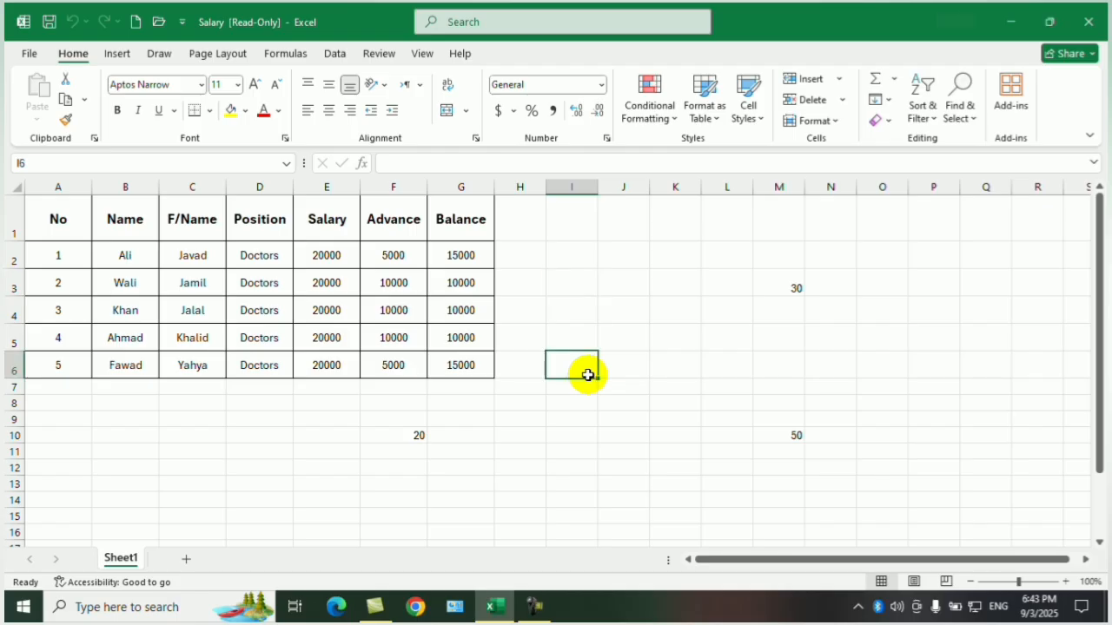
{"action": "type", "text": "wqda"}
{"action": "left_click", "coordinate": [664, 405]}
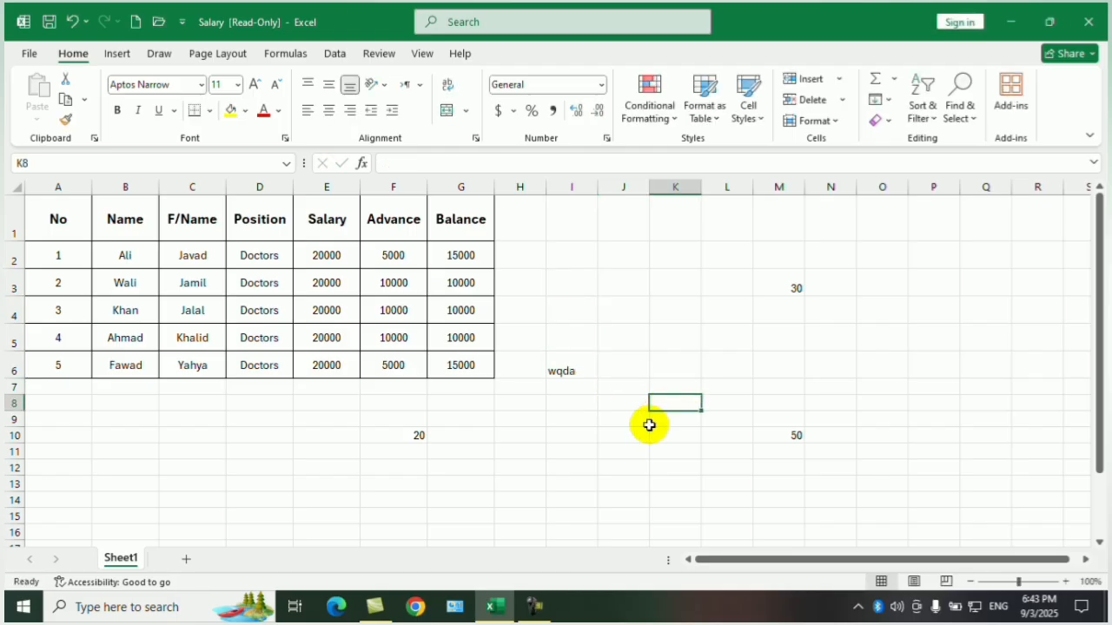
{"action": "left_click", "coordinate": [50, 22]}
{"action": "left_click", "coordinate": [563, 357]}
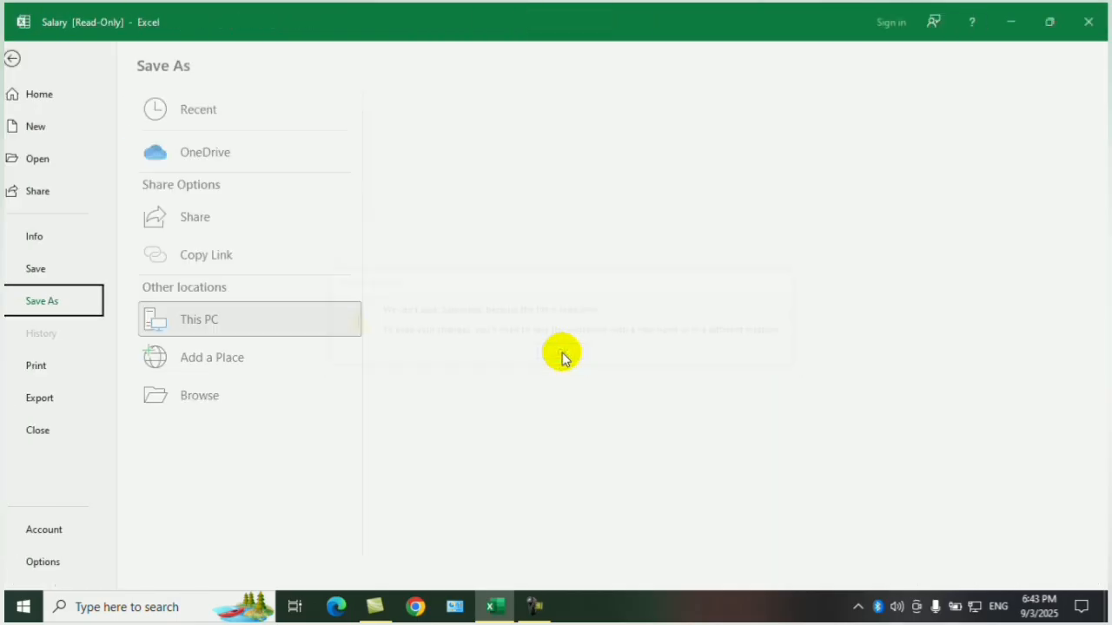
{"action": "left_click", "coordinate": [18, 57]}
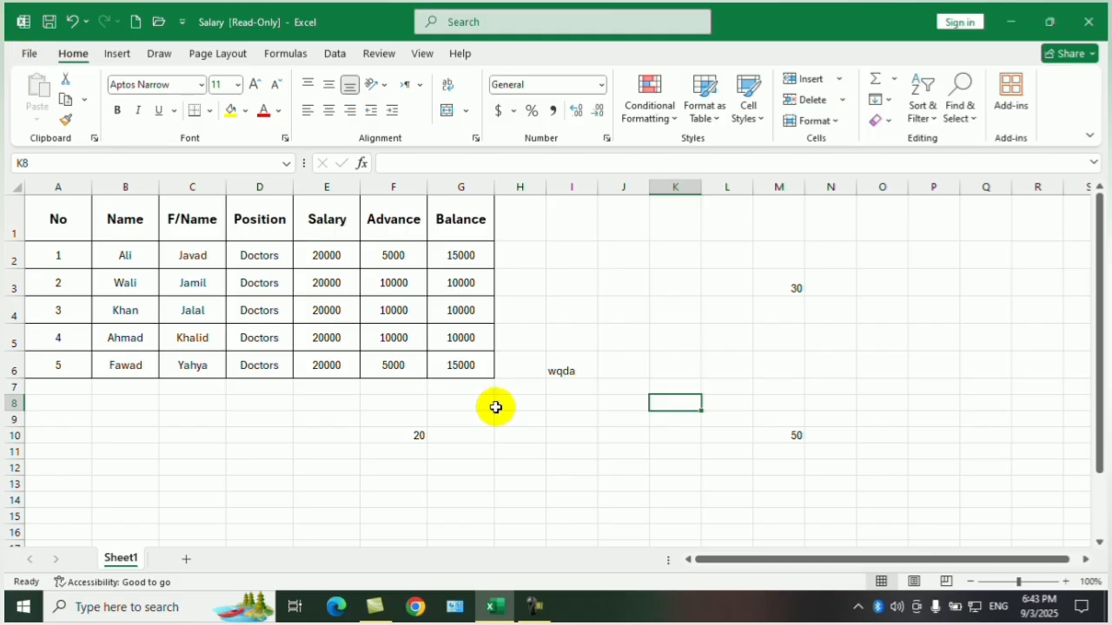
Close the read-only workbook without saving, and reopen Salary for editing by entering the passwords to open and to modify.
{"action": "left_click", "coordinate": [570, 369]}
{"action": "left_click", "coordinate": [1089, 21]}
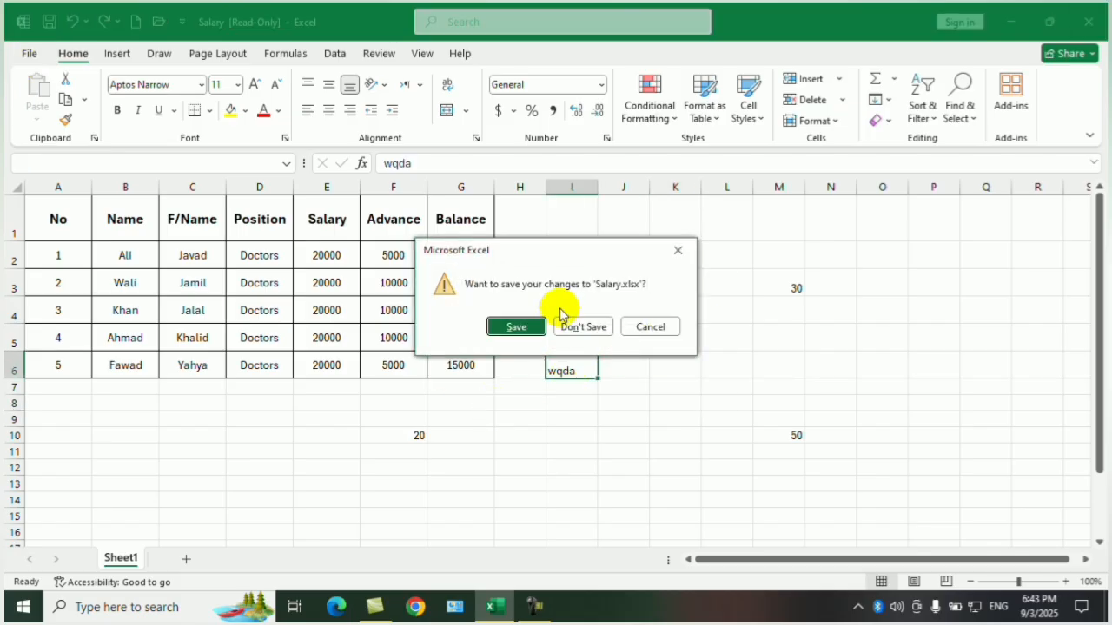
{"action": "left_click", "coordinate": [573, 324]}
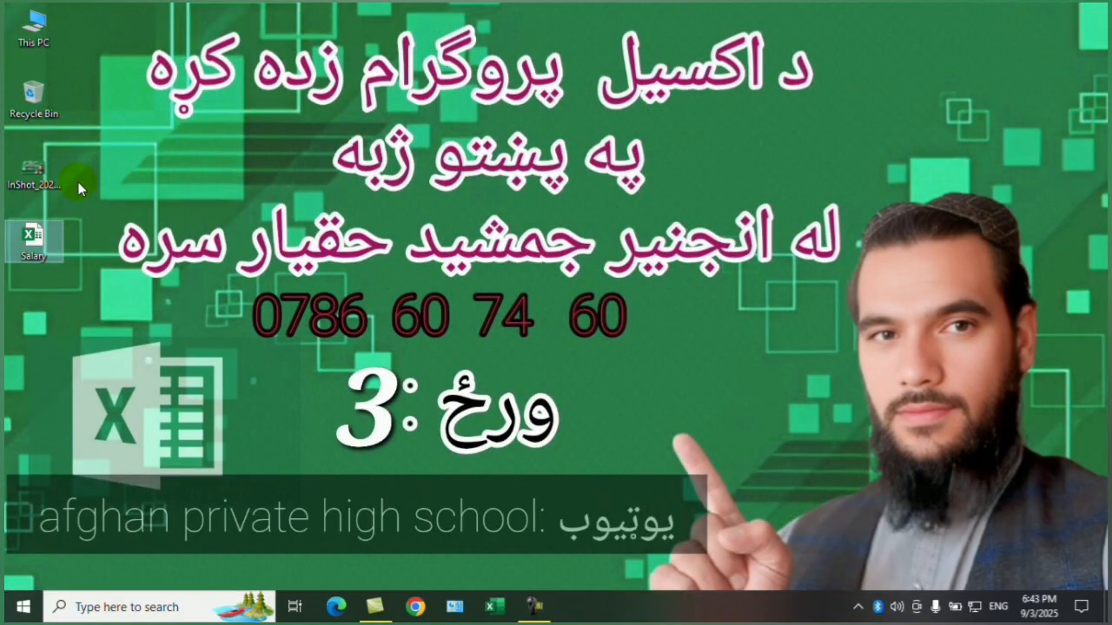
{"action": "double_click", "coordinate": [31, 239]}
{"action": "type", "text": "1"}
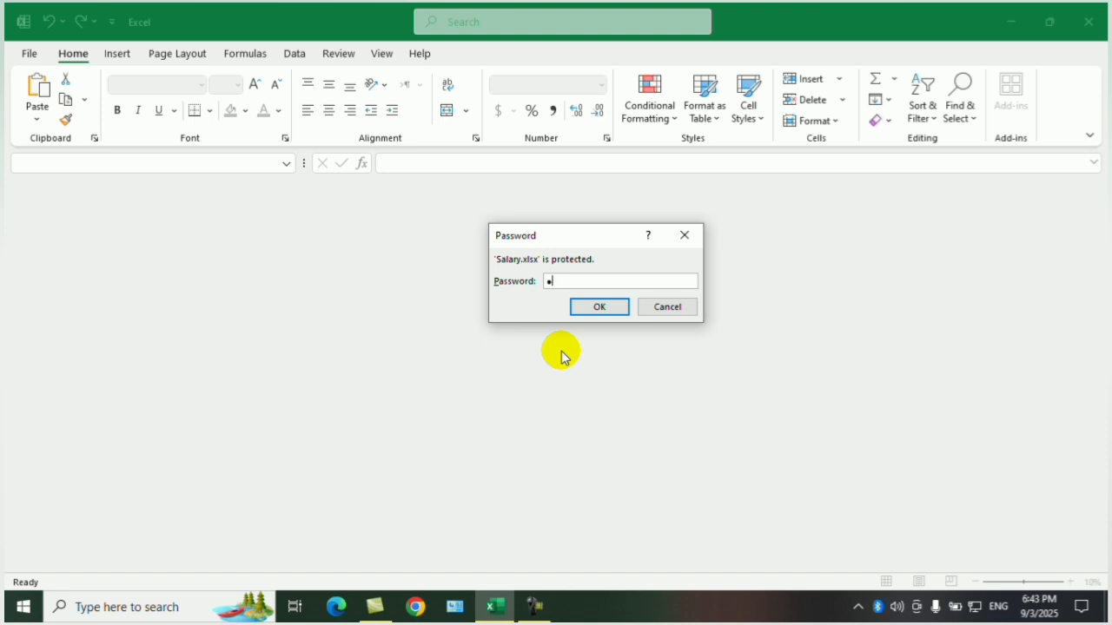
{"action": "type", "text": "23"}
{"action": "left_click", "coordinate": [610, 307]}
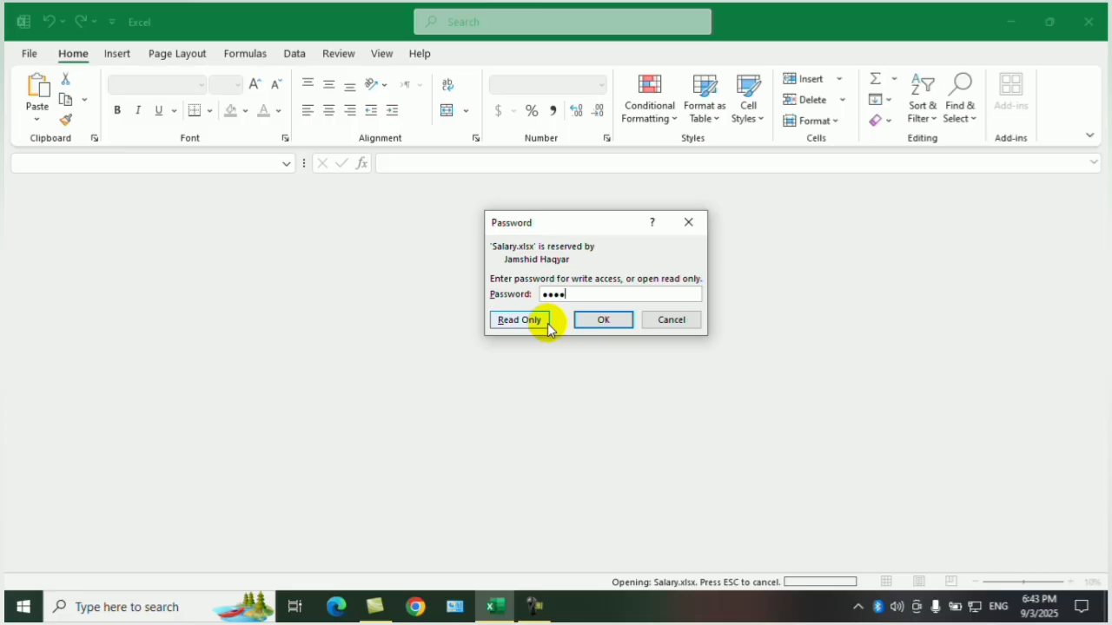
{"action": "left_click", "coordinate": [604, 320]}
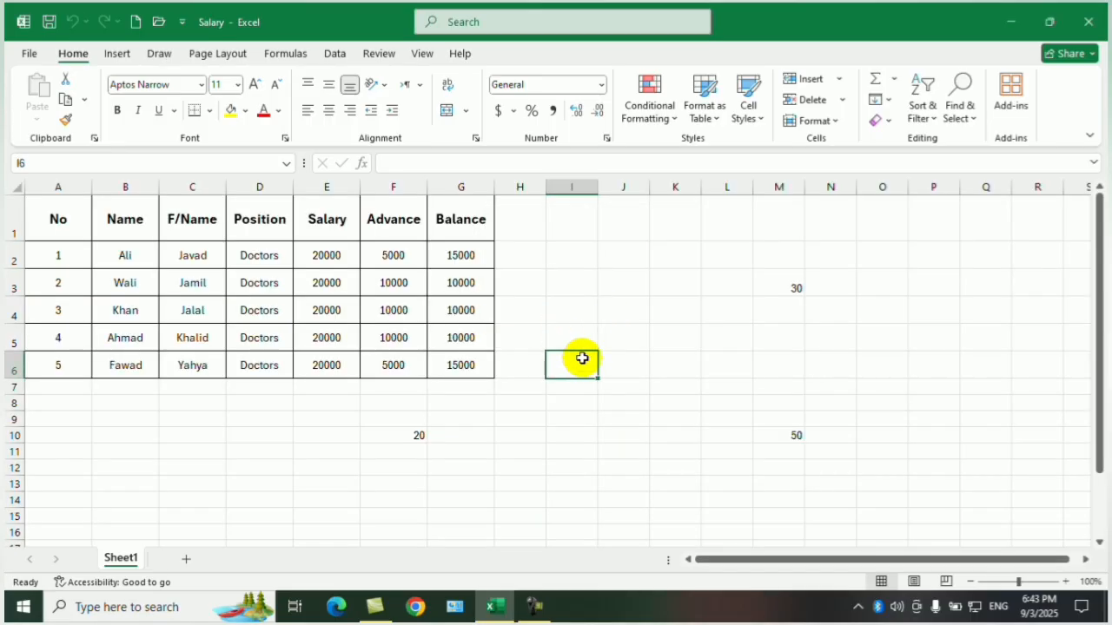
Enter a sample first name in cell I6 of the Salary sheet.
{"action": "type", "text": "Ali"}
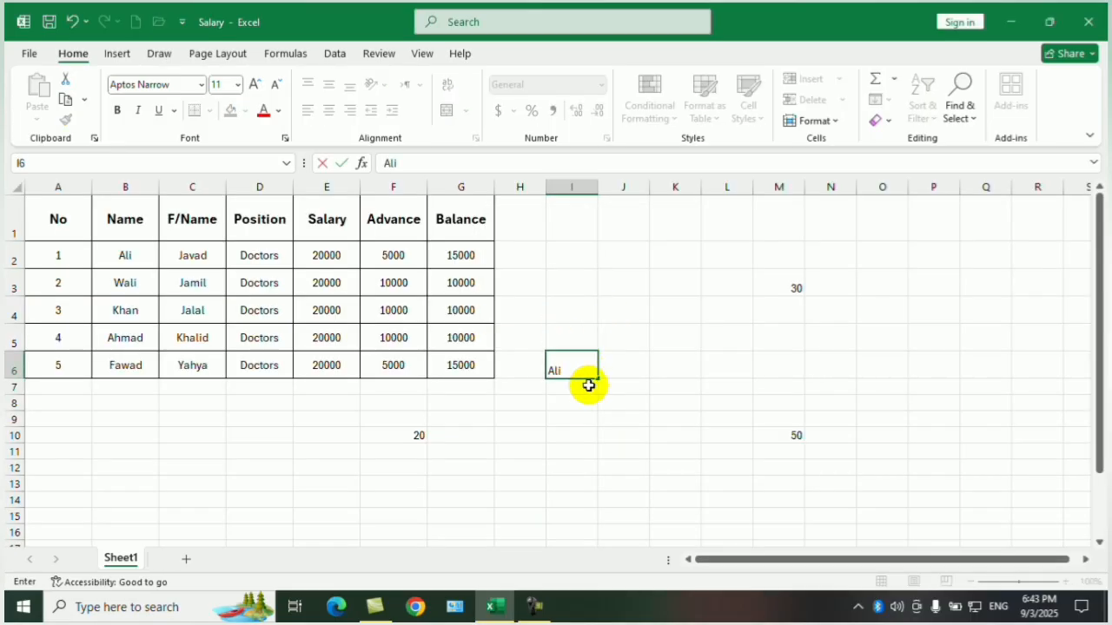
{"action": "key", "text": "Return"}
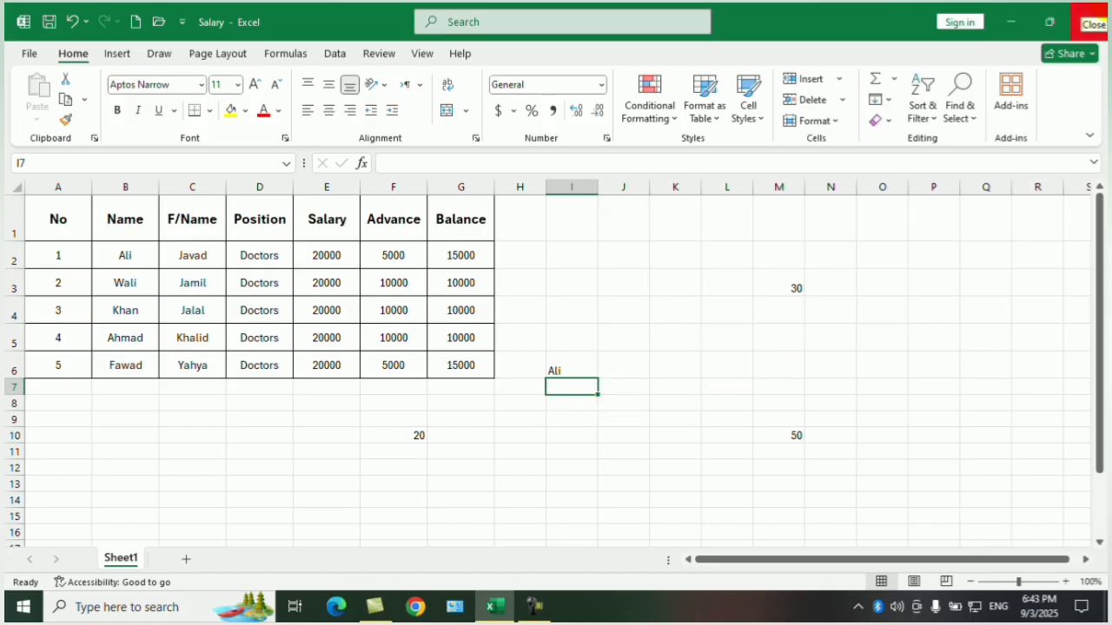
Open the general save options for saving a copy of the Salary workbook to the Desktop.
{"action": "left_click", "coordinate": [29, 53]}
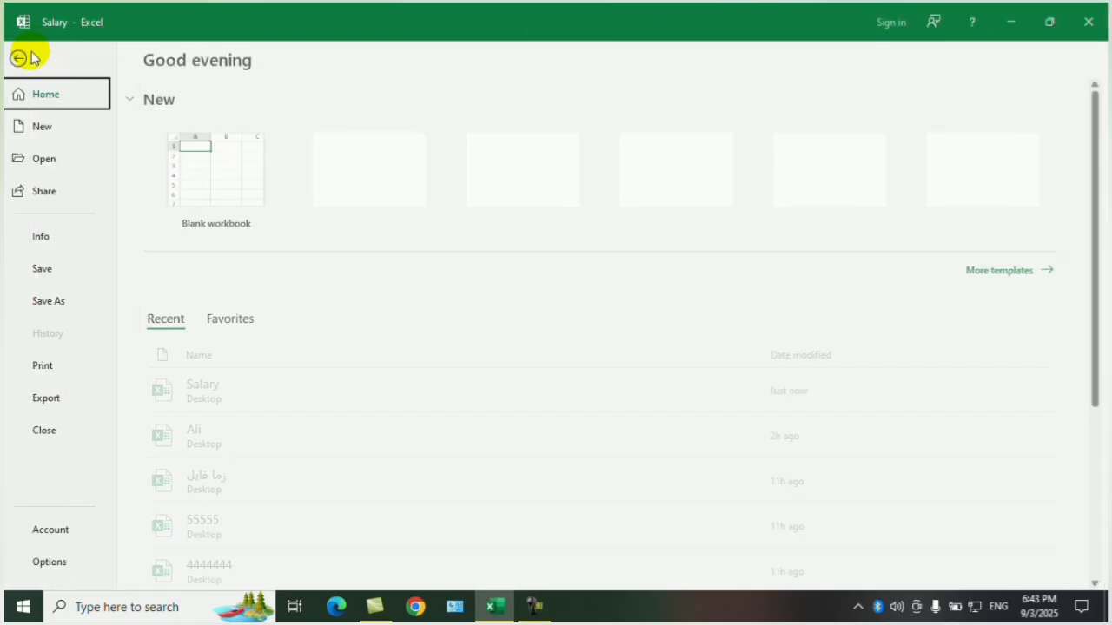
{"action": "left_click", "coordinate": [53, 237]}
{"action": "left_click", "coordinate": [192, 219]}
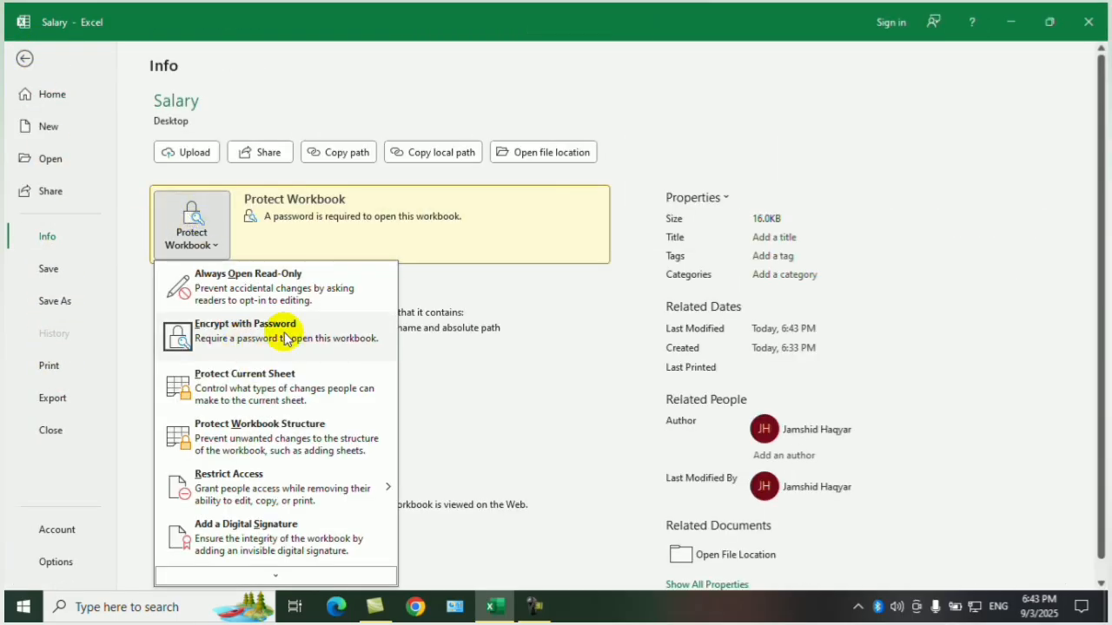
{"action": "left_click", "coordinate": [196, 221]}
{"action": "left_click", "coordinate": [56, 302]}
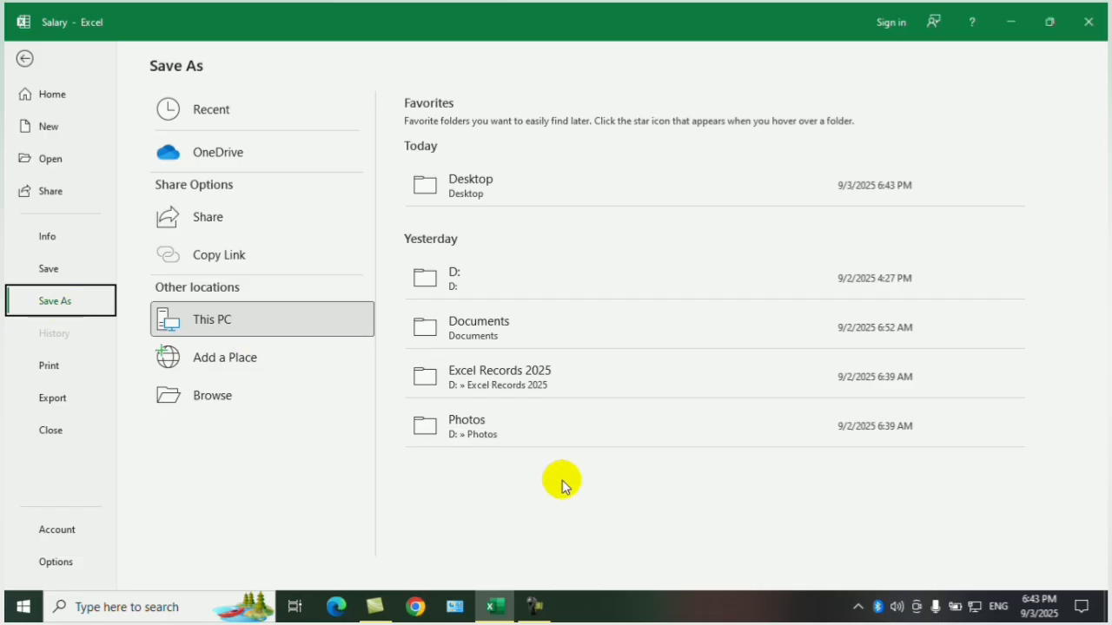
{"action": "left_click", "coordinate": [504, 425]}
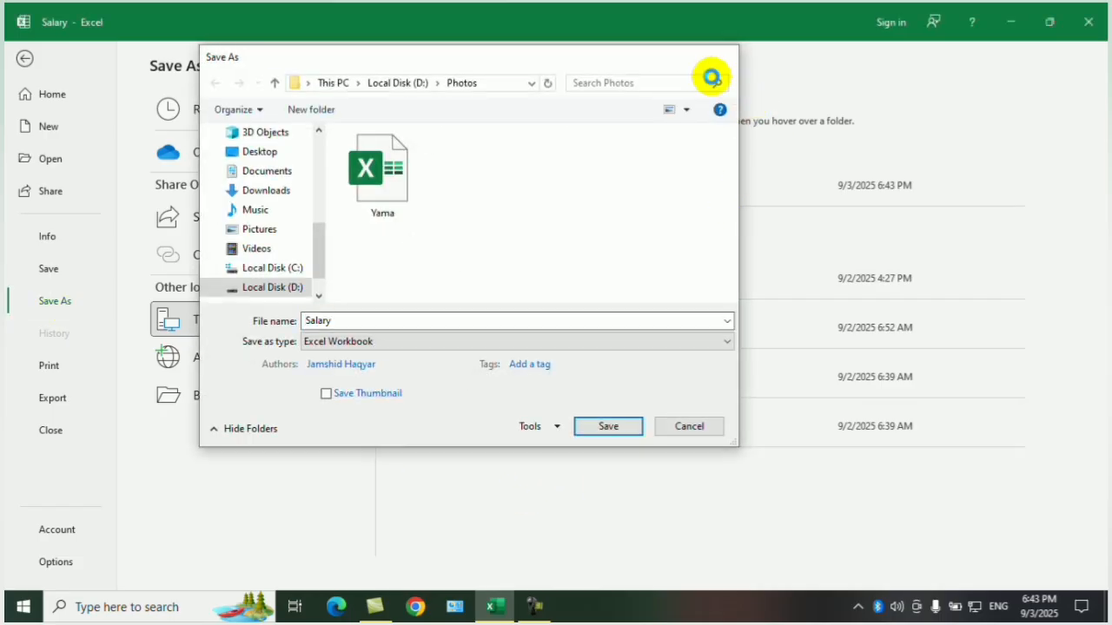
{"action": "left_click", "coordinate": [726, 57]}
{"action": "left_click", "coordinate": [195, 400]}
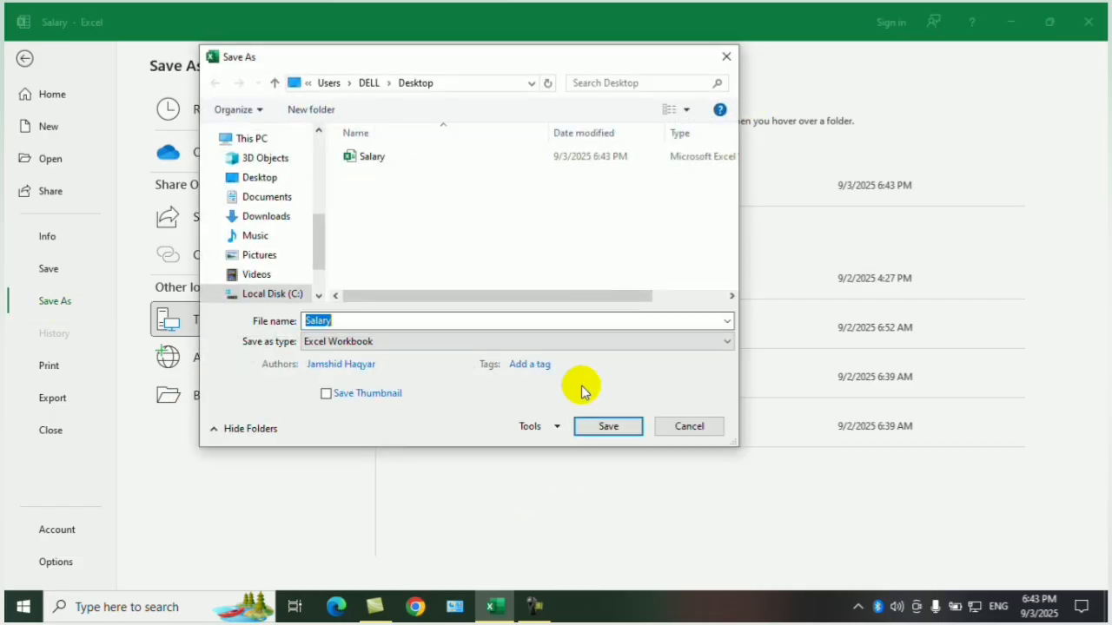
{"action": "left_click", "coordinate": [552, 427]}
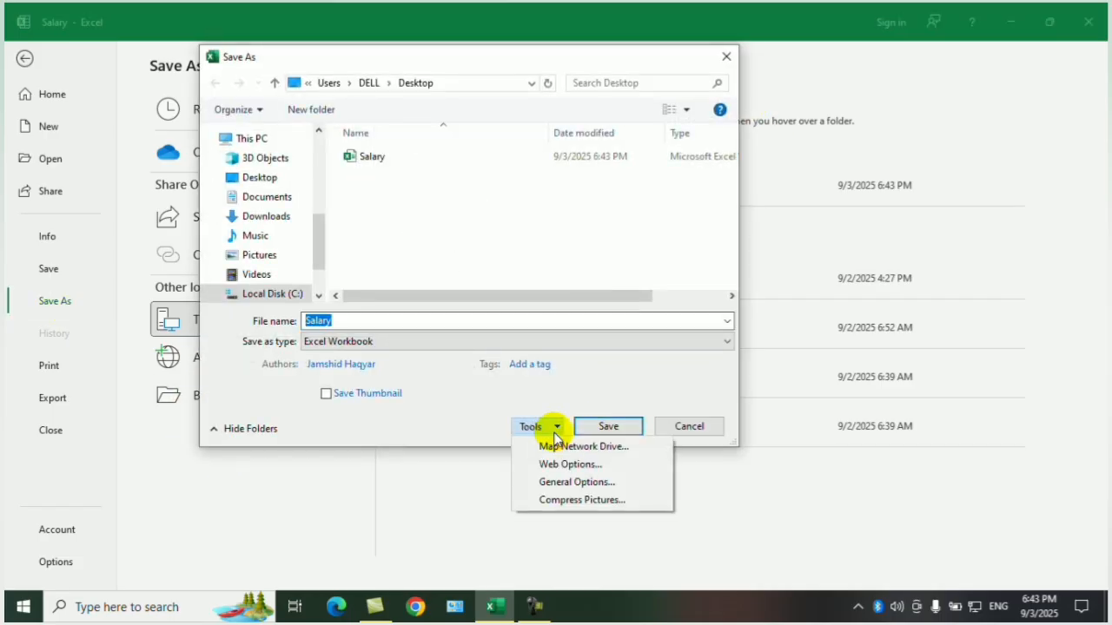
{"action": "left_click", "coordinate": [581, 483]}
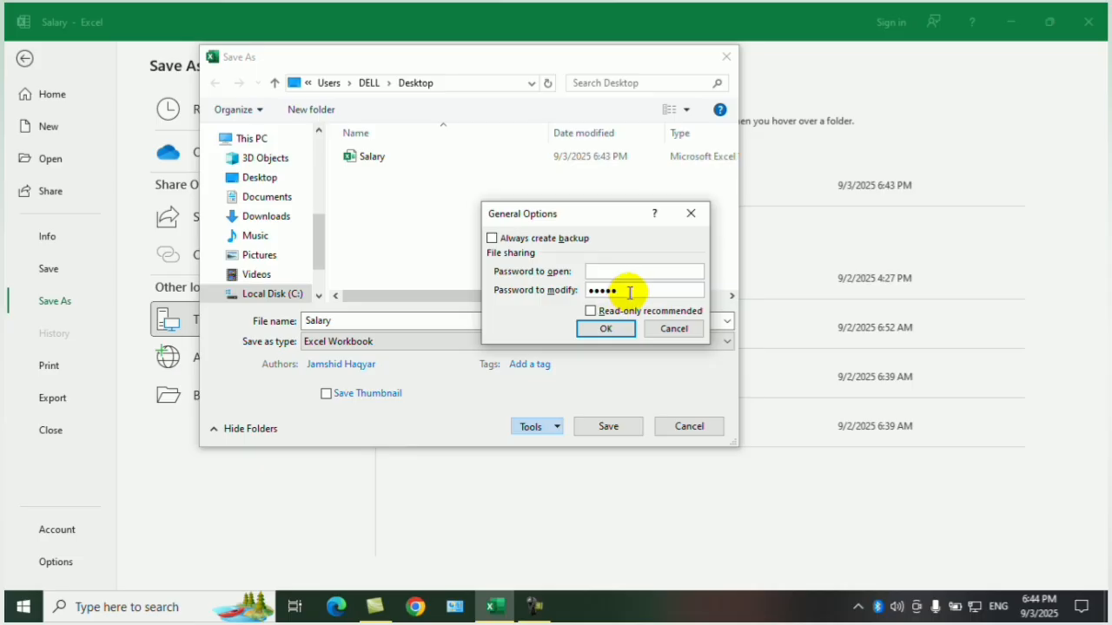
Clear the passwords to open and to modify, and save over the existing Salary workbook on the Desktop.
{"action": "left_click_drag", "start_coordinate": [630, 293], "coordinate": [497, 287]}
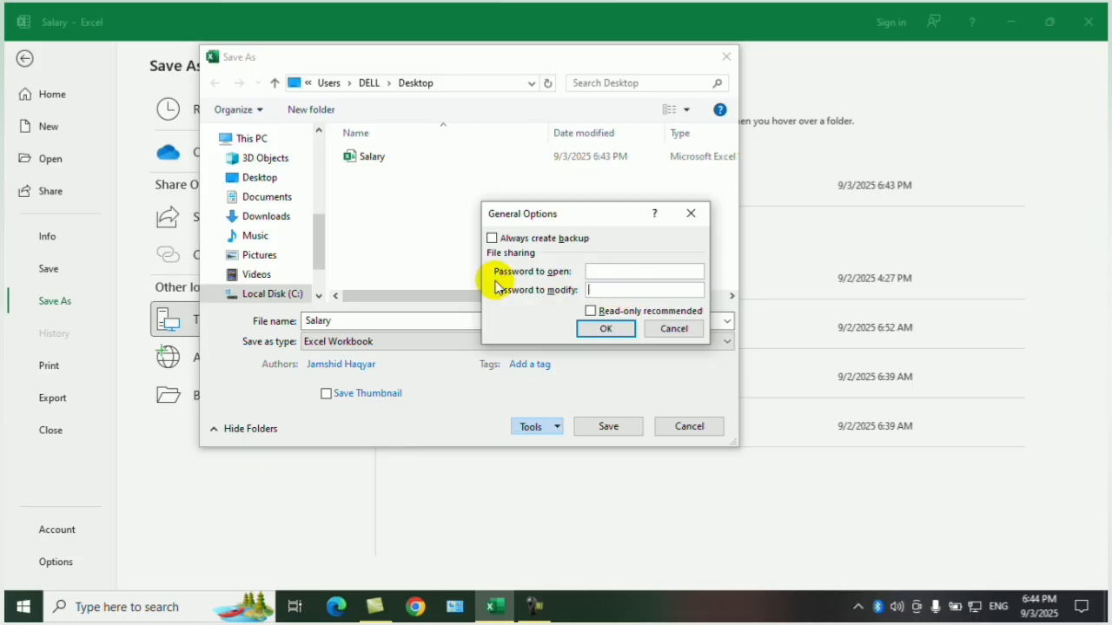
{"action": "left_click", "coordinate": [581, 330]}
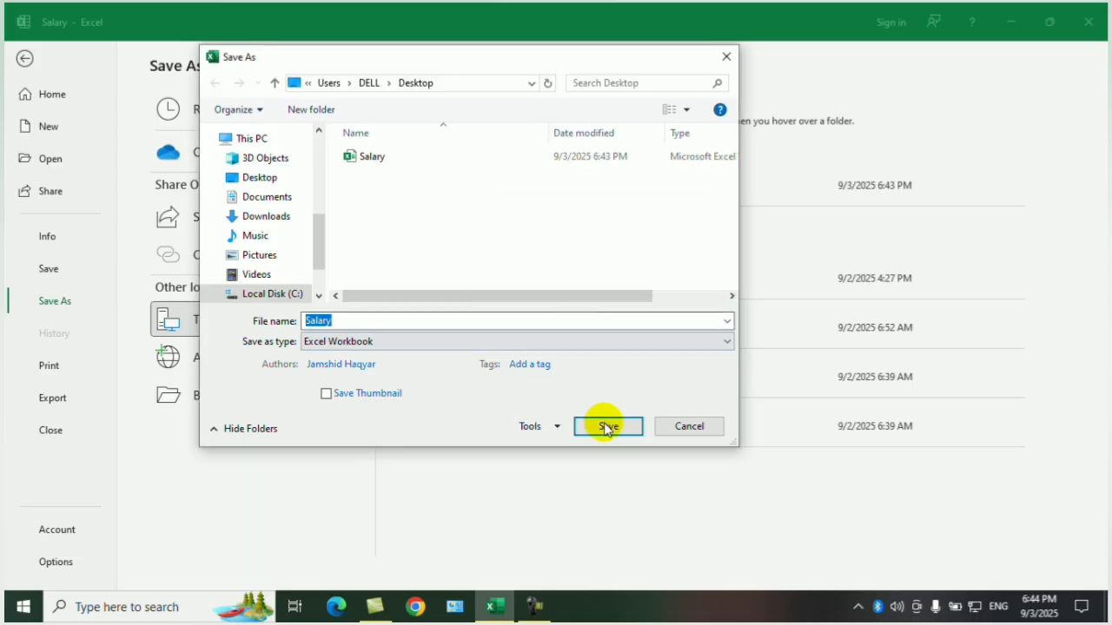
{"action": "left_click", "coordinate": [606, 425]}
{"action": "left_click", "coordinate": [606, 305]}
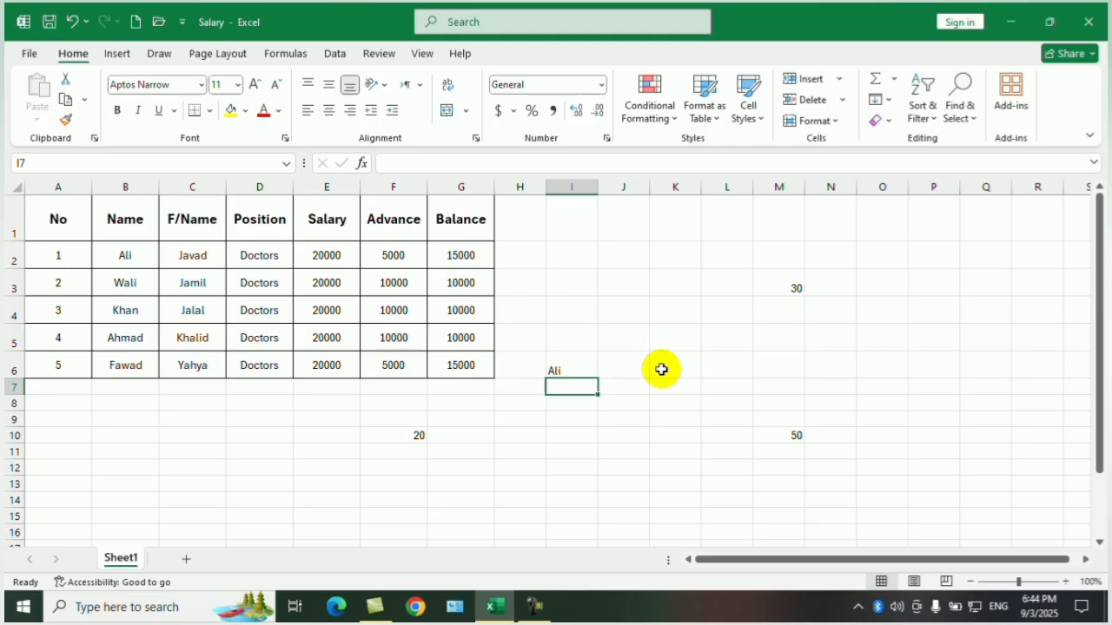
Protect the current sheet with an unprotect password, allowing only selection of locked and unlocked cells, and re-enter the password to confirm.
{"action": "left_click", "coordinate": [728, 310]}
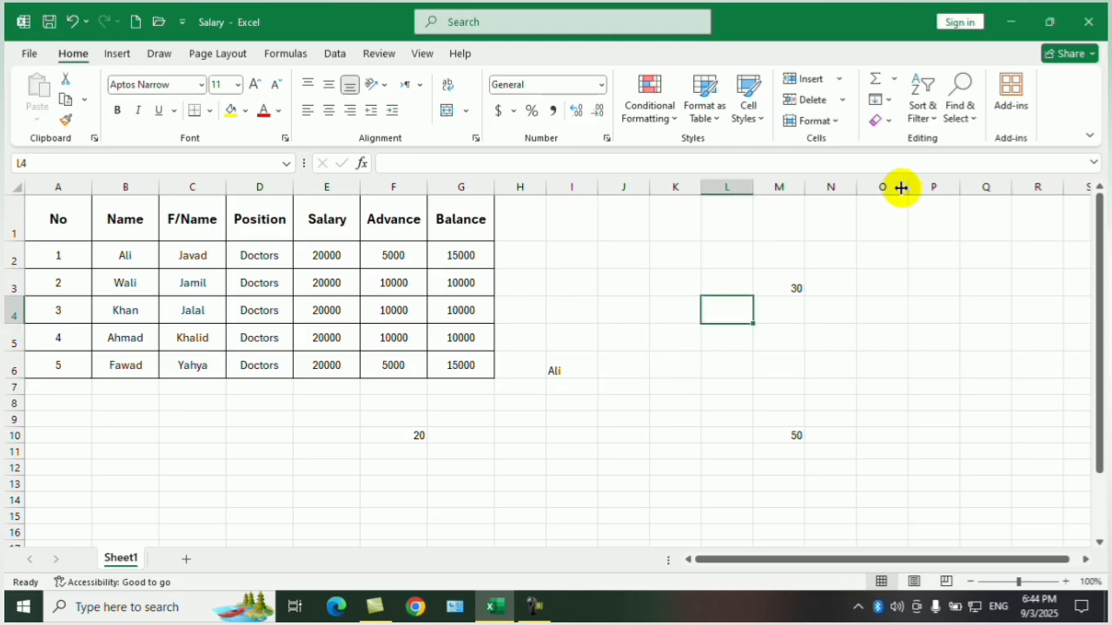
{"action": "left_click", "coordinate": [27, 54]}
{"action": "left_click", "coordinate": [54, 237]}
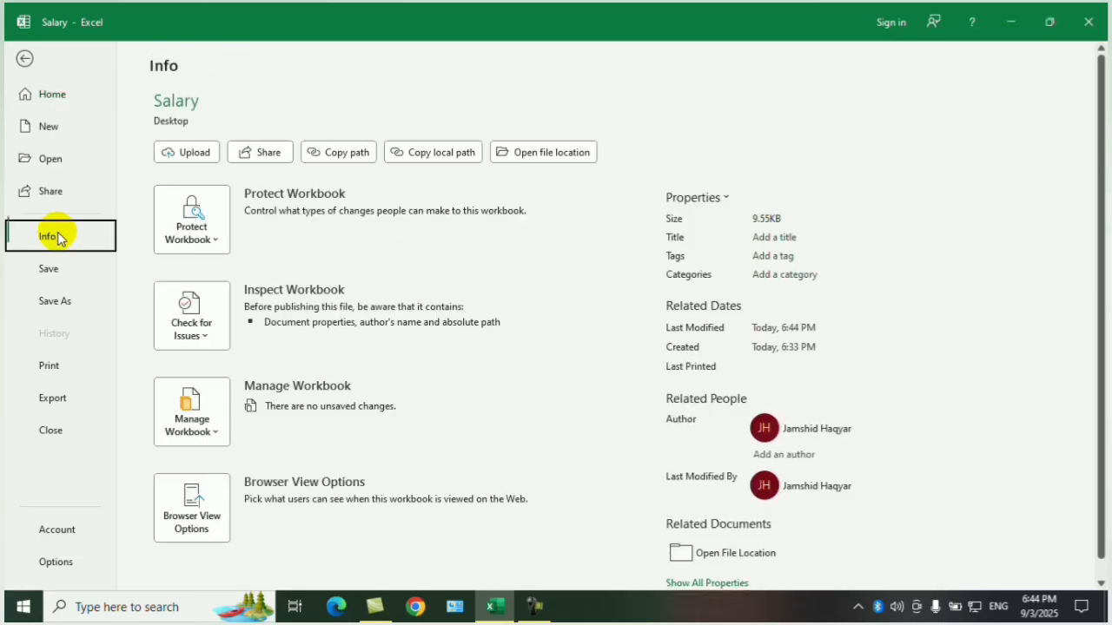
{"action": "left_click", "coordinate": [217, 219]}
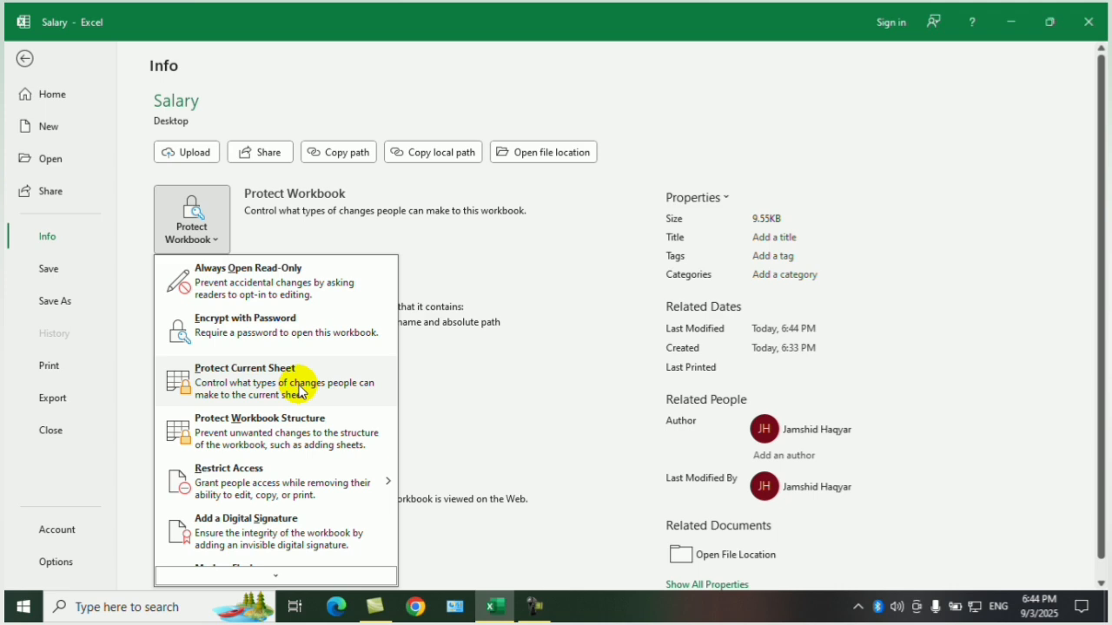
{"action": "left_click", "coordinate": [311, 379]}
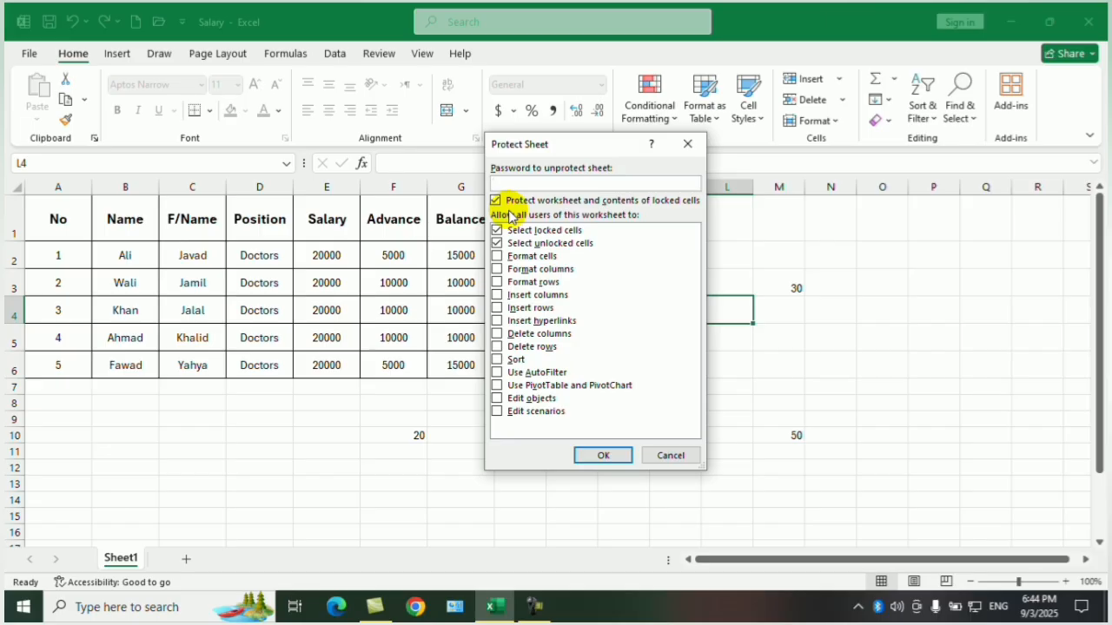
{"action": "type", "text": "12"}
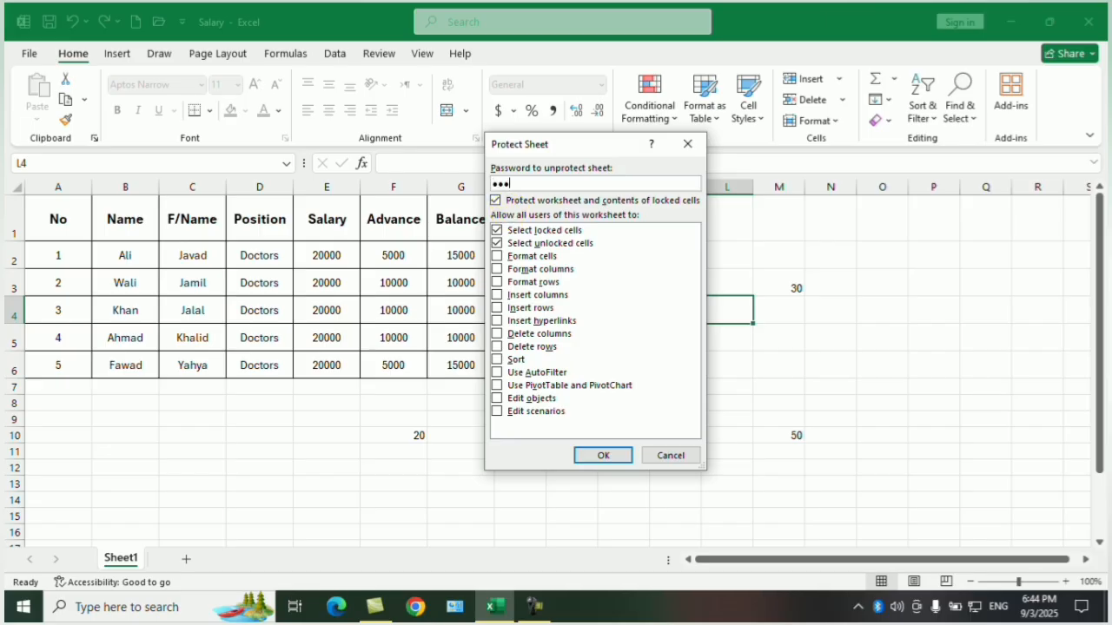
{"action": "type", "text": "345"}
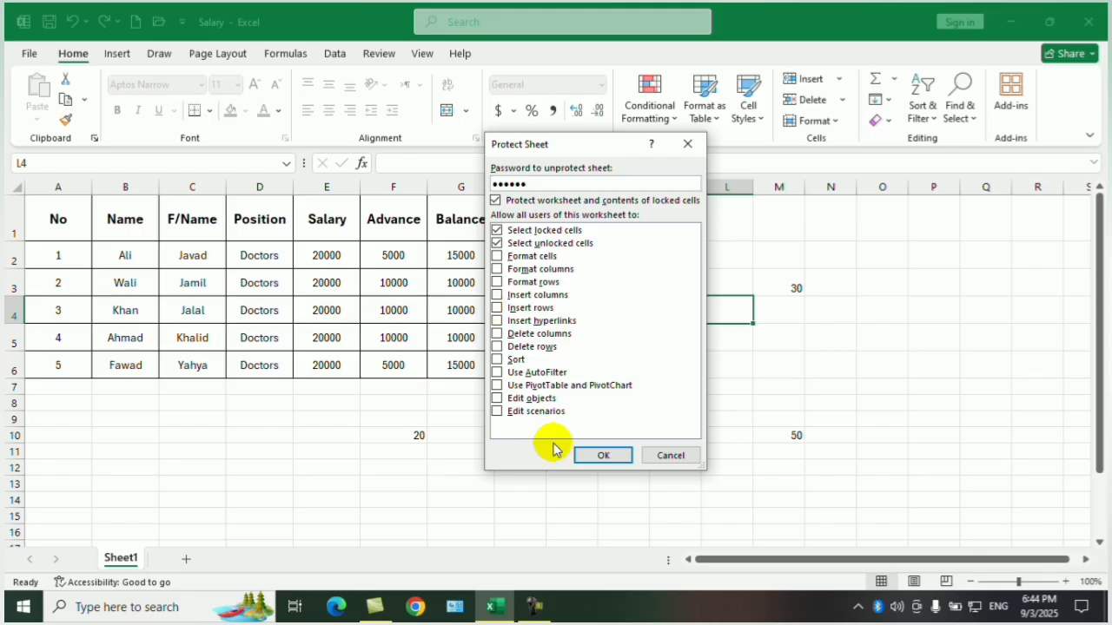
{"action": "left_click", "coordinate": [615, 456]}
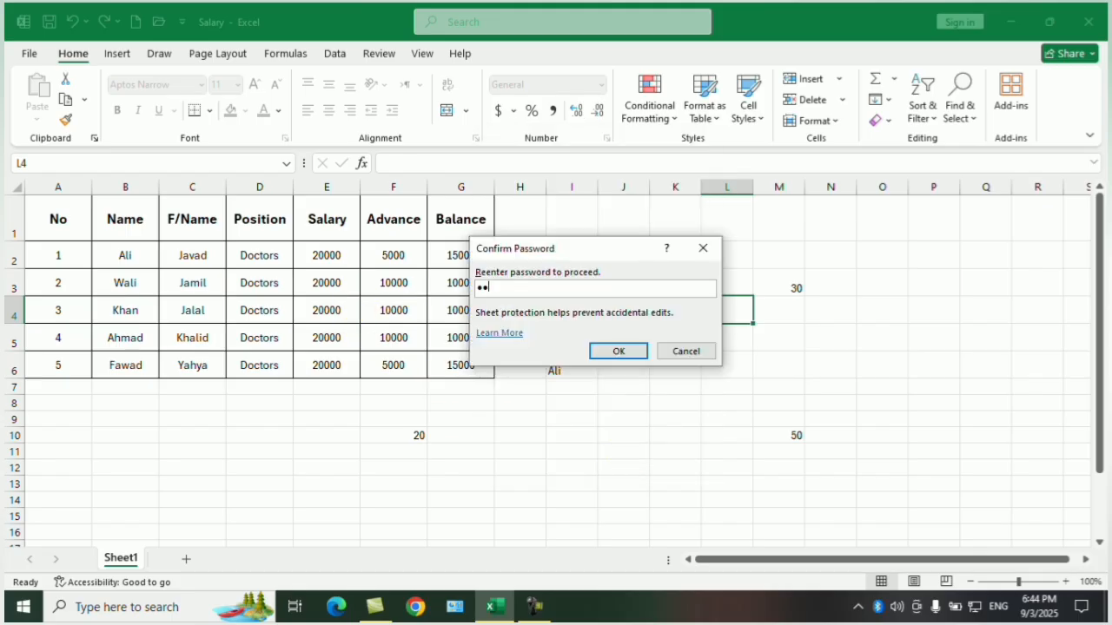
{"action": "type", "text": "12345"}
{"action": "left_click", "coordinate": [618, 350]}
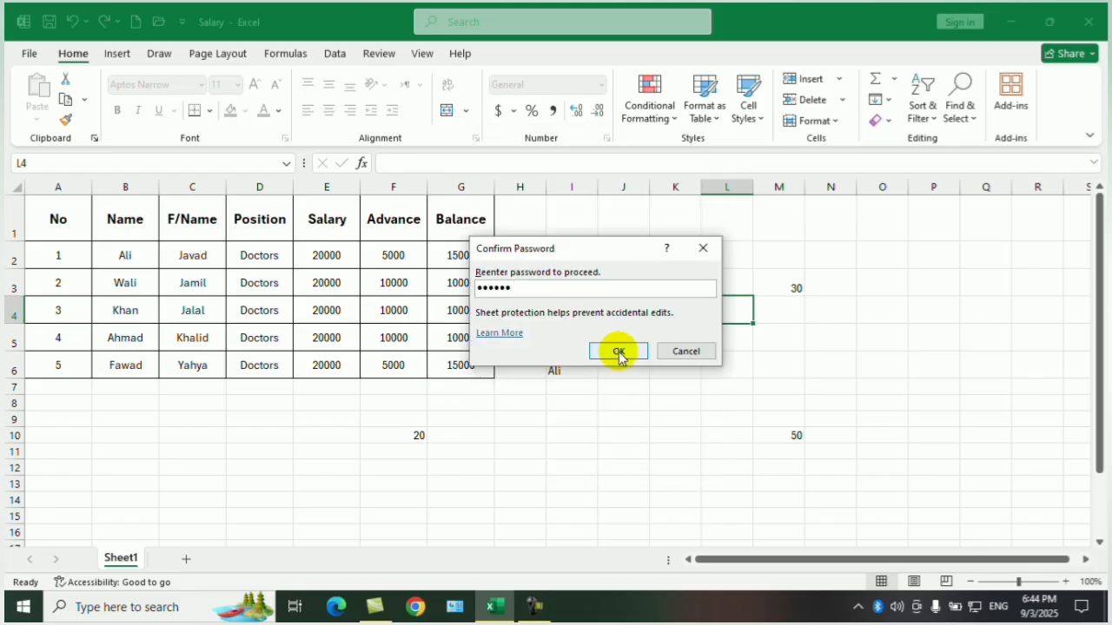
Save and close the protected Salary workbook, and reopen it from the desktop.
{"action": "left_click", "coordinate": [628, 296]}
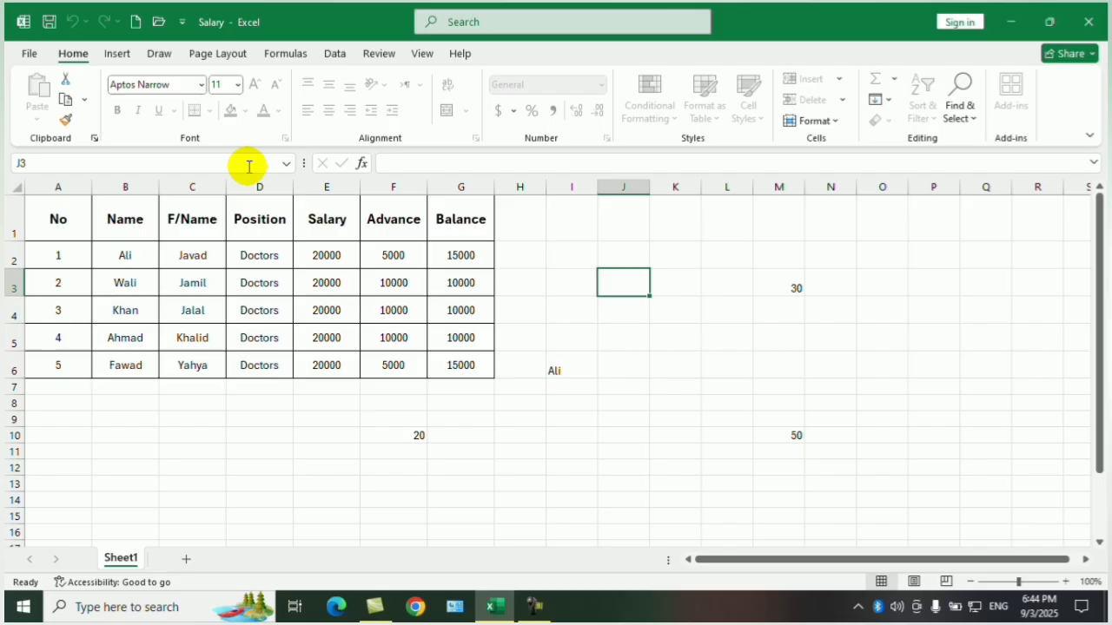
{"action": "left_click", "coordinate": [47, 22]}
{"action": "left_click", "coordinate": [1091, 21]}
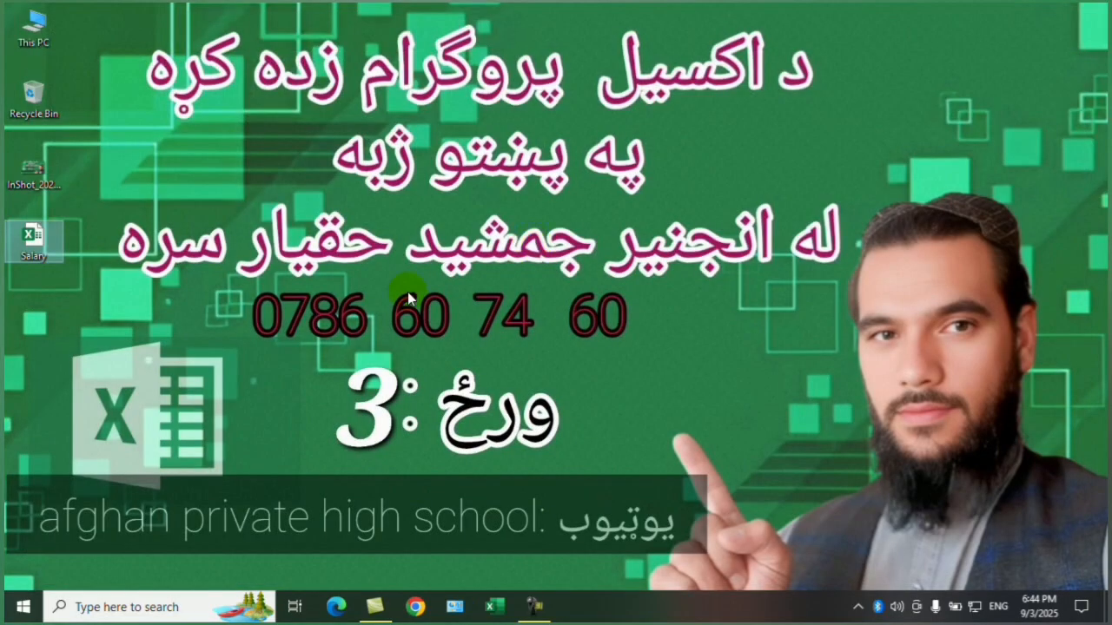
{"action": "double_click", "coordinate": [61, 228]}
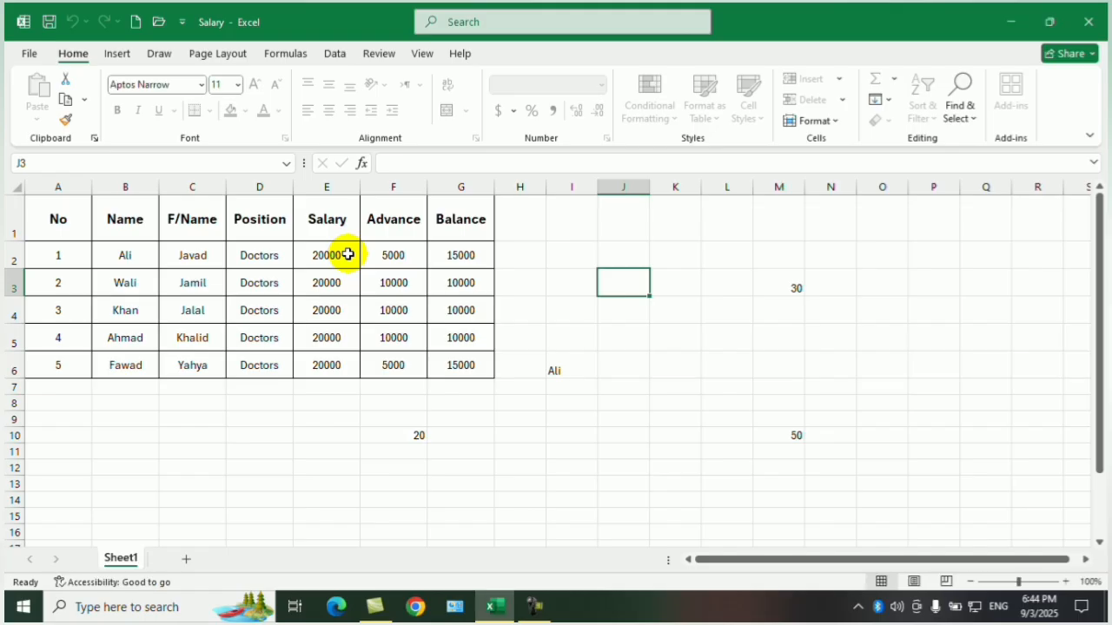
Select several cell ranges beside the table and try to clear the contents of J4:K7 on the protected sheet.
{"action": "left_click", "coordinate": [587, 339]}
{"action": "left_click_drag", "start_coordinate": [711, 286], "coordinate": [720, 430]}
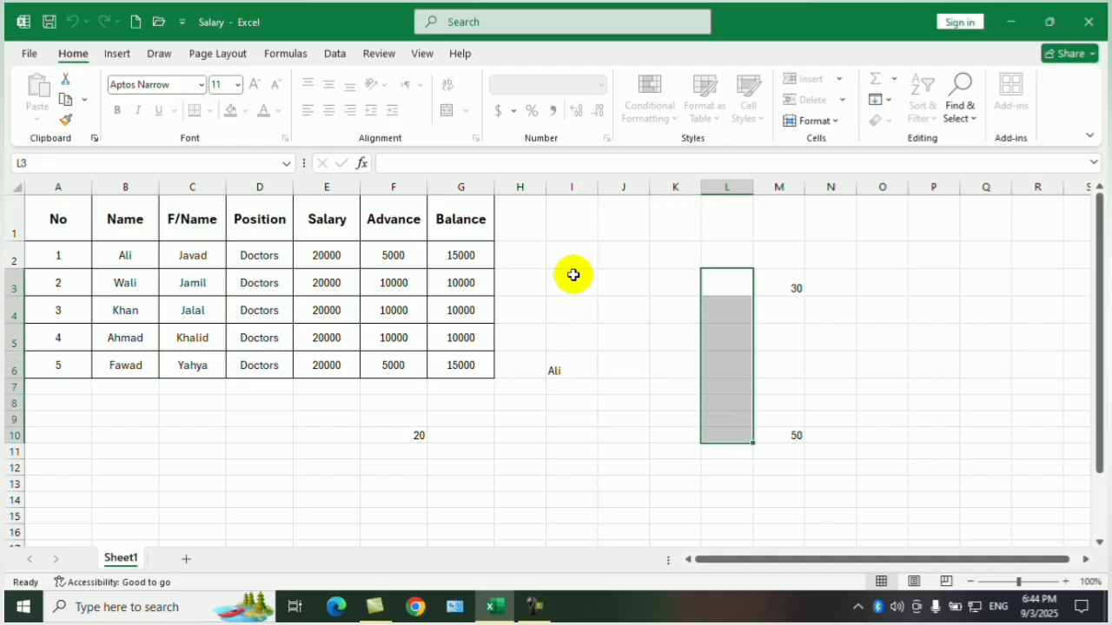
{"action": "left_click_drag", "start_coordinate": [574, 276], "coordinate": [635, 371]}
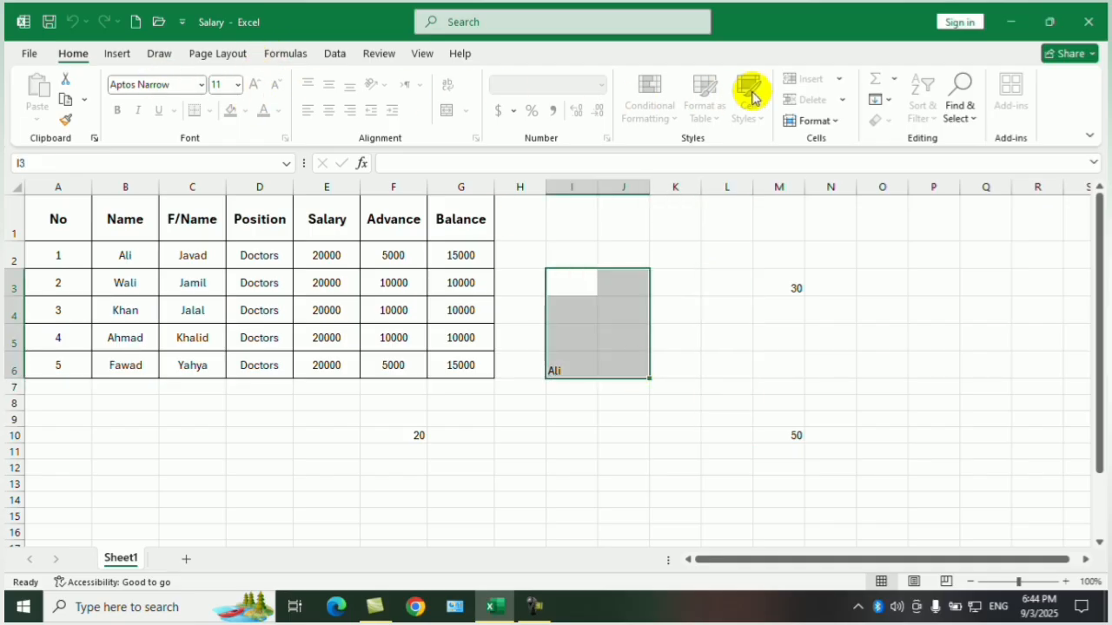
{"action": "left_click_drag", "start_coordinate": [629, 314], "coordinate": [680, 389]}
{"action": "key", "text": "Delete"}
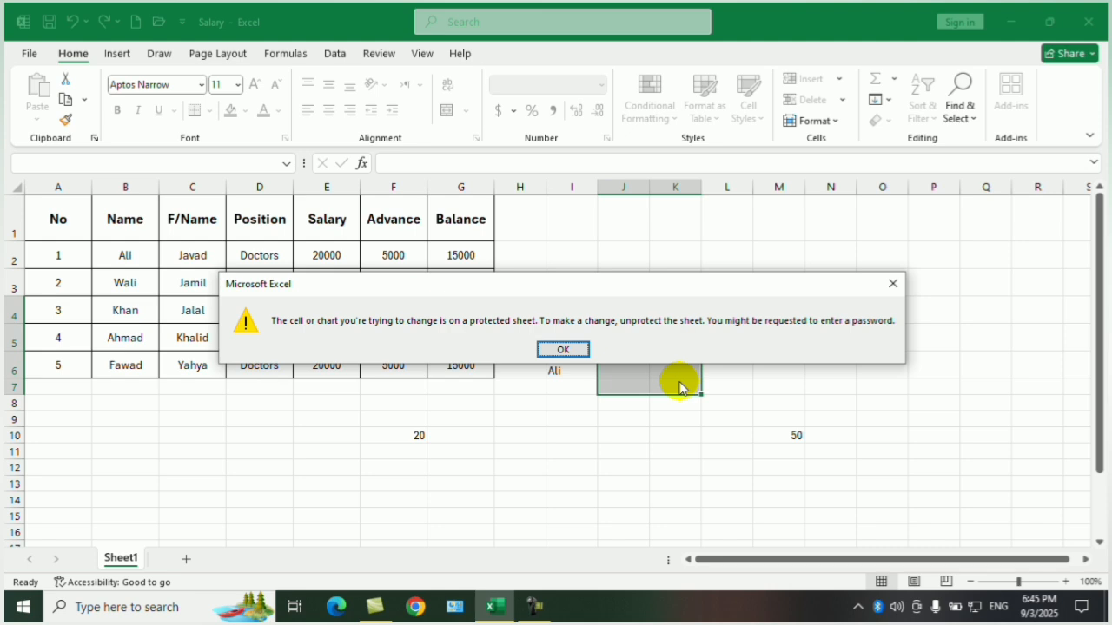
{"action": "key", "text": "Return"}
Check which editing commands are available for row 4 and column D on the protected sheet.
{"action": "right_click", "coordinate": [10, 310]}
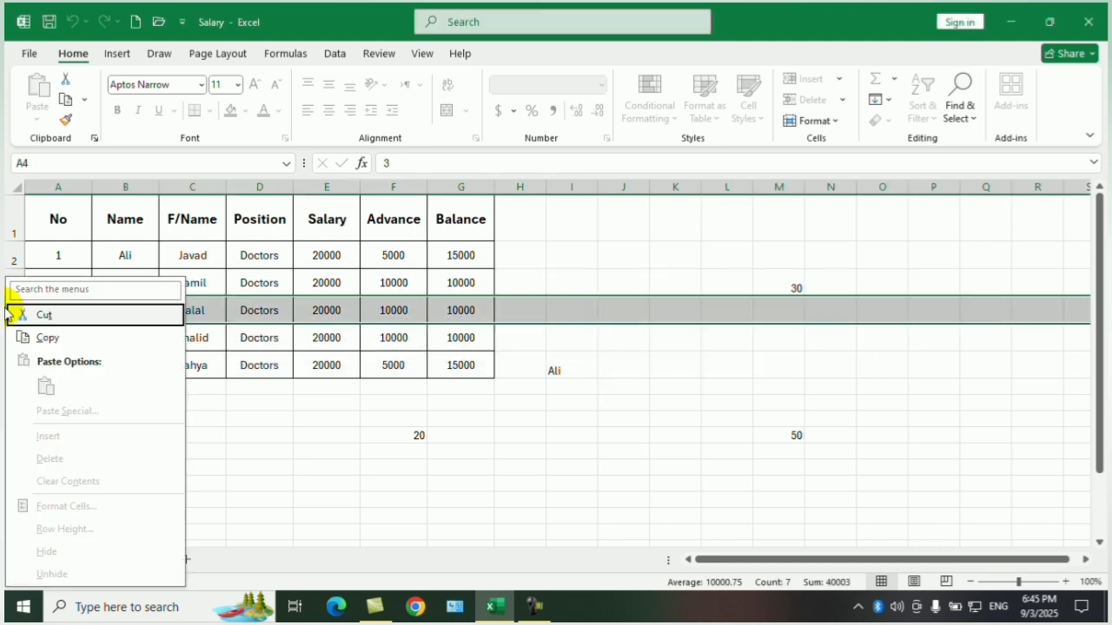
{"action": "left_click", "coordinate": [429, 430]}
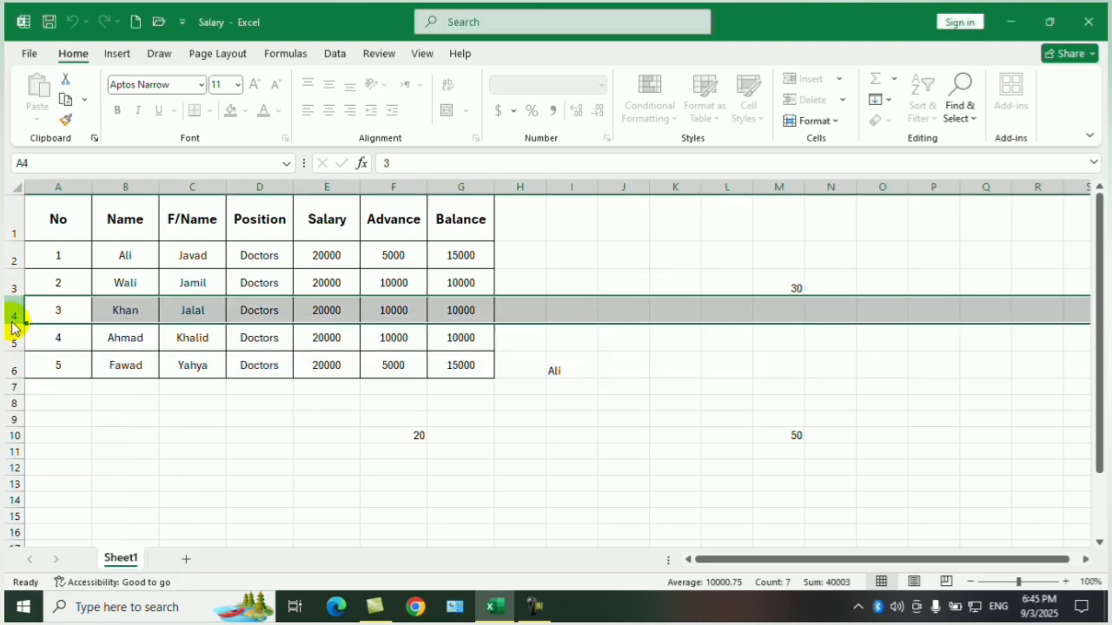
{"action": "right_click", "coordinate": [13, 328]}
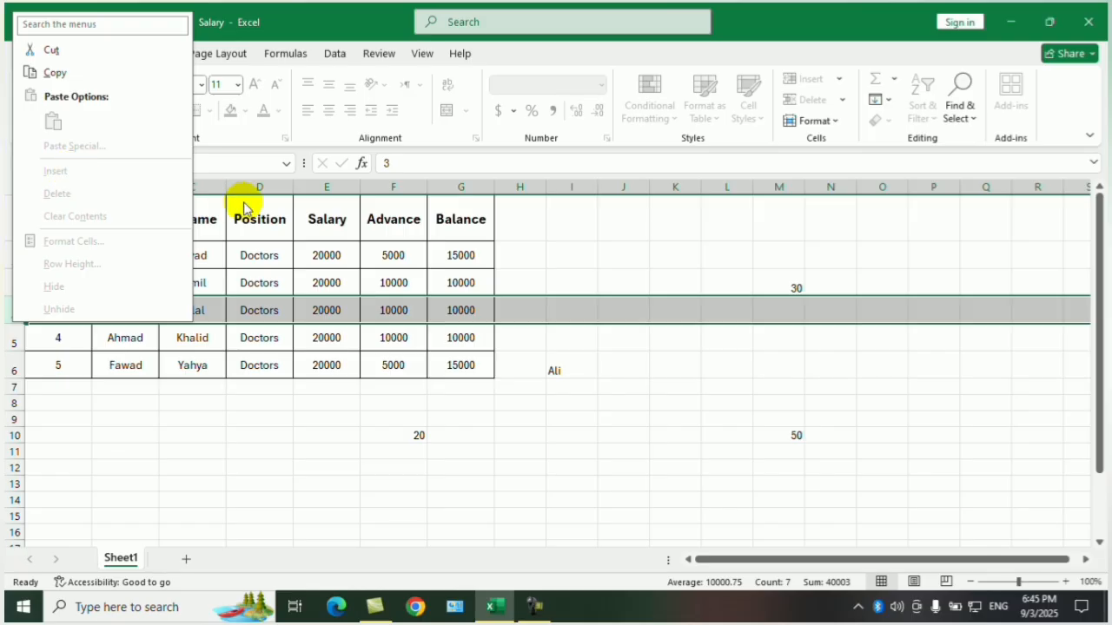
{"action": "left_click", "coordinate": [284, 177]}
{"action": "right_click", "coordinate": [278, 187]}
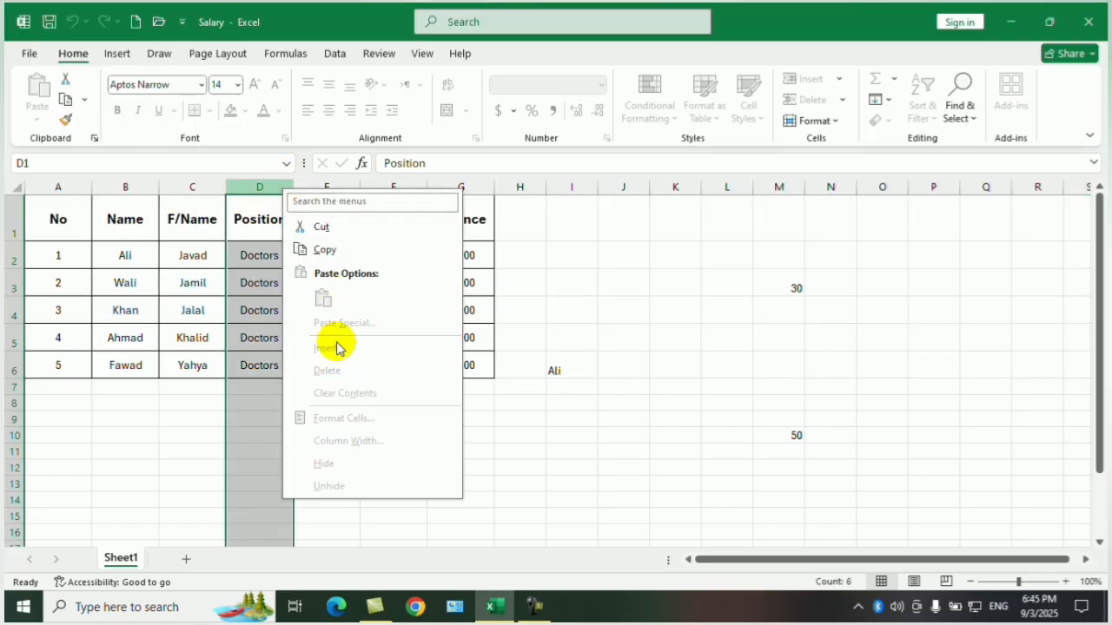
{"action": "left_click", "coordinate": [663, 315]}
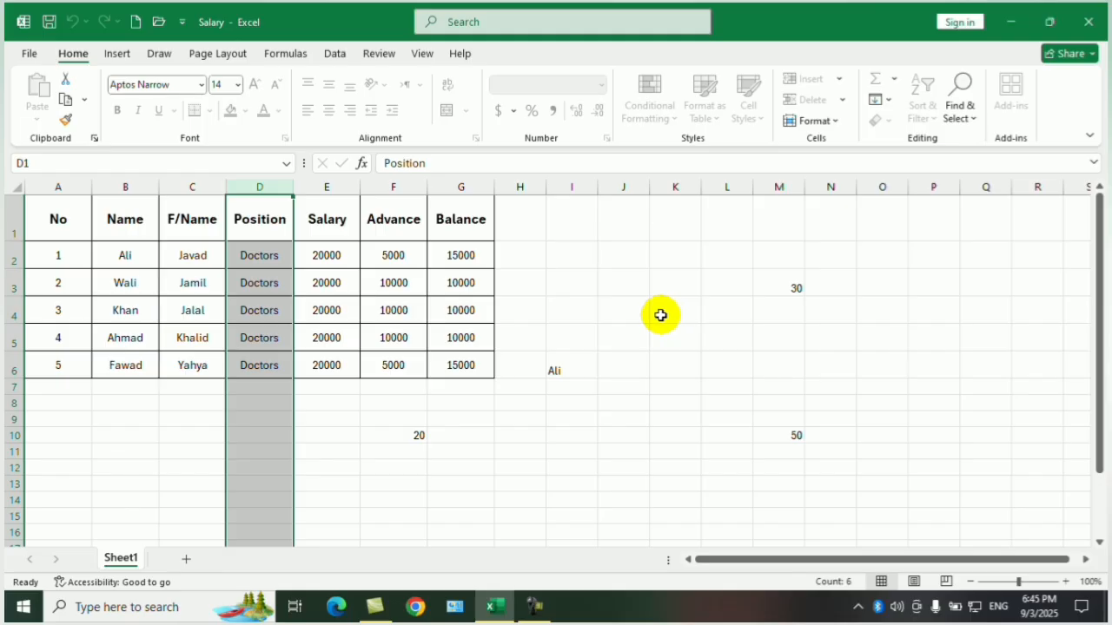
Review the workbook's protection status and the available protection options, and return to the sheet.
{"action": "left_click", "coordinate": [29, 55]}
{"action": "left_click", "coordinate": [54, 239]}
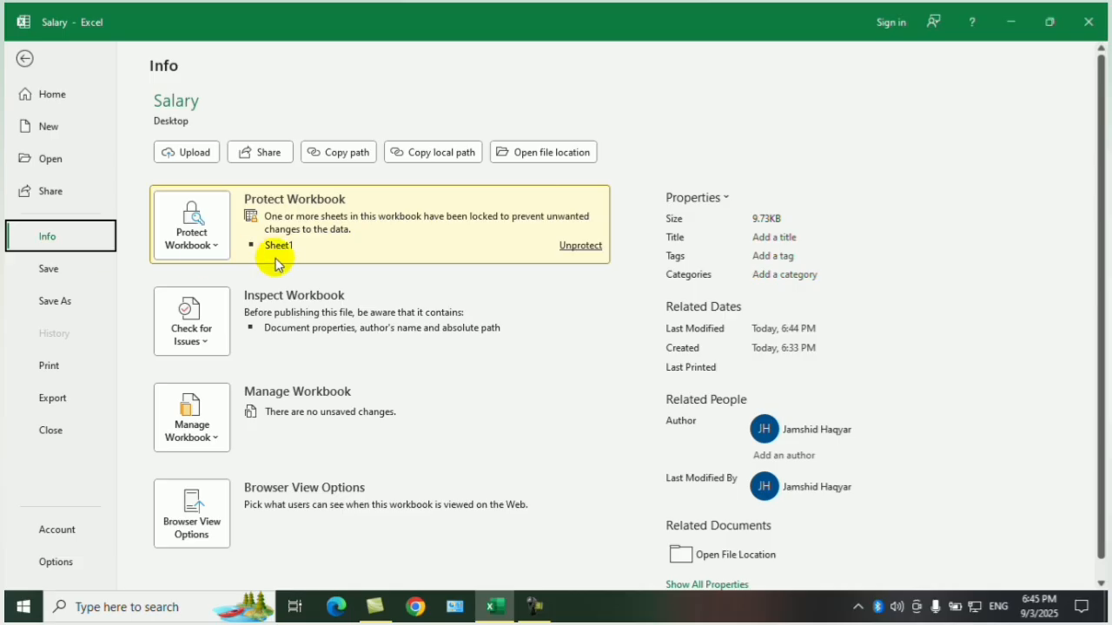
{"action": "left_click", "coordinate": [213, 240]}
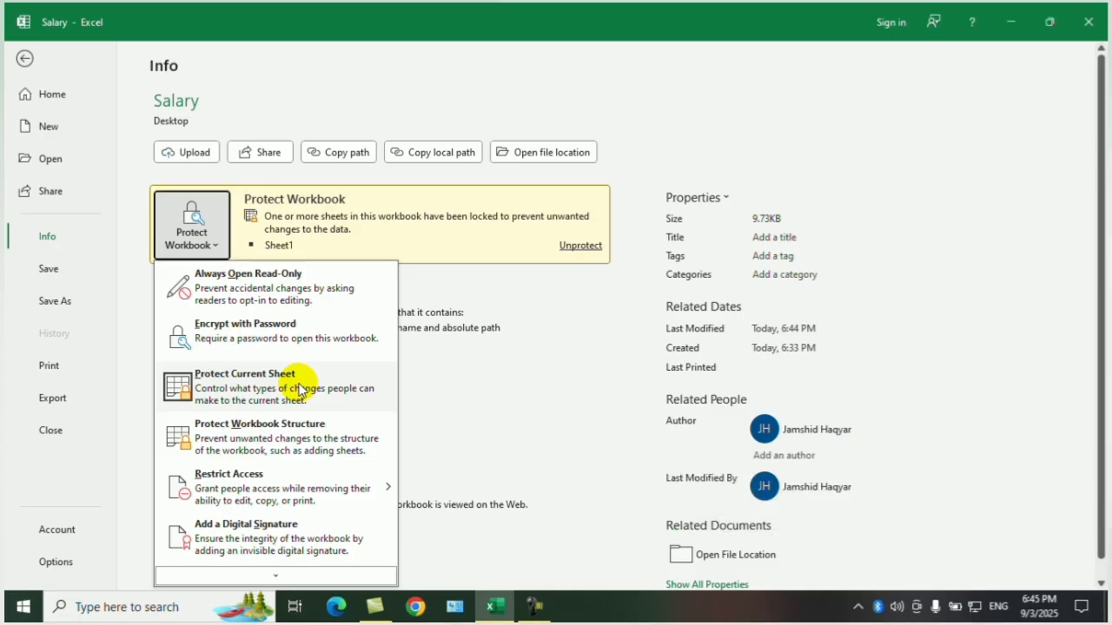
{"action": "left_click", "coordinate": [24, 58]}
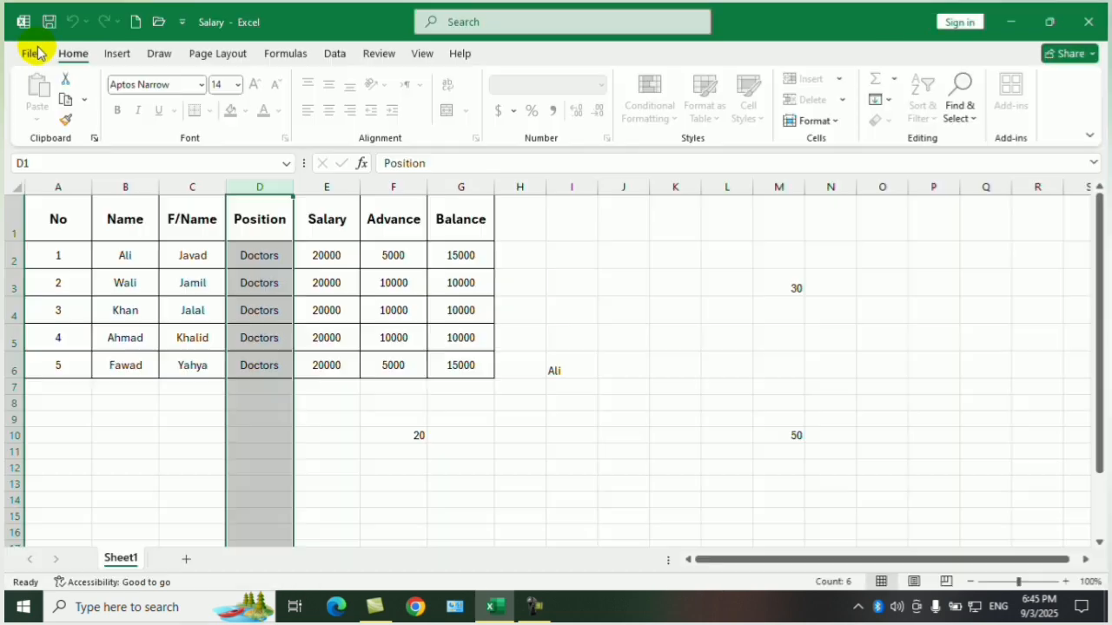
Select columns I through N and check which editing commands are available for them.
{"action": "left_click", "coordinate": [633, 412]}
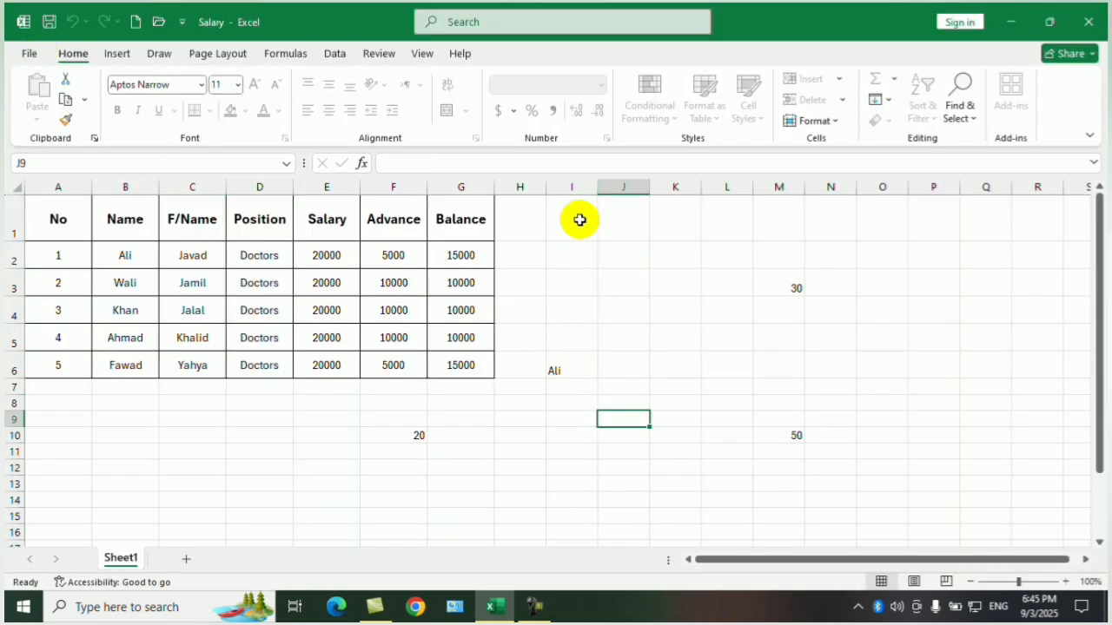
{"action": "left_click_drag", "start_coordinate": [568, 178], "coordinate": [808, 216]}
{"action": "right_click", "coordinate": [786, 231]}
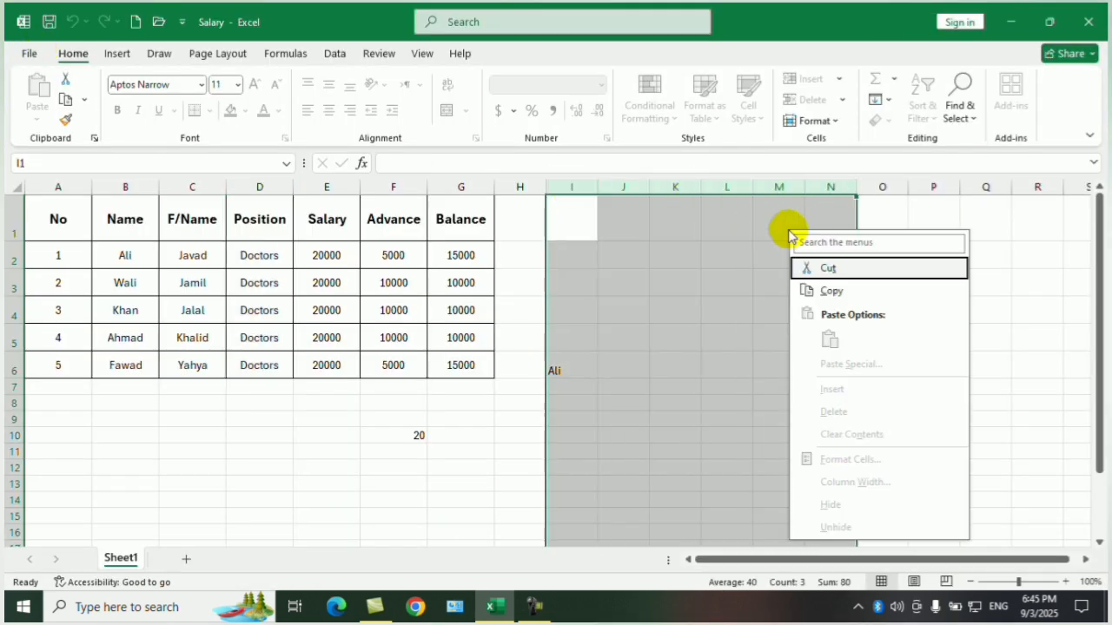
{"action": "key", "text": "Escape"}
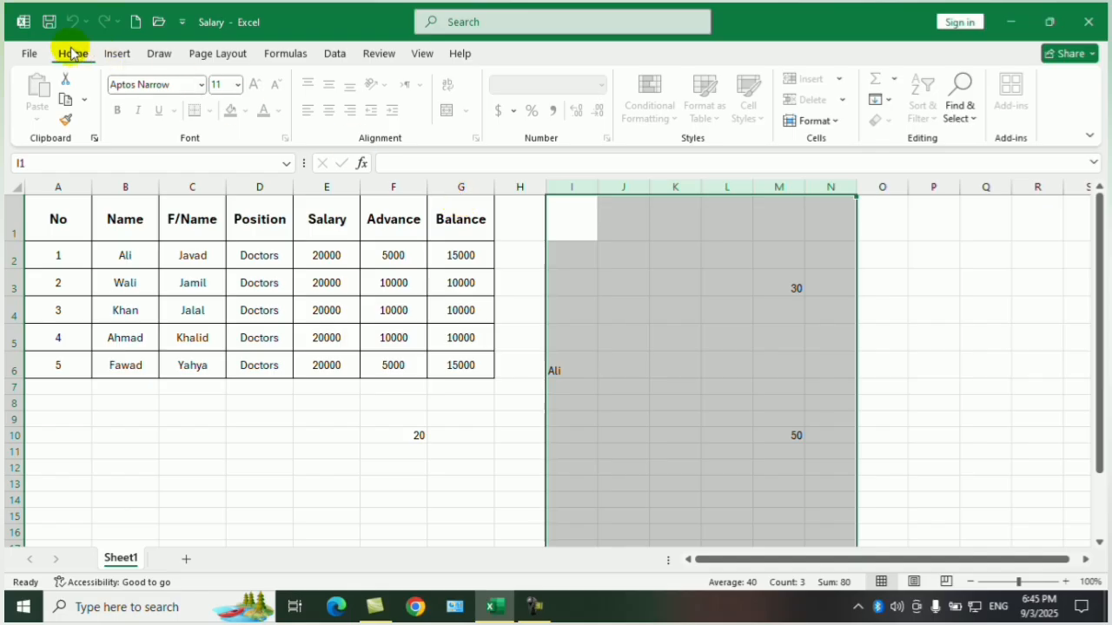
Remove the protection from Sheet1 by entering the sheet protection password.
{"action": "left_click", "coordinate": [29, 54]}
{"action": "left_click", "coordinate": [65, 236]}
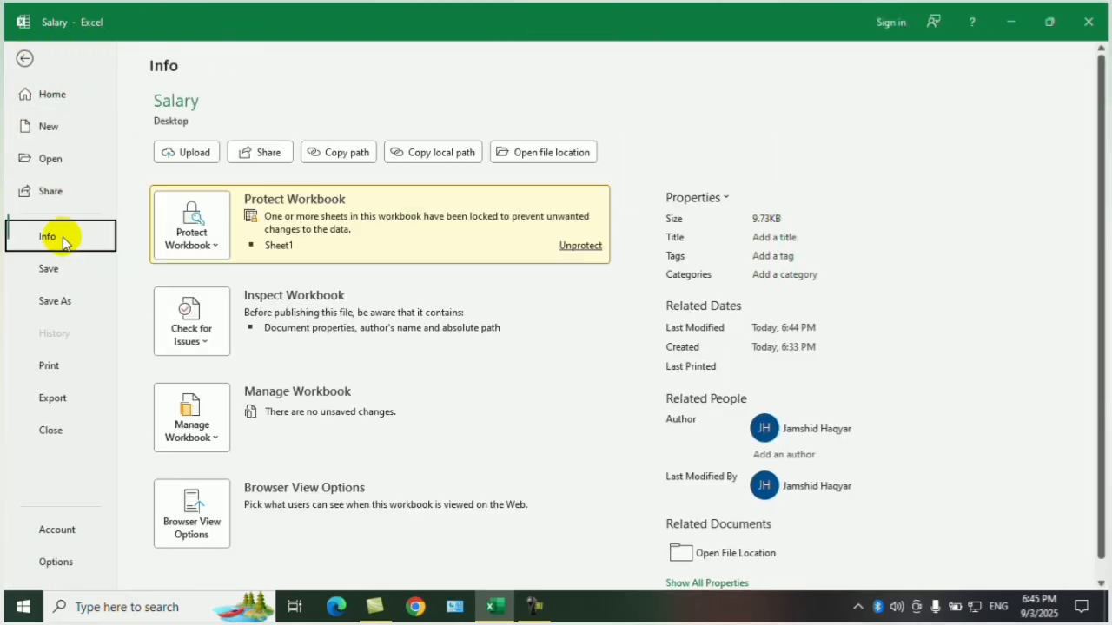
{"action": "left_click", "coordinate": [218, 247]}
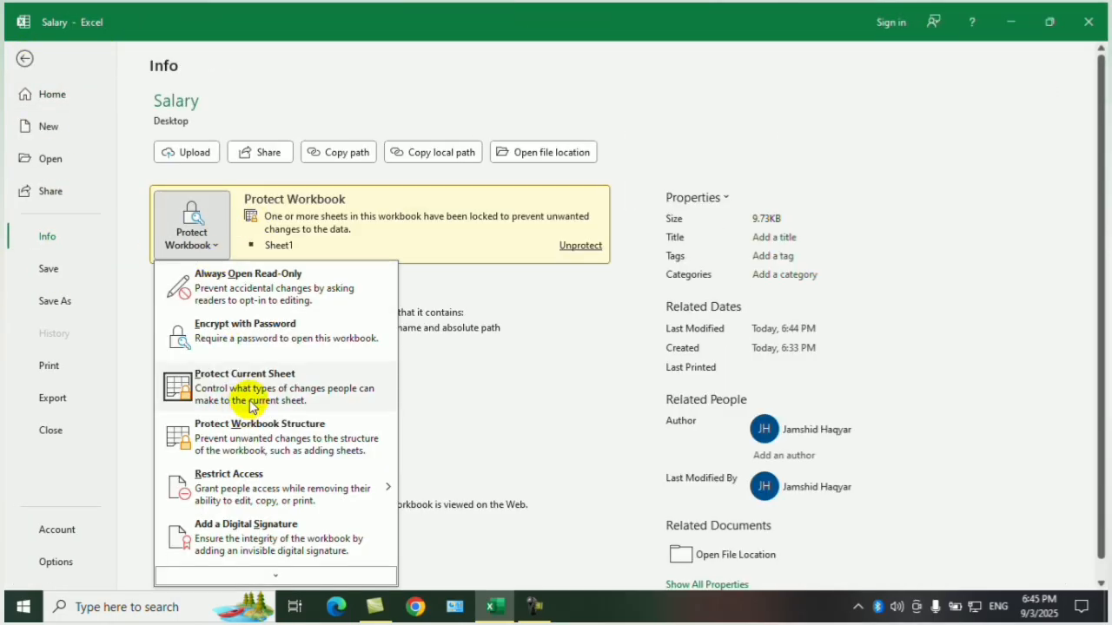
{"action": "left_click", "coordinate": [365, 382]}
{"action": "type", "text": "123"}
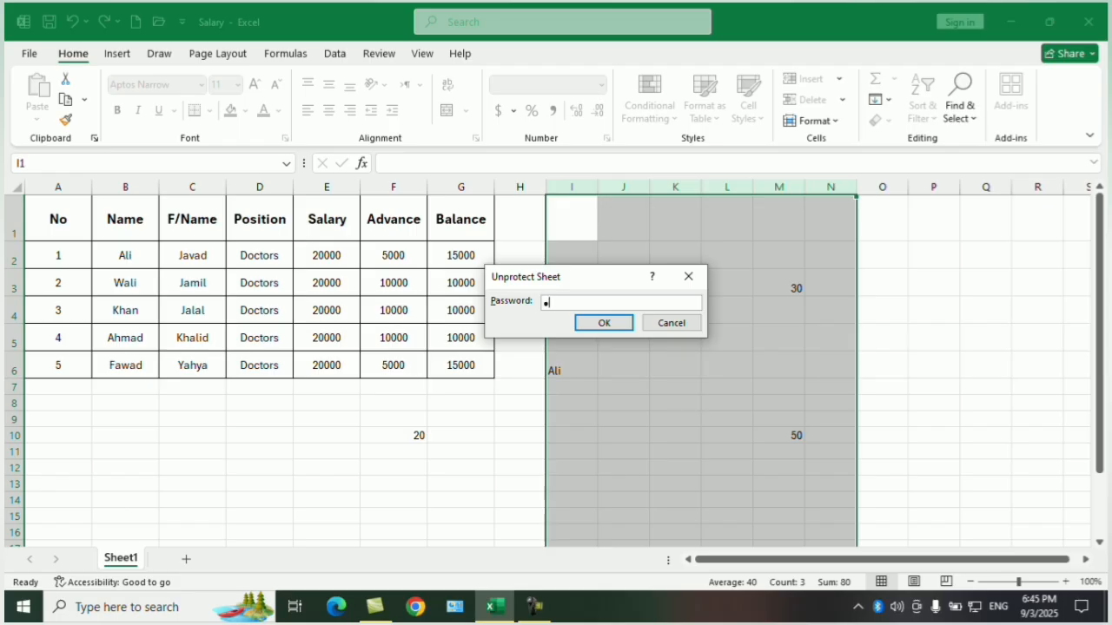
{"action": "type", "text": "456"}
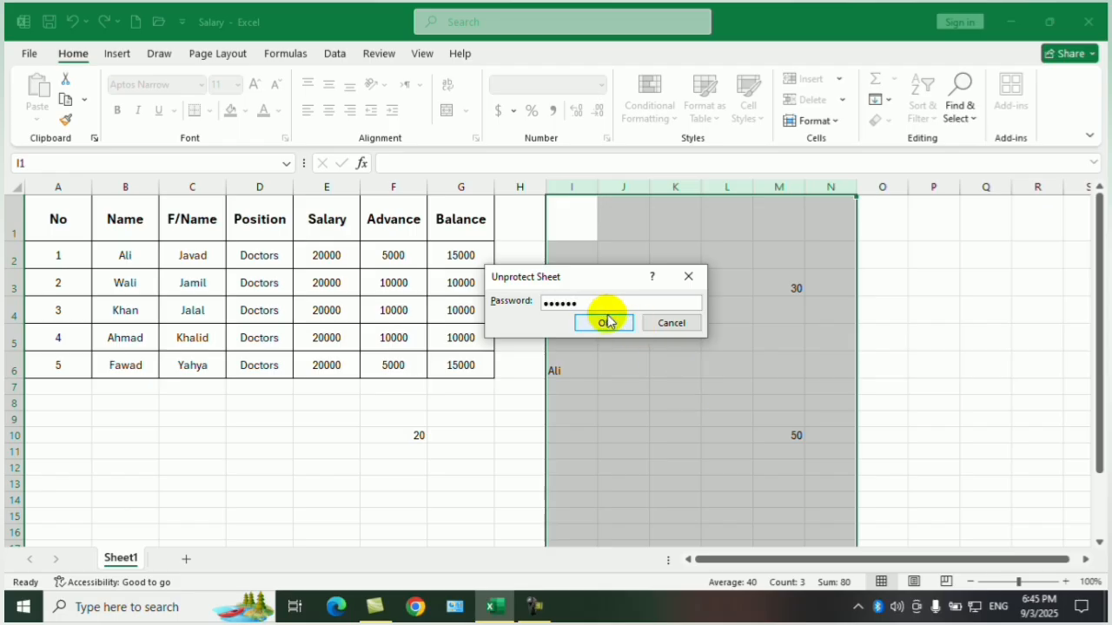
{"action": "left_click", "coordinate": [604, 321]}
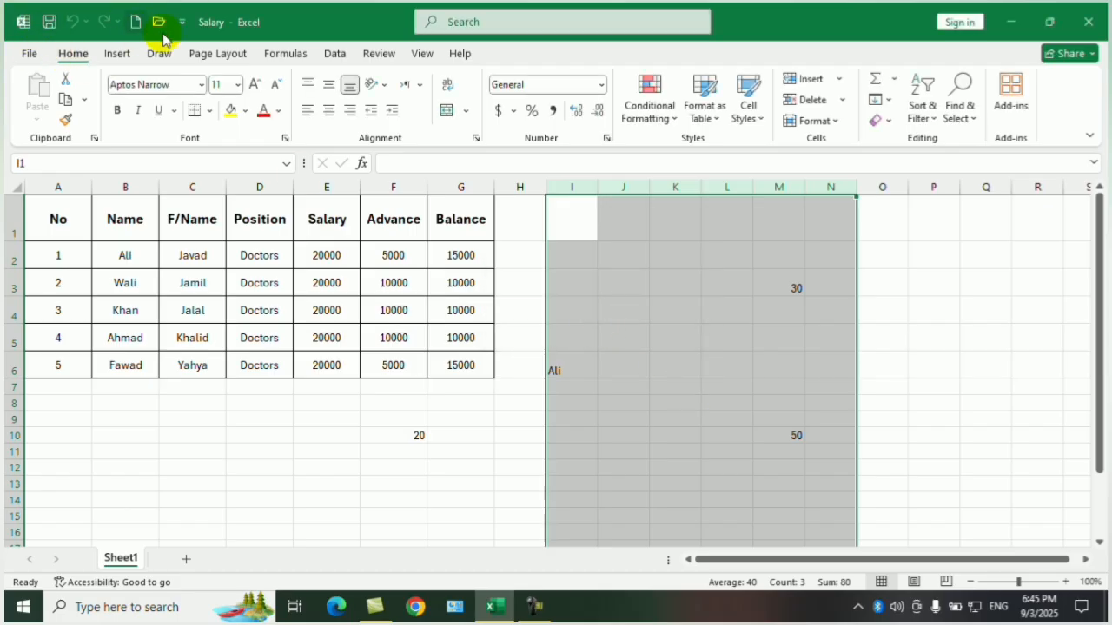
Close the Salary workbook and reopen it from the desktop.
{"action": "left_click", "coordinate": [1088, 22]}
{"action": "double_click", "coordinate": [47, 230]}
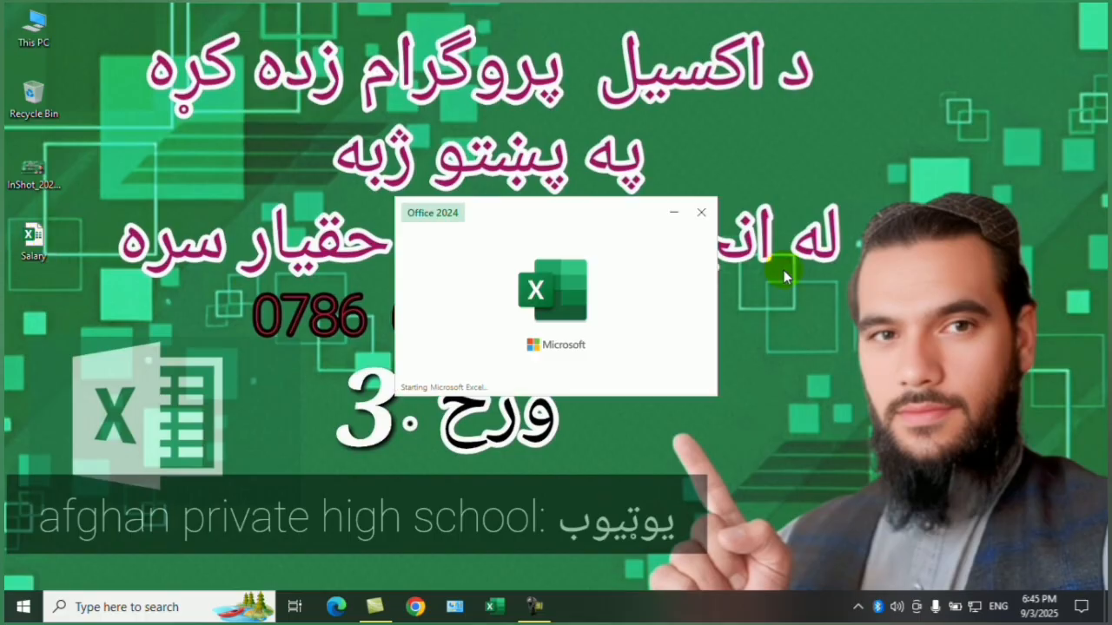
{"action": "left_click", "coordinate": [645, 266]}
Clear the contents of columns I through M and of the cells around F10 below the table.
{"action": "left_click", "coordinate": [573, 183]}
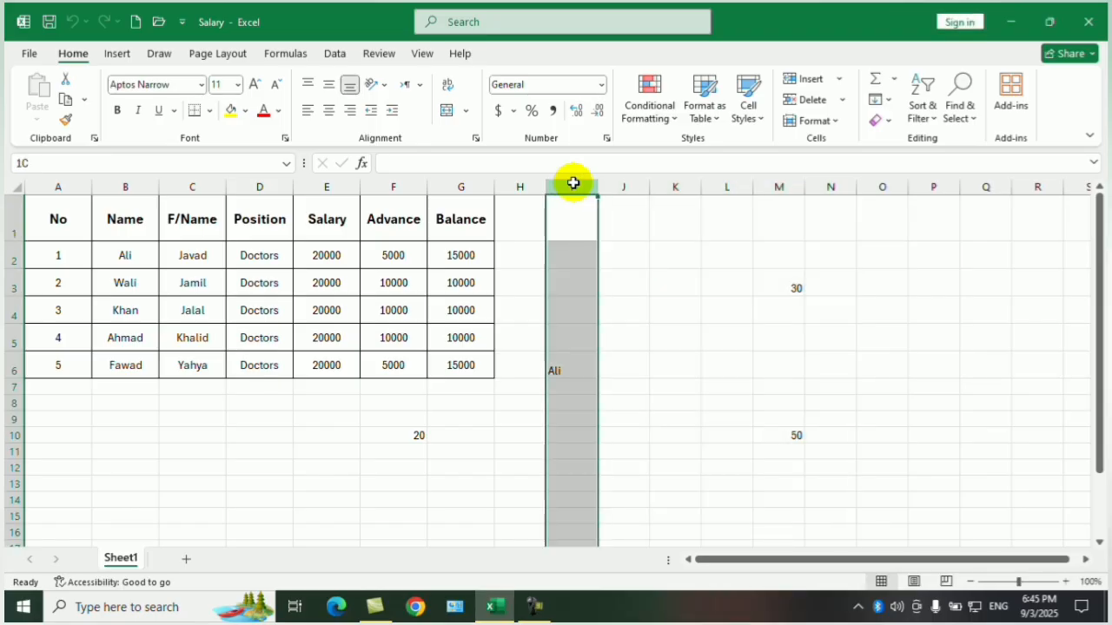
{"action": "left_click_drag", "start_coordinate": [574, 183], "coordinate": [776, 161]}
{"action": "right_click", "coordinate": [776, 184]}
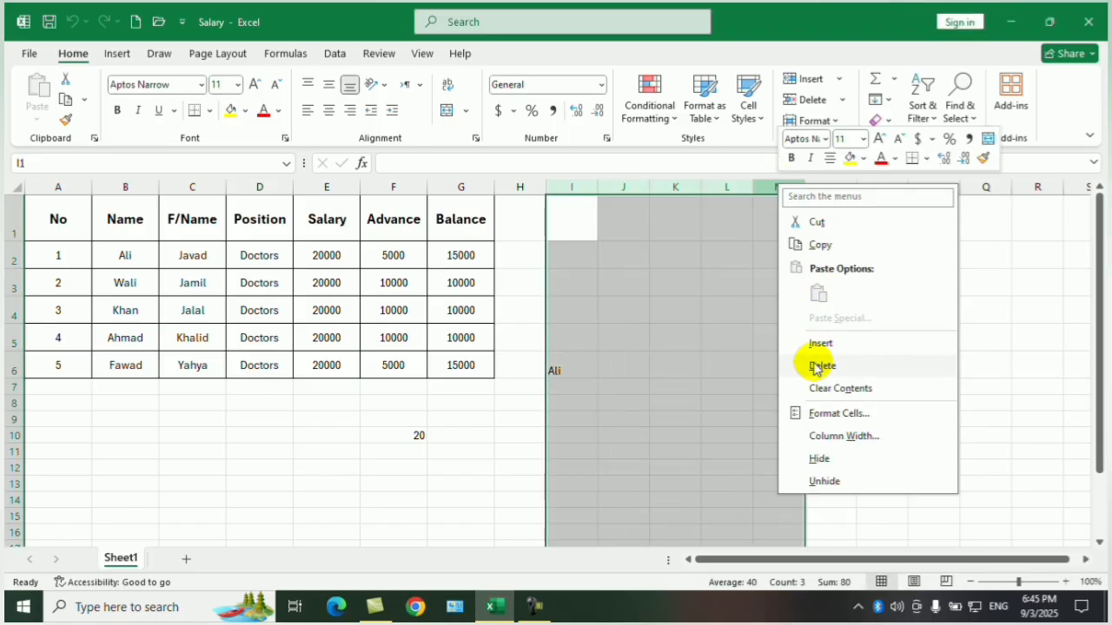
{"action": "left_click", "coordinate": [821, 387]}
{"action": "left_click_drag", "start_coordinate": [404, 404], "coordinate": [434, 454]}
{"action": "right_click", "coordinate": [439, 456]}
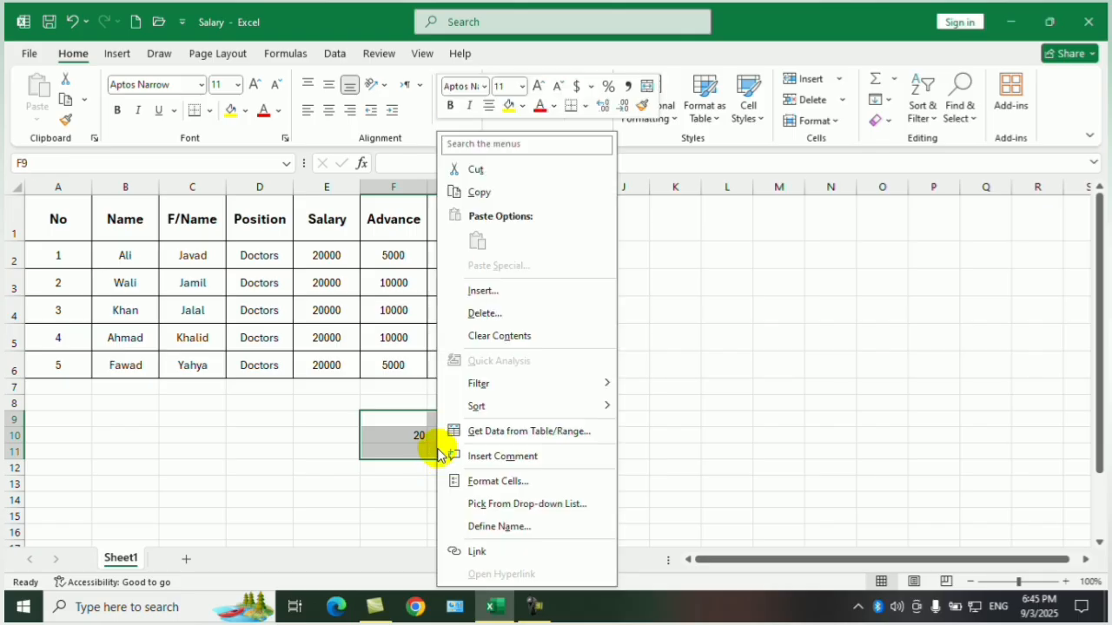
{"action": "left_click", "coordinate": [500, 335]}
{"action": "left_click", "coordinate": [571, 337]}
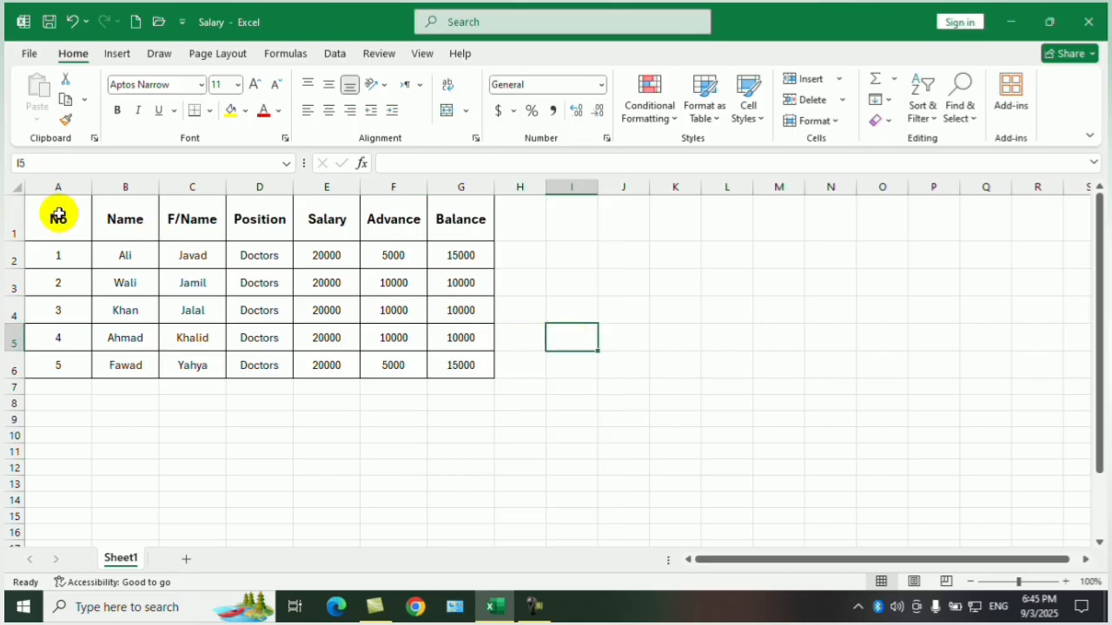
{"action": "left_click_drag", "start_coordinate": [58, 216], "coordinate": [465, 367]}
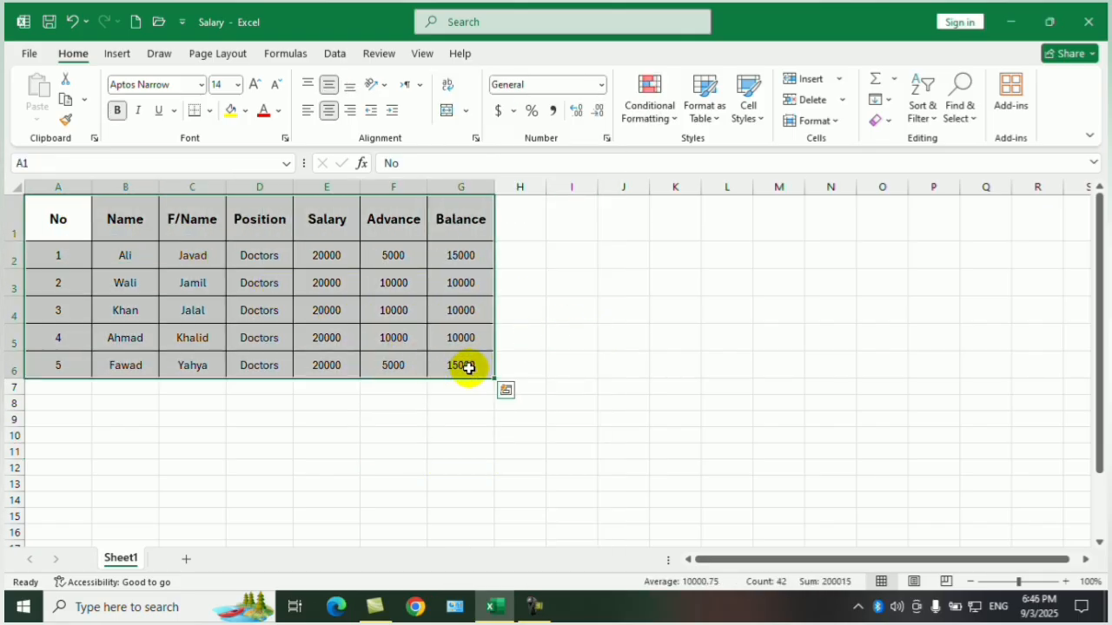
{"action": "left_click", "coordinate": [534, 608]}
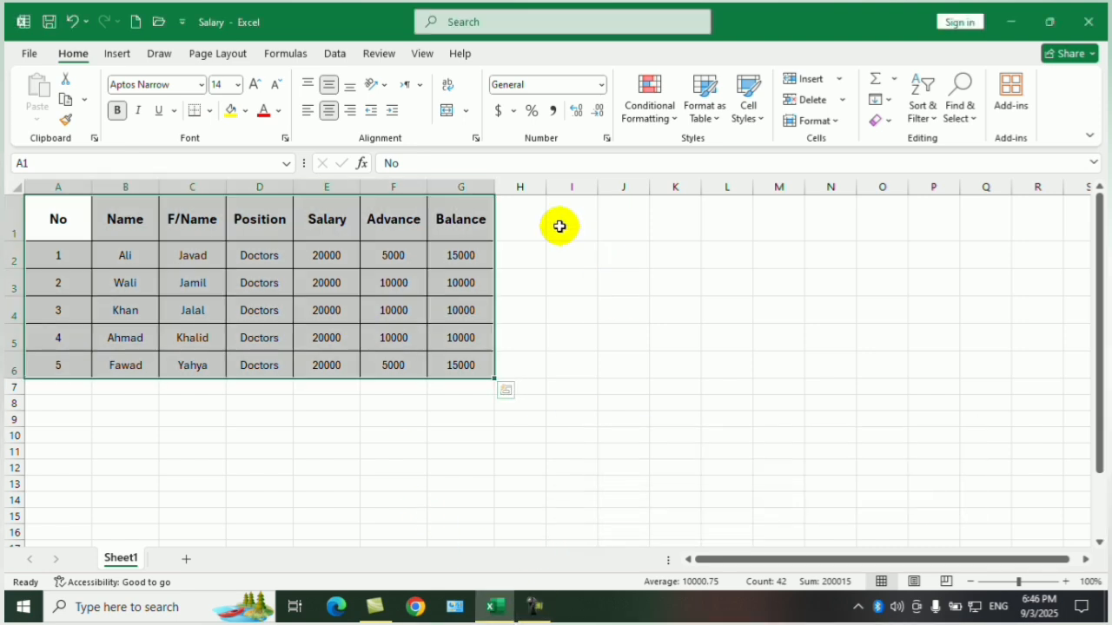
{"action": "left_click_drag", "start_coordinate": [559, 226], "coordinate": [914, 368]}
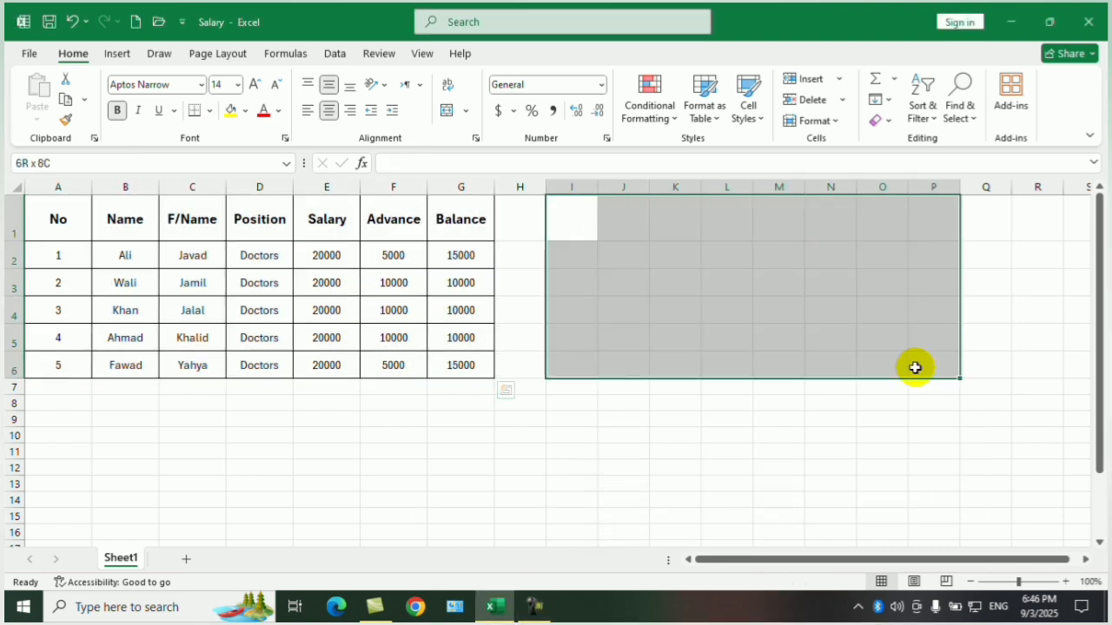
{"action": "left_click", "coordinate": [772, 441]}
{"action": "left_click", "coordinate": [78, 213]}
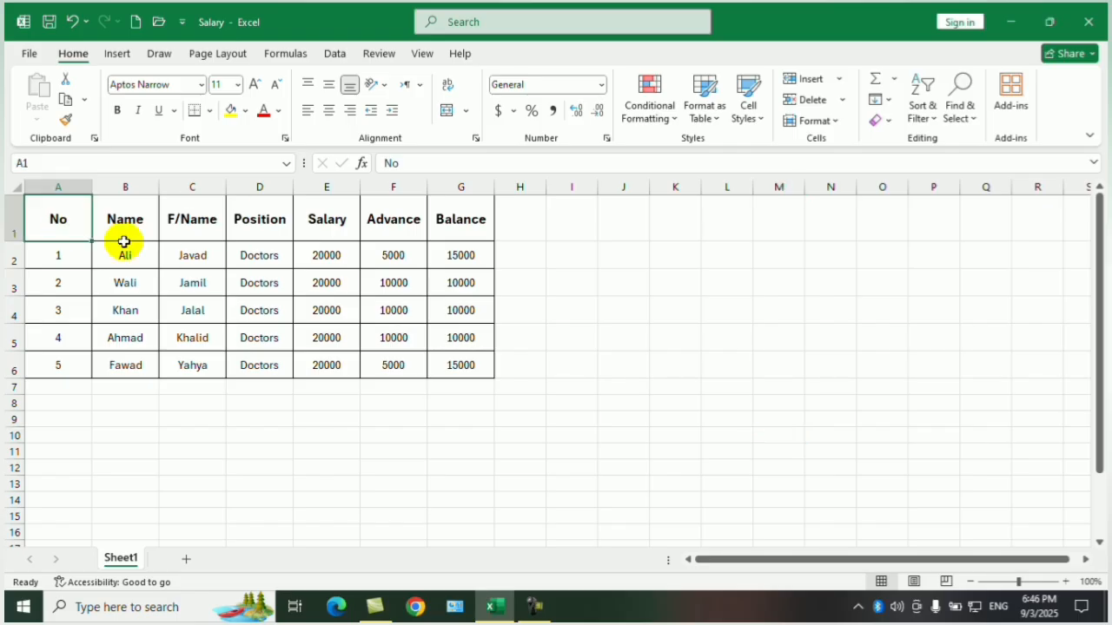
{"action": "mouse_move", "coordinate": [124, 242]}
{"action": "left_mouse_down"}
{"action": "mouse_move", "coordinate": [425, 347]}
{"action": "mouse_move", "coordinate": [437, 363]}
{"action": "left_mouse_up"}
{"action": "left_click", "coordinate": [603, 315]}
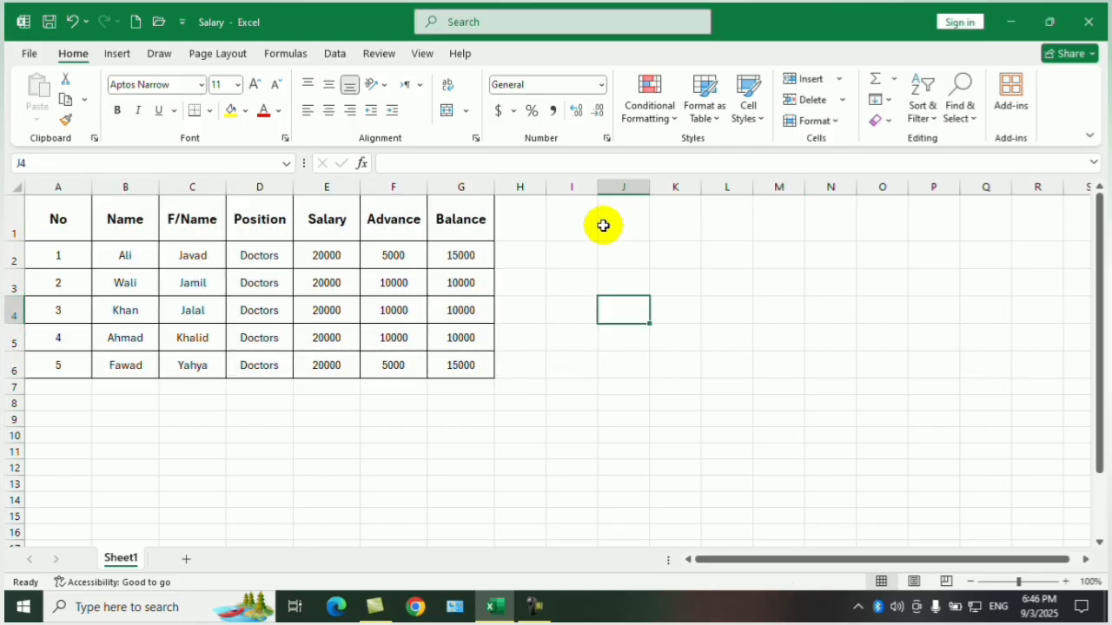
Merge and center cells I1:M1 and enter the heading "Your comments here please".
{"action": "left_click_drag", "start_coordinate": [593, 225], "coordinate": [799, 236]}
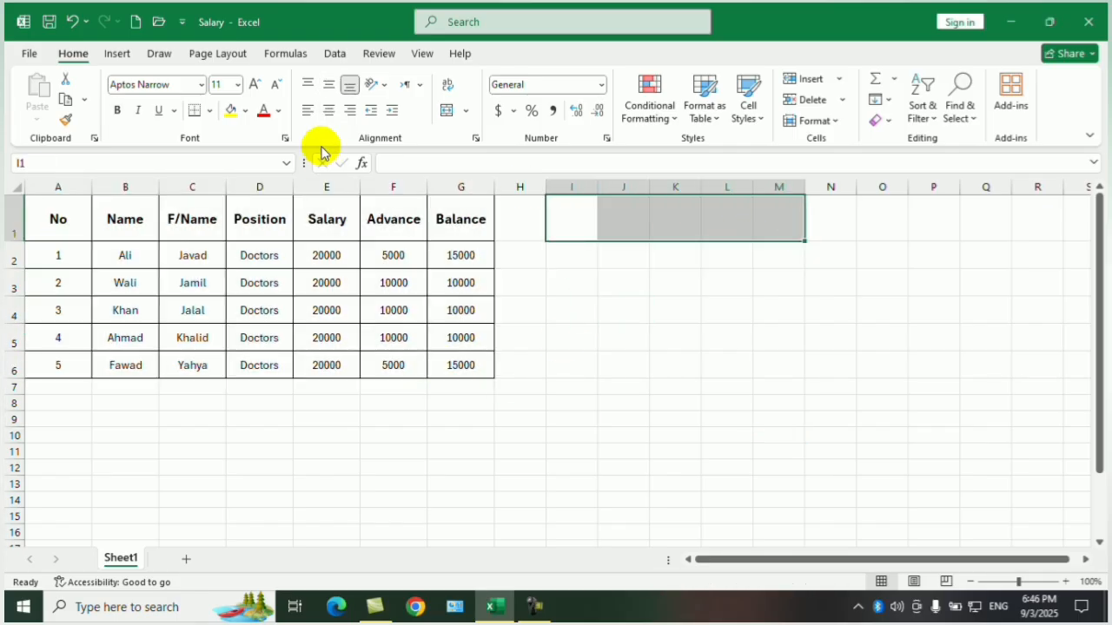
{"action": "left_click", "coordinate": [452, 112]}
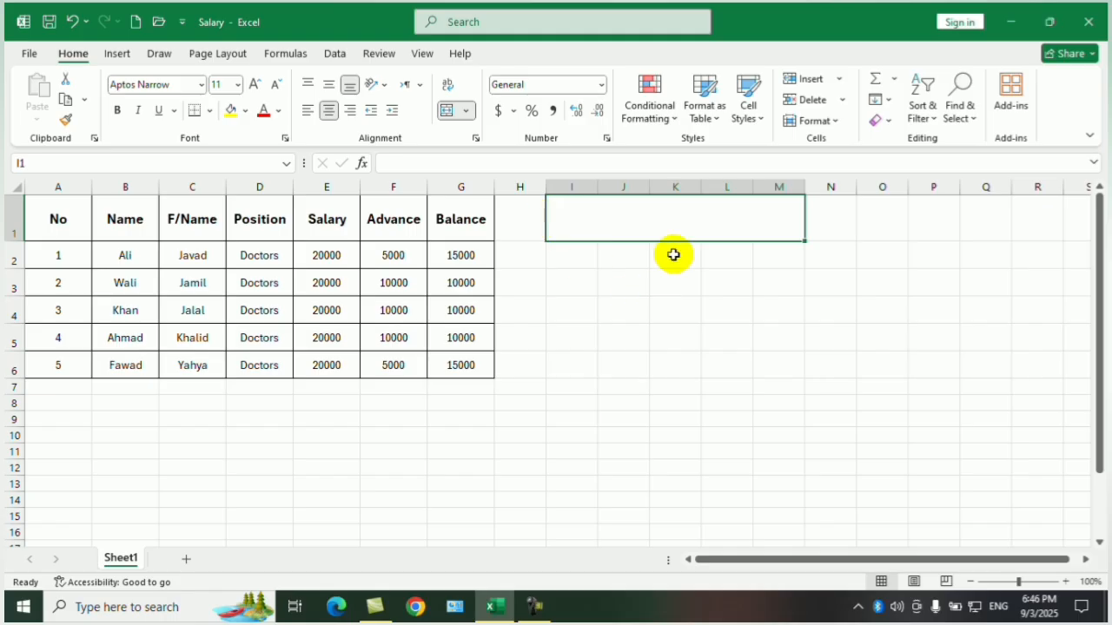
{"action": "type", "text": "Your comment"}
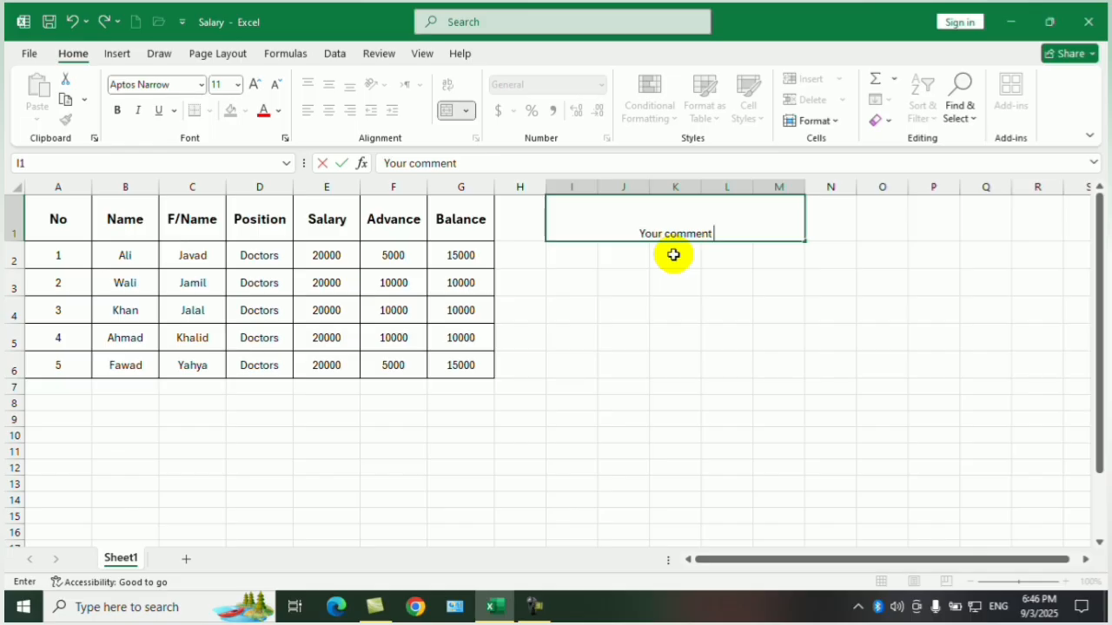
{"action": "type", "text": "s here"}
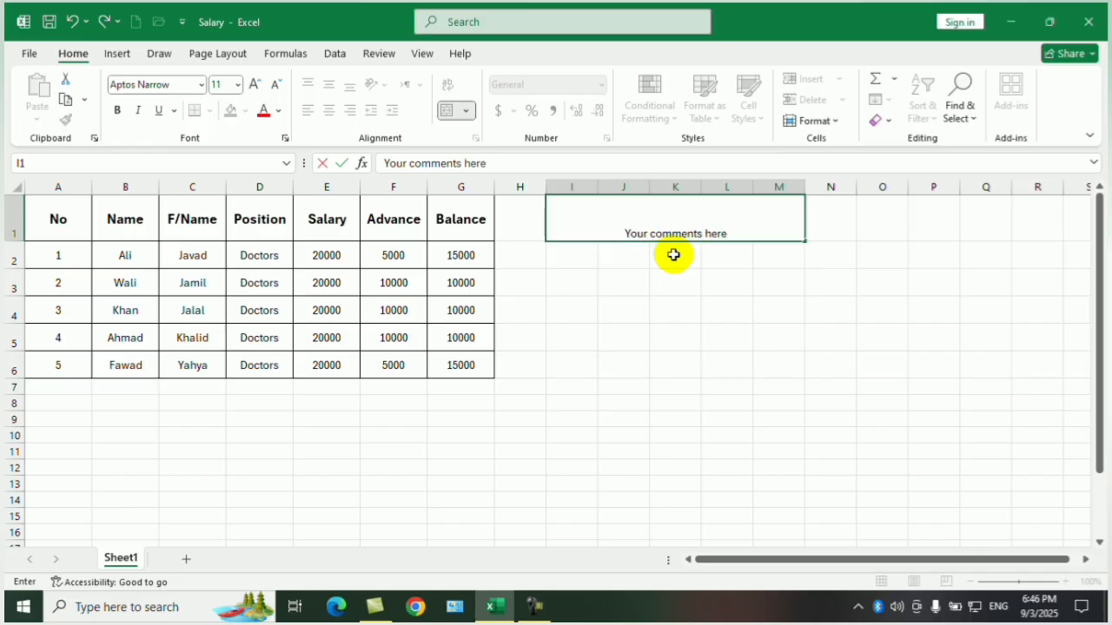
{"action": "type", "text": " please"}
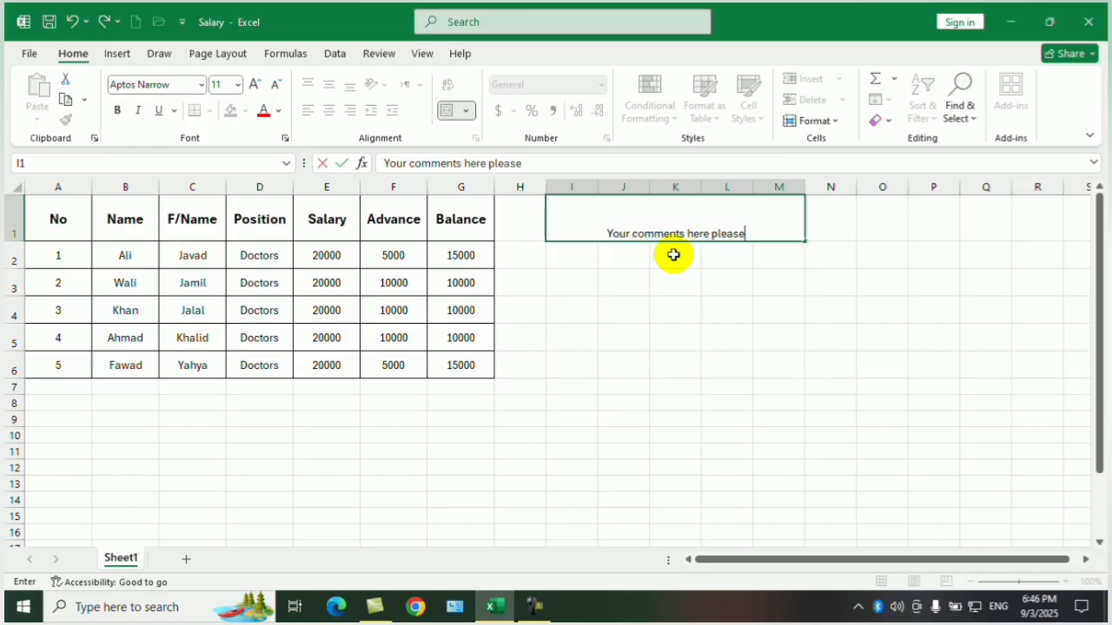
{"action": "key", "text": "Return"}
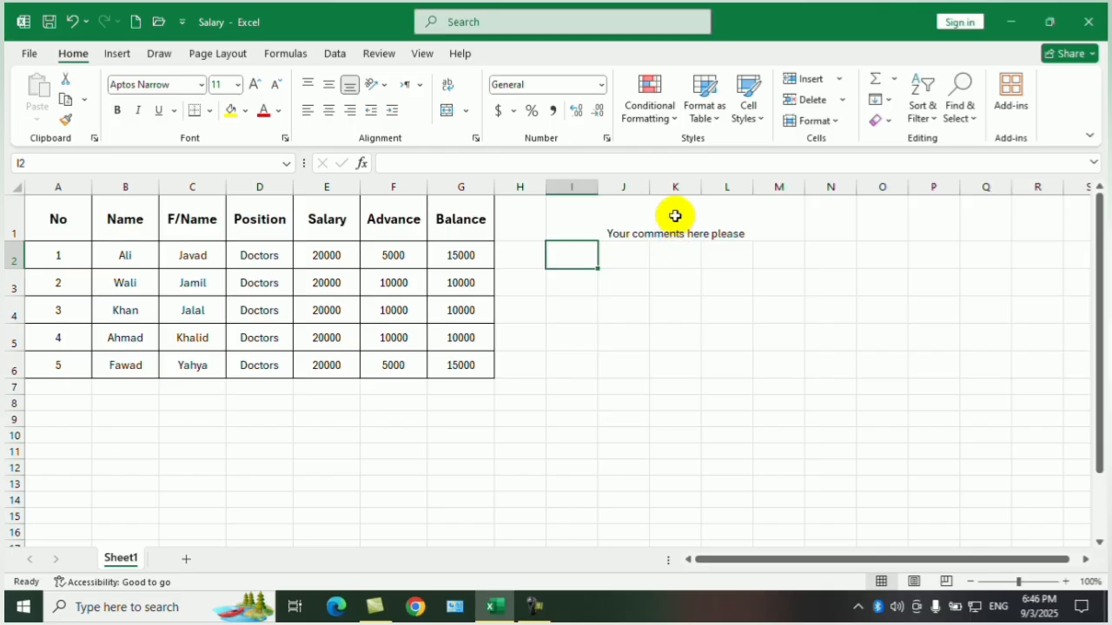
Format the comments heading in I1:M1 as middle-aligned, size 18 and bold.
{"action": "left_click", "coordinate": [673, 219]}
{"action": "left_click", "coordinate": [329, 87]}
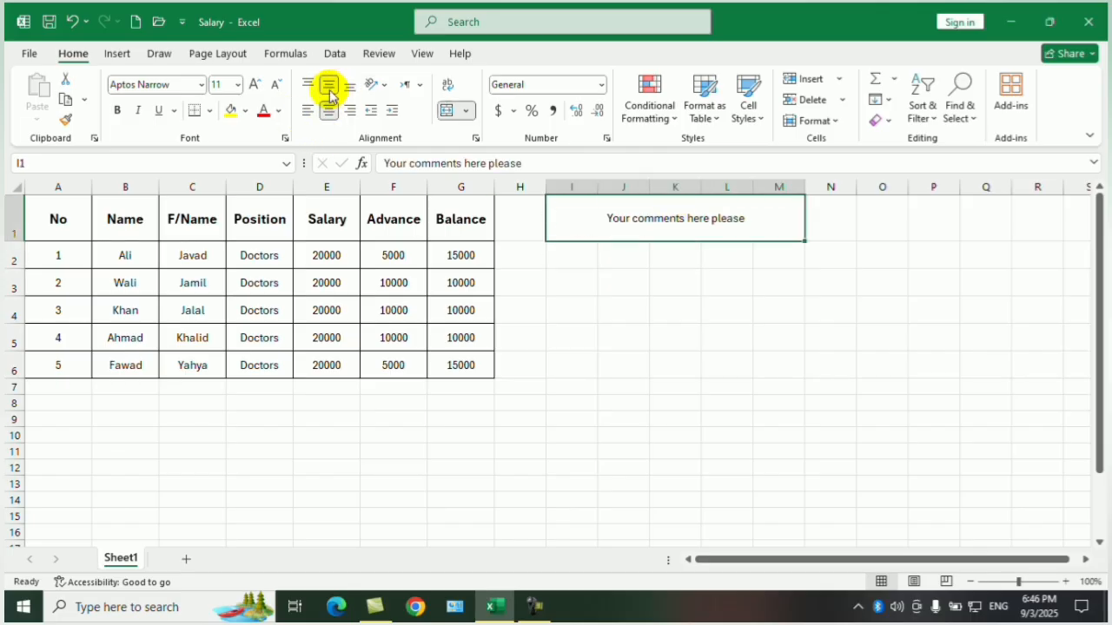
{"action": "left_click", "coordinate": [255, 87]}
{"action": "left_click", "coordinate": [255, 87]}
{"action": "left_click", "coordinate": [255, 87]}
{"action": "left_click", "coordinate": [256, 88]}
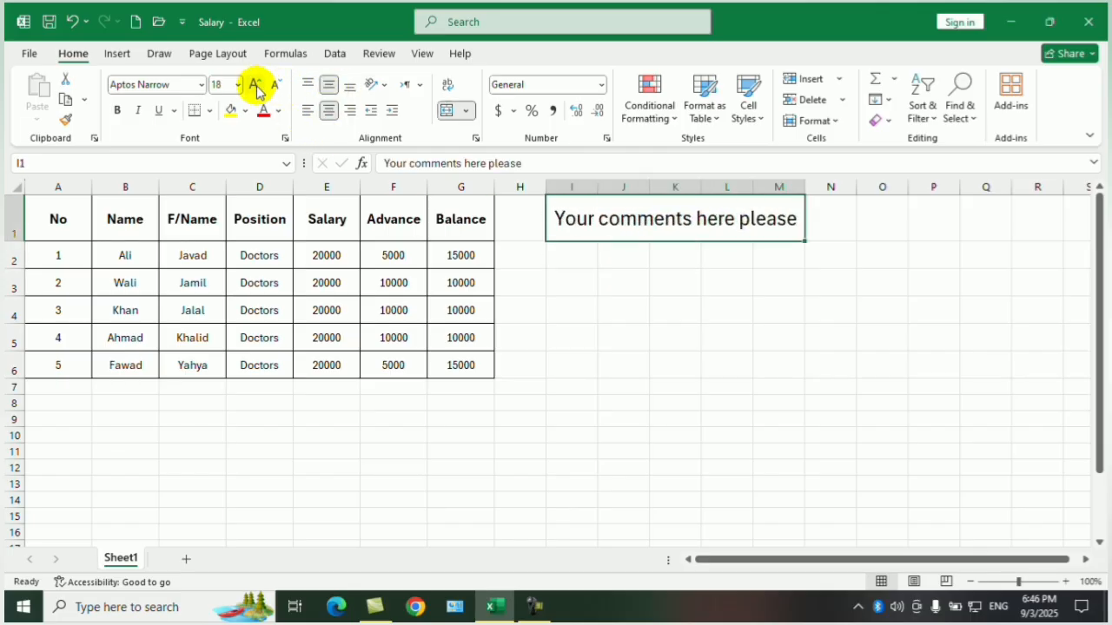
{"action": "left_click", "coordinate": [277, 88]}
{"action": "left_click", "coordinate": [122, 113]}
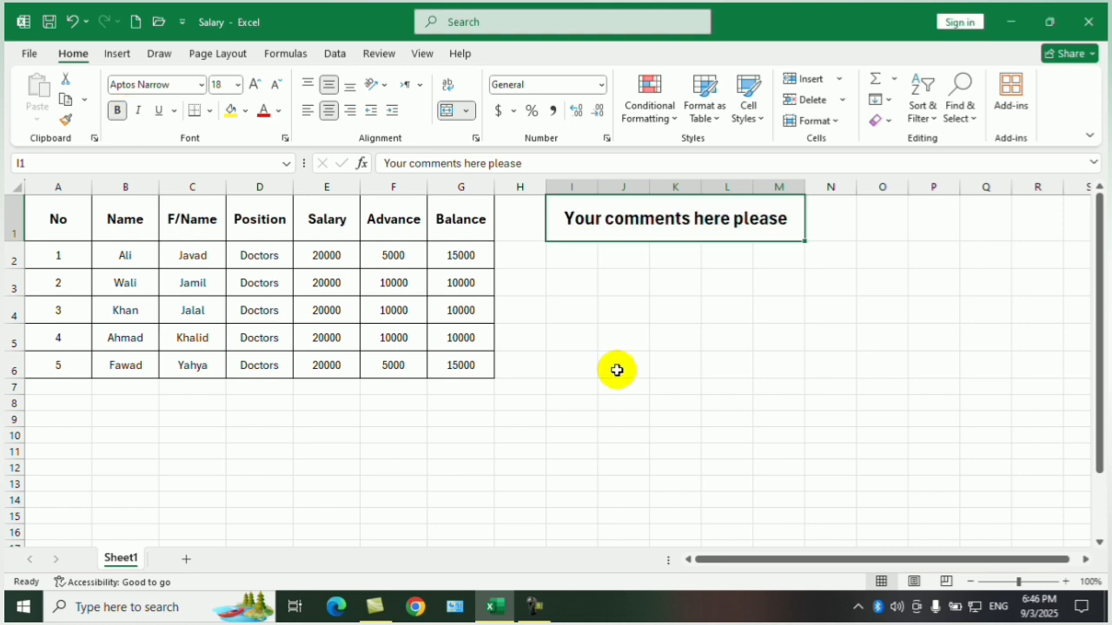
Merge and center cells I2:M6 into one comment area below the heading.
{"action": "left_click", "coordinate": [676, 364]}
{"action": "left_click_drag", "start_coordinate": [582, 253], "coordinate": [774, 365]}
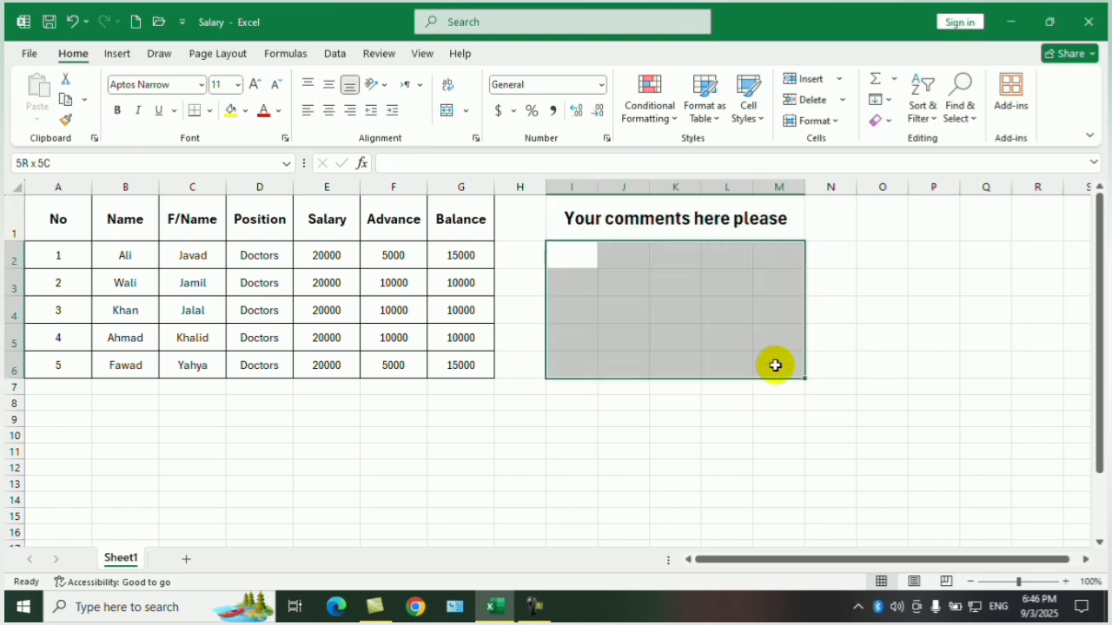
{"action": "left_click", "coordinate": [446, 115]}
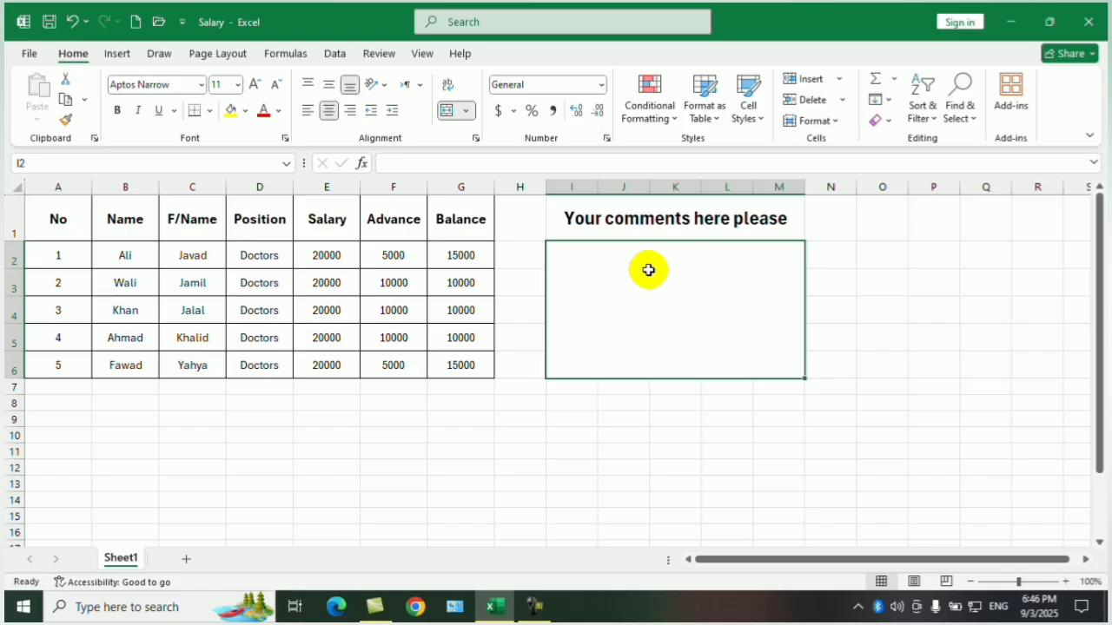
{"action": "left_click", "coordinate": [935, 314]}
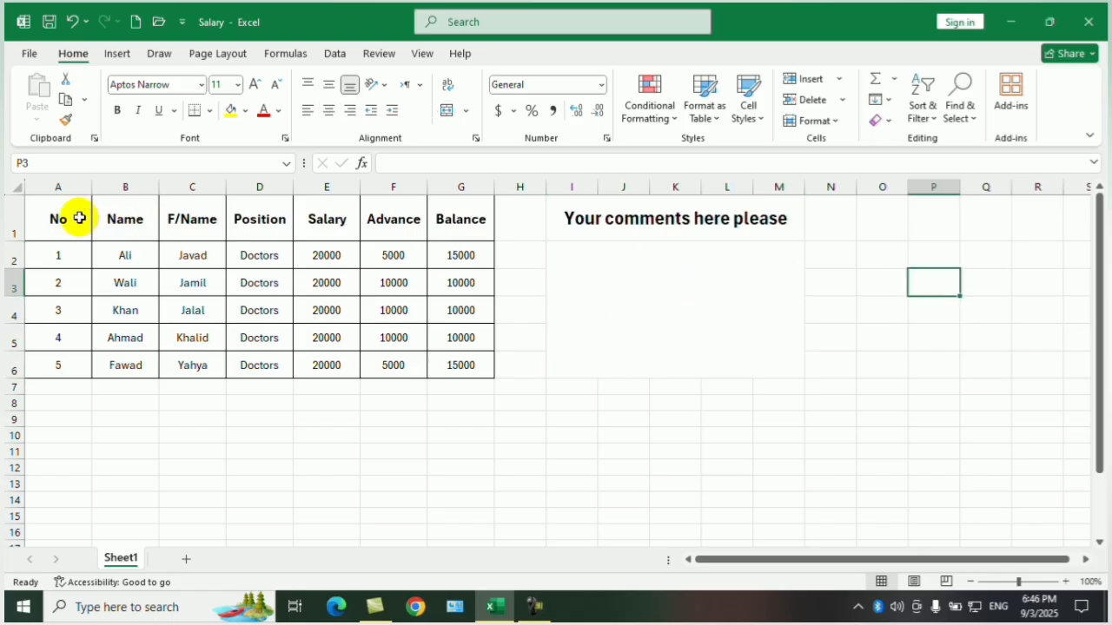
Select the whole salary table A1:G6.
{"action": "left_click_drag", "start_coordinate": [77, 218], "coordinate": [451, 365]}
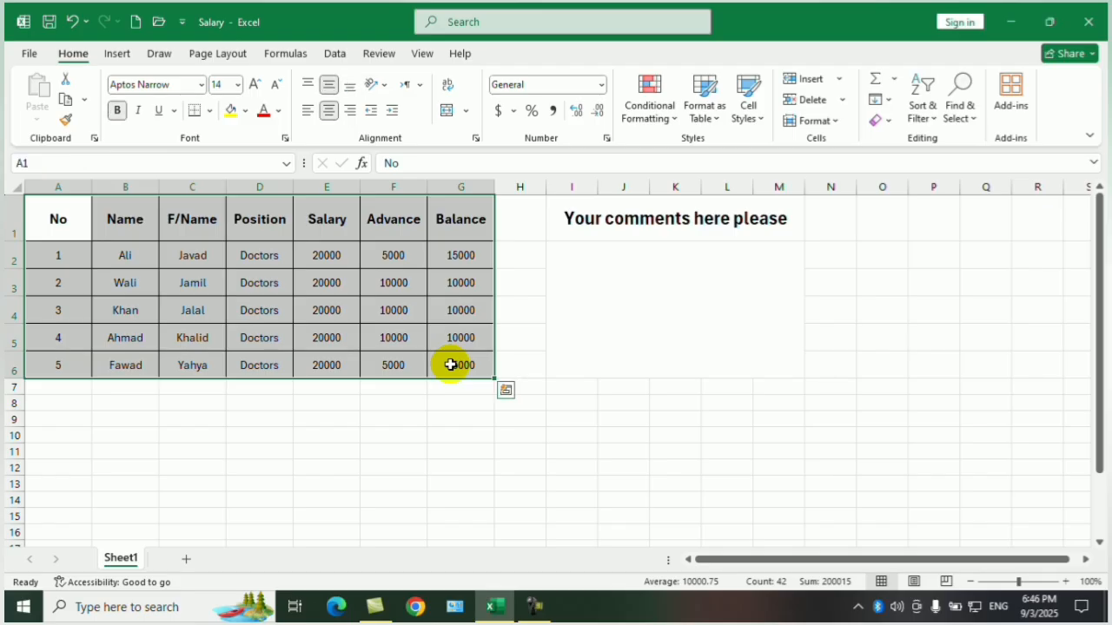
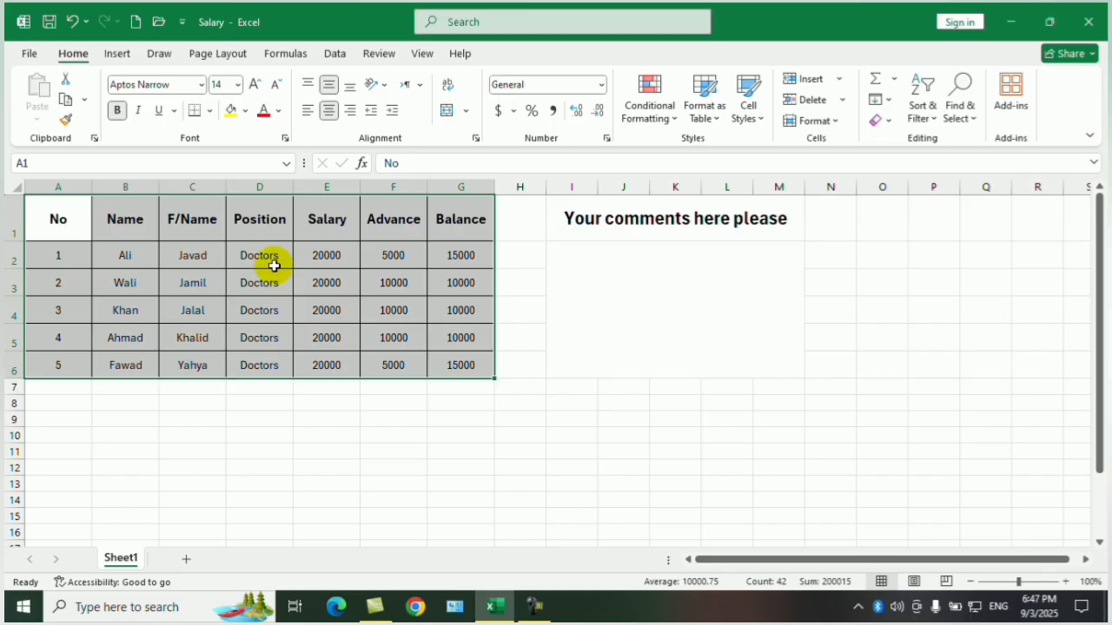
Enter the sample comment "please increase the third numbers salary" in the merged comment area I2:M6.
{"action": "left_click", "coordinate": [581, 286]}
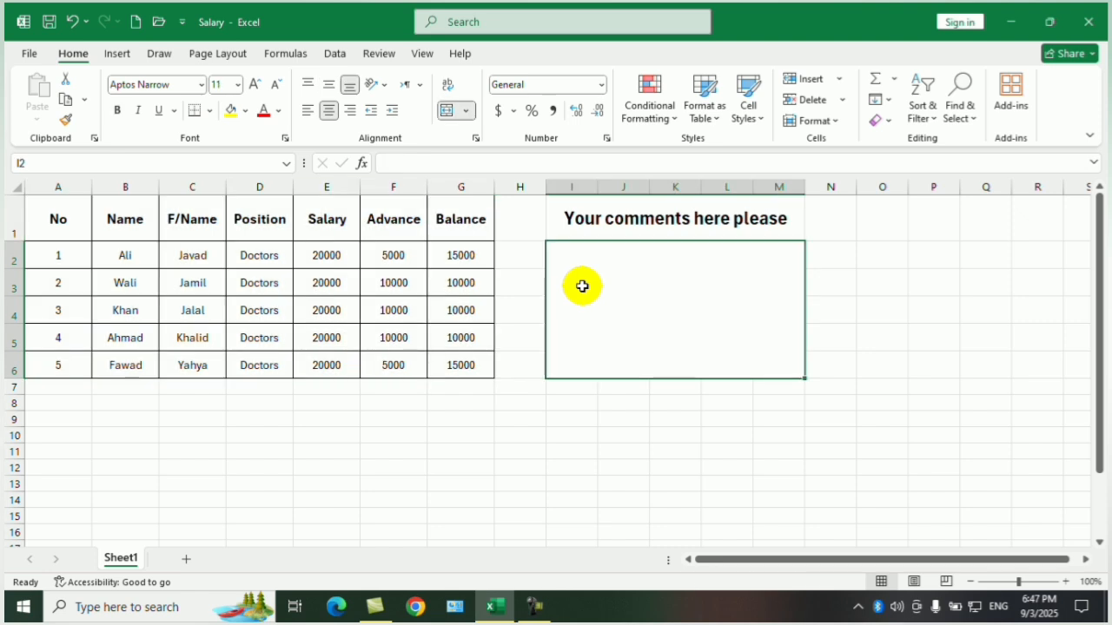
{"action": "type", "text": "L"}
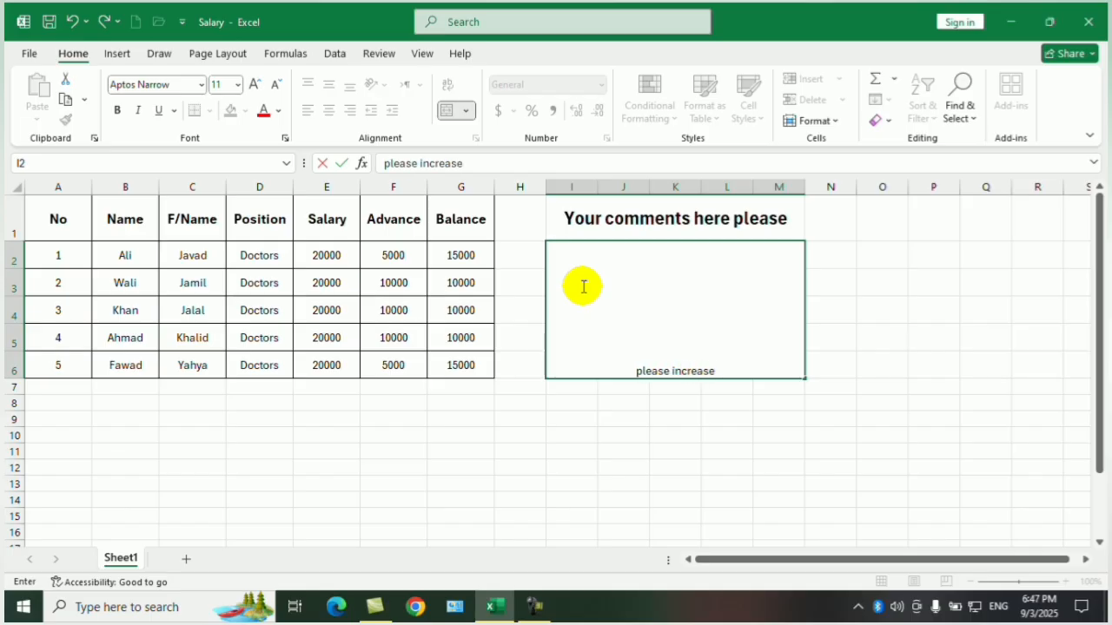
{"action": "type", "text": "the"}
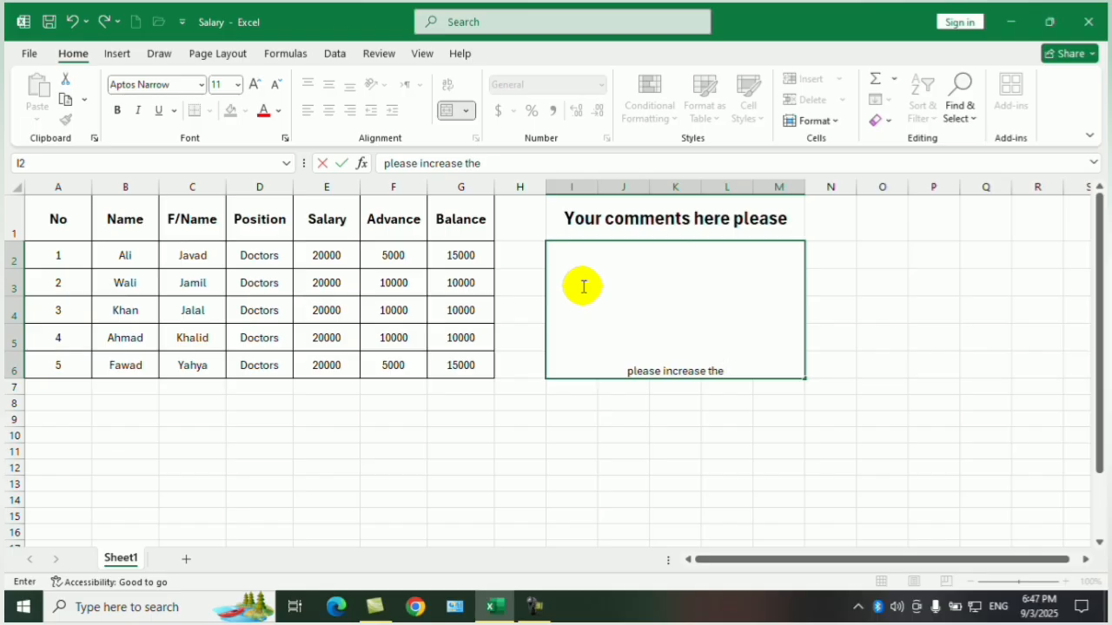
{"action": "type", "text": "th"}
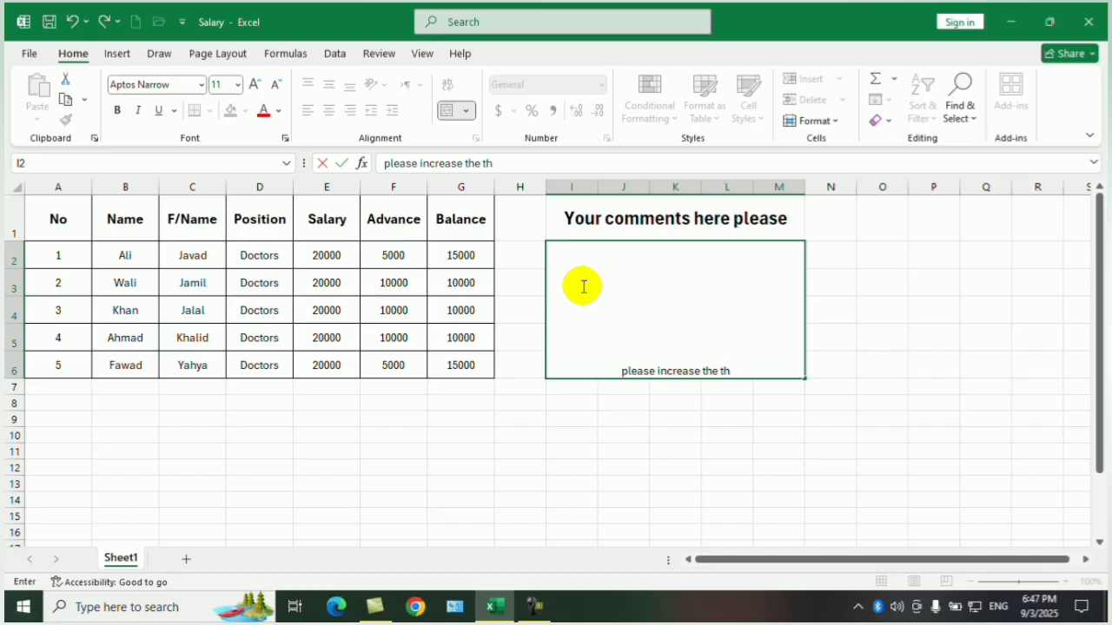
{"action": "type", "text": "ird num"}
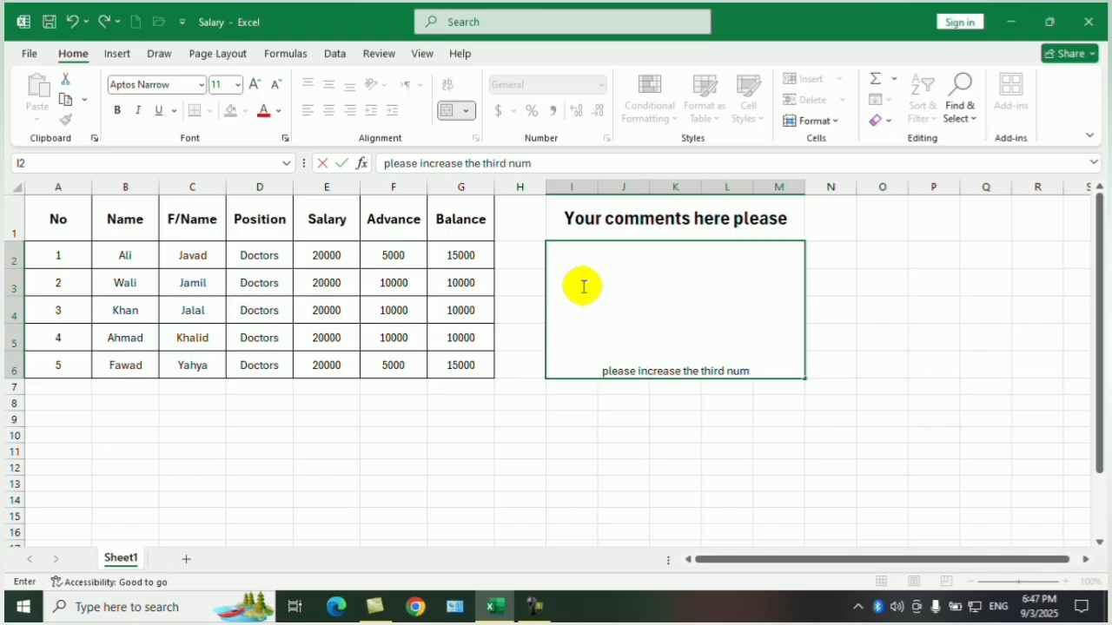
{"action": "key", "text": "BackSpace"}
{"action": "type", "text": "mbers s"}
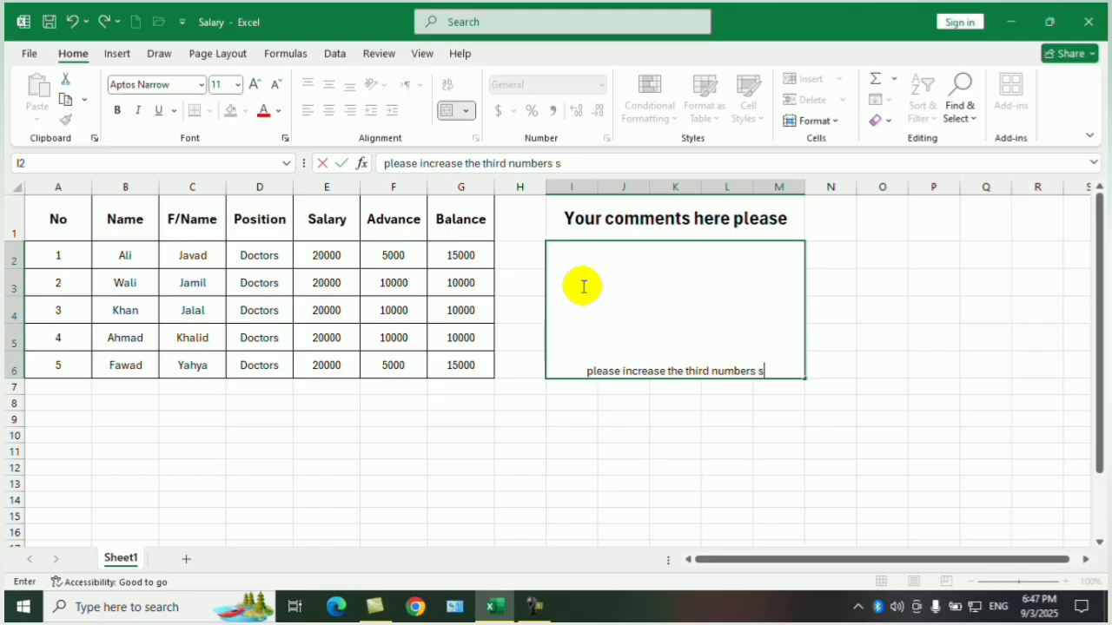
{"action": "type", "text": "alary"}
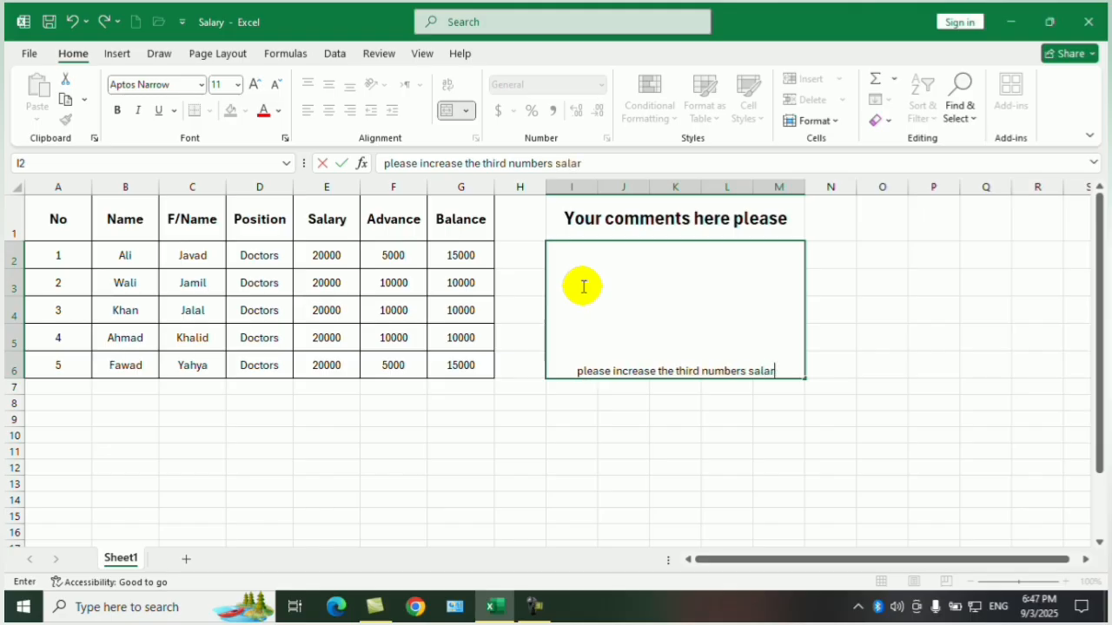
{"action": "left_click", "coordinate": [590, 494]}
Format the comment area I2:M6 with font size 14 and middle alignment.
{"action": "left_click", "coordinate": [691, 349]}
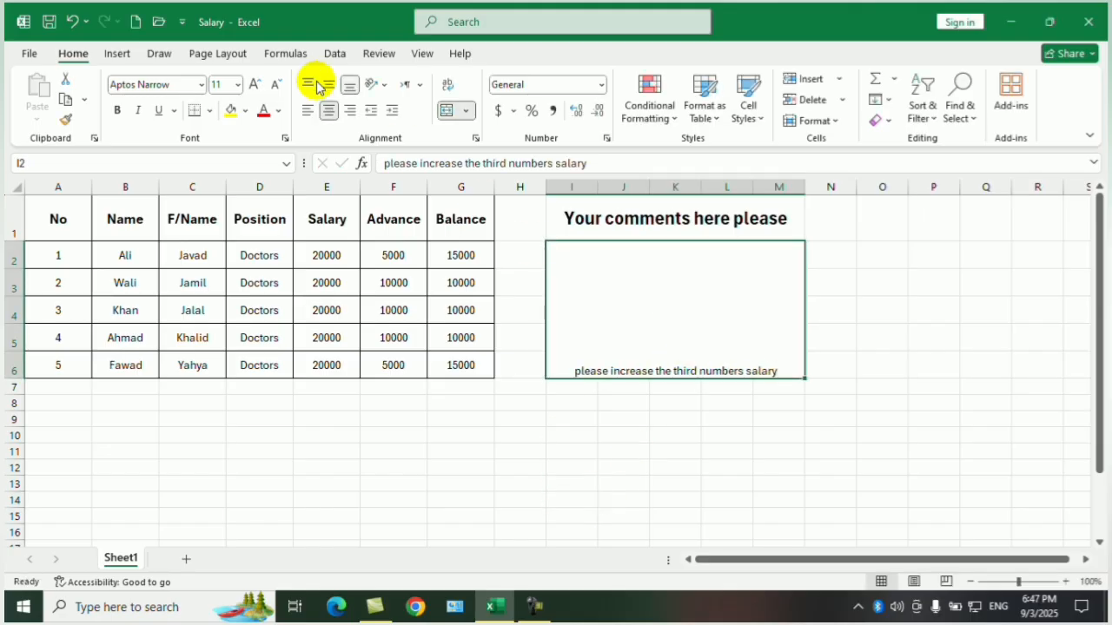
{"action": "left_click", "coordinate": [254, 84]}
{"action": "left_click", "coordinate": [255, 84]}
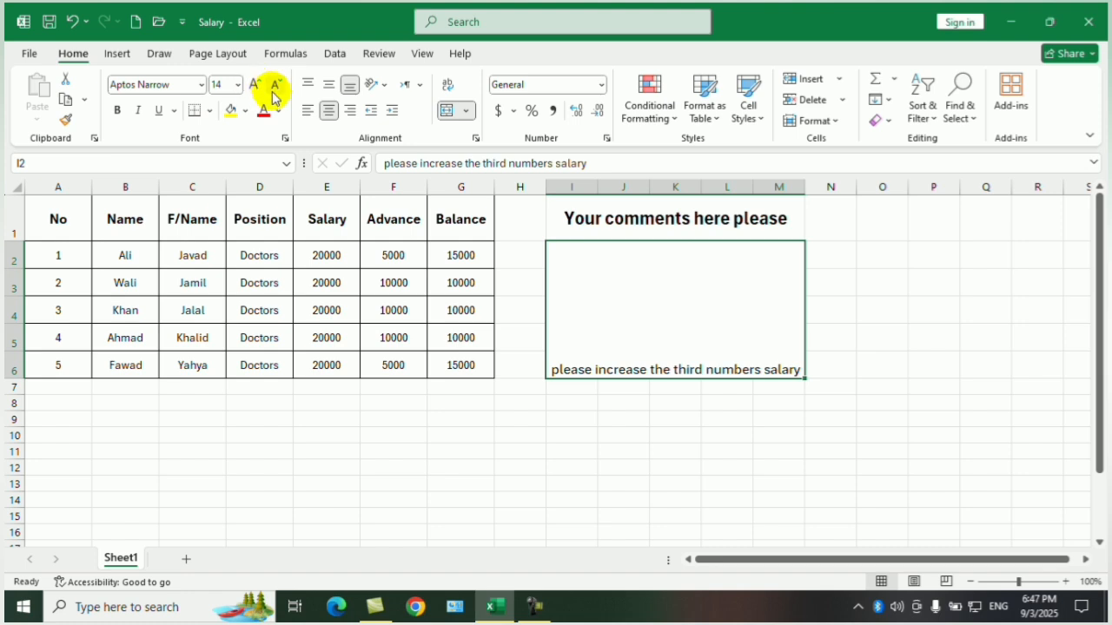
{"action": "left_click", "coordinate": [335, 87]}
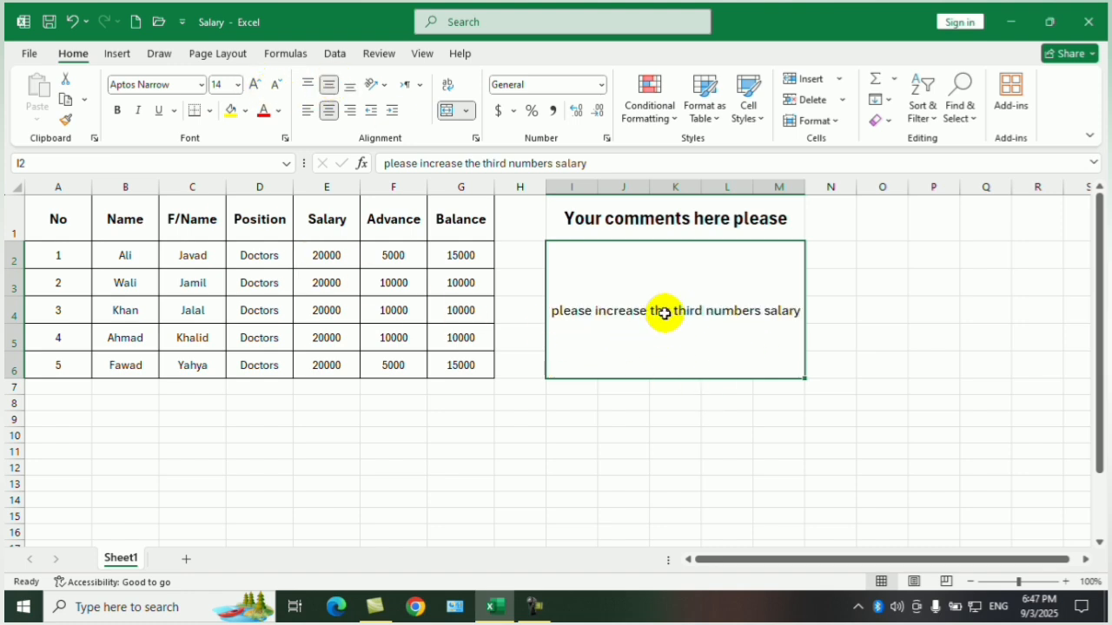
Delete the sample comment text from the merged area I2:M6.
{"action": "left_click", "coordinate": [687, 421]}
{"action": "left_click", "coordinate": [715, 326]}
{"action": "key", "text": "BackSpace"}
{"action": "left_click", "coordinate": [963, 280]}
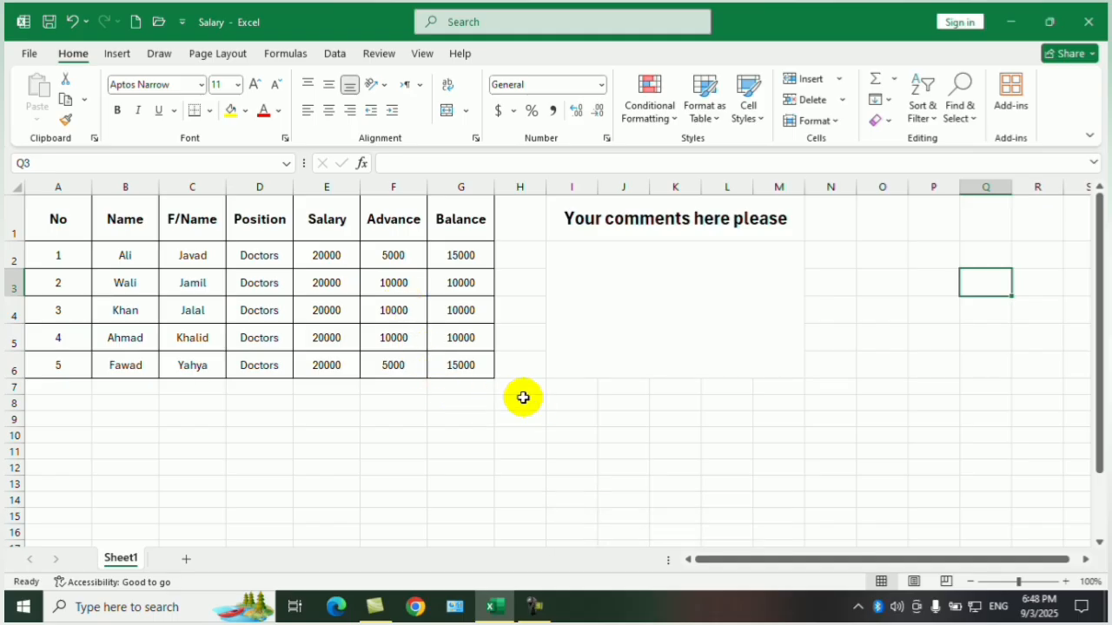
Unlock all cells of the sheet by turning off Lock Cell, and check that setting.
{"action": "key", "text": "ctrl+a"}
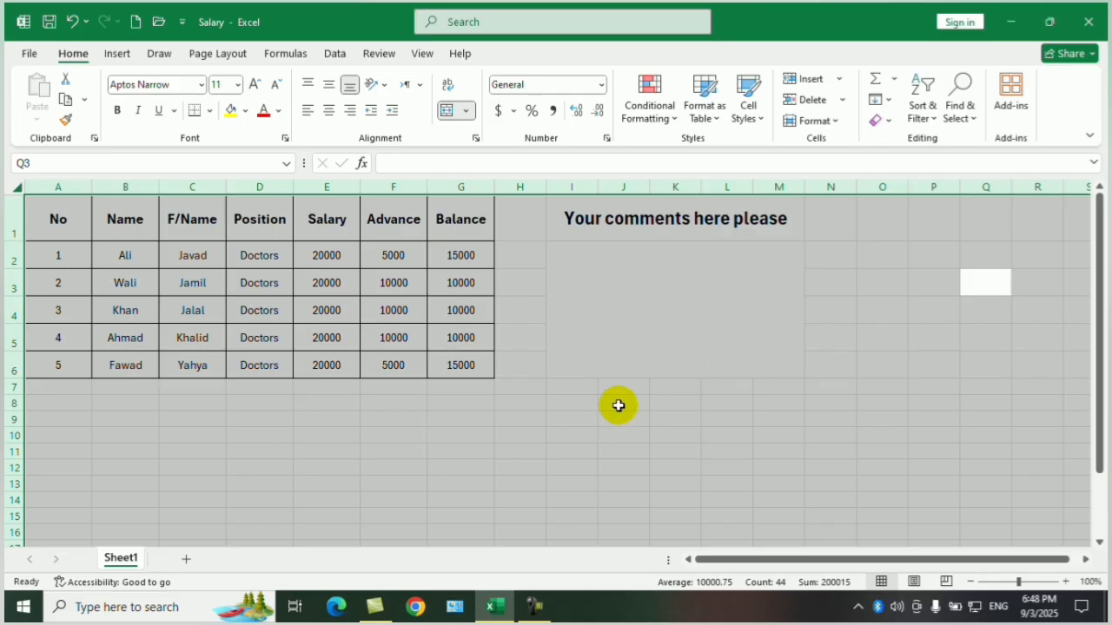
{"action": "left_click", "coordinate": [829, 121]}
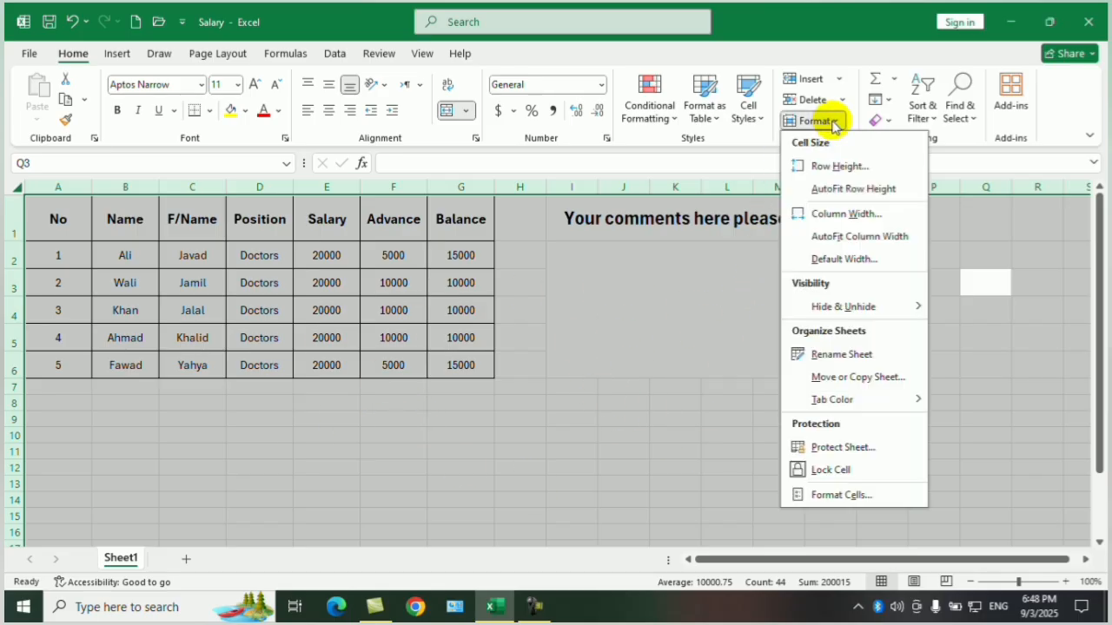
{"action": "left_click", "coordinate": [803, 473]}
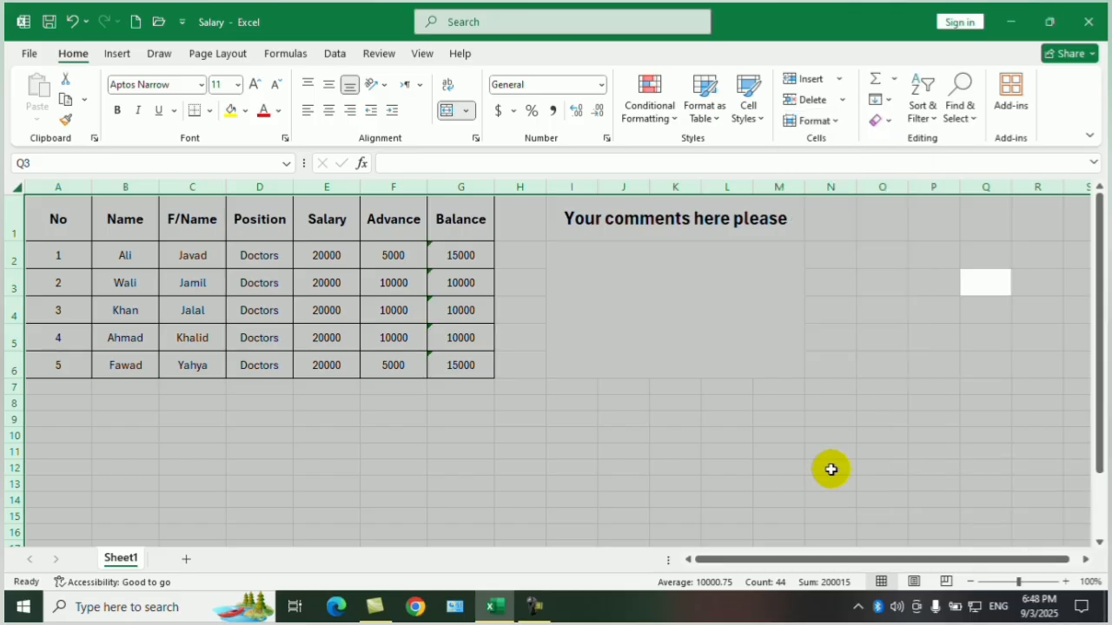
{"action": "left_click", "coordinate": [838, 123]}
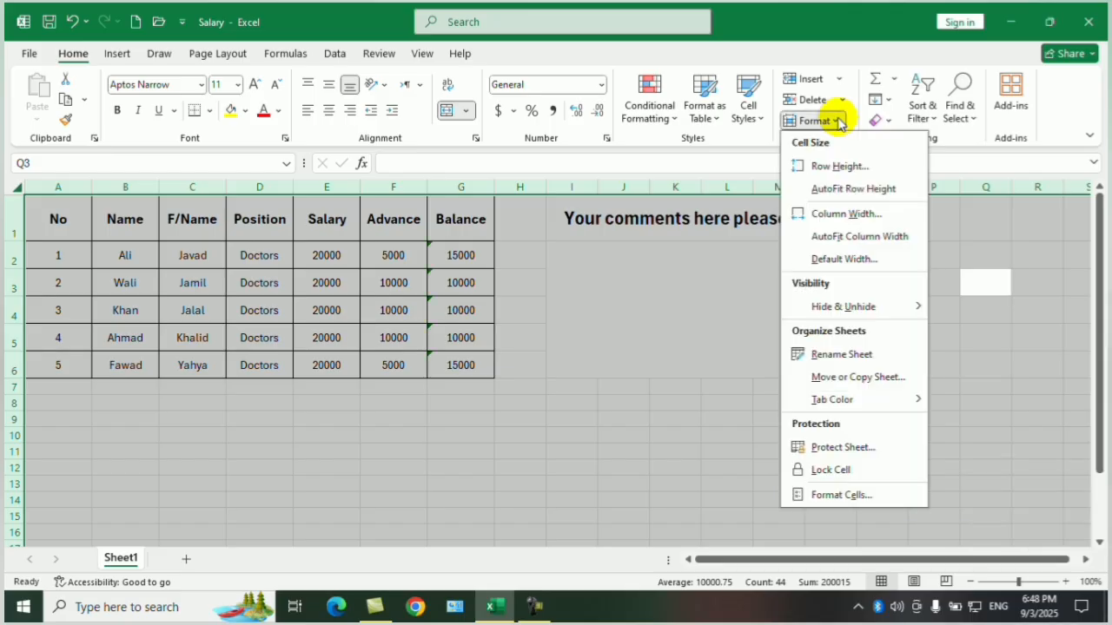
{"action": "left_click", "coordinate": [605, 445]}
{"action": "left_click", "coordinate": [548, 385]}
Turn on Lock Cell for the salary table A1:G6 only.
{"action": "left_click_drag", "start_coordinate": [55, 209], "coordinate": [457, 364]}
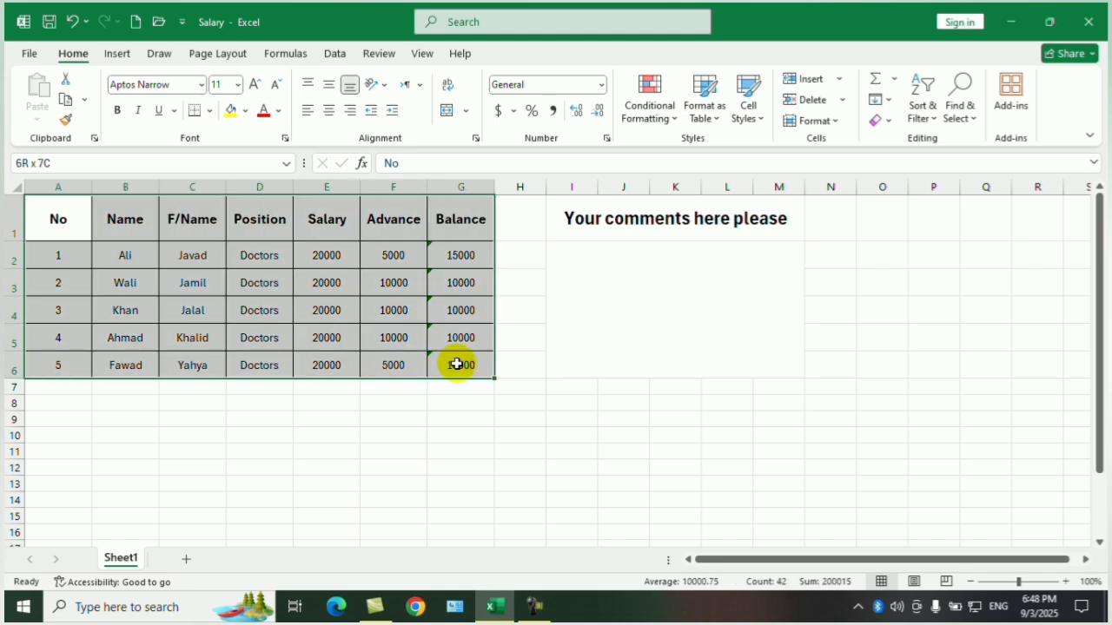
{"action": "left_click", "coordinate": [826, 125]}
{"action": "left_click", "coordinate": [829, 467]}
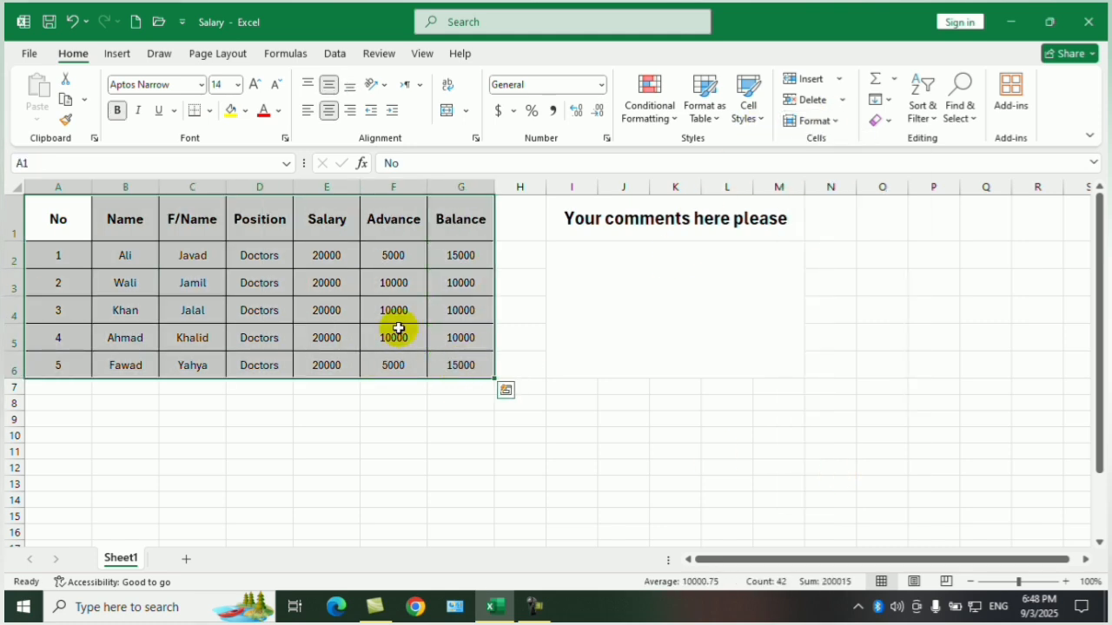
{"action": "left_click", "coordinate": [432, 437]}
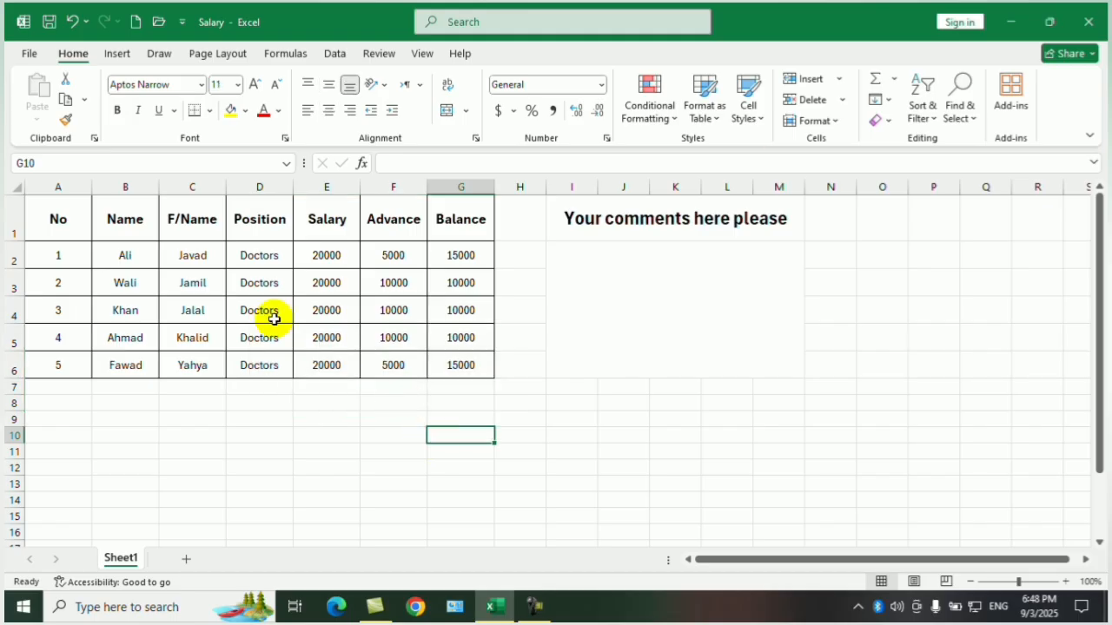
Protect the current sheet with a password, allowing only selection of locked and unlocked cells, and re-enter the password to confirm.
{"action": "left_click", "coordinate": [29, 52]}
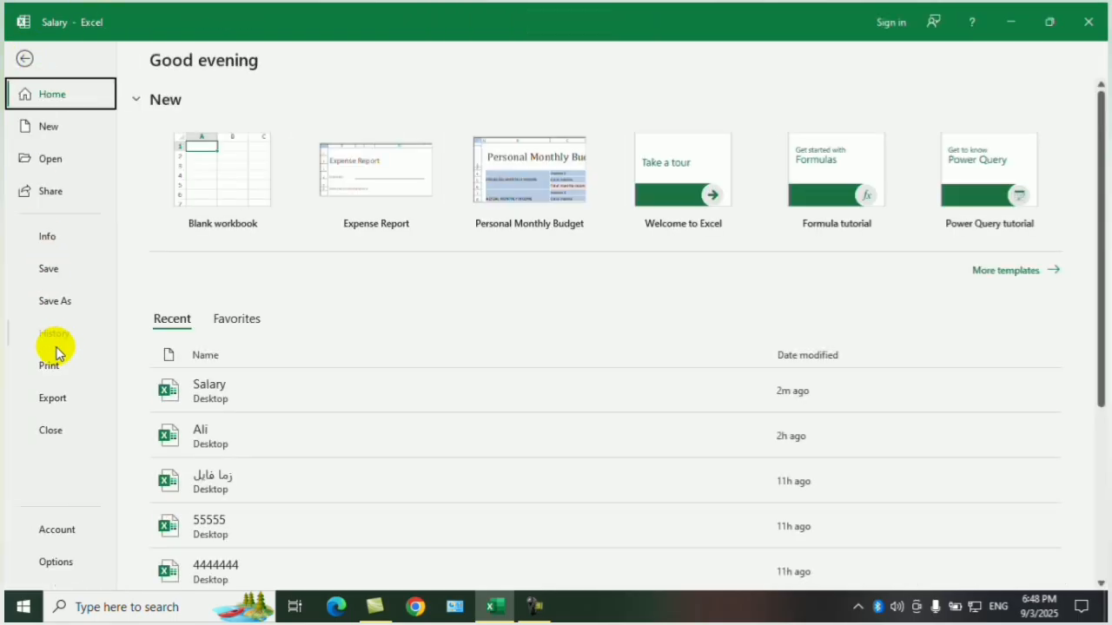
{"action": "left_click", "coordinate": [51, 236]}
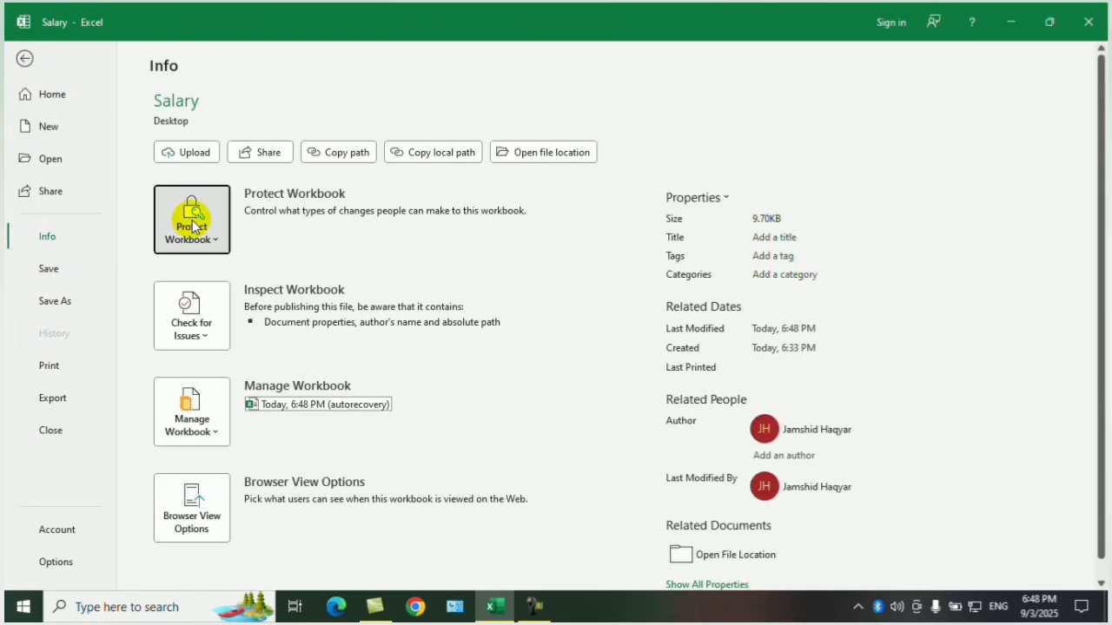
{"action": "left_click", "coordinate": [193, 225]}
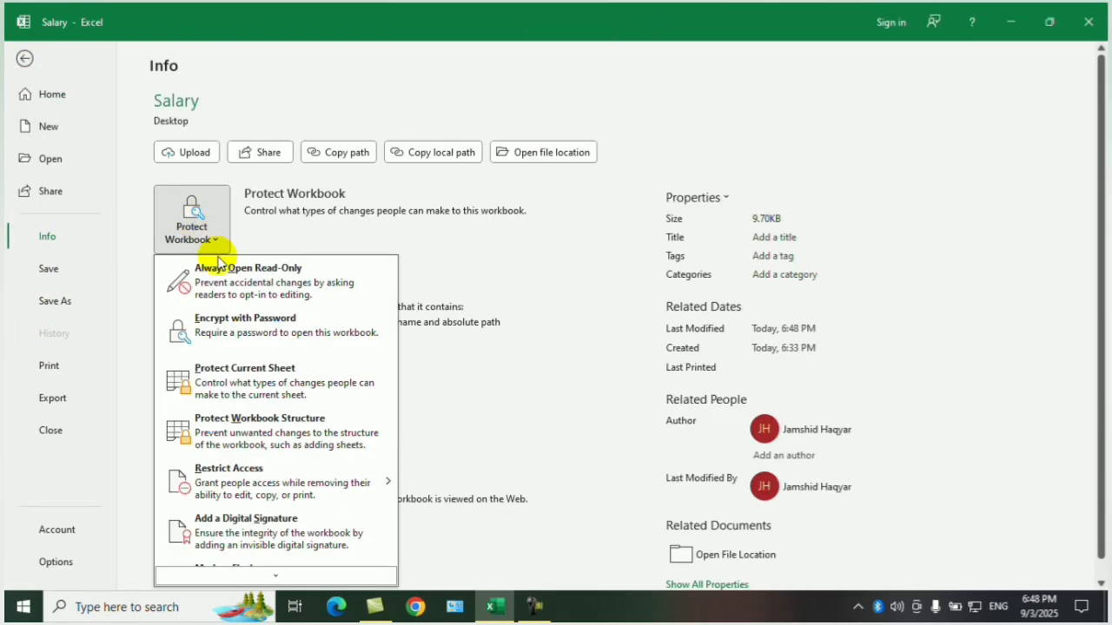
{"action": "left_click", "coordinate": [279, 392]}
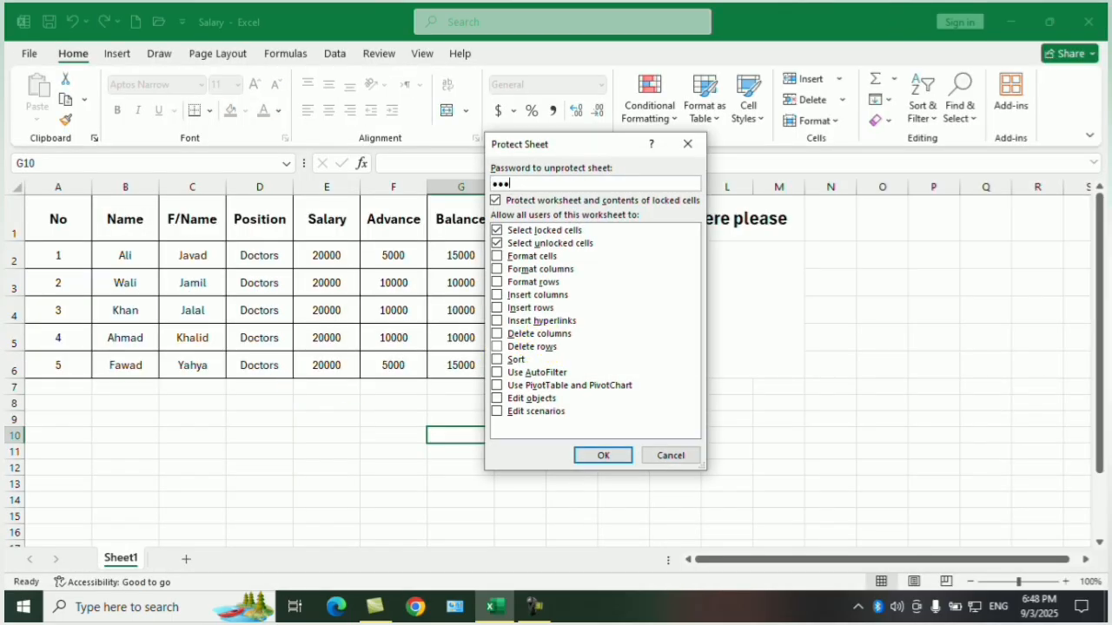
{"action": "left_click", "coordinate": [603, 455]}
{"action": "type", "text": "12"}
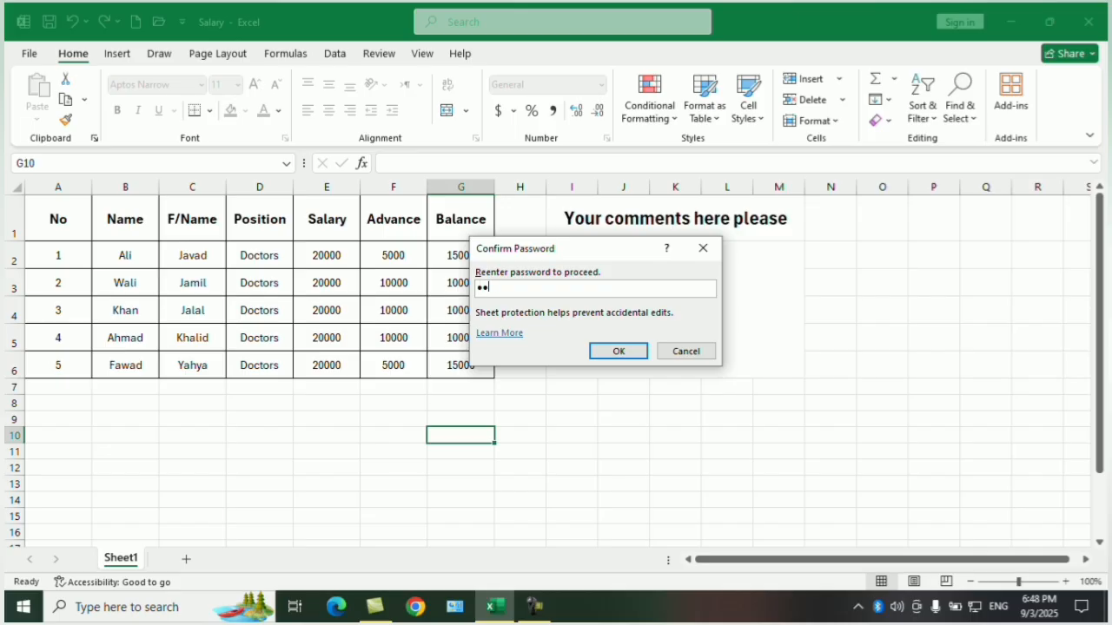
{"action": "type", "text": "3"}
{"action": "left_click", "coordinate": [613, 353]}
{"action": "left_click", "coordinate": [697, 404]}
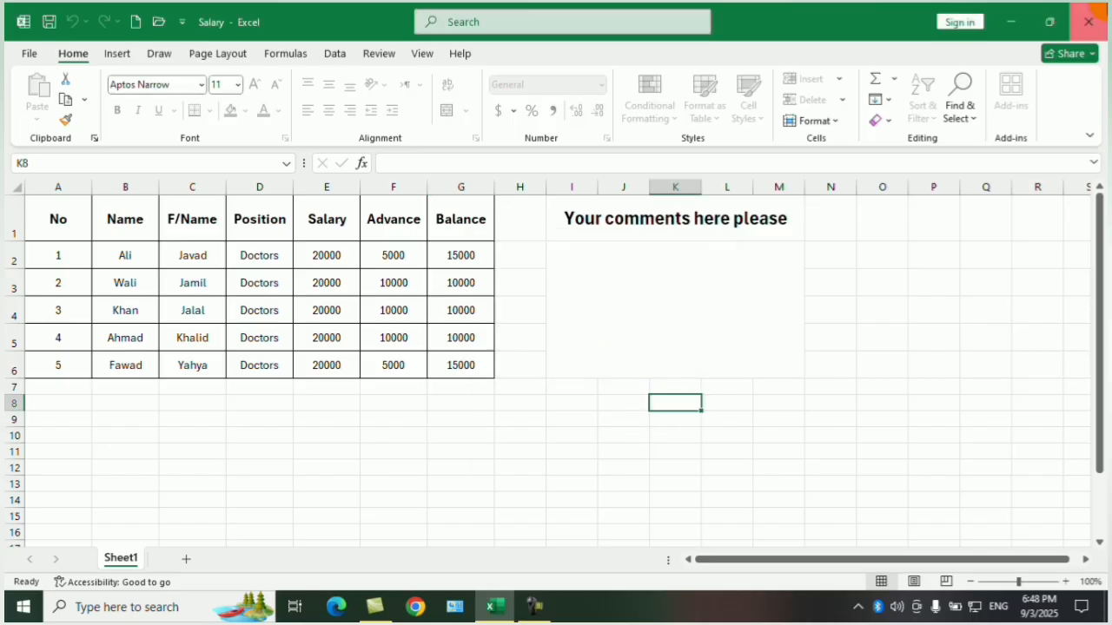
Close the Salary workbook with its changes saved, and reopen it from the desktop.
{"action": "left_click", "coordinate": [1089, 22]}
{"action": "left_click", "coordinate": [579, 336]}
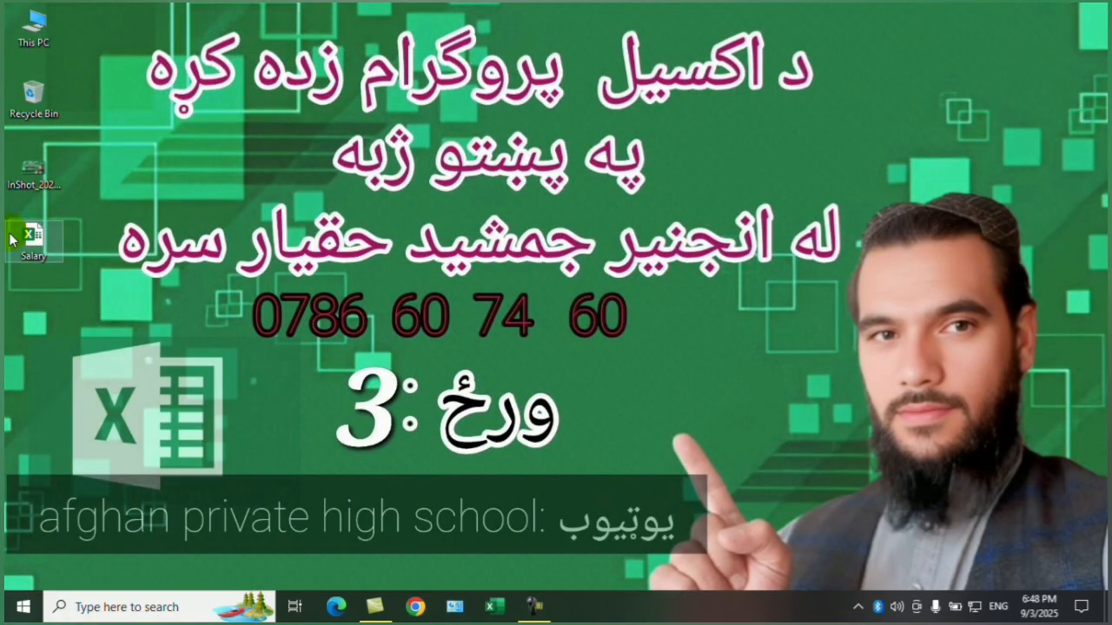
{"action": "double_click", "coordinate": [65, 245]}
Try to edit an Advance amount in the locked salary table to test the sheet protection.
{"action": "left_click", "coordinate": [400, 310]}
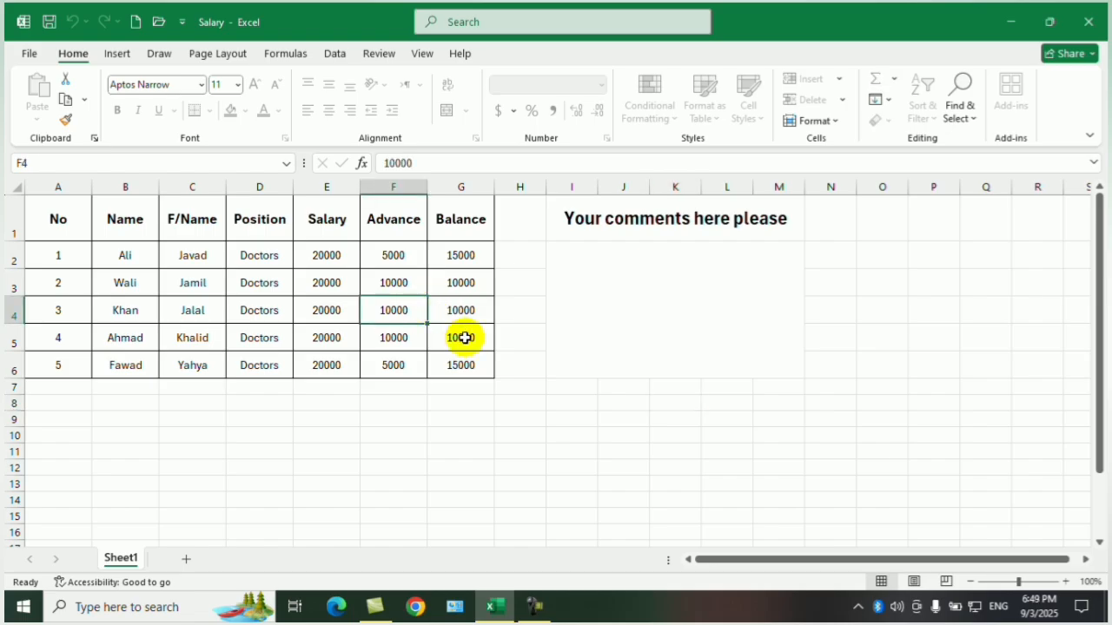
{"action": "double_click", "coordinate": [415, 339]}
{"action": "left_click", "coordinate": [565, 347]}
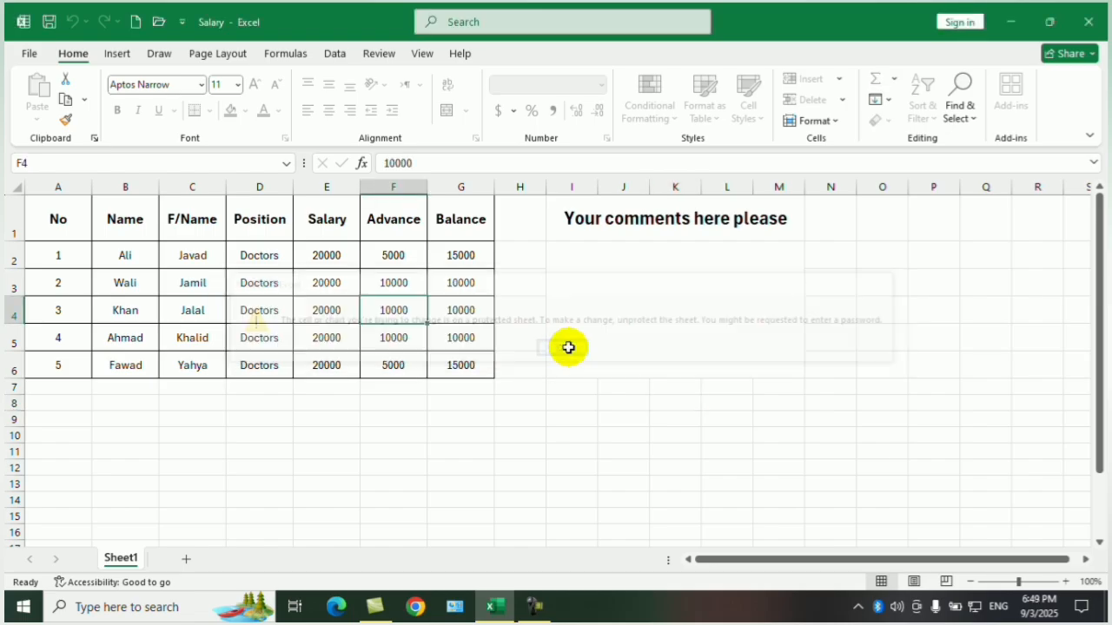
Enter the comment "All the table is correct" in the unlocked comment area I2:M6.
{"action": "left_click", "coordinate": [615, 277]}
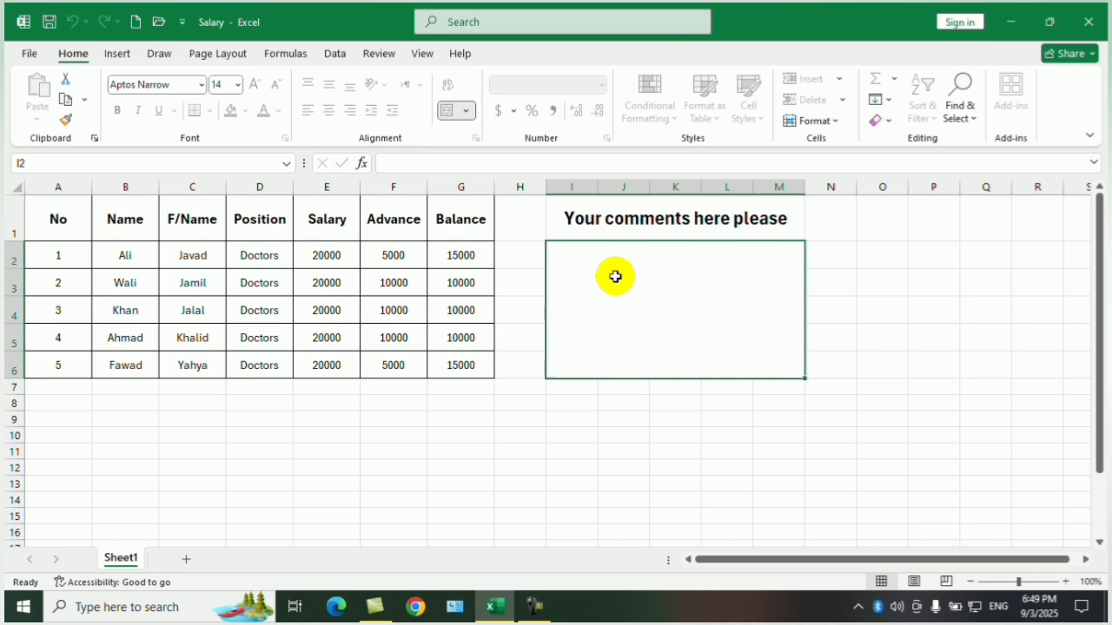
{"action": "type", "text": "All the table is correct"}
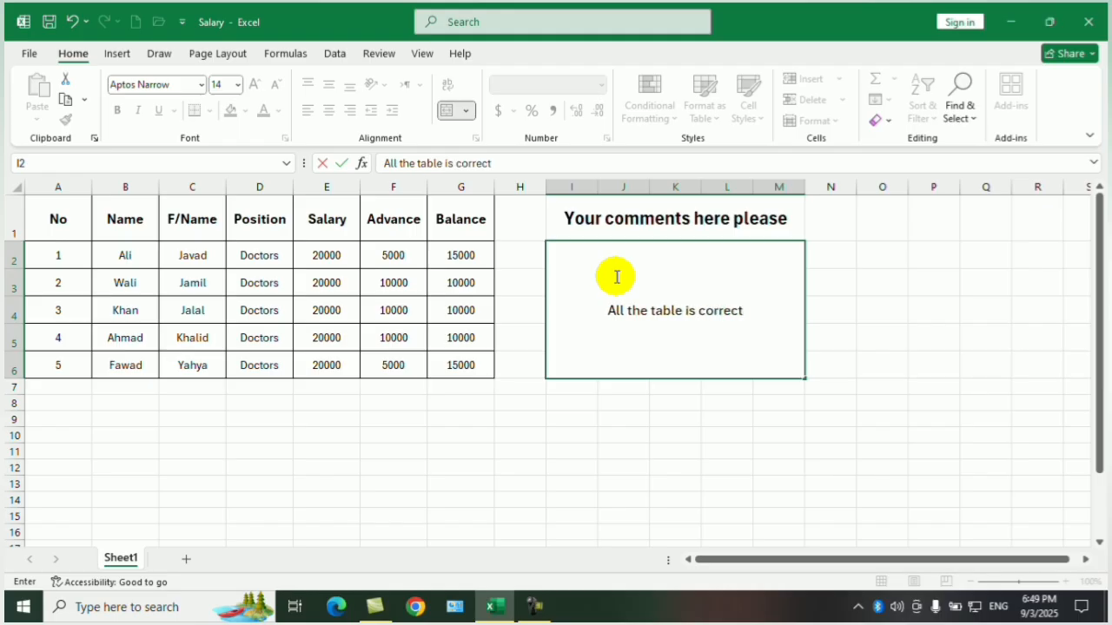
{"action": "left_click", "coordinate": [690, 436]}
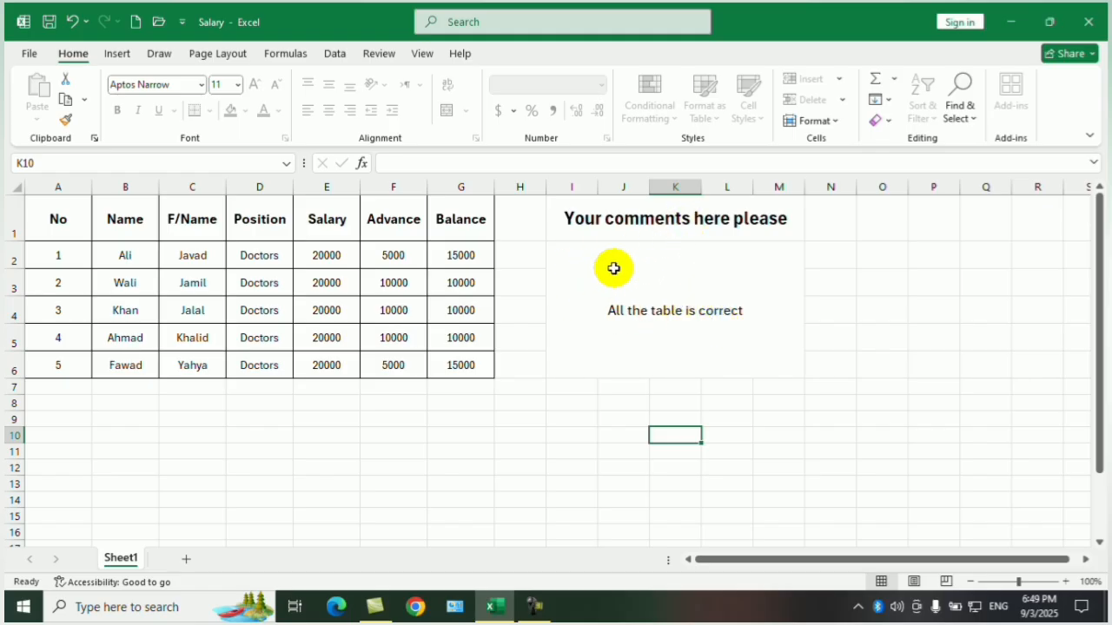
Replace the comment in the unlocked comment area with "Please decrese the salary of number2".
{"action": "left_click", "coordinate": [681, 313]}
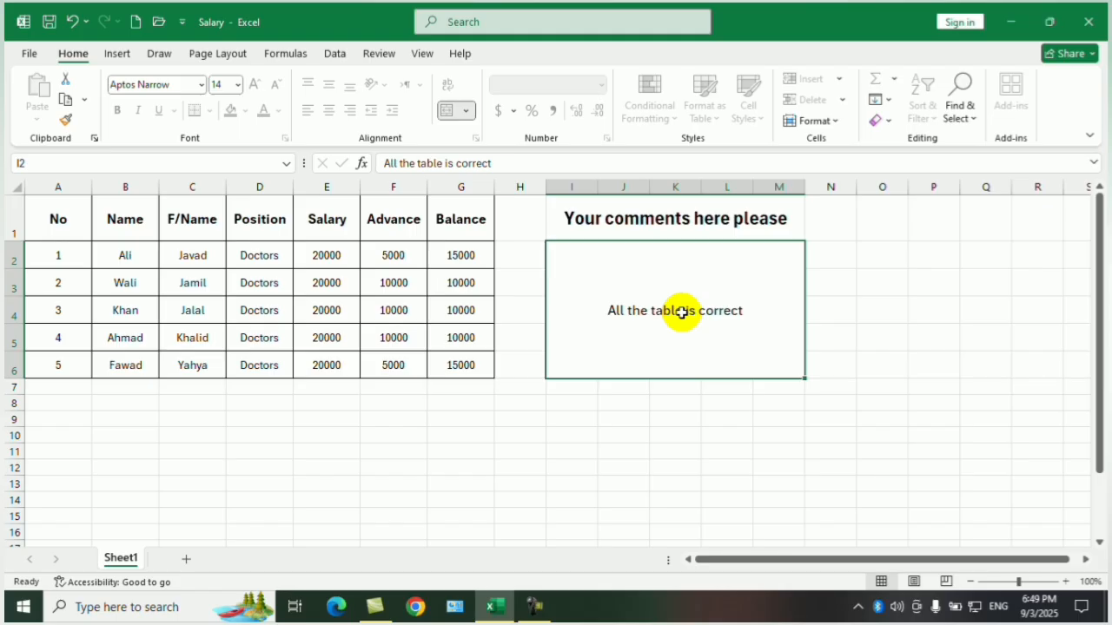
{"action": "type", "text": "Please decrese the salary of"}
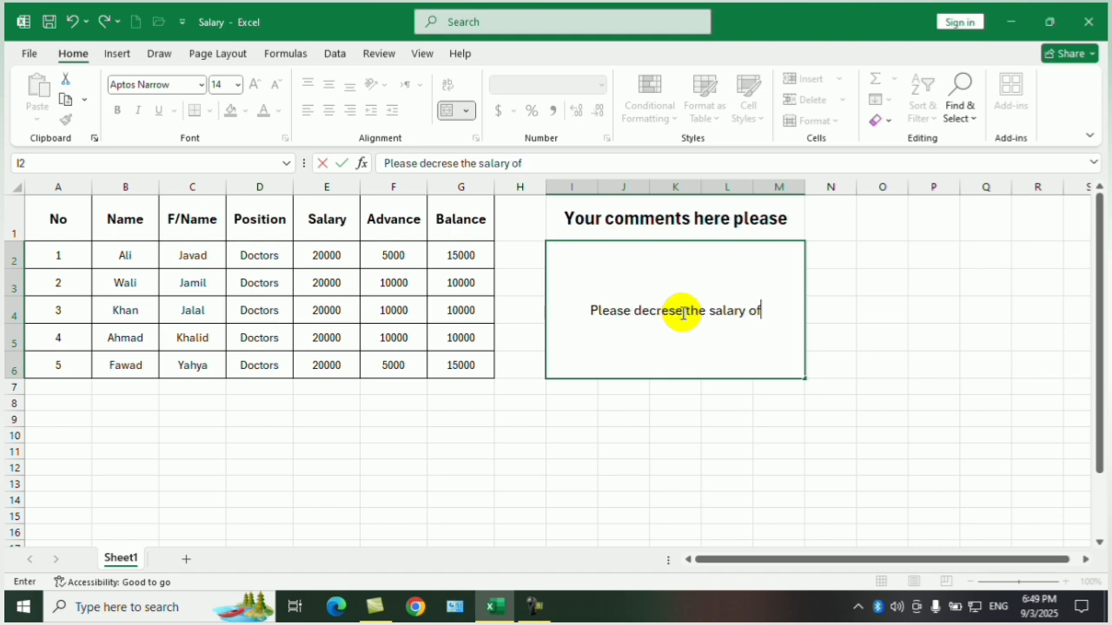
{"action": "type", "text": "umbe"}
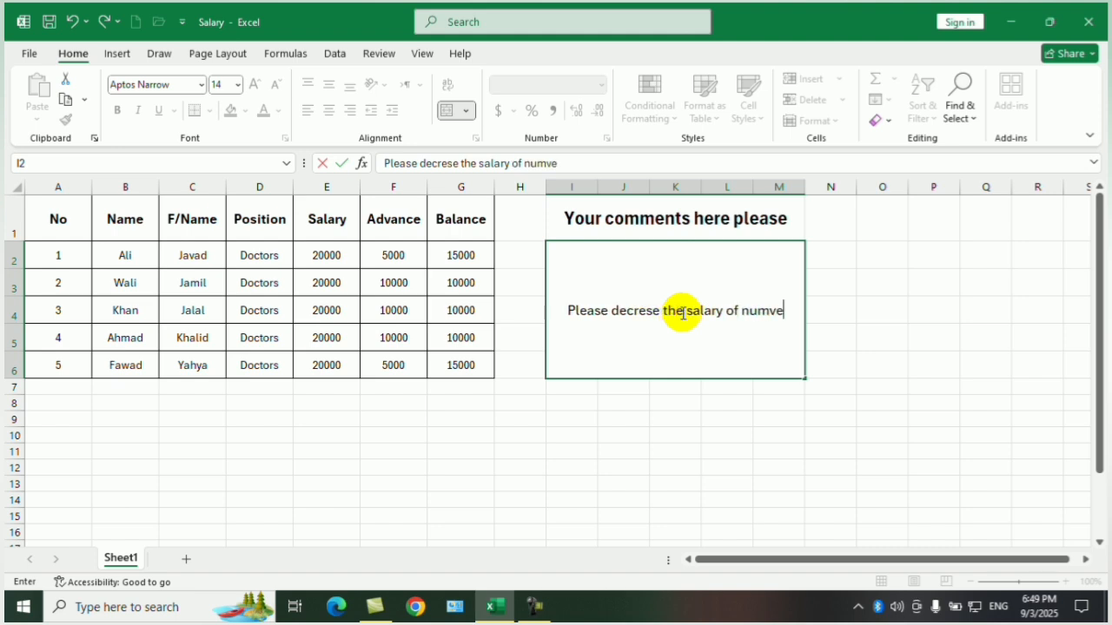
{"action": "key", "text": "BackSpace"}
{"action": "key", "text": "BackSpace"}
{"action": "type", "text": "ber"}
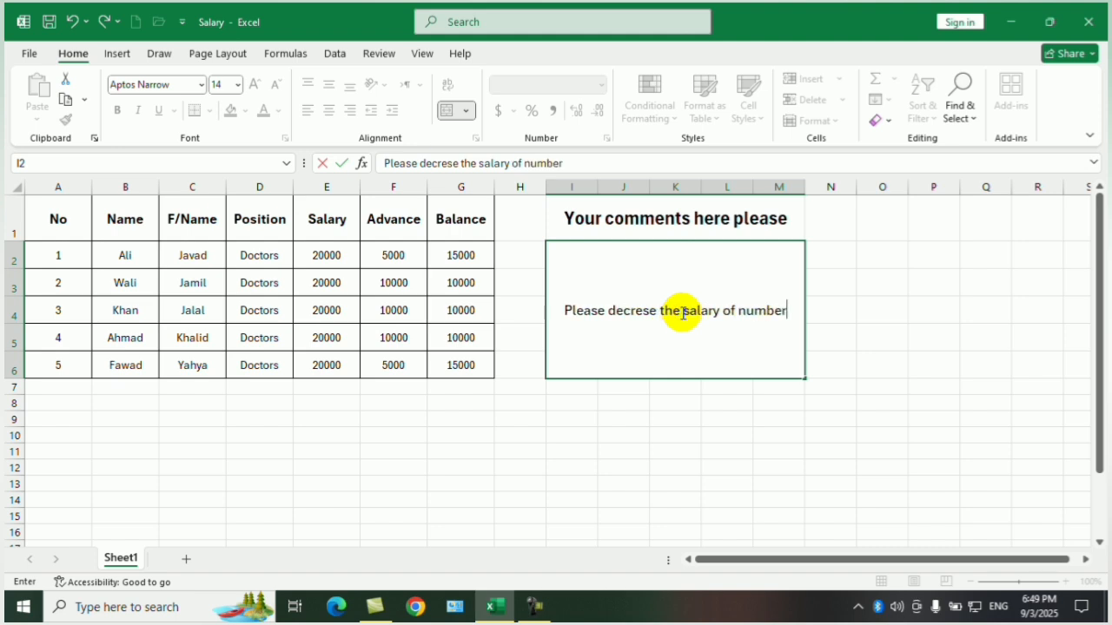
{"action": "type", "text": "2"}
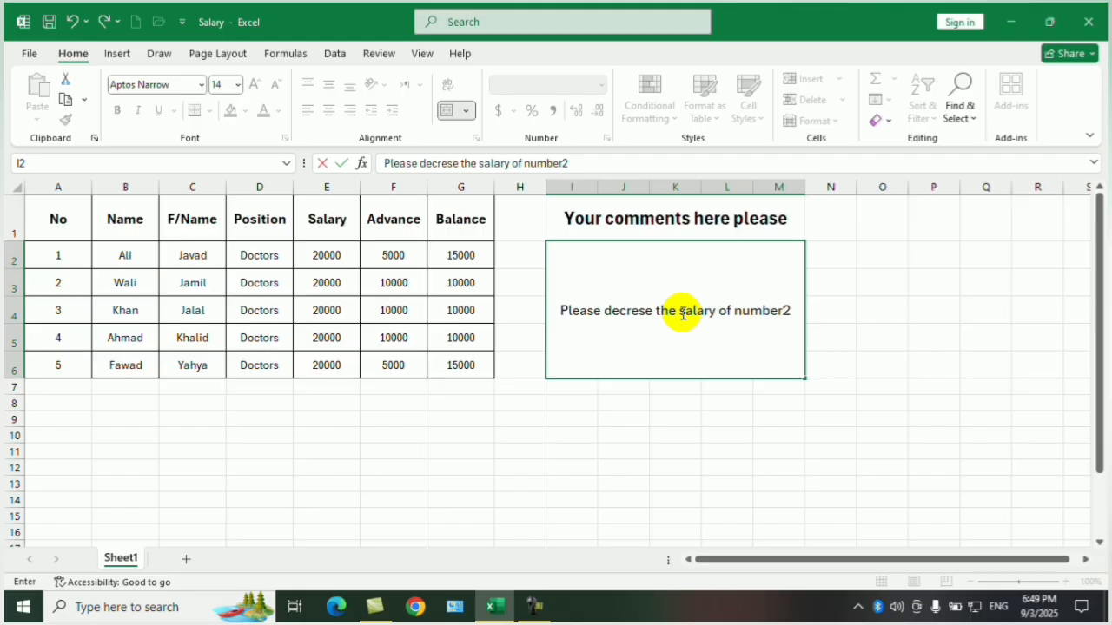
{"action": "left_click", "coordinate": [812, 419]}
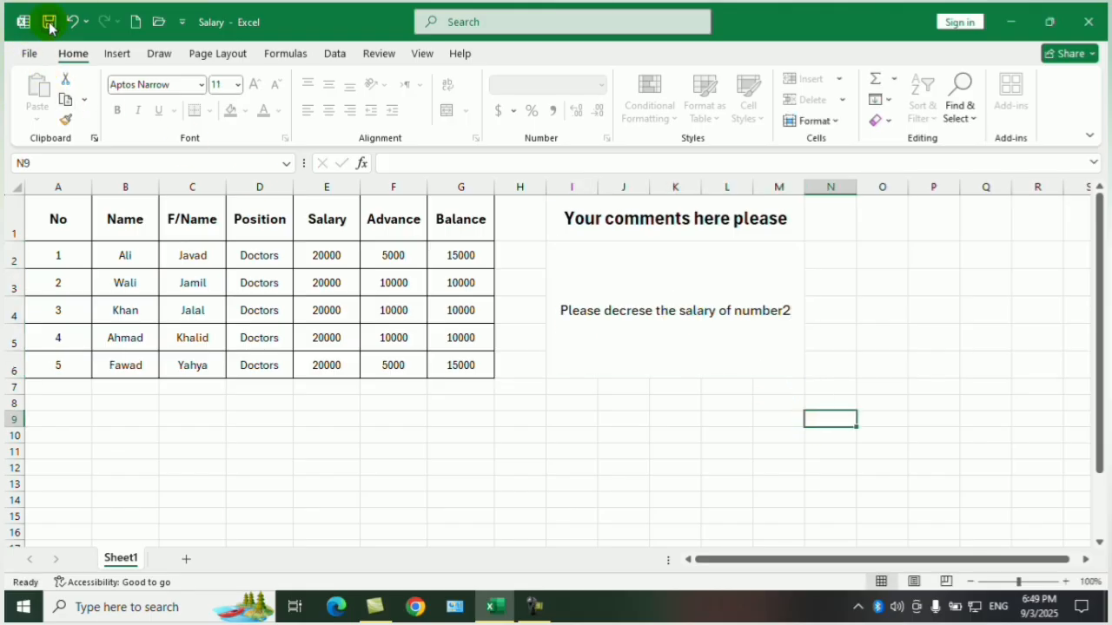
Save and close the Salary workbook, and reopen it from the desktop.
{"action": "left_click", "coordinate": [738, 423]}
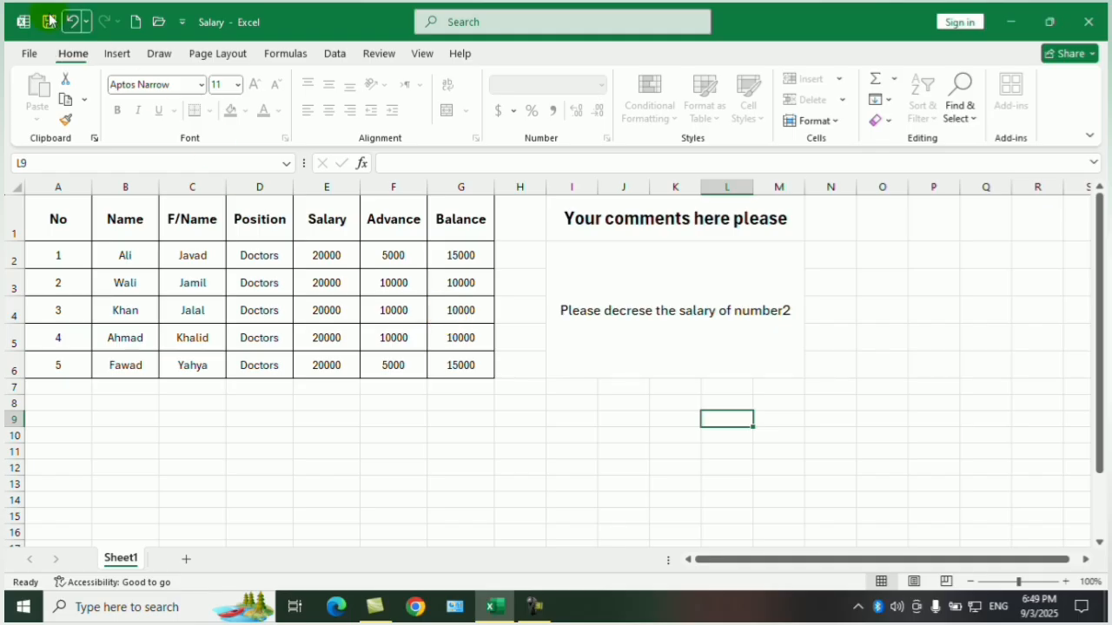
{"action": "left_click", "coordinate": [1088, 22]}
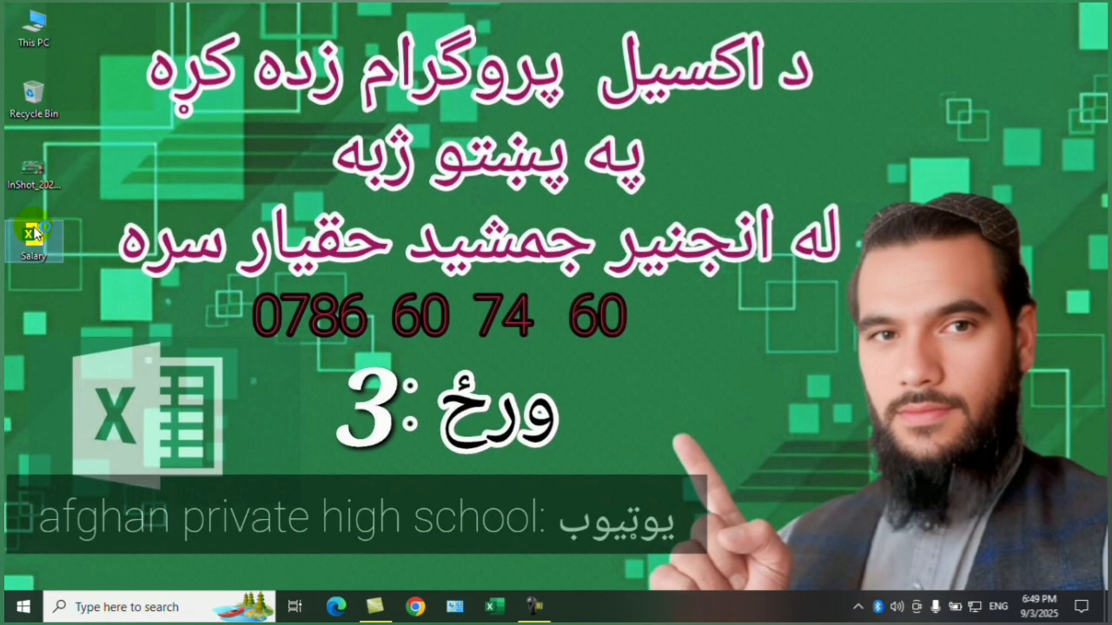
{"action": "double_click", "coordinate": [35, 233]}
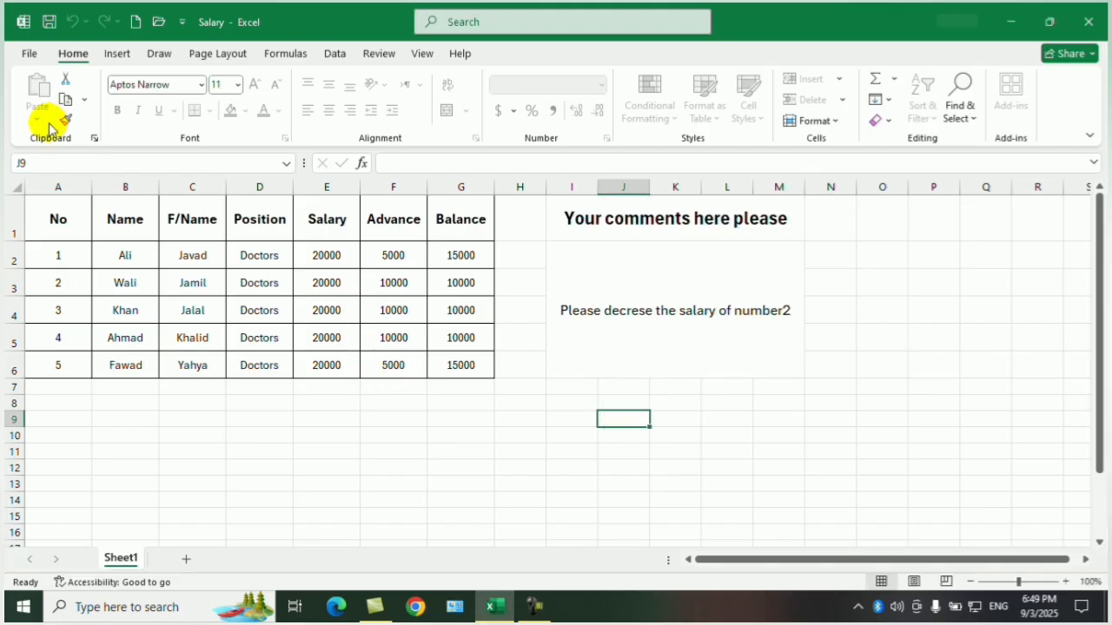
Remove the protection from the current sheet by entering the sheet password.
{"action": "left_click", "coordinate": [29, 53]}
{"action": "left_click", "coordinate": [59, 235]}
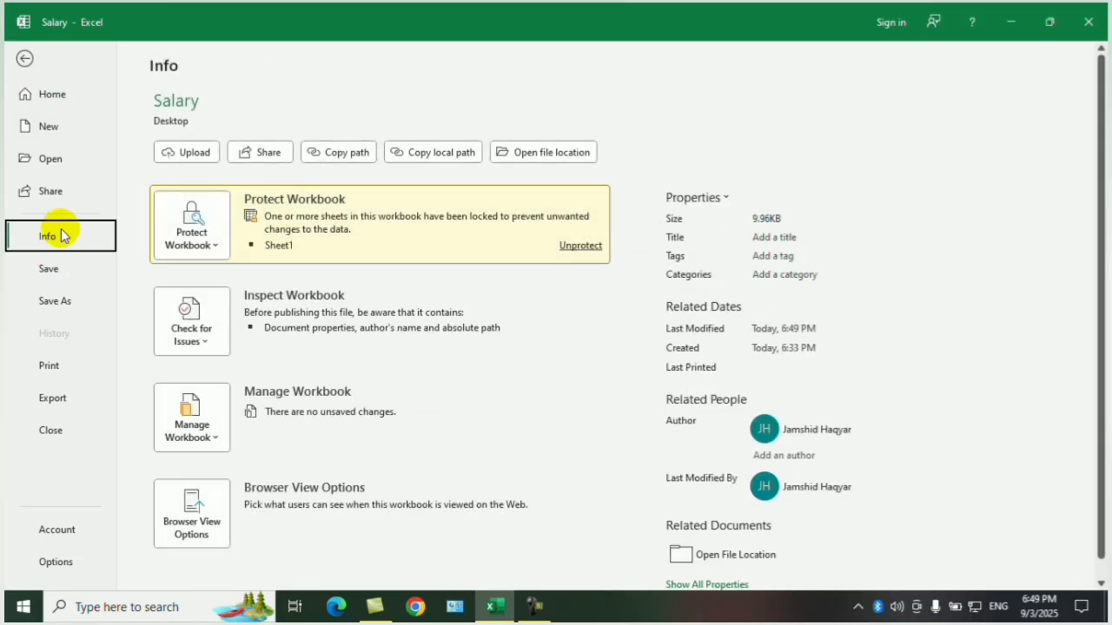
{"action": "left_click", "coordinate": [217, 235]}
{"action": "left_click", "coordinate": [289, 395]}
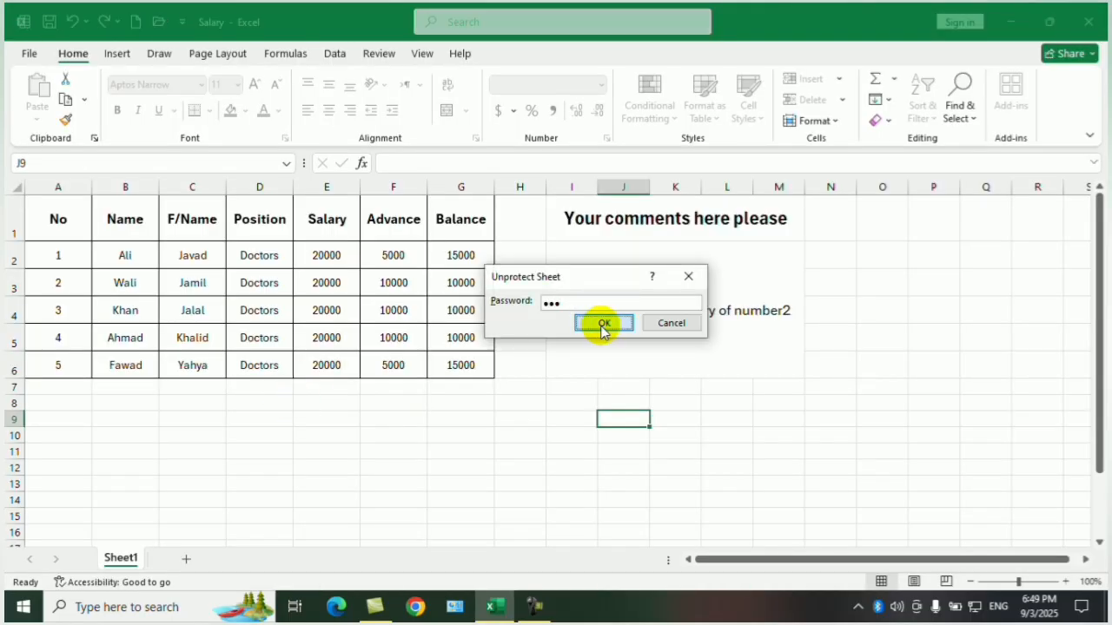
{"action": "left_click", "coordinate": [604, 323]}
Enter 12 in cell J9 to test editing on the unprotected sheet, and clear the cell.
{"action": "type", "text": "12"}
{"action": "left_click", "coordinate": [734, 434]}
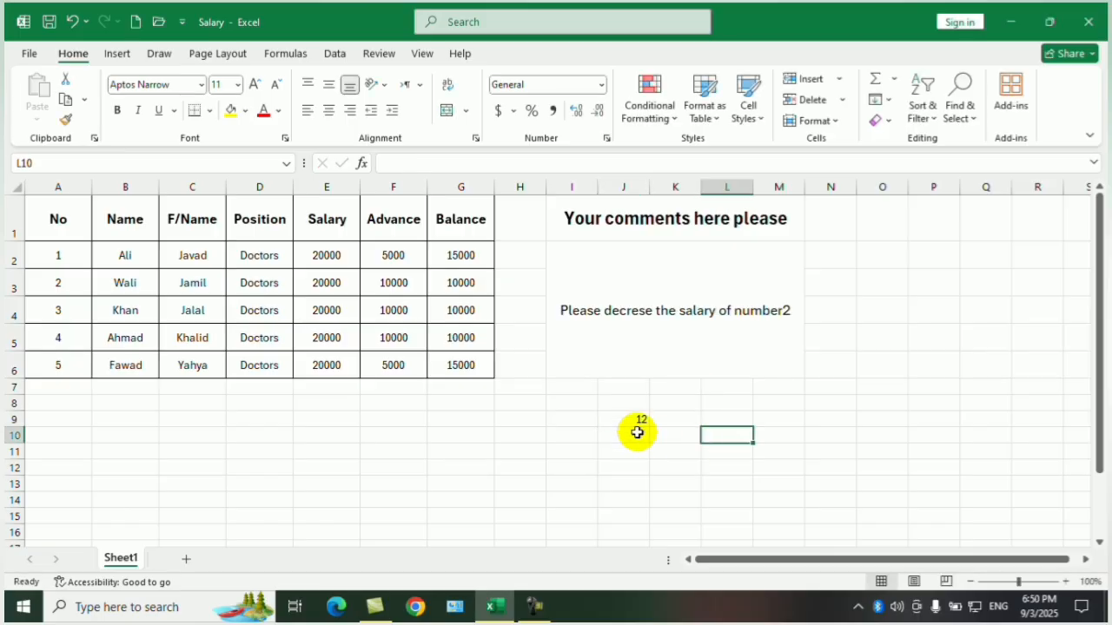
{"action": "left_click", "coordinate": [617, 418]}
{"action": "key", "text": "BackSpace"}
{"action": "left_click", "coordinate": [830, 402]}
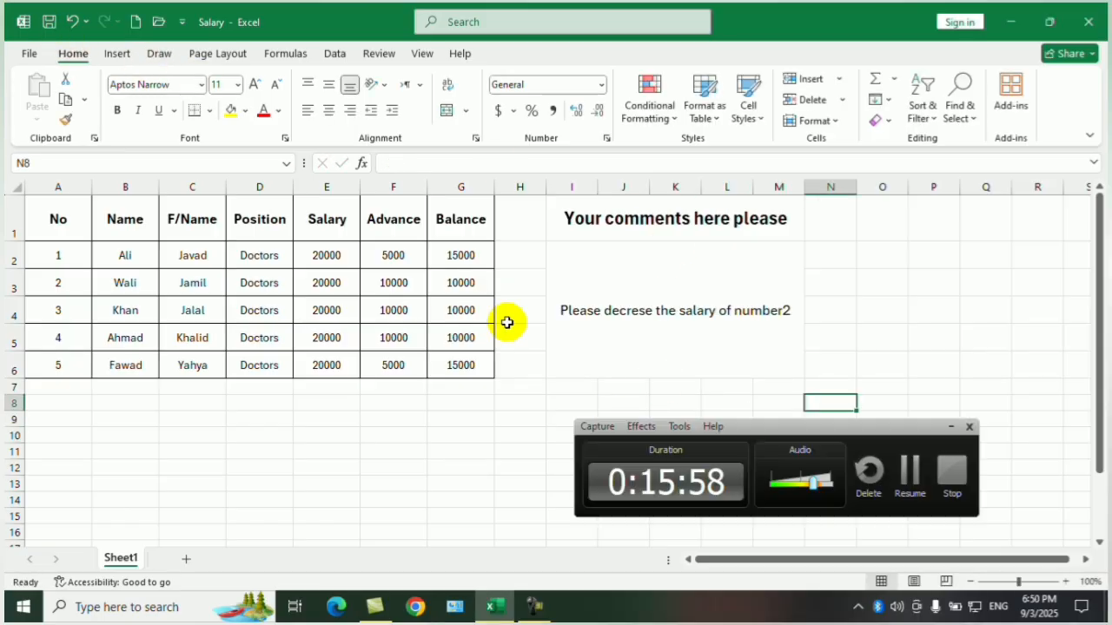
Add two blank sheets after Sheet1 and return to Sheet1.
{"action": "left_click", "coordinate": [186, 559]}
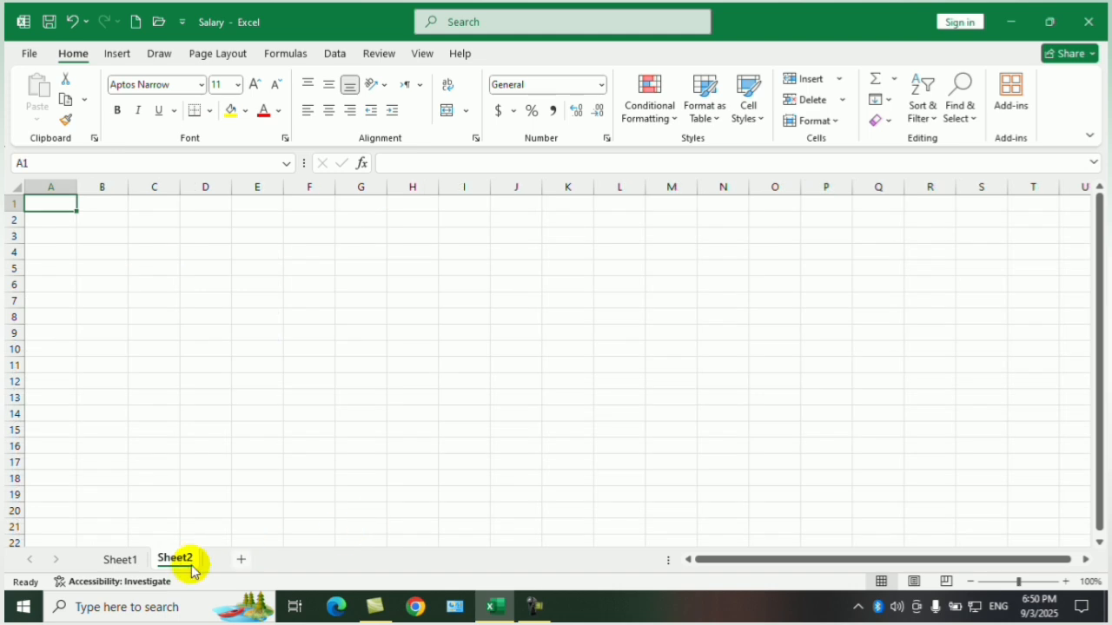
{"action": "left_click", "coordinate": [114, 561]}
{"action": "left_click", "coordinate": [242, 559]}
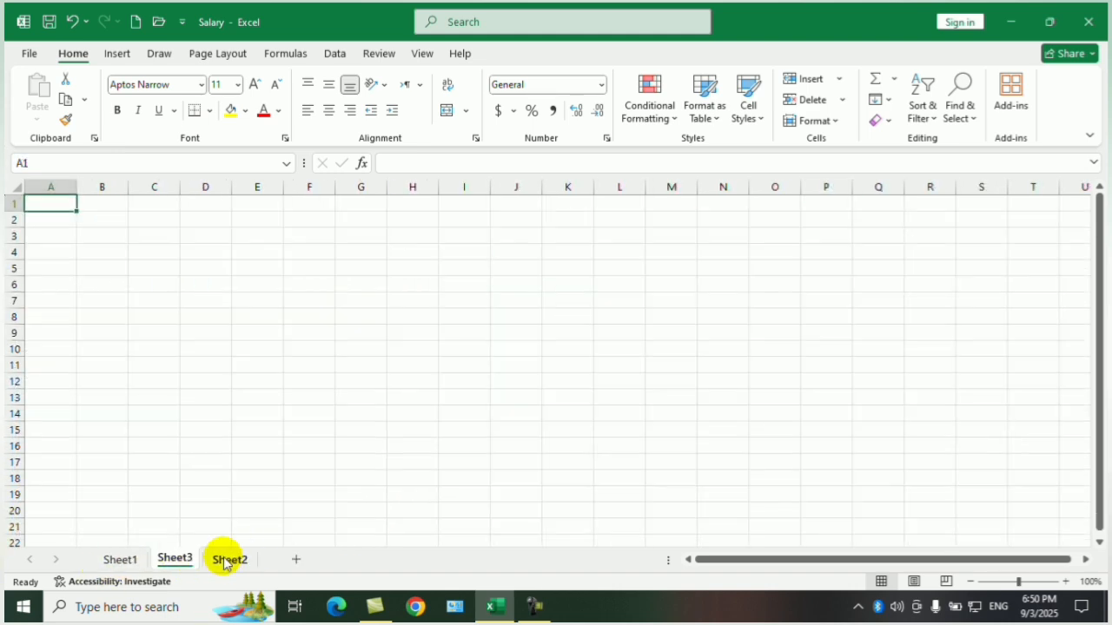
{"action": "left_click", "coordinate": [118, 559]}
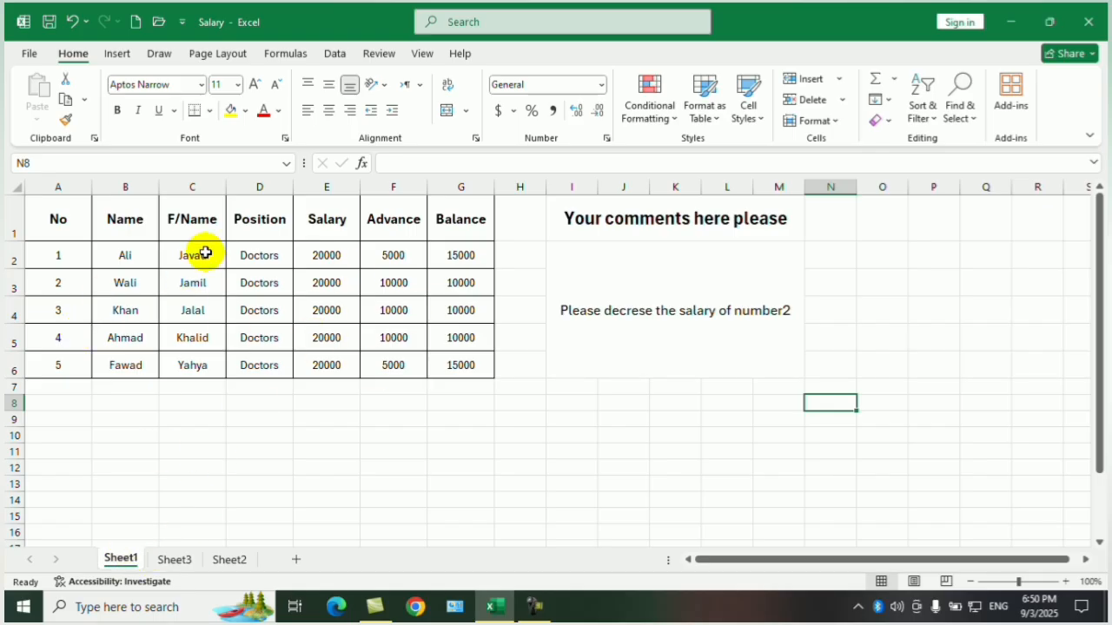
Protect the workbook structure with a password, and re-enter the password to confirm.
{"action": "left_click", "coordinate": [27, 56]}
{"action": "left_click", "coordinate": [47, 237]}
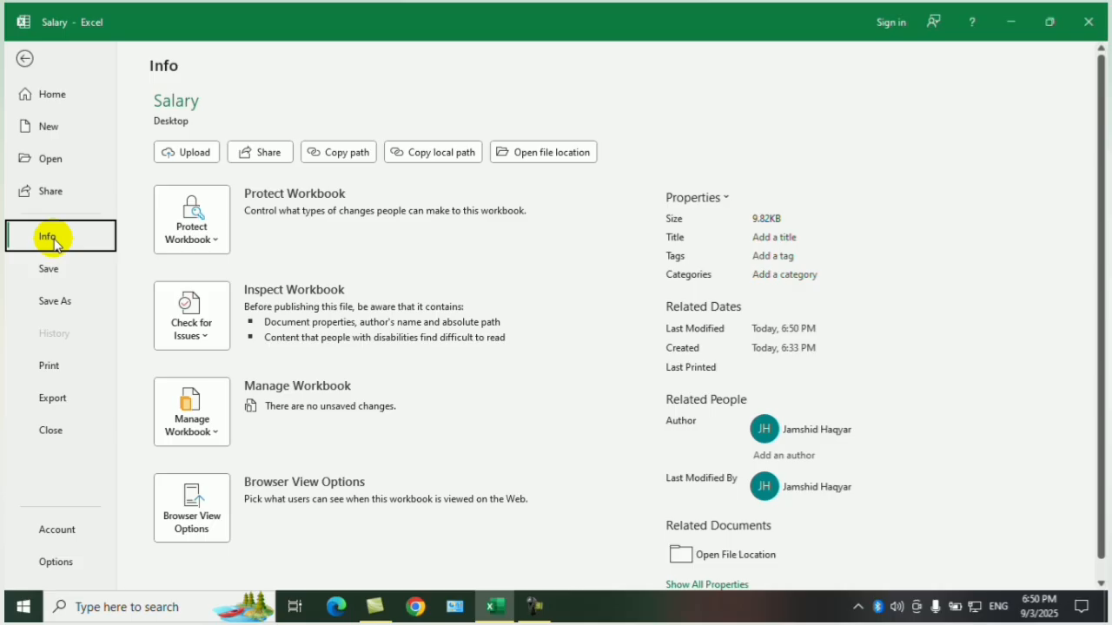
{"action": "left_click", "coordinate": [193, 241]}
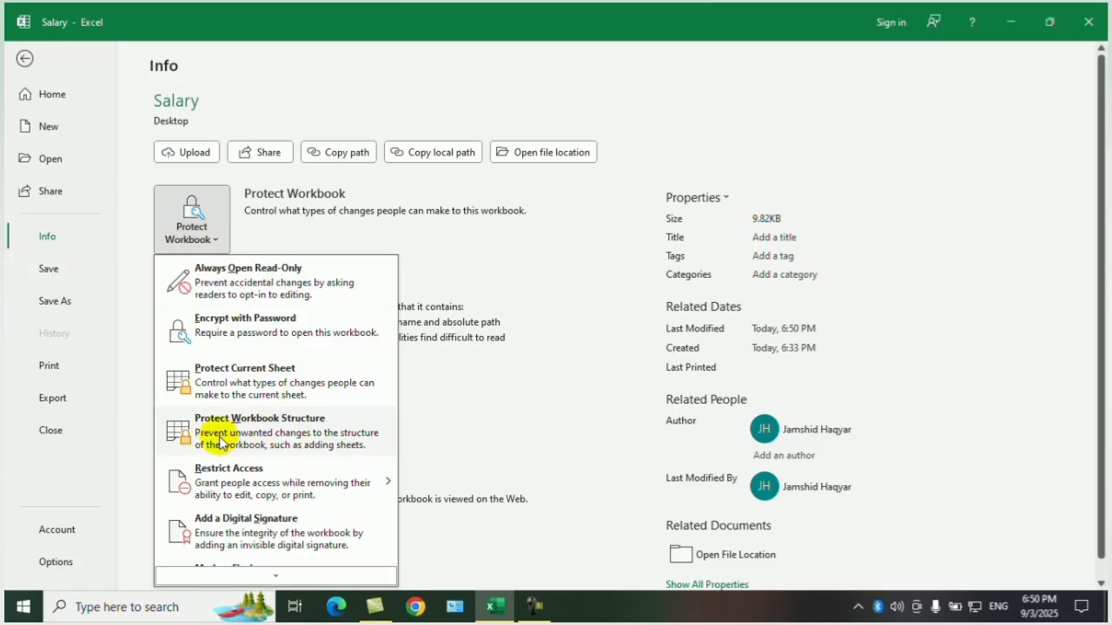
{"action": "left_click", "coordinate": [306, 441]}
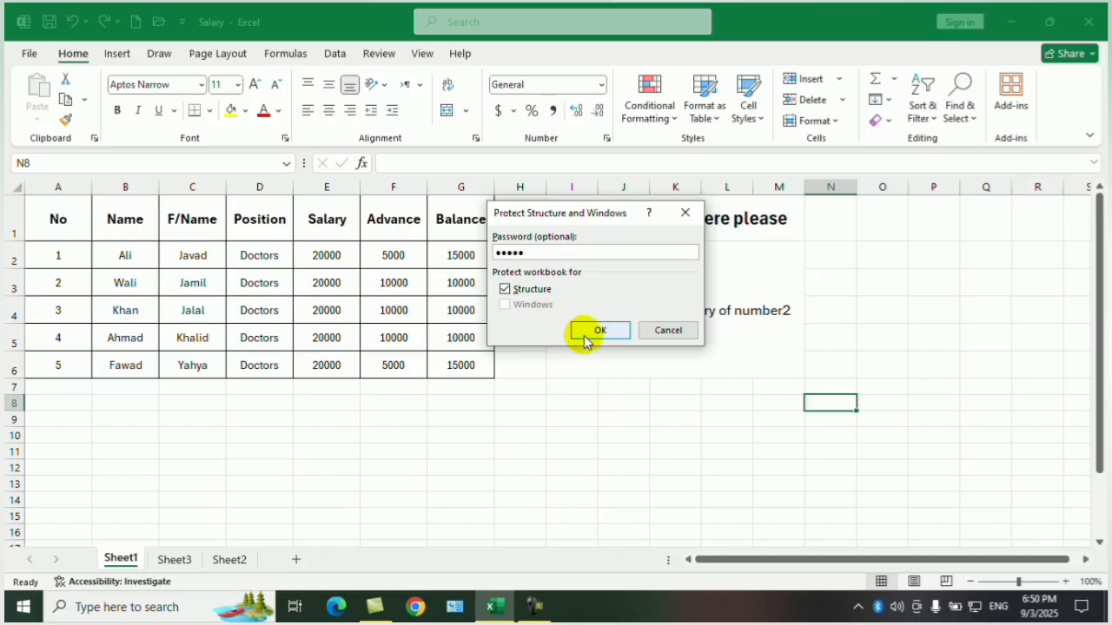
{"action": "left_click", "coordinate": [582, 335]}
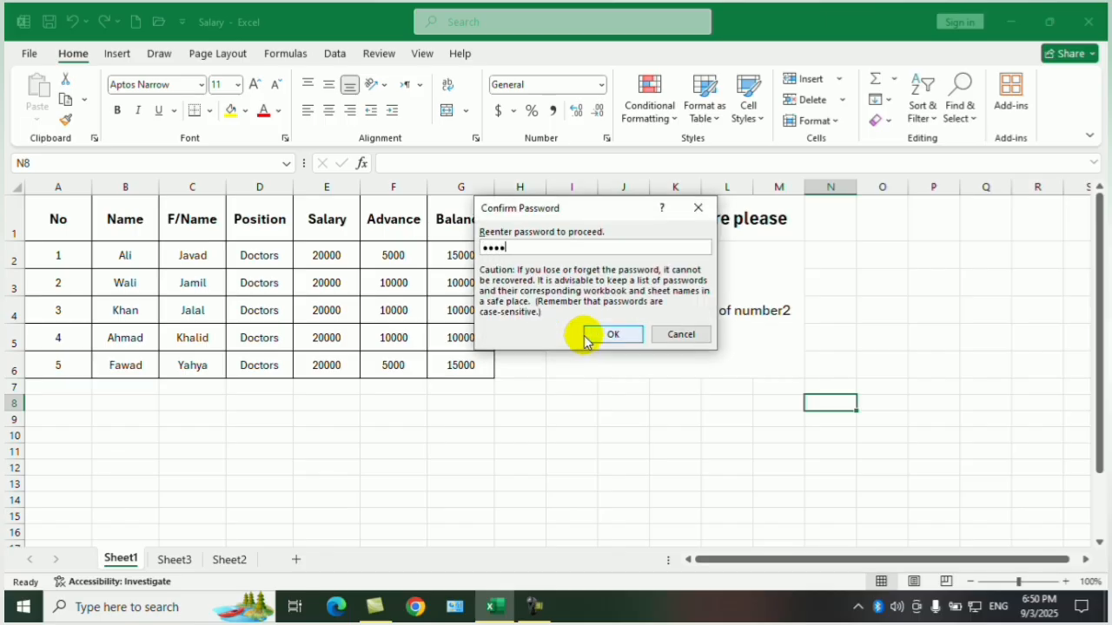
{"action": "left_click", "coordinate": [612, 335]}
Close the structure-protected Salary workbook with its changes saved, and open it again from the desktop.
{"action": "left_click", "coordinate": [1088, 21]}
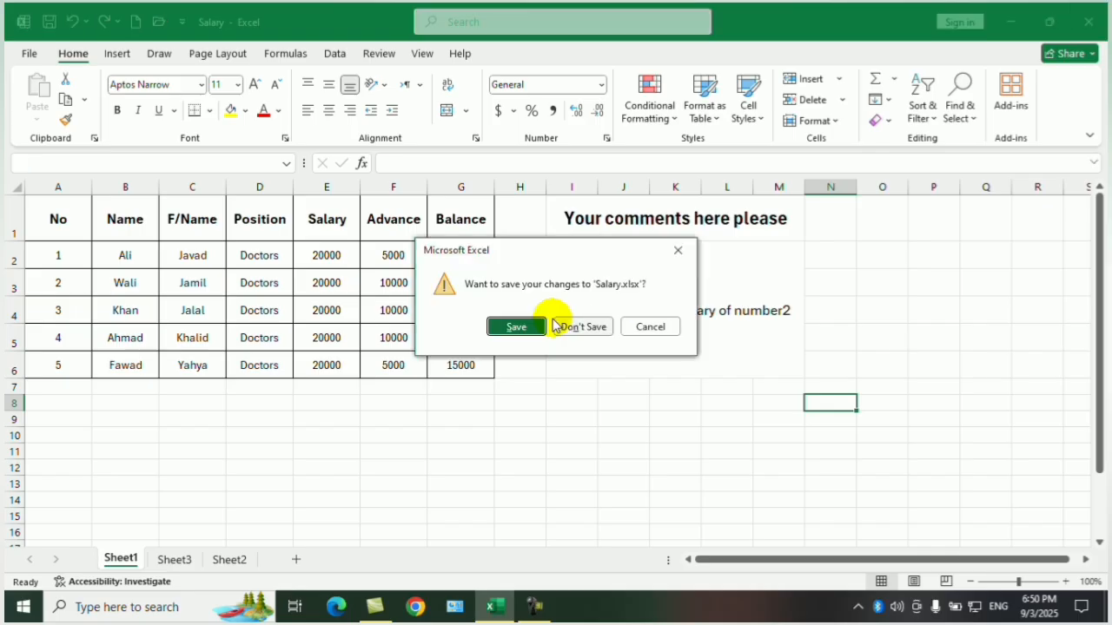
{"action": "left_click", "coordinate": [518, 326]}
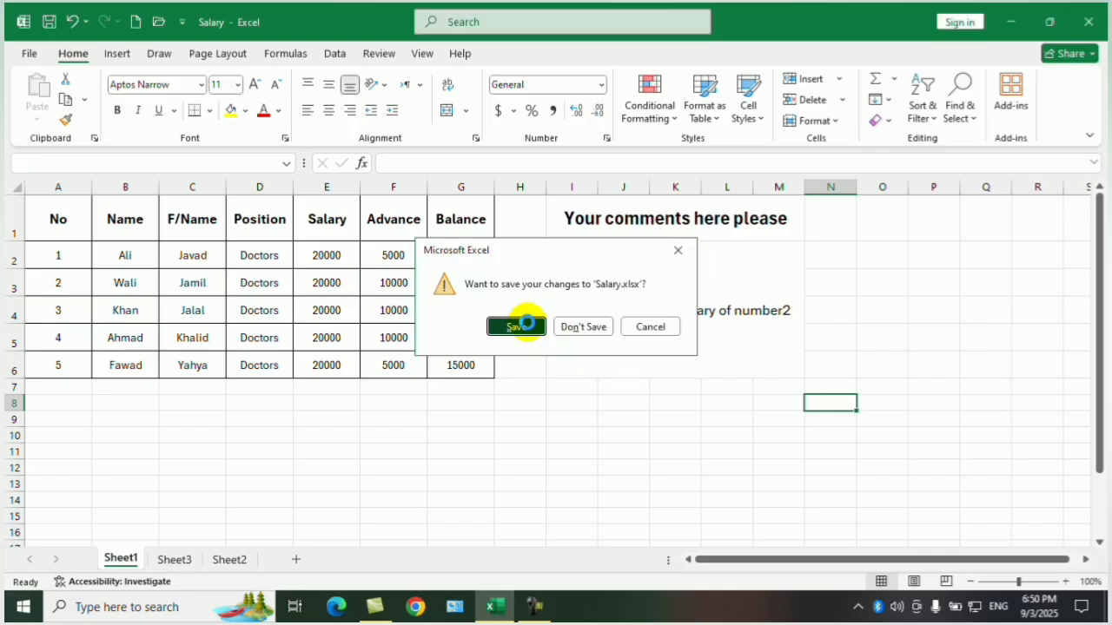
{"action": "double_click", "coordinate": [33, 234]}
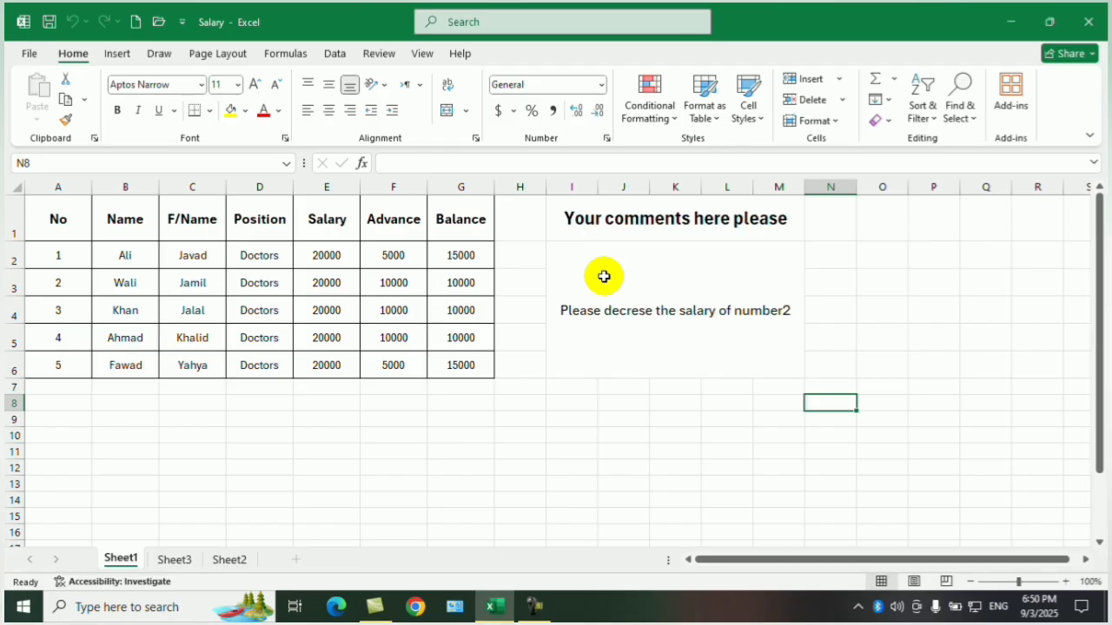
Check which sheet commands, such as Insert, Delete and Rename, are available for Sheet1 and Sheet3 under structure protection.
{"action": "left_click", "coordinate": [567, 402]}
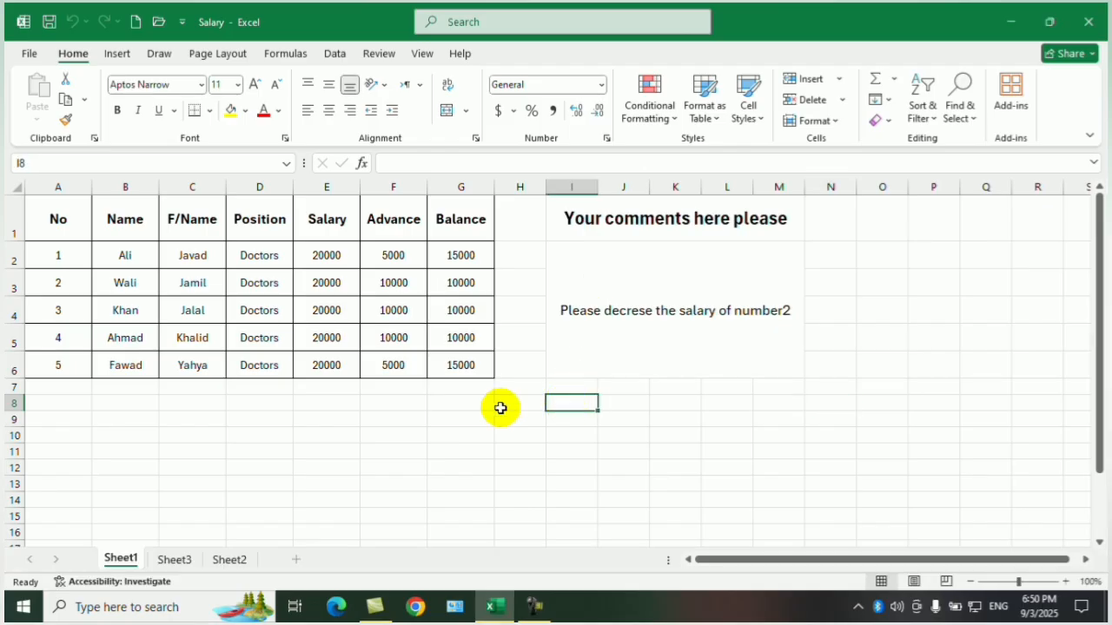
{"action": "right_click", "coordinate": [122, 555]}
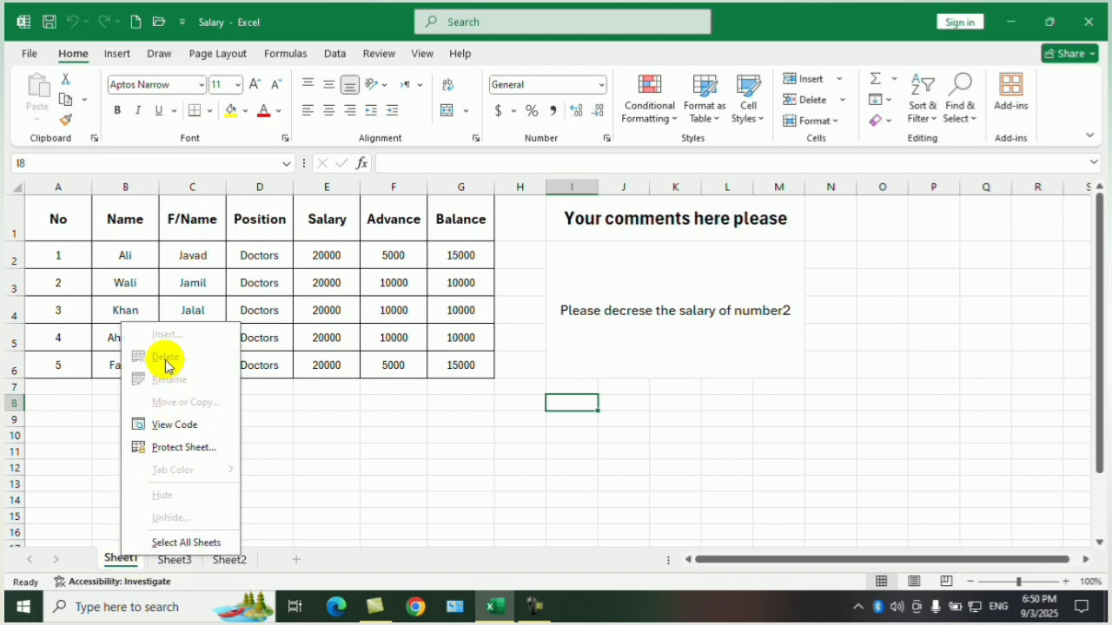
{"action": "left_click", "coordinate": [183, 446]}
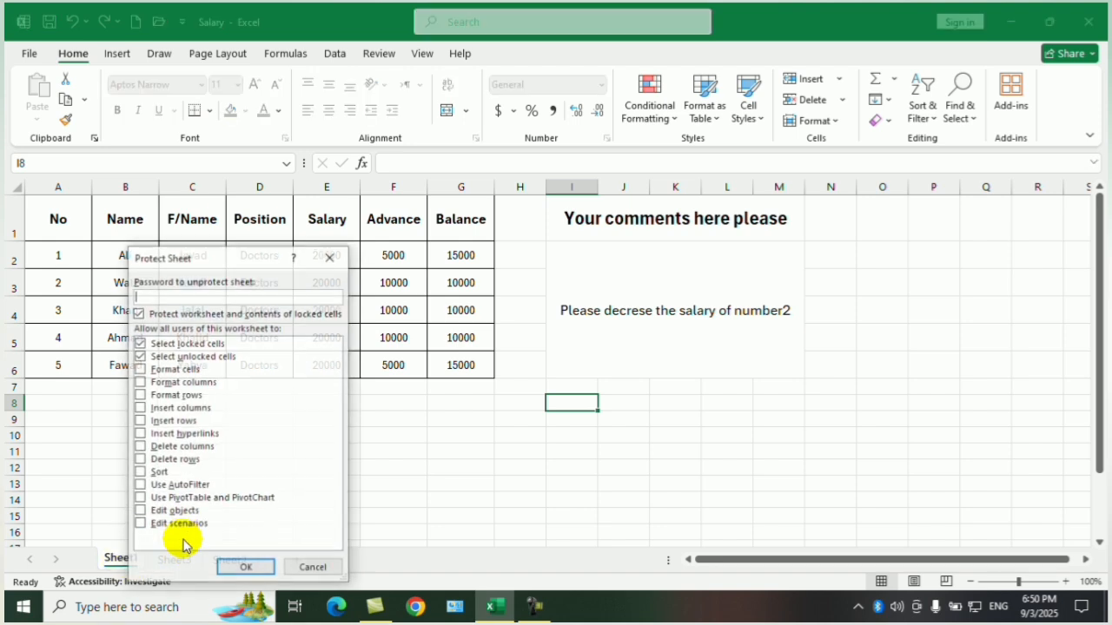
{"action": "left_click", "coordinate": [314, 569]}
{"action": "left_click_drag", "start_coordinate": [228, 564], "coordinate": [186, 558]}
{"action": "right_click", "coordinate": [165, 559]}
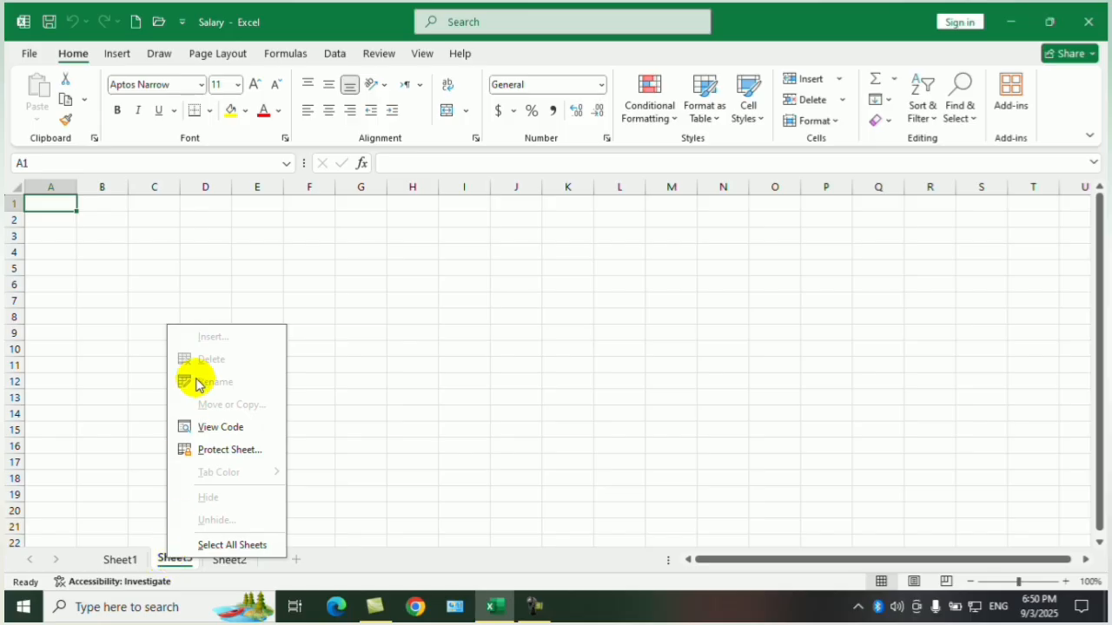
{"action": "left_click", "coordinate": [445, 407]}
{"action": "left_click", "coordinate": [118, 559]}
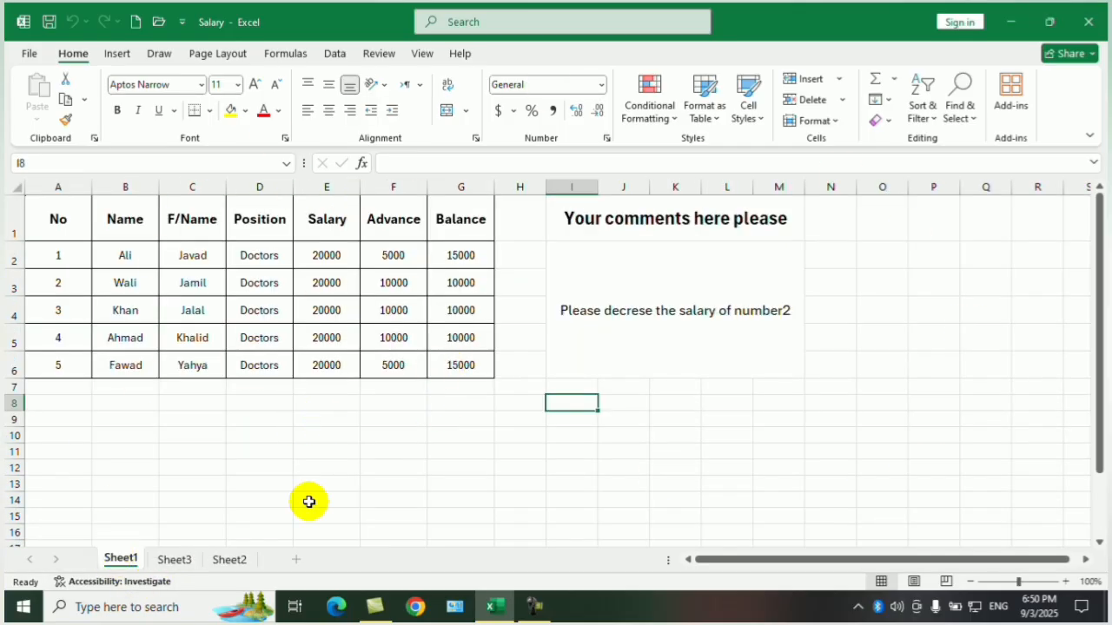
{"action": "left_click", "coordinate": [208, 421]}
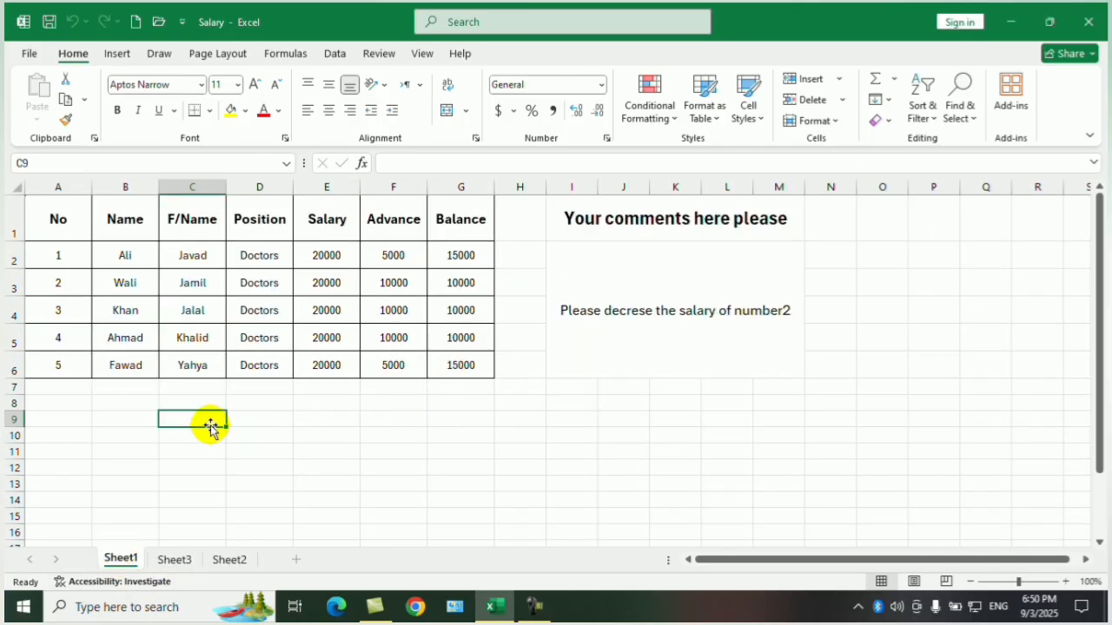
{"action": "right_click", "coordinate": [122, 561]}
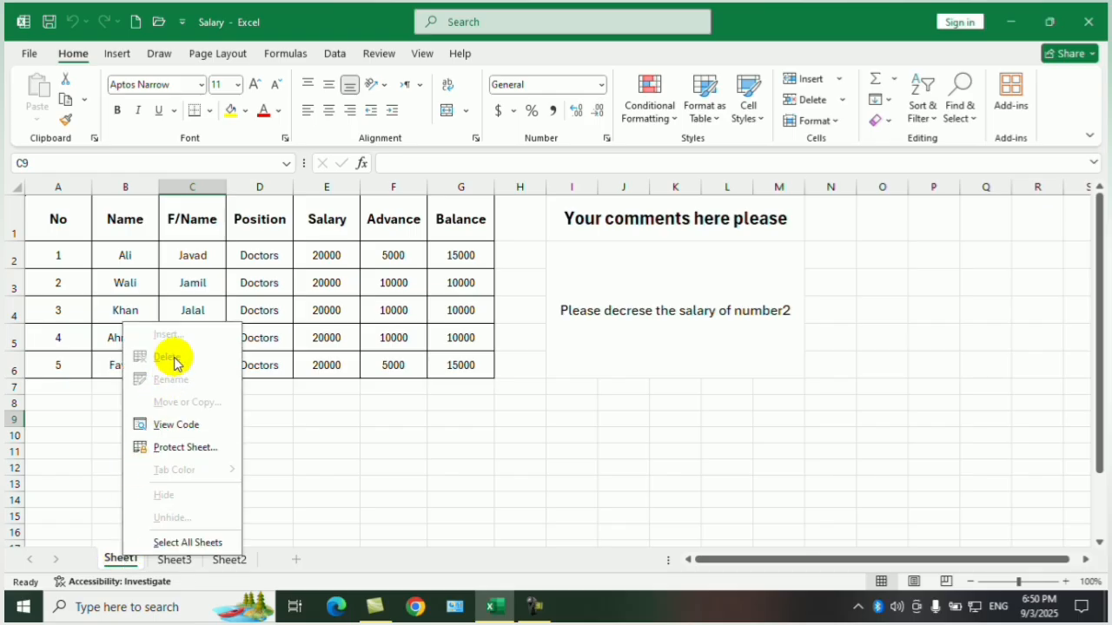
{"action": "key", "text": "Escape"}
Remove the workbook structure protection by entering its password, and save the workbook.
{"action": "left_click", "coordinate": [28, 53]}
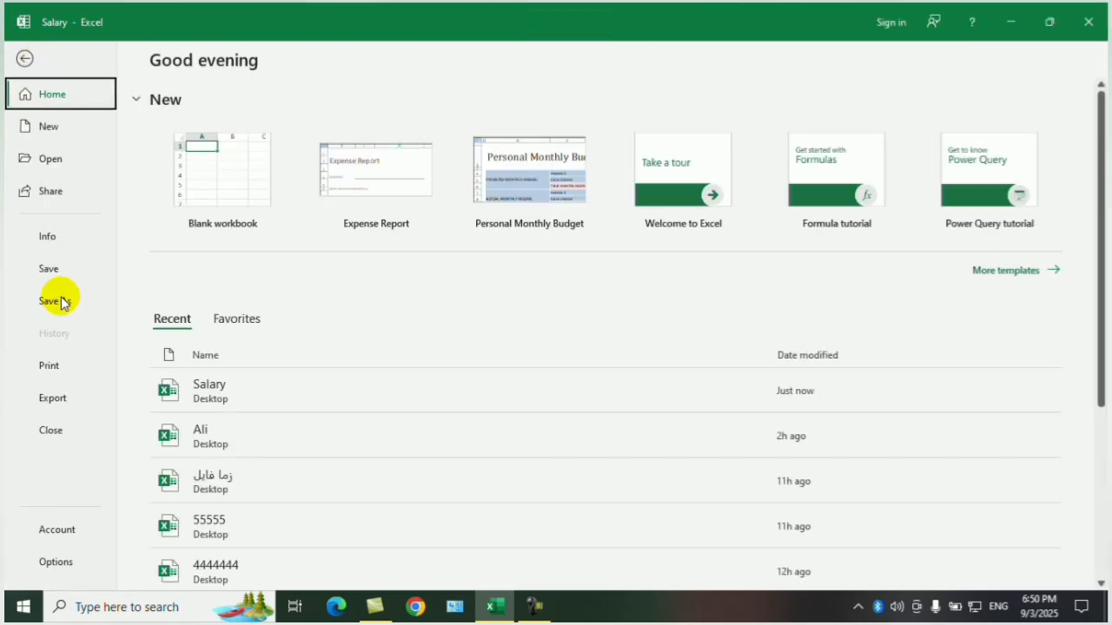
{"action": "left_click", "coordinate": [47, 237]}
{"action": "left_click", "coordinate": [196, 243]}
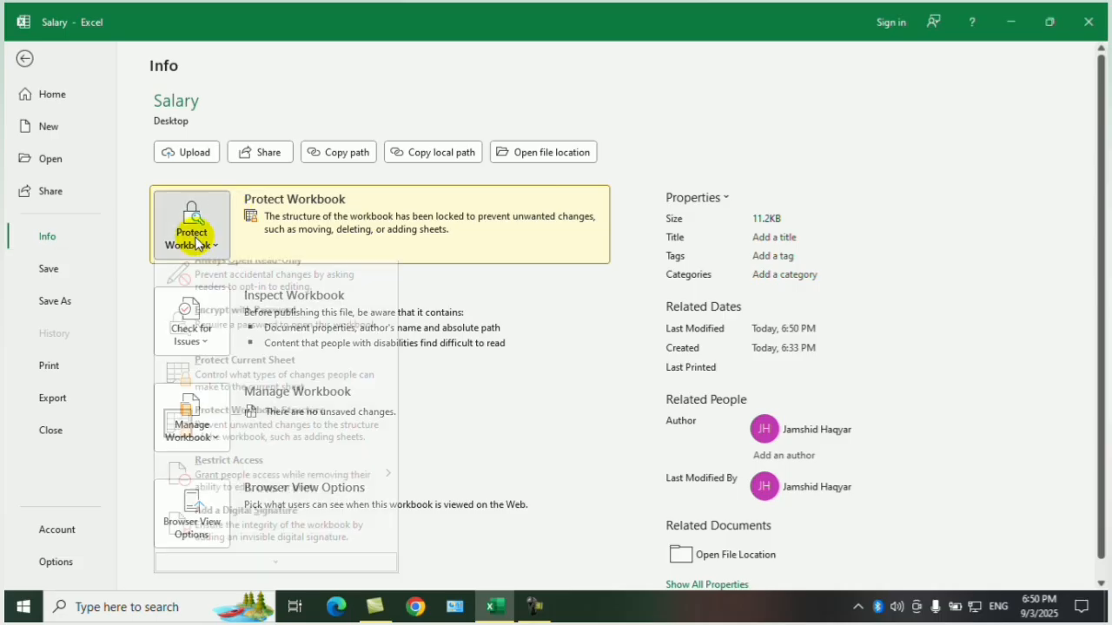
{"action": "left_click", "coordinate": [278, 437]}
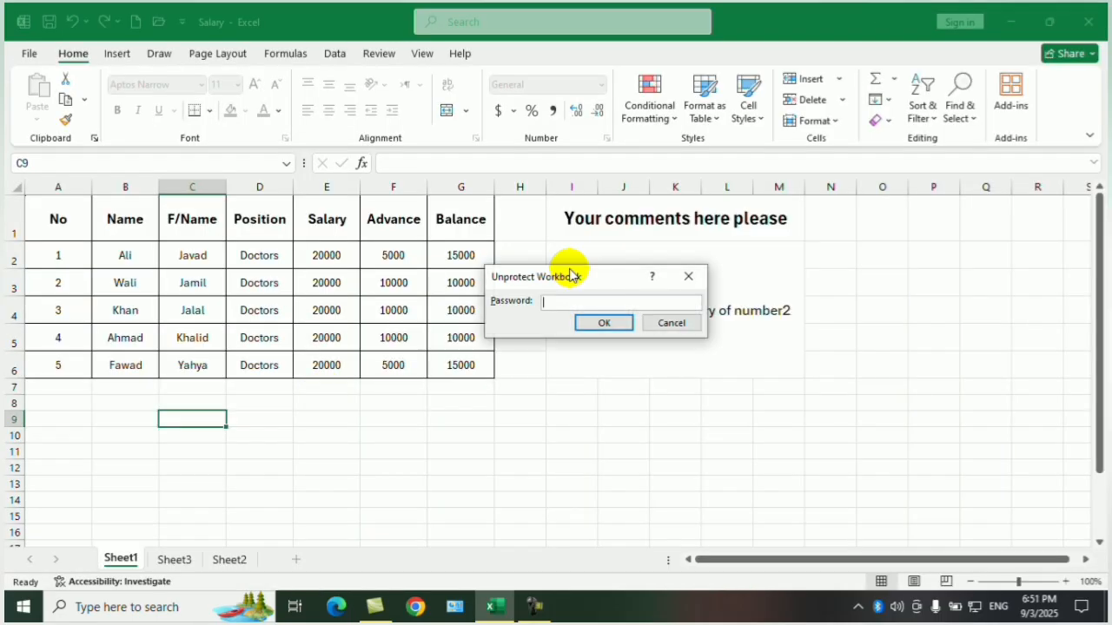
{"action": "left_click", "coordinate": [602, 329]}
{"action": "left_click", "coordinate": [538, 403]}
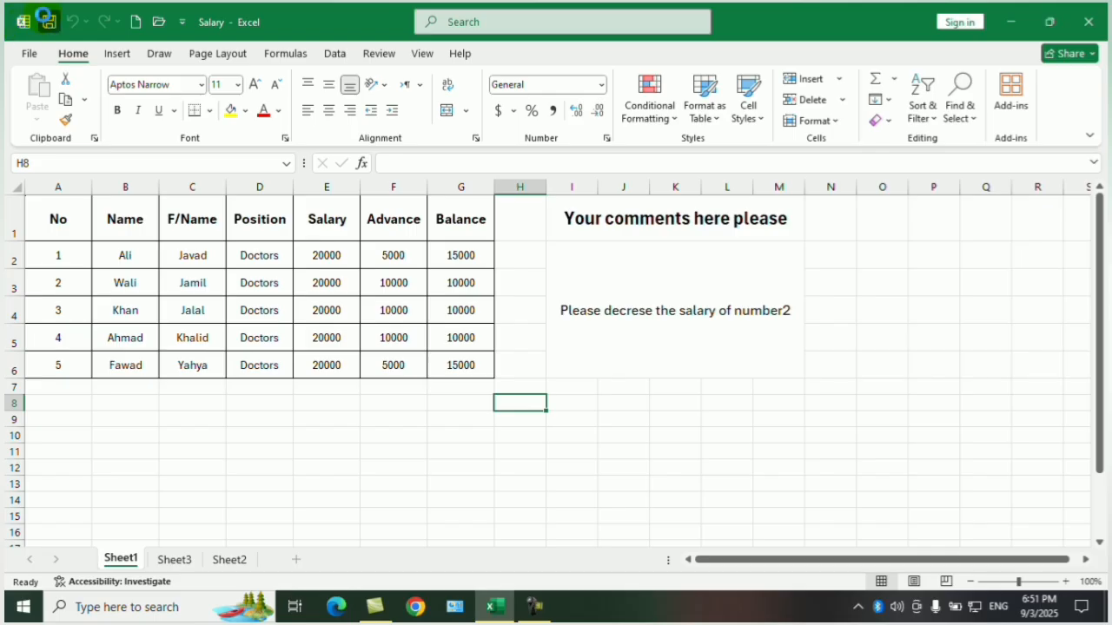
{"action": "right_click", "coordinate": [130, 556]}
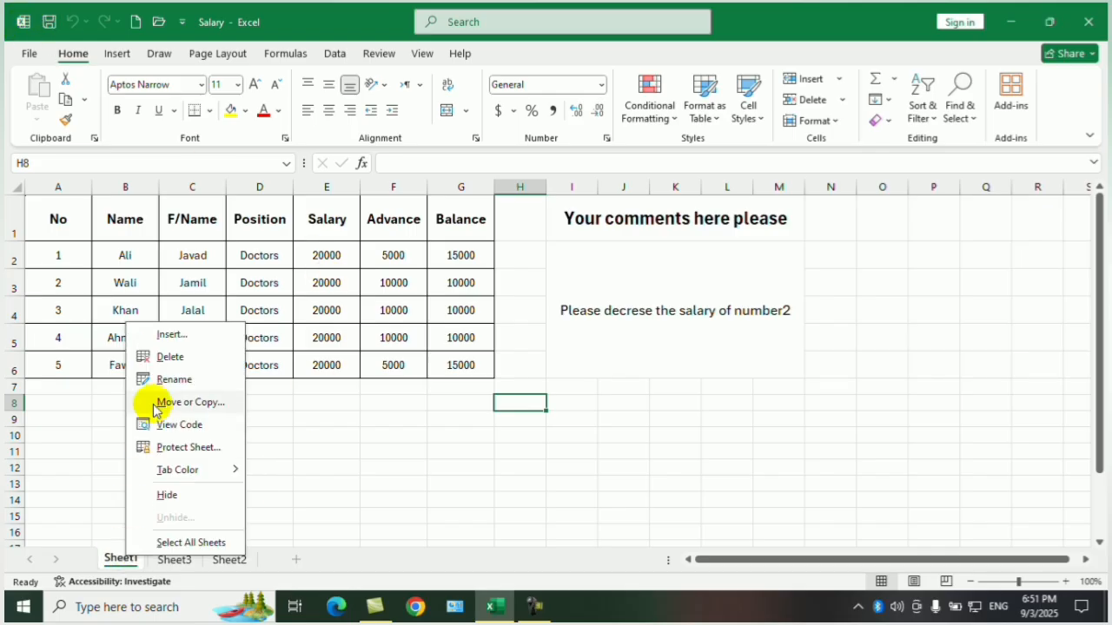
{"action": "left_click", "coordinate": [326, 464]}
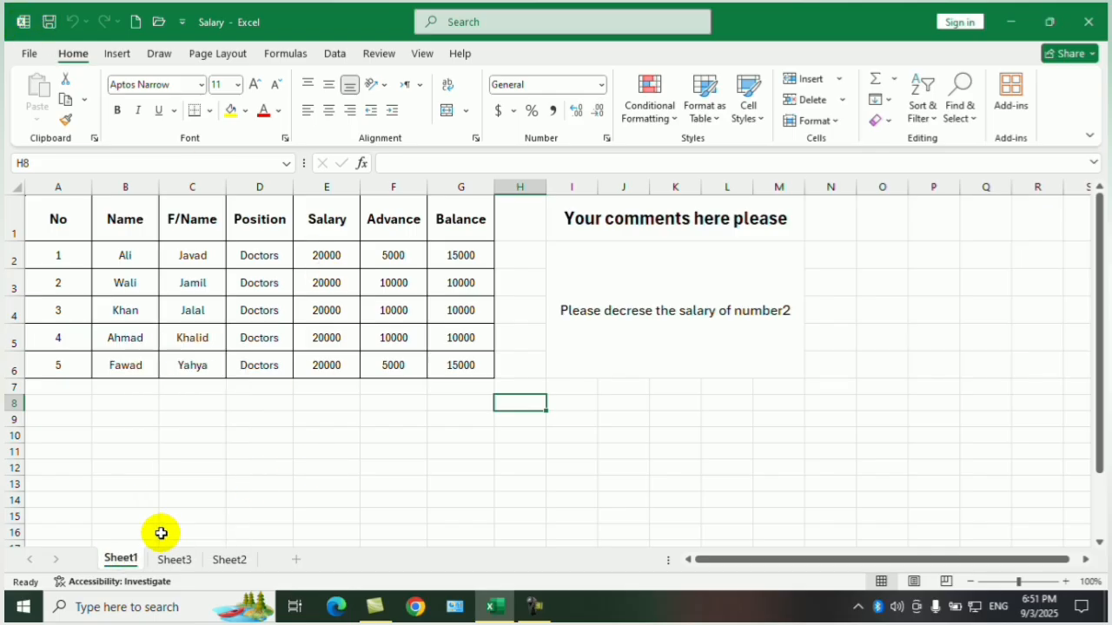
{"action": "right_click", "coordinate": [120, 557]}
{"action": "left_click", "coordinate": [172, 361]}
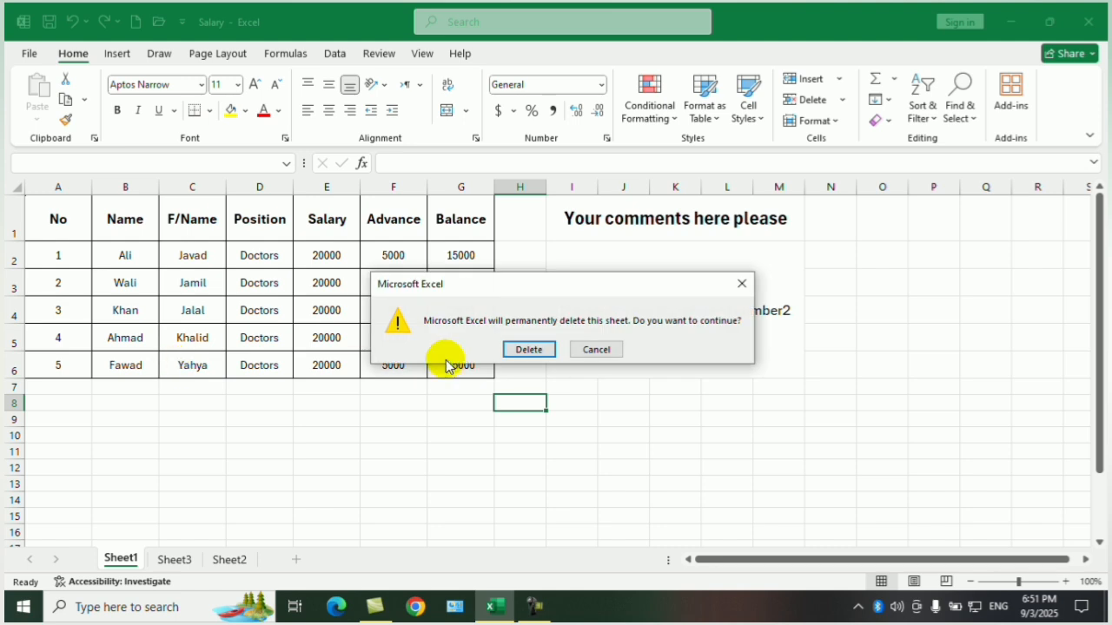
{"action": "left_click", "coordinate": [581, 347]}
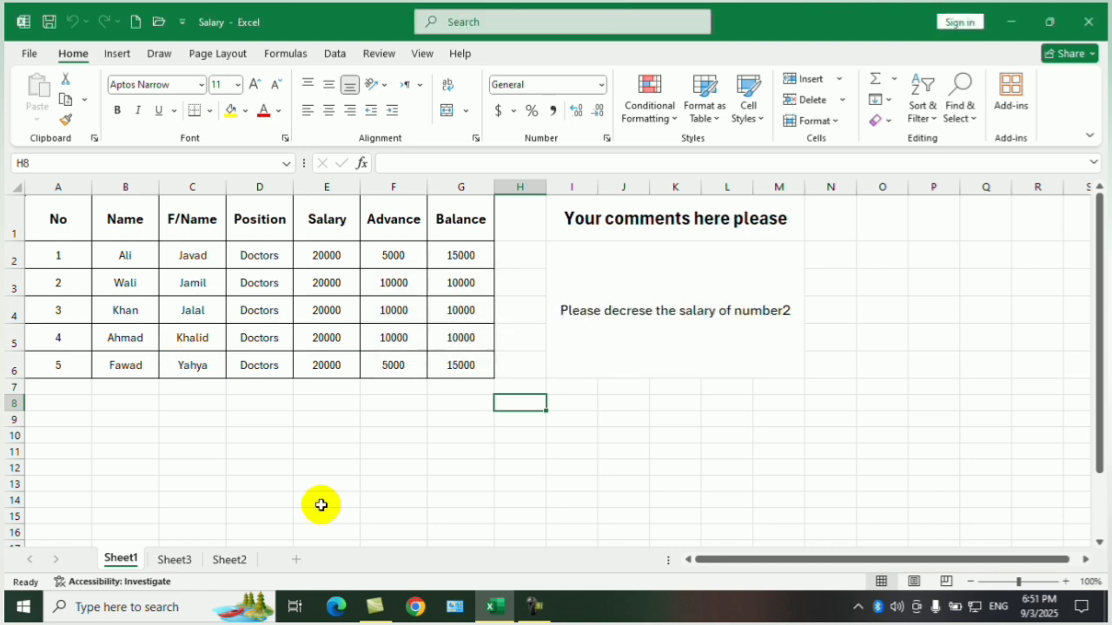
Rename Sheet1 as "Class one".
{"action": "right_click", "coordinate": [123, 561]}
{"action": "left_click", "coordinate": [174, 382]}
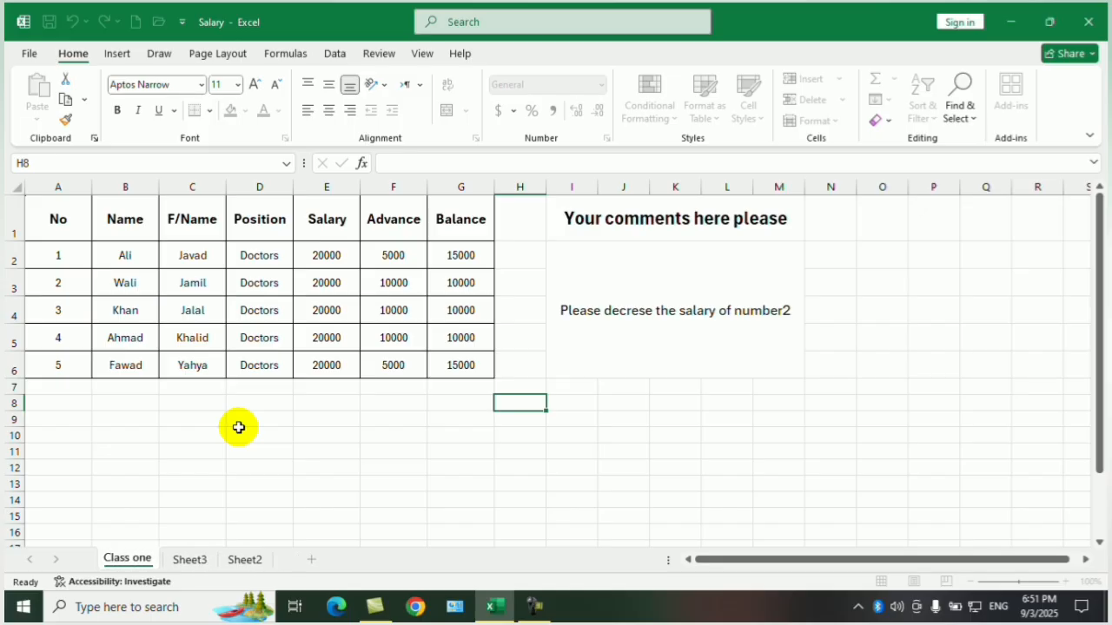
{"action": "type", "text": "Class one"}
Delete Sheet3 and Sheet2, and add two new blank sheets after Class one.
{"action": "right_click", "coordinate": [189, 560]}
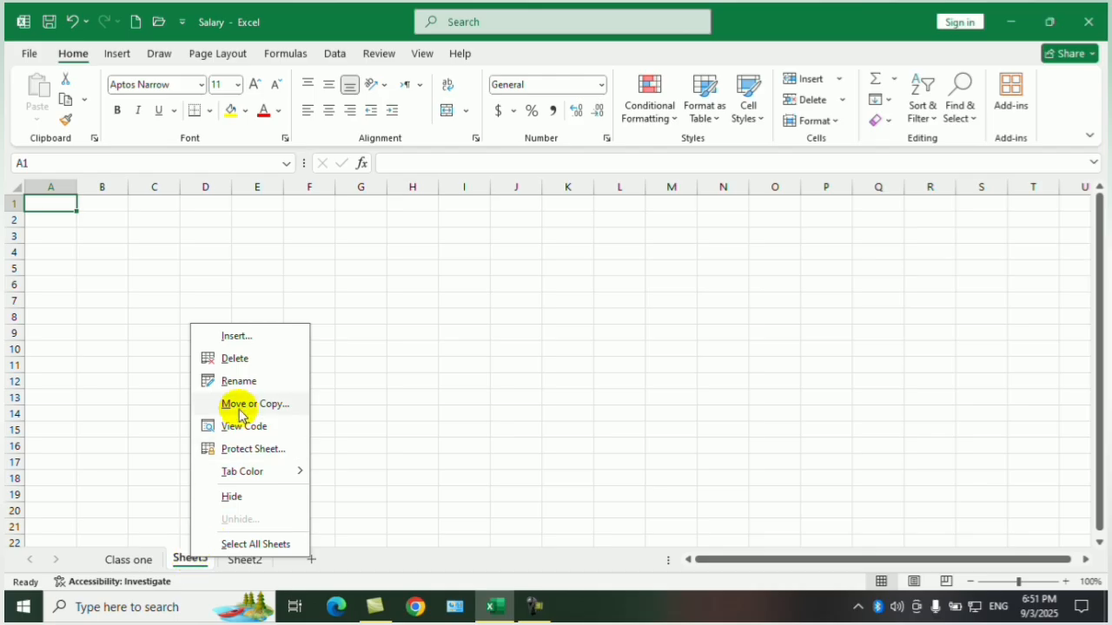
{"action": "left_click", "coordinate": [241, 358]}
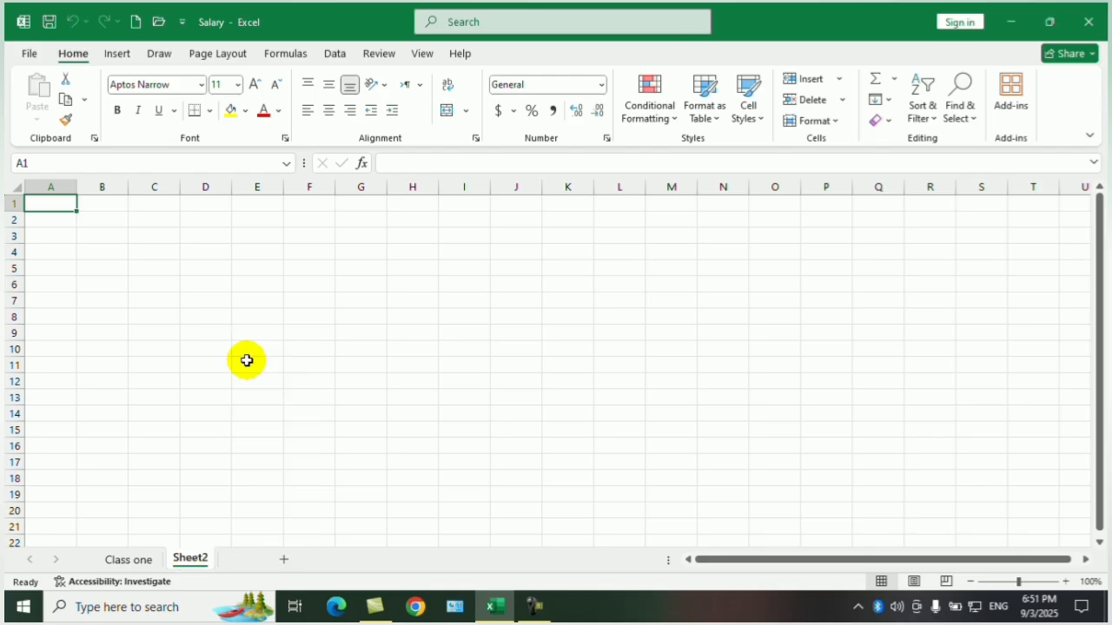
{"action": "right_click", "coordinate": [191, 562]}
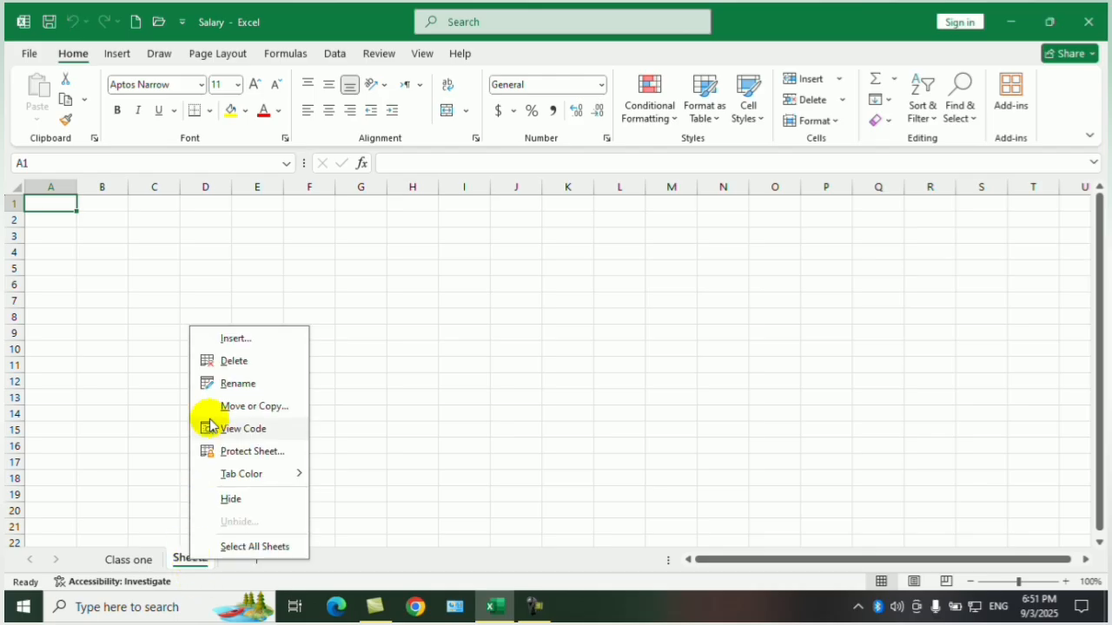
{"action": "left_click", "coordinate": [233, 359]}
{"action": "left_click", "coordinate": [254, 560]}
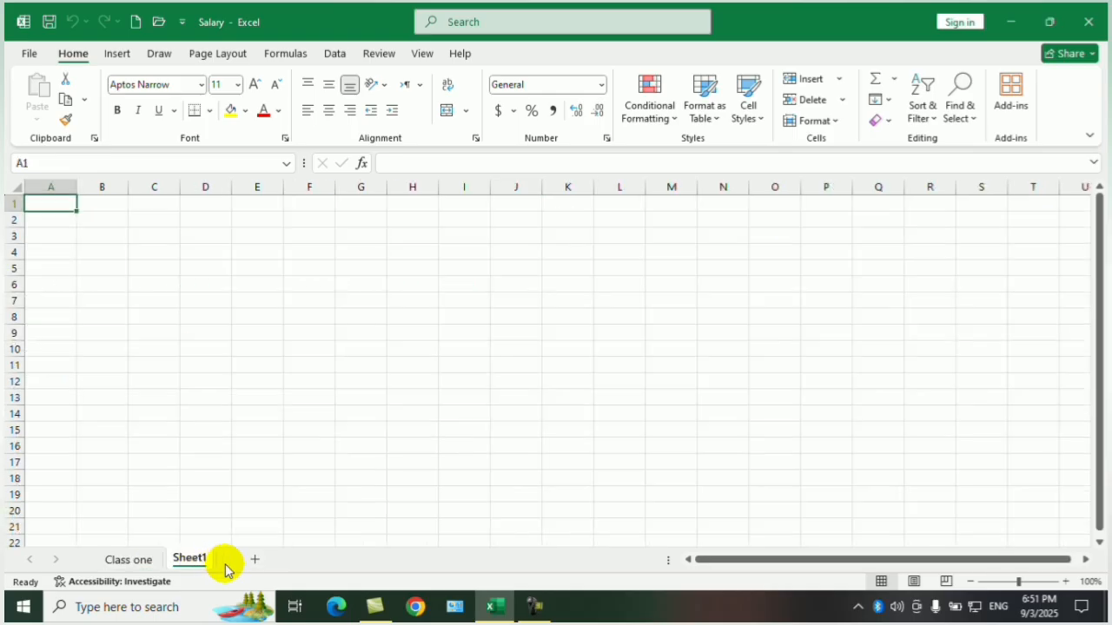
{"action": "left_click", "coordinate": [254, 559]}
Hide the Class one sheet, and unhide it using the sheet commands of Sheet1.
{"action": "left_click", "coordinate": [113, 561]}
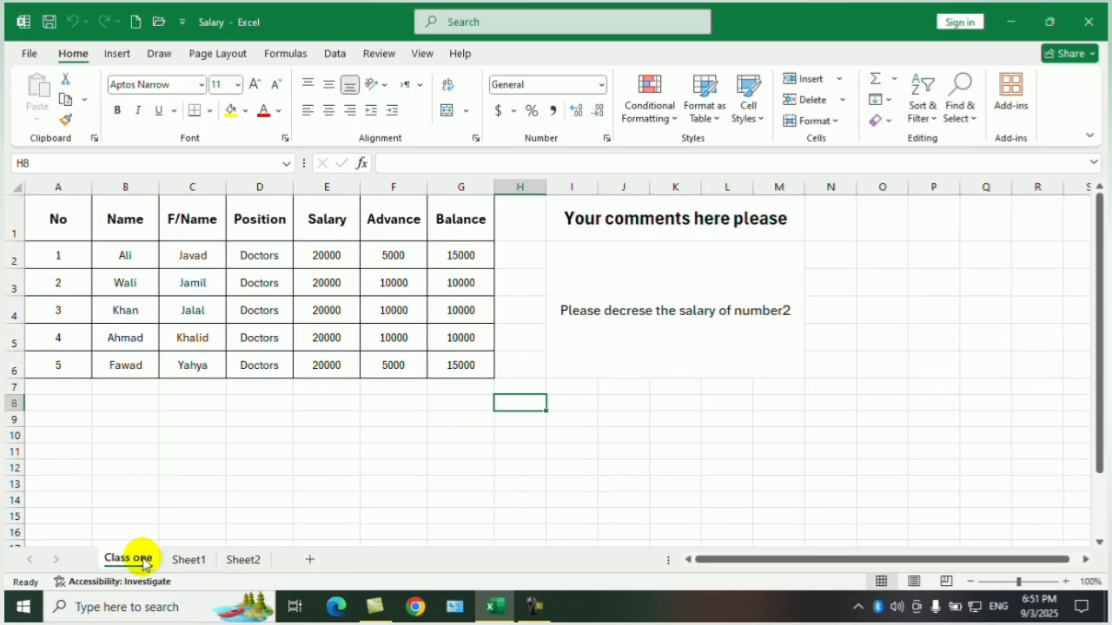
{"action": "right_click", "coordinate": [135, 563]}
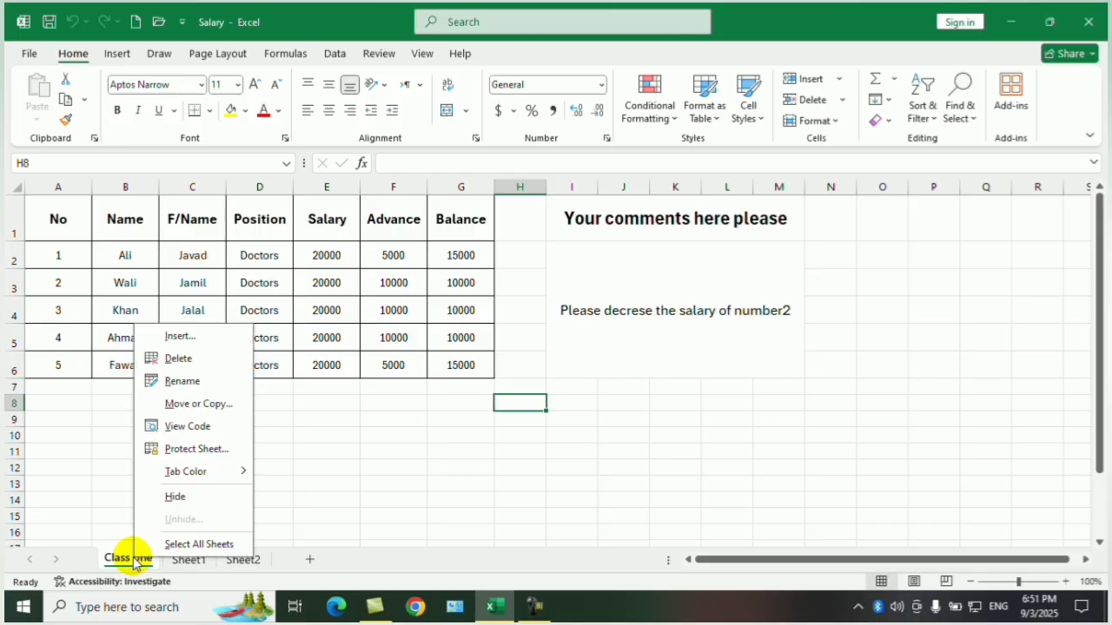
{"action": "left_click", "coordinate": [199, 497]}
{"action": "right_click", "coordinate": [122, 561]}
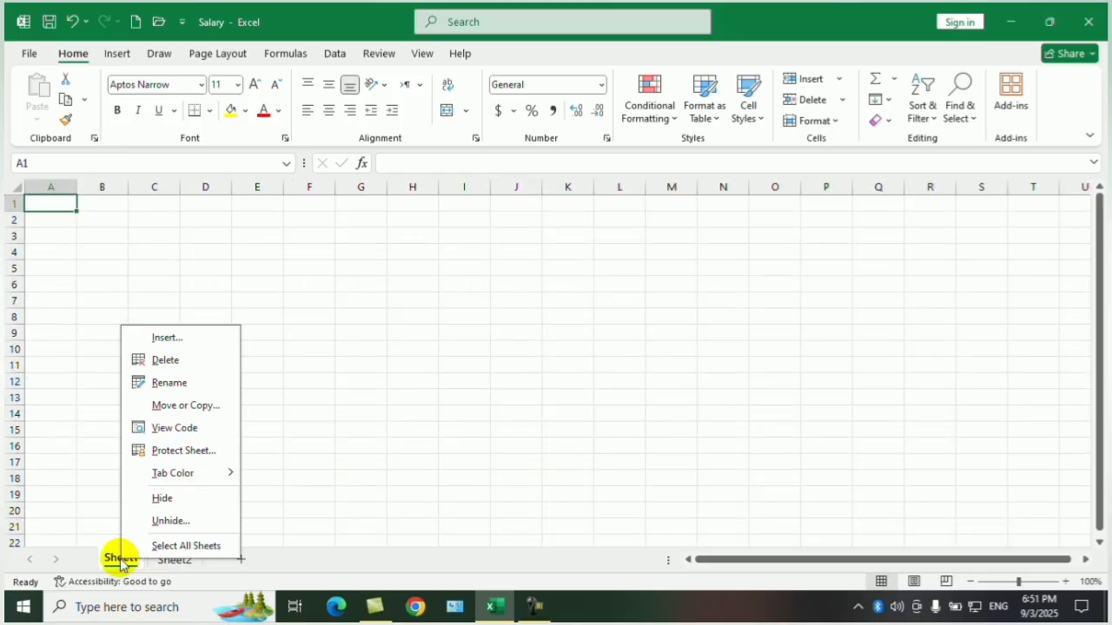
{"action": "left_click", "coordinate": [171, 522]}
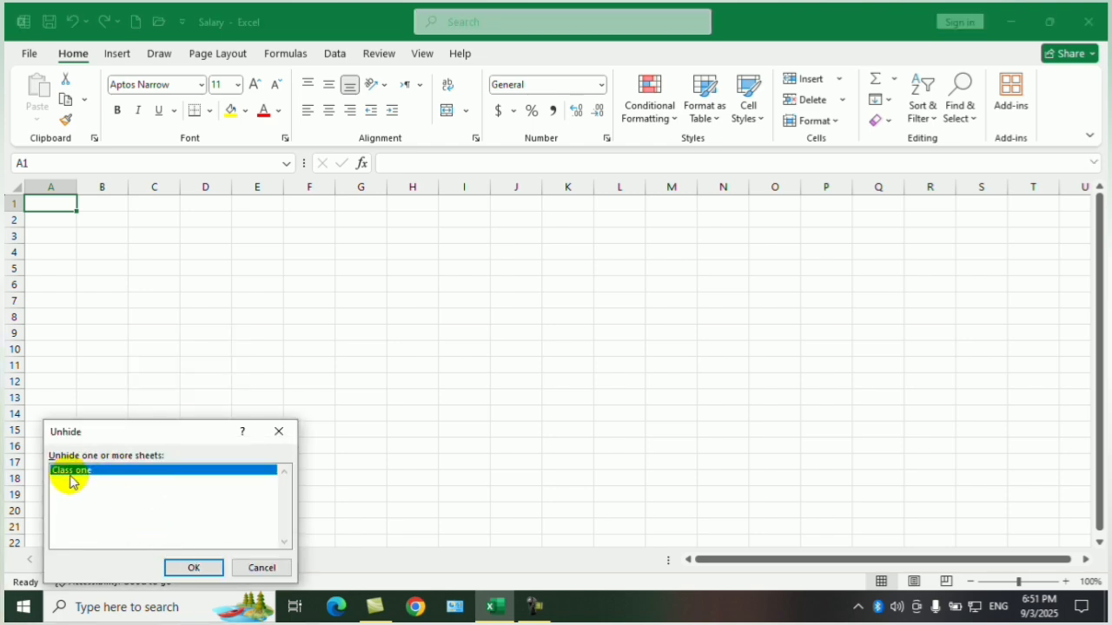
{"action": "left_click", "coordinate": [184, 568]}
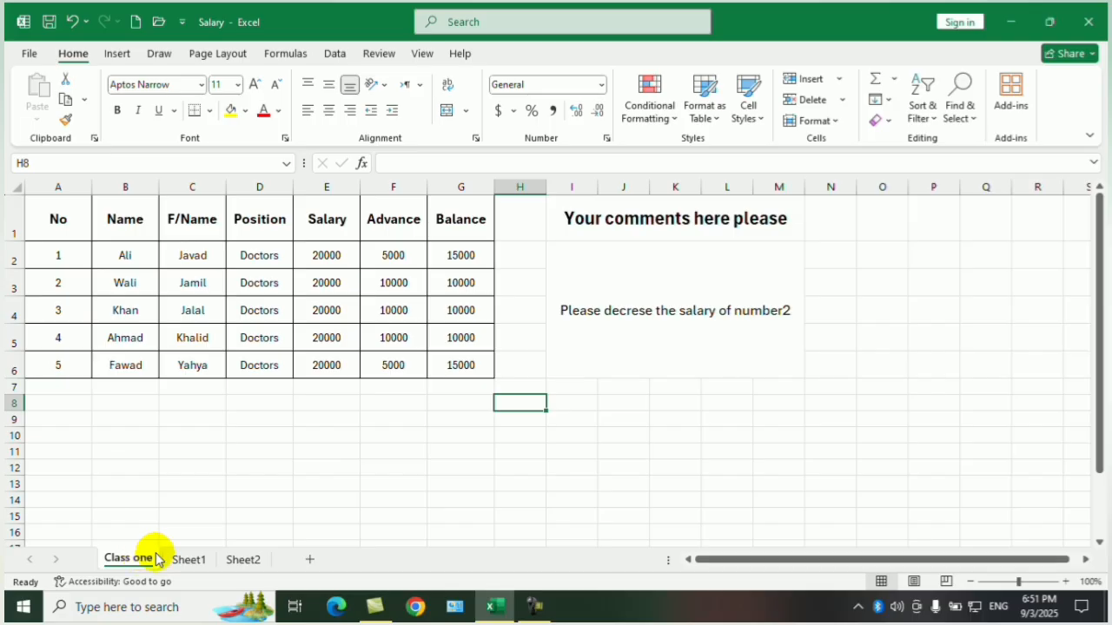
Hide the Class one sheet again, and bring it back with the Unhide Sheet command of the cell Format options.
{"action": "right_click", "coordinate": [143, 559]}
{"action": "left_click", "coordinate": [171, 498]}
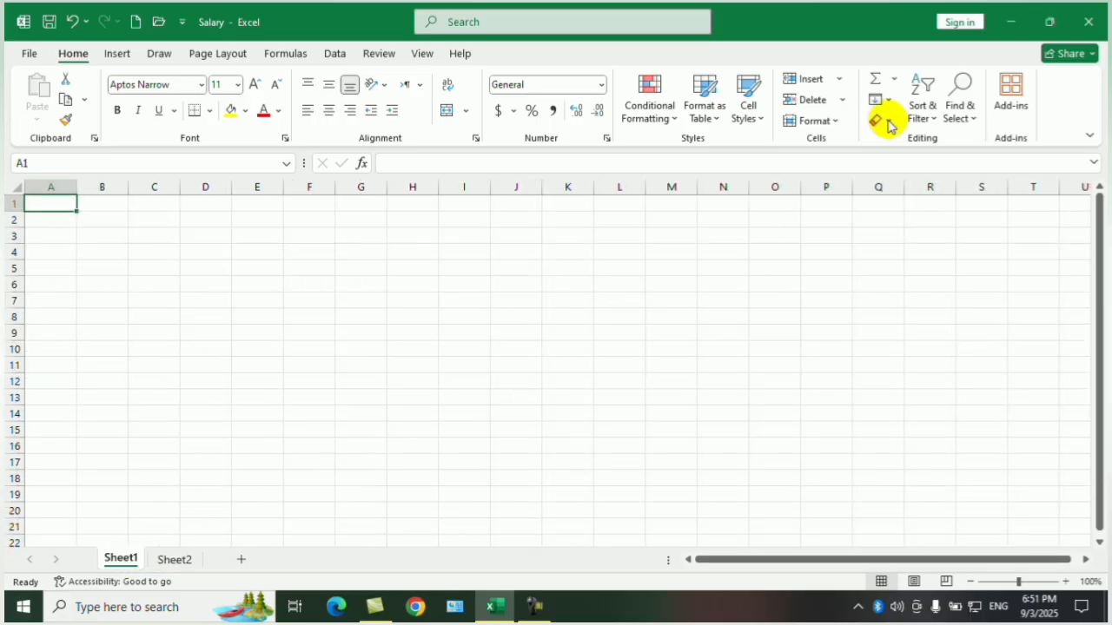
{"action": "left_click", "coordinate": [833, 119]}
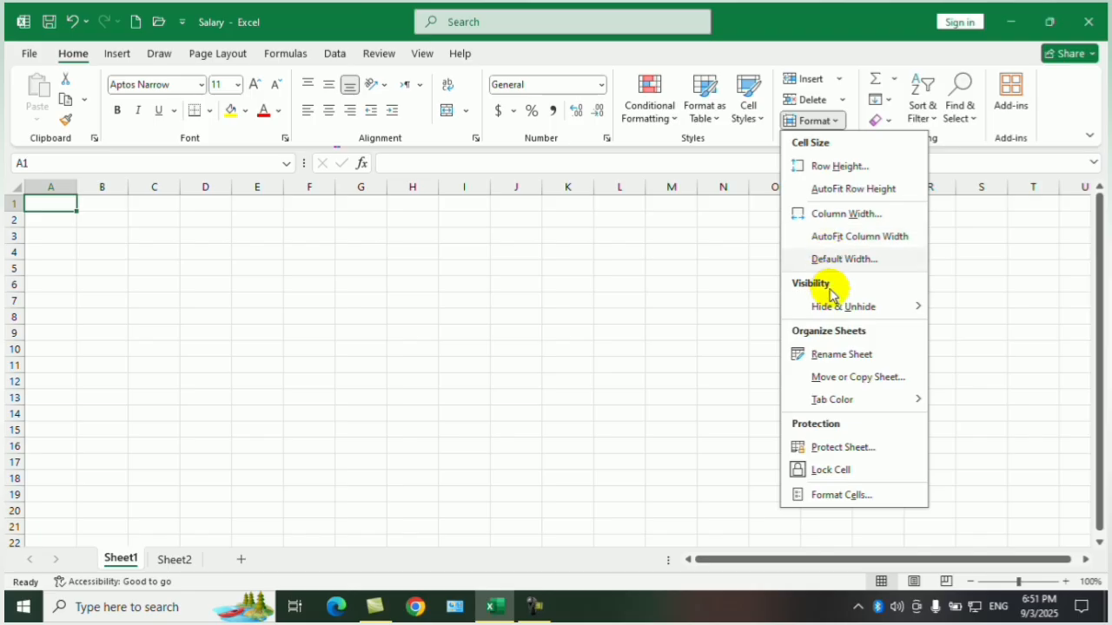
{"action": "mouse_move", "coordinate": [839, 313]}
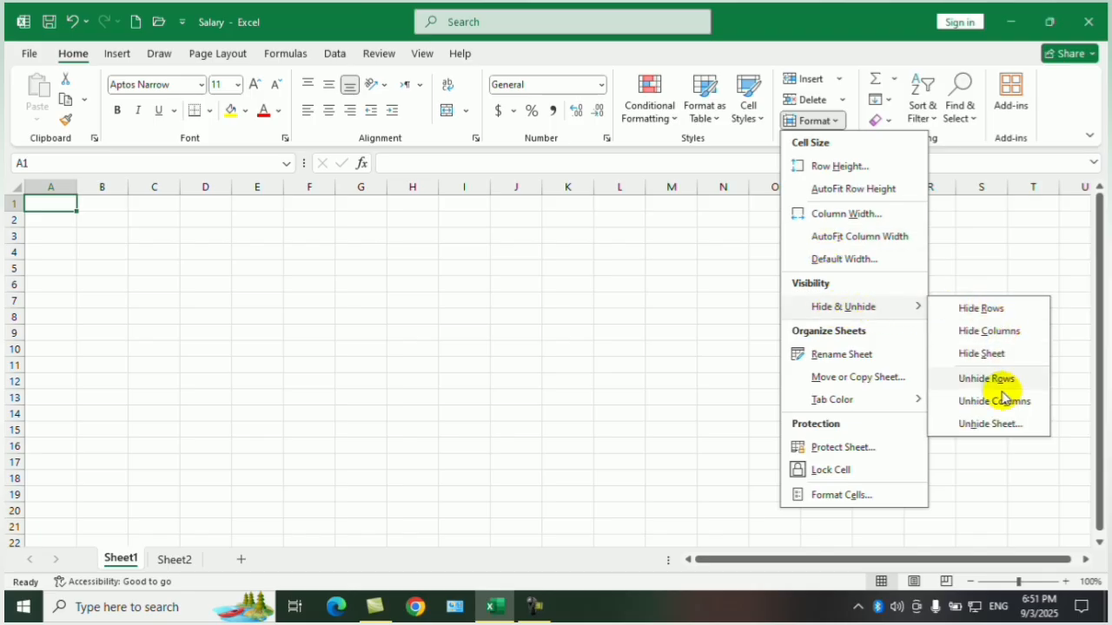
{"action": "left_click", "coordinate": [999, 426]}
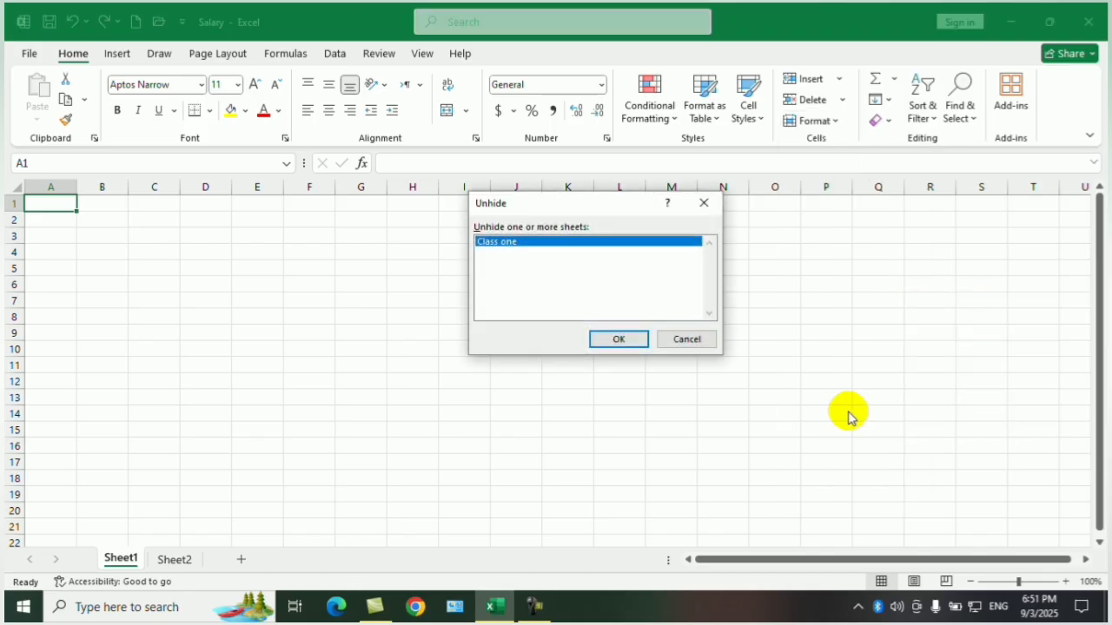
{"action": "left_click", "coordinate": [618, 338]}
{"action": "left_click", "coordinate": [263, 497]}
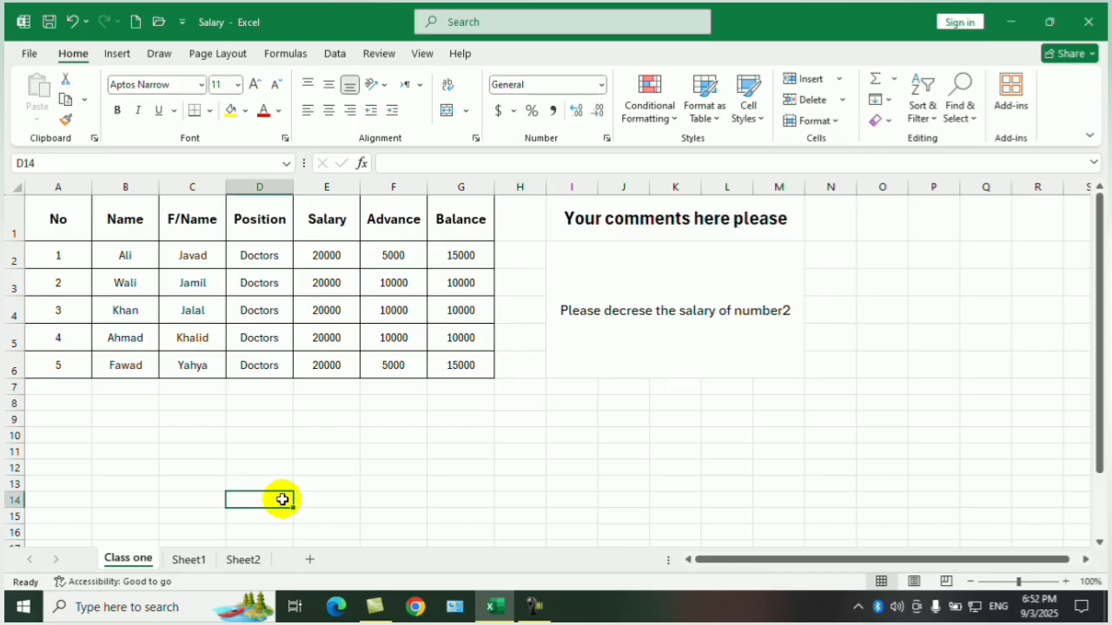
{"action": "left_click", "coordinate": [387, 432]}
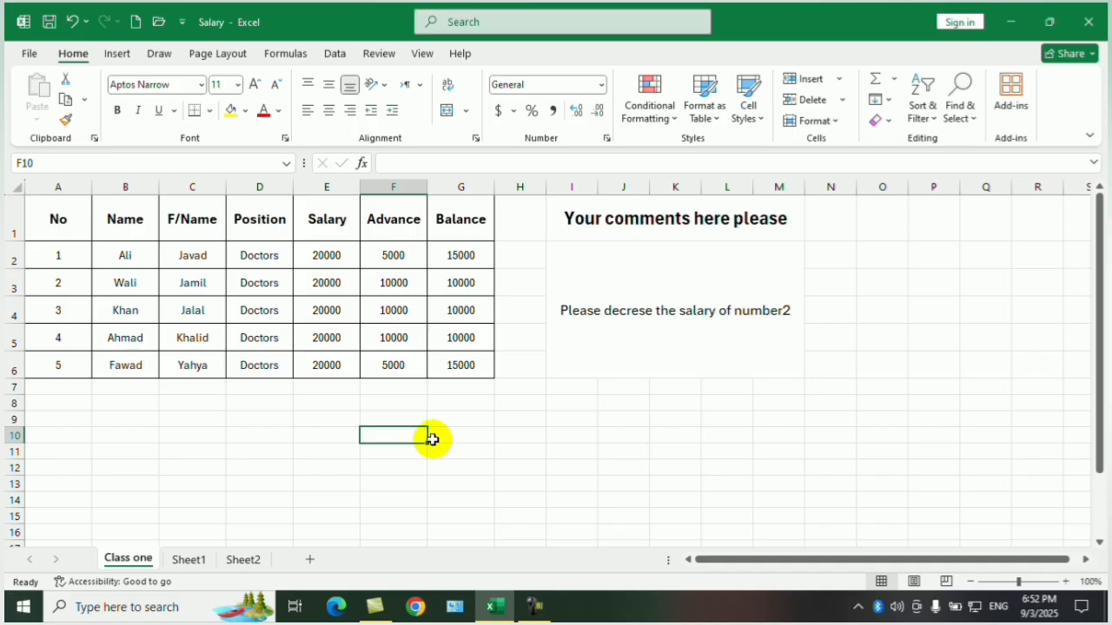
{"action": "left_click", "coordinate": [504, 432]}
{"action": "left_click", "coordinate": [386, 415]}
{"action": "left_click", "coordinate": [437, 463]}
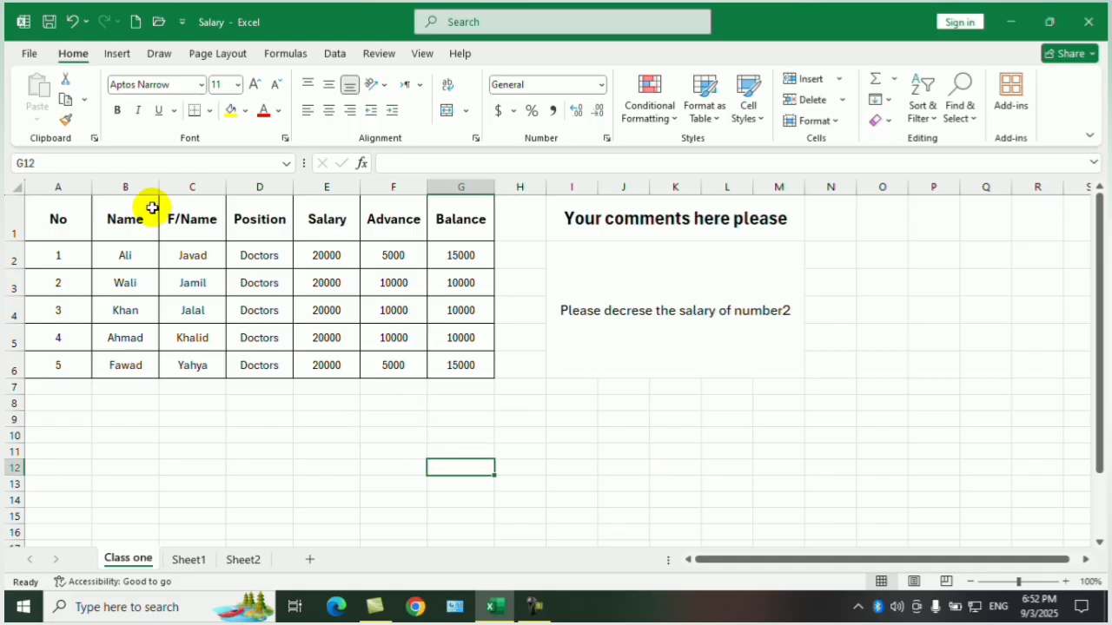
Check the installed Office edition in the account information, and return to the Class one sheet.
{"action": "left_click", "coordinate": [26, 52]}
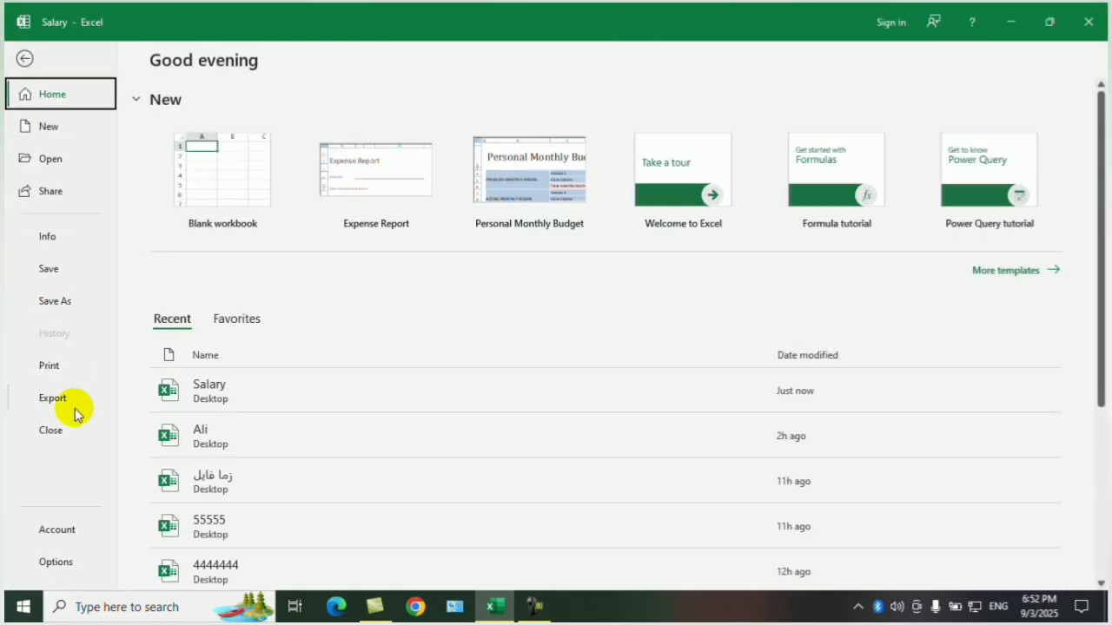
{"action": "left_click", "coordinate": [64, 529]}
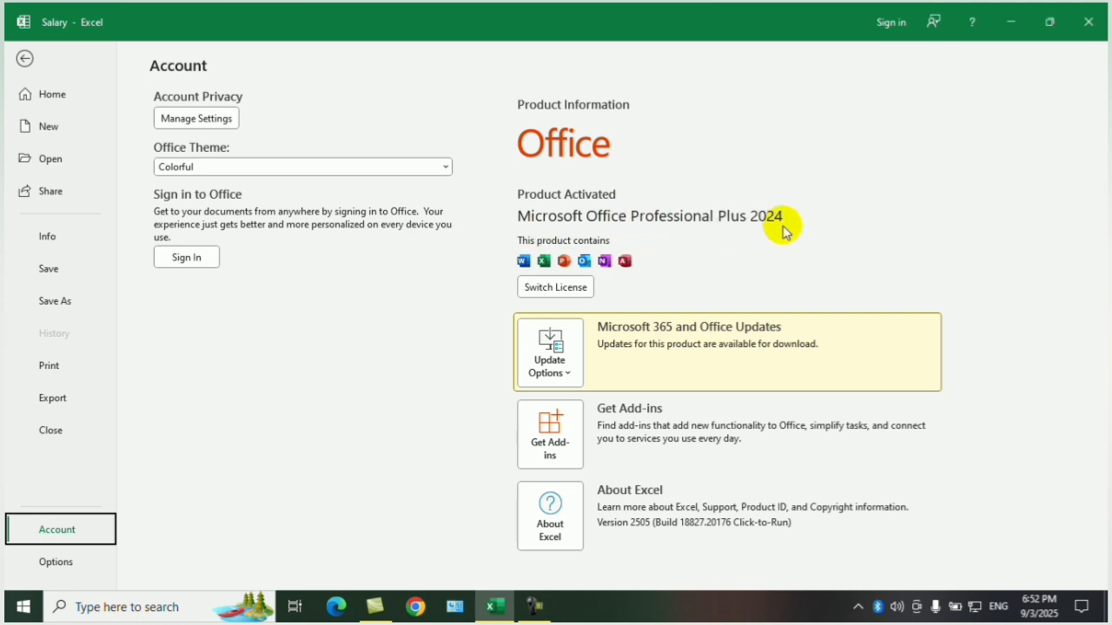
{"action": "left_click", "coordinate": [25, 58]}
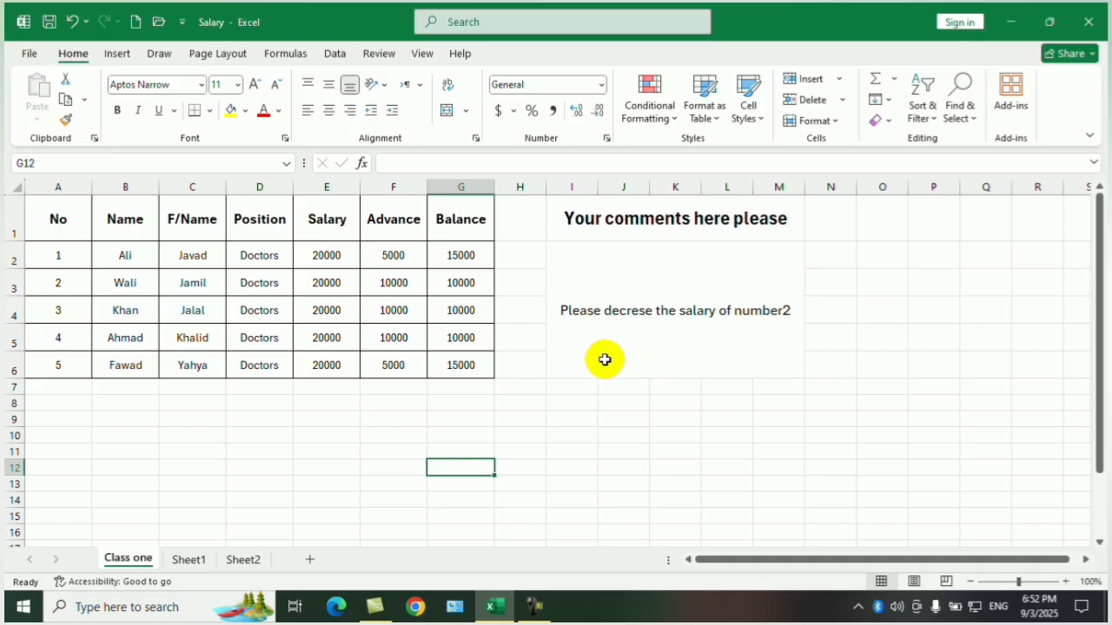
{"action": "left_click", "coordinate": [636, 400]}
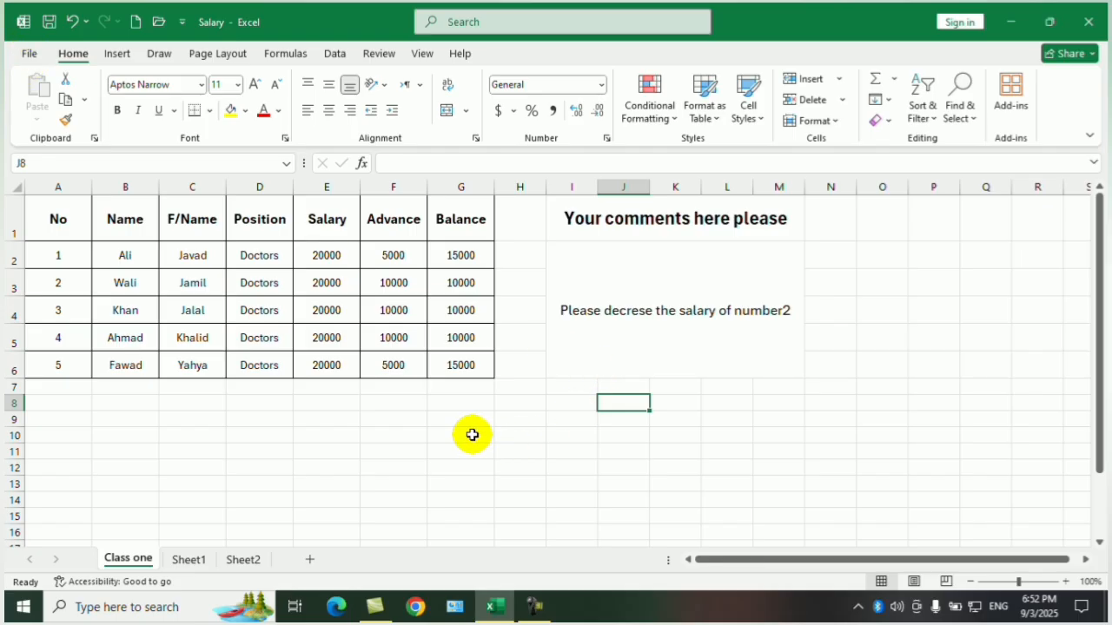
{"action": "left_click_drag", "start_coordinate": [461, 363], "coordinate": [52, 216]}
{"action": "left_click", "coordinate": [299, 465]}
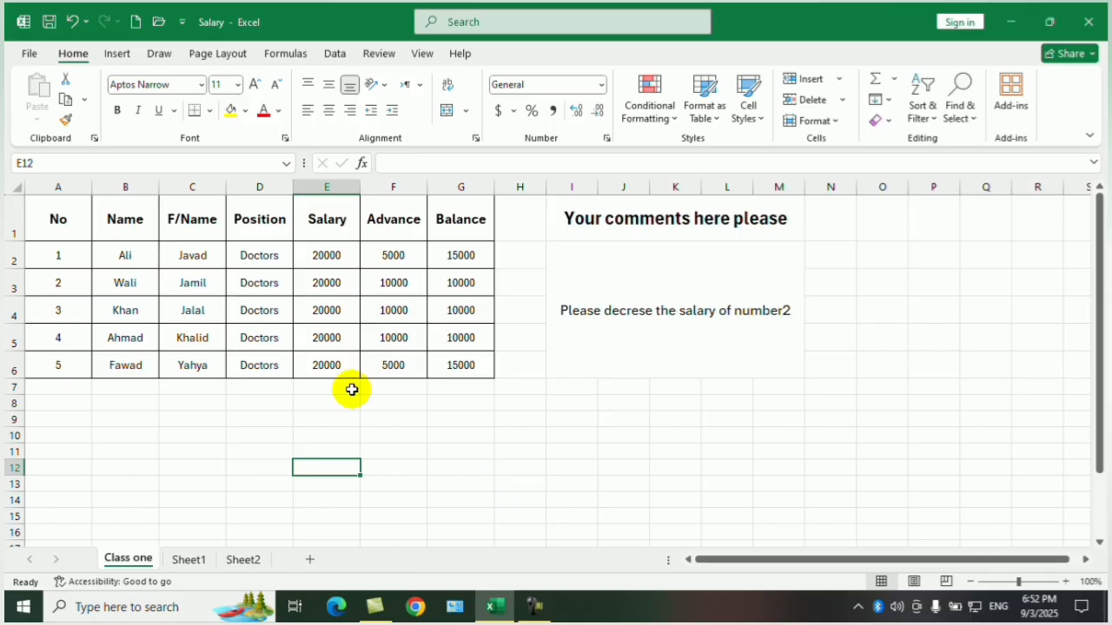
Raise the AutoRecover save interval to 7 minutes, set it back to 1 minute, and apply the Excel save options.
{"action": "left_click", "coordinate": [26, 53]}
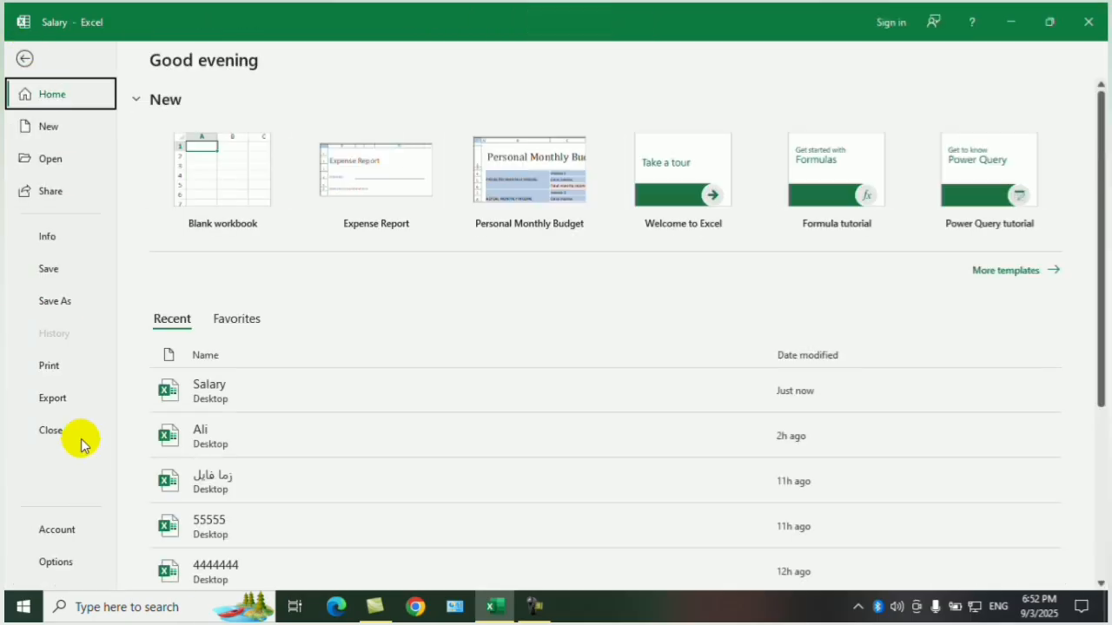
{"action": "left_click", "coordinate": [50, 562]}
{"action": "left_click", "coordinate": [261, 154]}
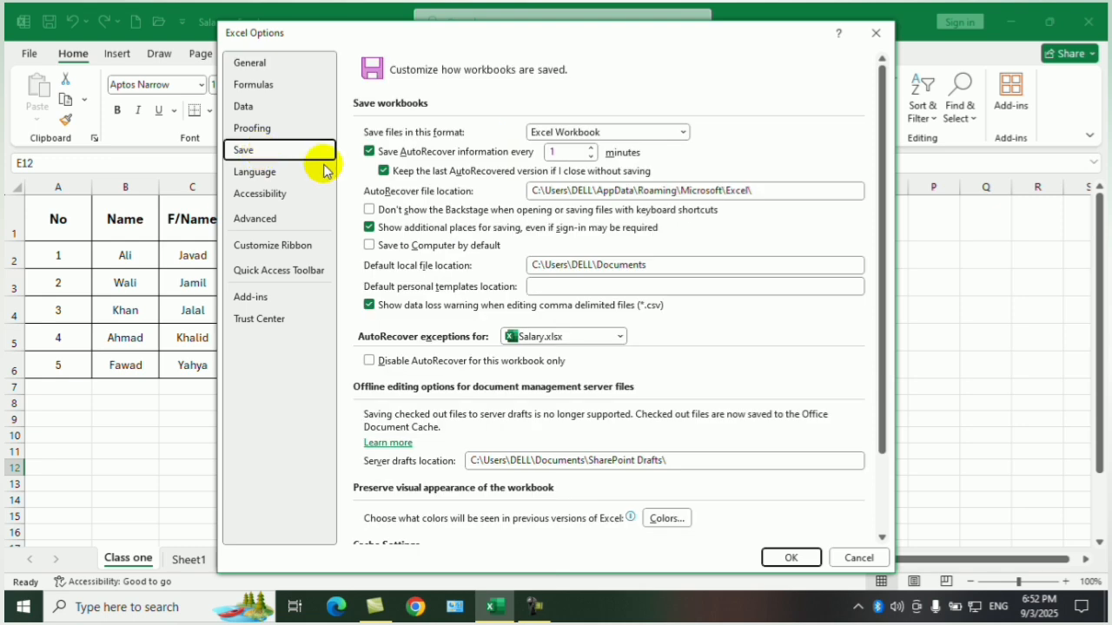
{"action": "left_click", "coordinate": [591, 154]}
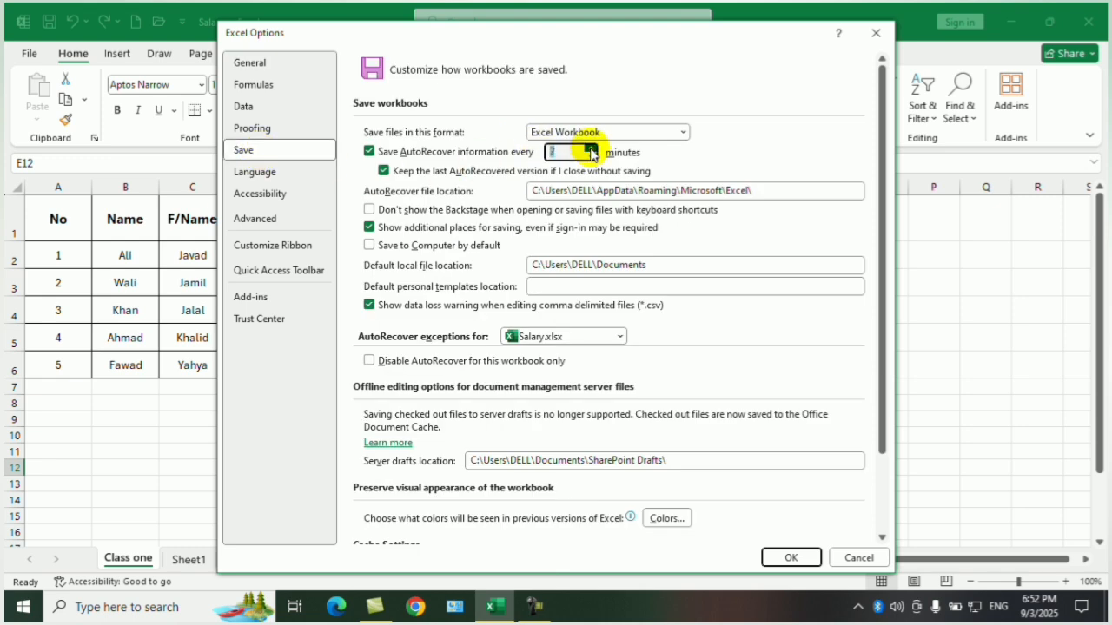
{"action": "left_click", "coordinate": [592, 158]}
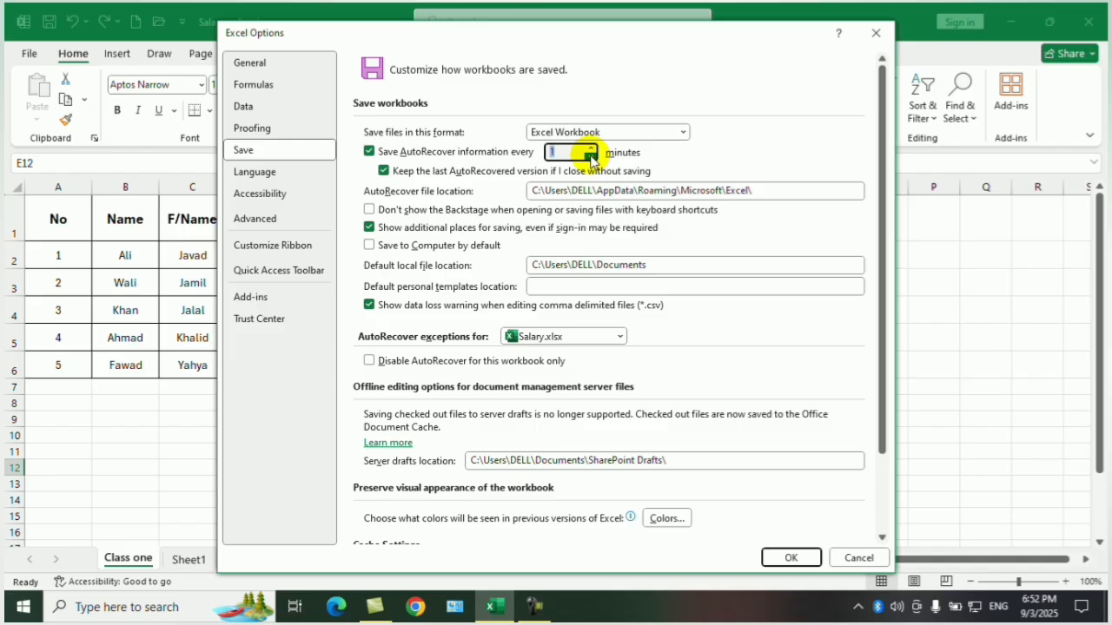
{"action": "left_click", "coordinate": [791, 556]}
{"action": "left_click", "coordinate": [677, 421]}
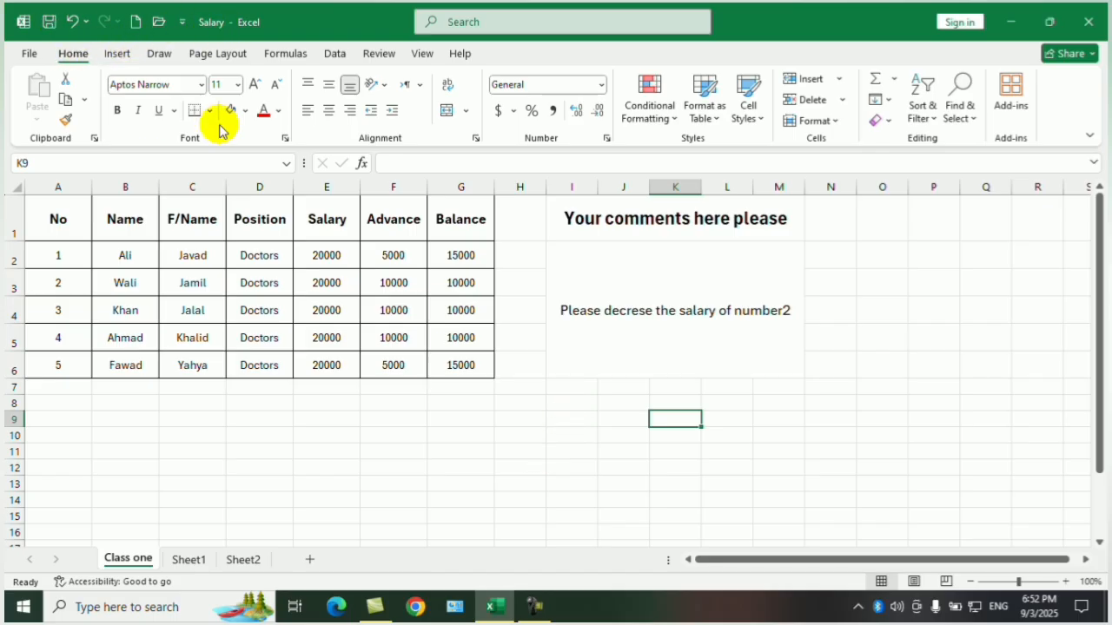
{"action": "left_click", "coordinate": [469, 449]}
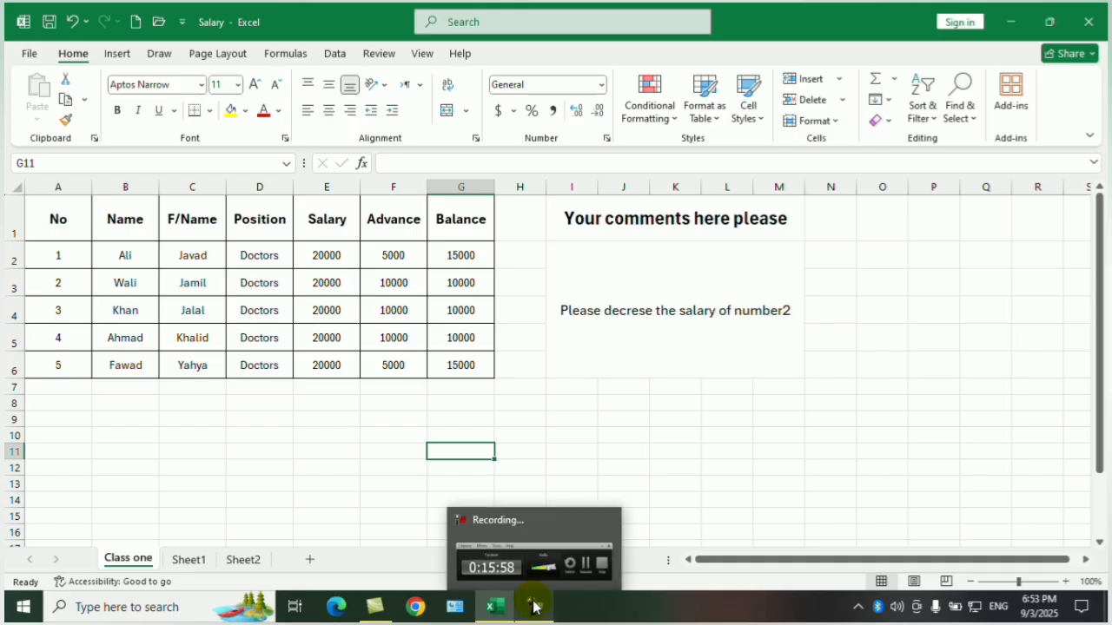
Close the Salary workbook and return to the desktop.
{"action": "left_click", "coordinate": [380, 608]}
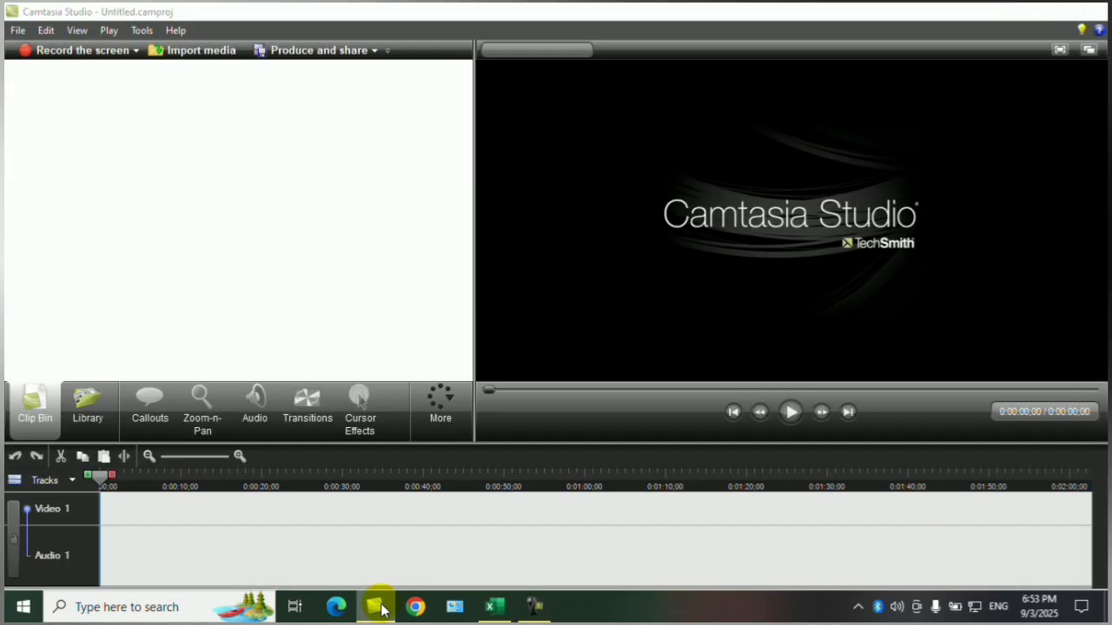
{"action": "left_click", "coordinate": [378, 605]}
{"action": "left_click", "coordinate": [1098, 33]}
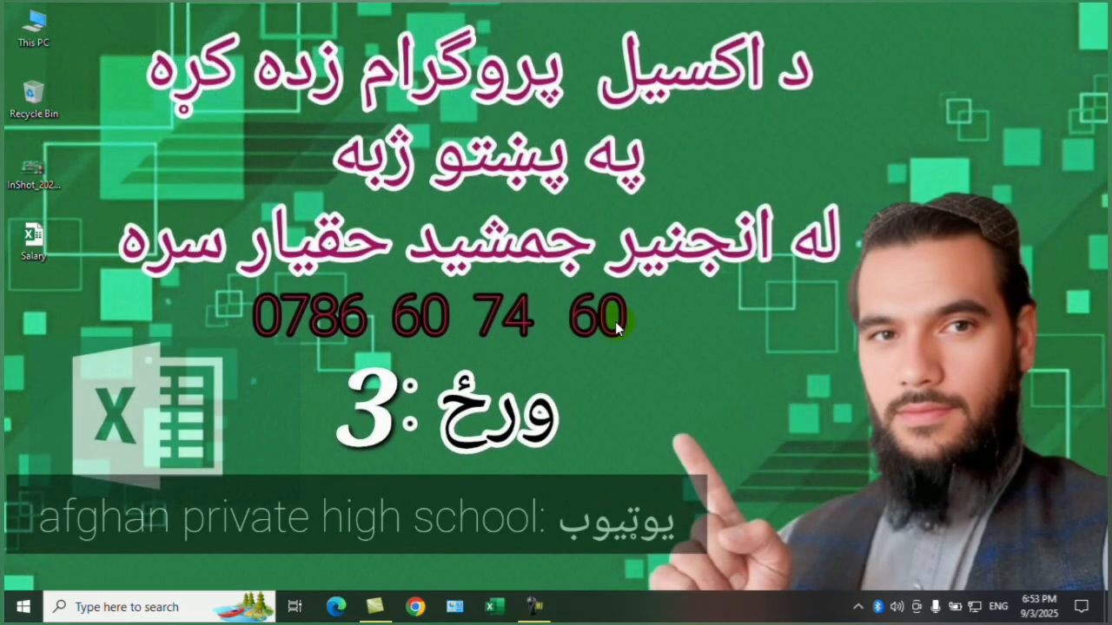